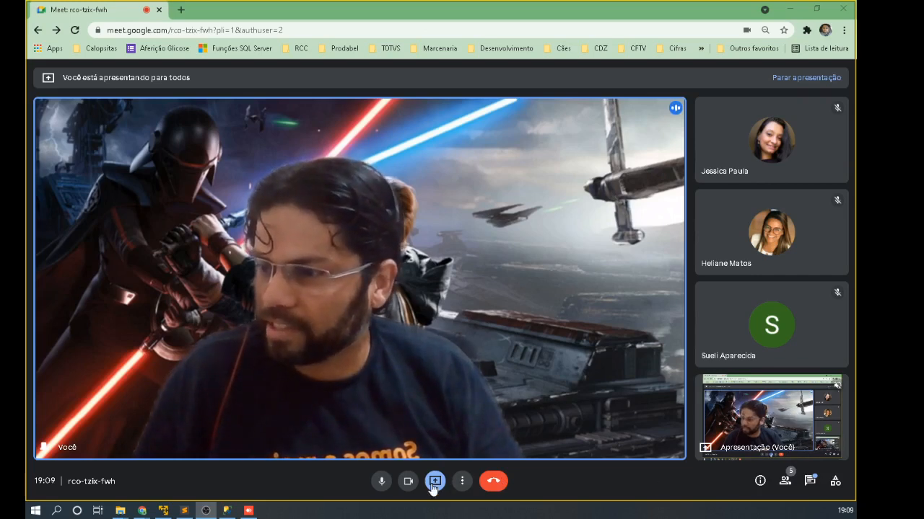
Step: Unpin the shared-screen tile and move the Meet window aside to bring the AnyDesk remote desktop forward
{"action": "left_click", "coordinate": [336, 280]}
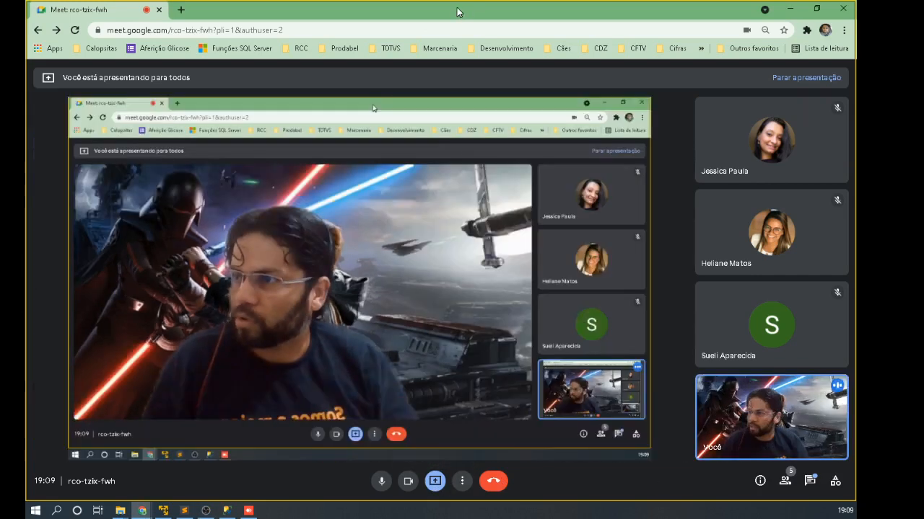
{"action": "left_click_drag", "start_coordinate": [458, 7], "coordinate": [26, 10]}
{"action": "left_click", "coordinate": [356, 246]}
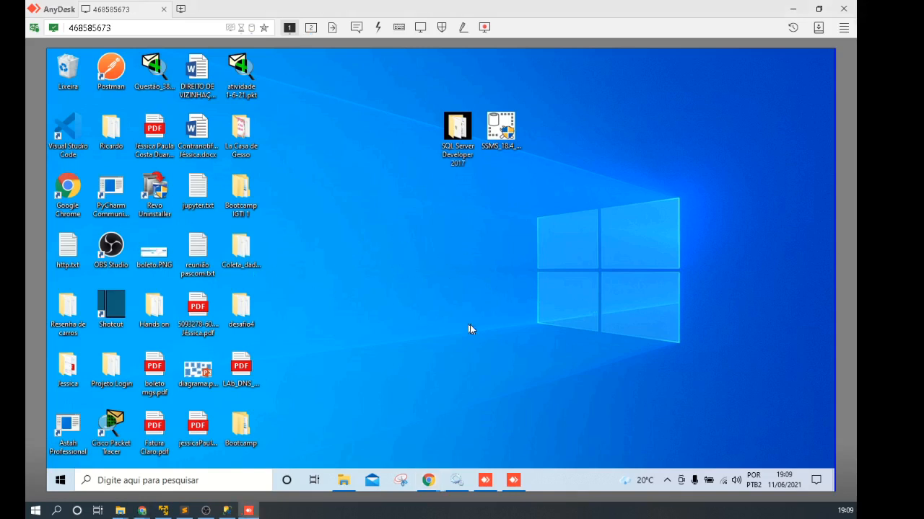
Step: Open the remote PC's SQL Server Developer 2017 desktop folder, then return to the local Chrome window
{"action": "left_click", "coordinate": [464, 132]}
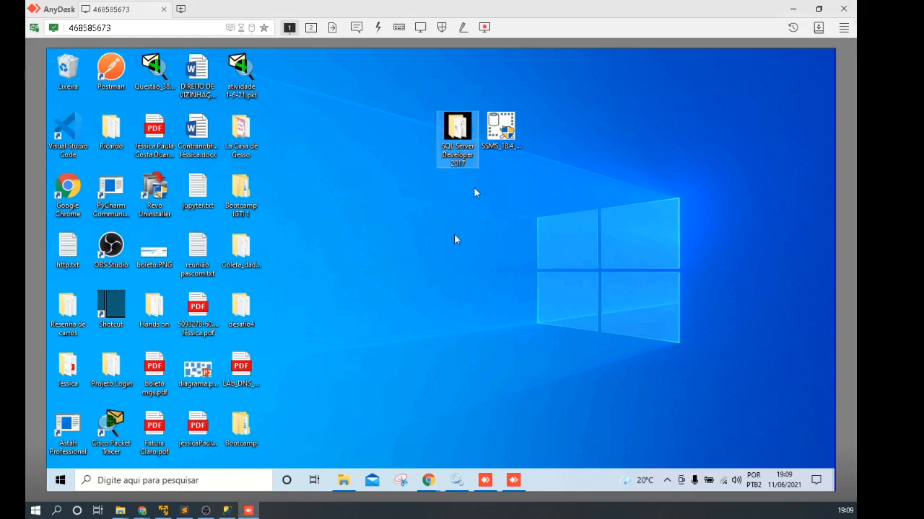
{"action": "double_click", "coordinate": [458, 132]}
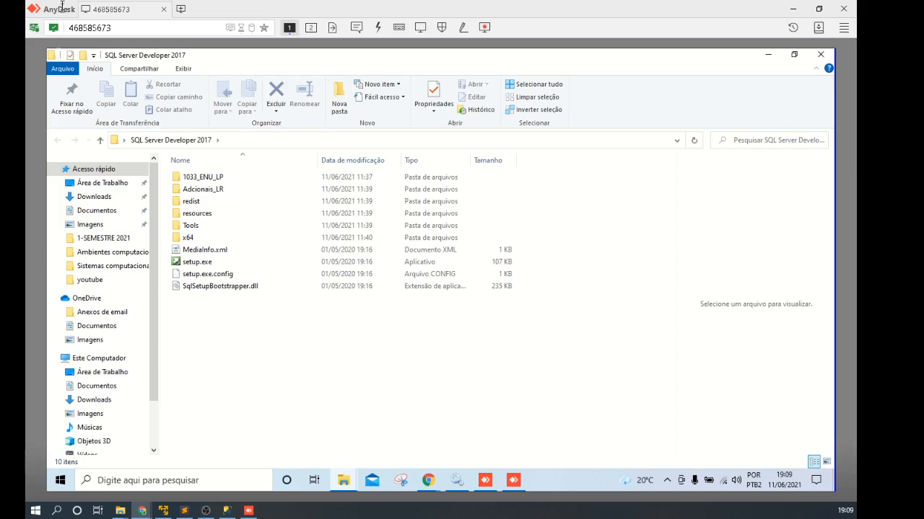
{"action": "left_click", "coordinate": [143, 510]}
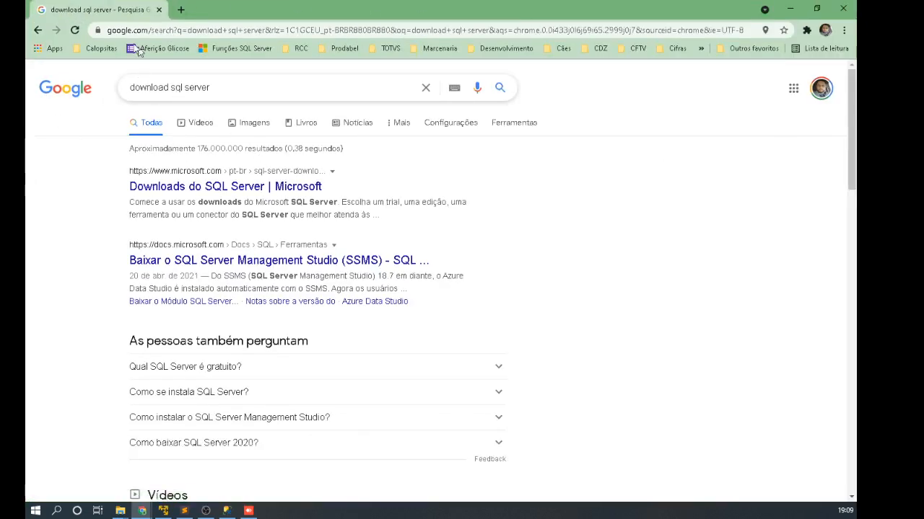
Step: Open the 'Downloads do SQL Server | Microsoft' result from the search page
{"action": "left_click", "coordinate": [208, 94]}
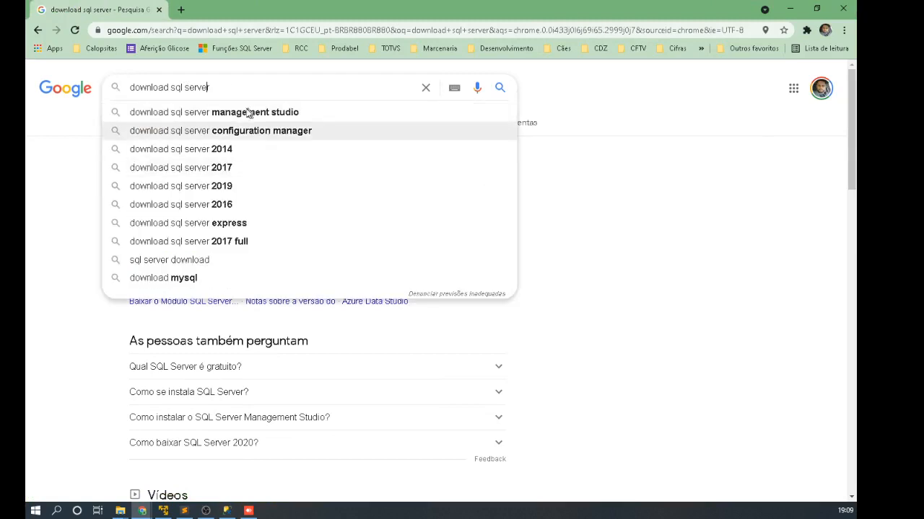
{"action": "left_click", "coordinate": [588, 96]}
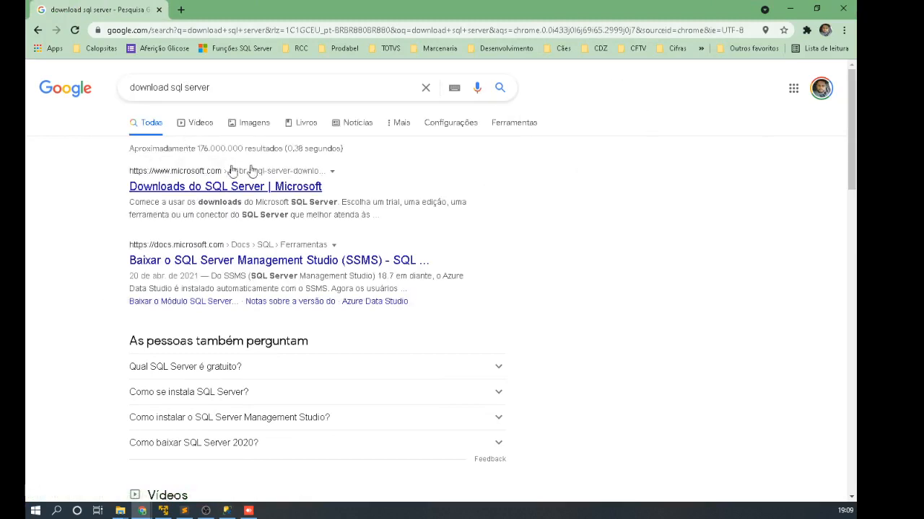
{"action": "left_click", "coordinate": [207, 188]}
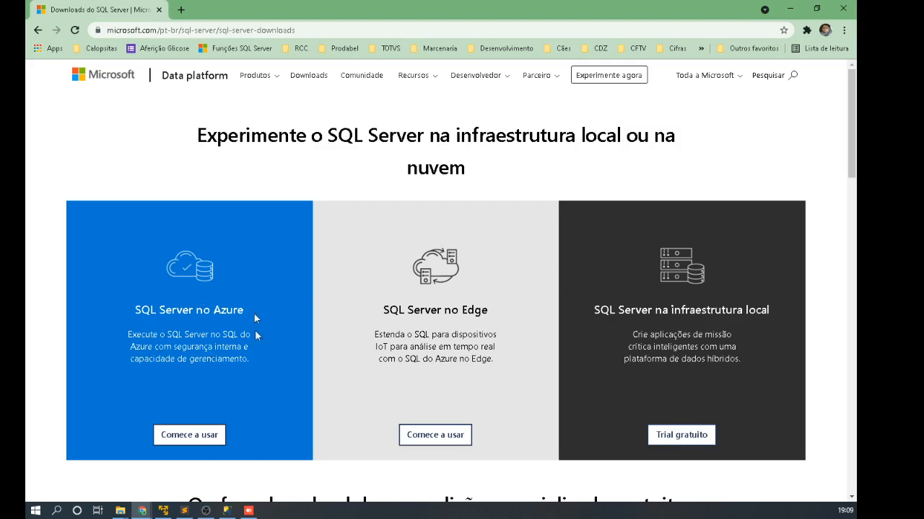
{"action": "scroll", "coordinate": [253, 314], "scroll_direction": "down", "scroll_amount": 2}
{"action": "scroll", "coordinate": [285, 280], "scroll_direction": "up", "scroll_amount": 1}
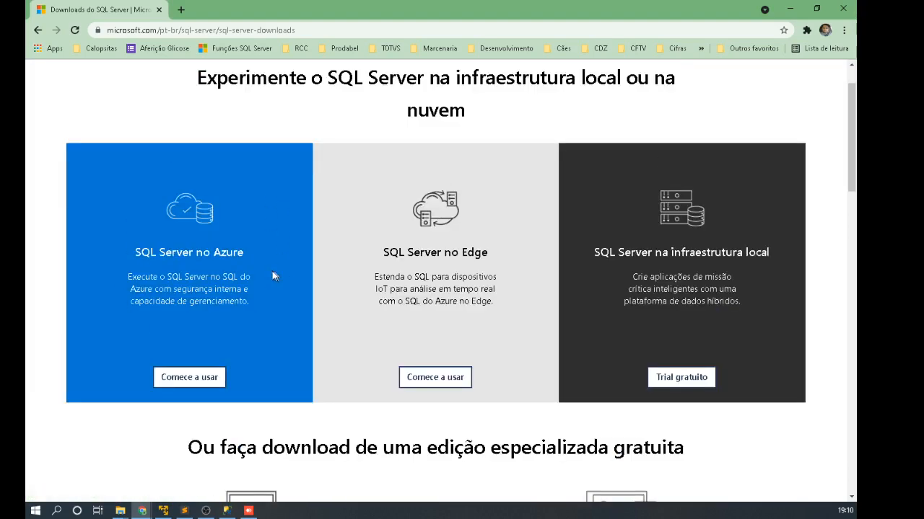
{"action": "scroll", "coordinate": [418, 385], "scroll_direction": "down", "scroll_amount": 2}
{"action": "scroll", "coordinate": [488, 303], "scroll_direction": "up", "scroll_amount": 1}
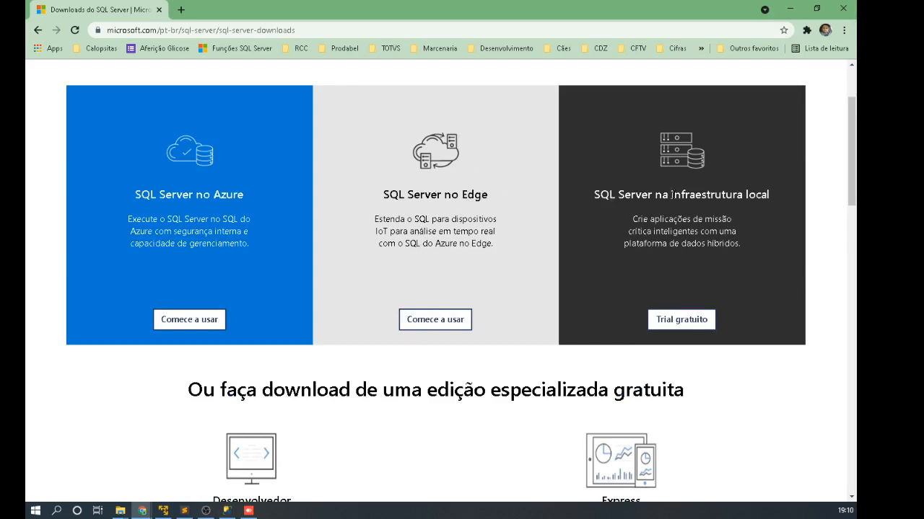
{"action": "double_click", "coordinate": [704, 195]}
{"action": "double_click", "coordinate": [758, 195]}
{"action": "left_click", "coordinate": [712, 273]}
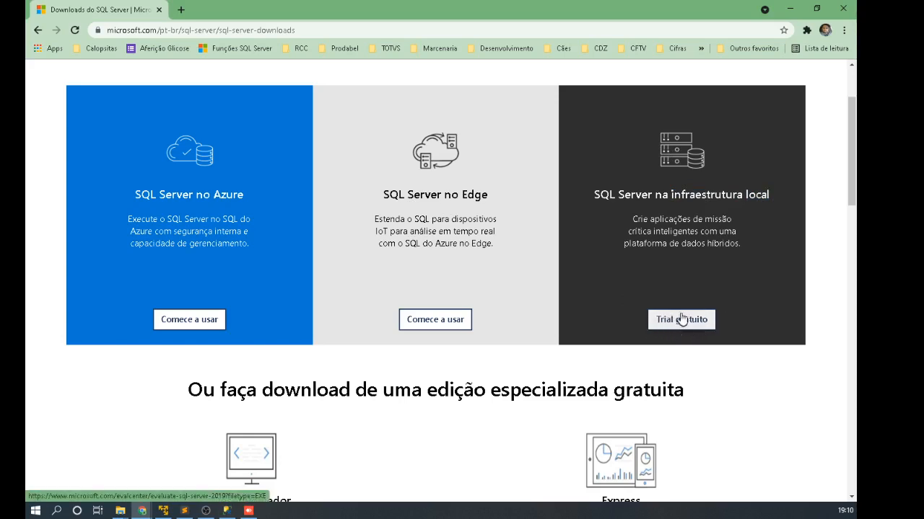
{"action": "scroll", "coordinate": [663, 203], "scroll_direction": "down", "scroll_amount": 1}
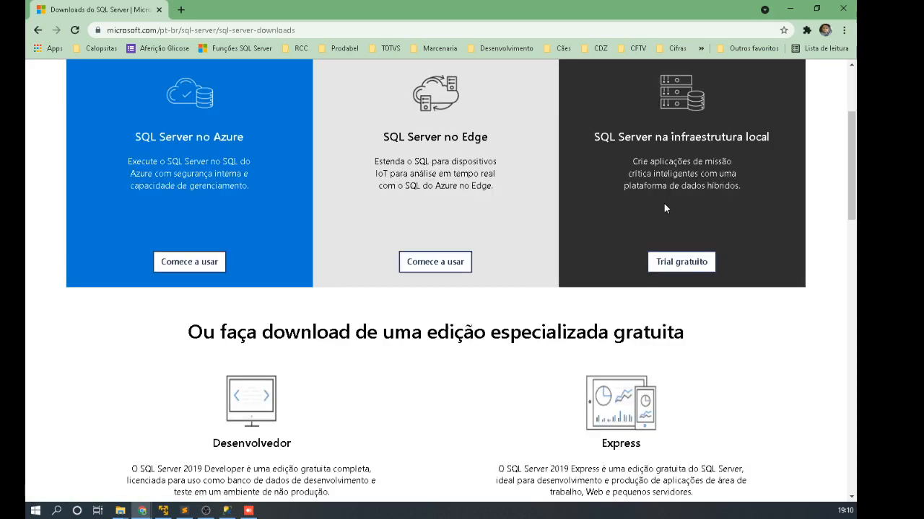
{"action": "scroll", "coordinate": [677, 181], "scroll_direction": "down", "scroll_amount": 2}
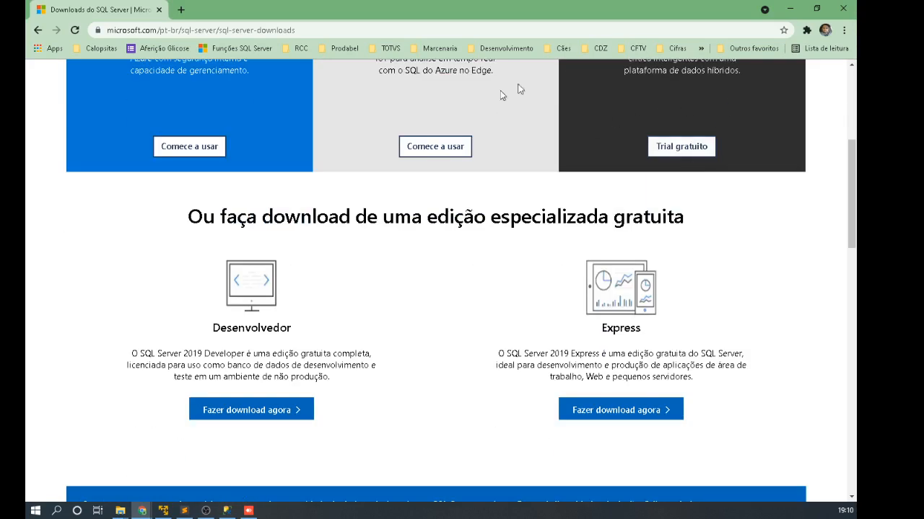
{"action": "left_click", "coordinate": [651, 419]}
{"action": "double_click", "coordinate": [245, 327]}
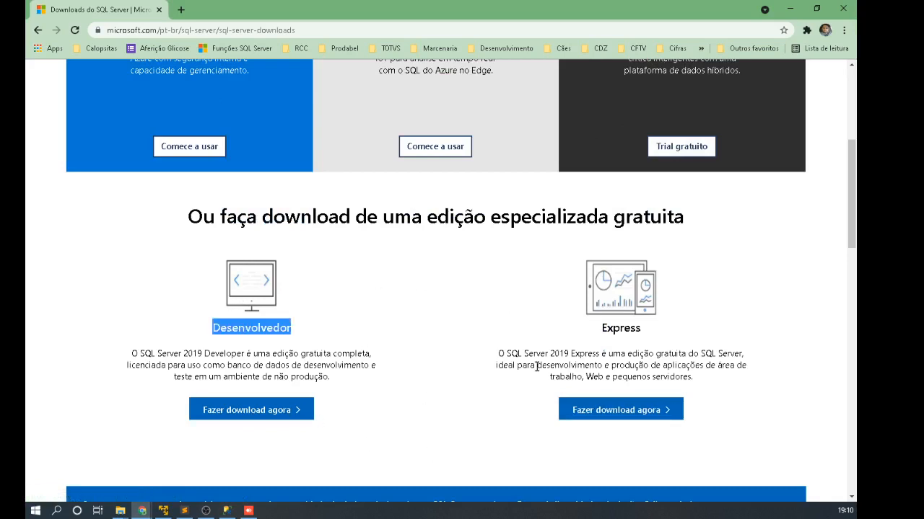
{"action": "double_click", "coordinate": [266, 328]}
{"action": "left_click_drag", "start_coordinate": [180, 354], "coordinate": [223, 359]}
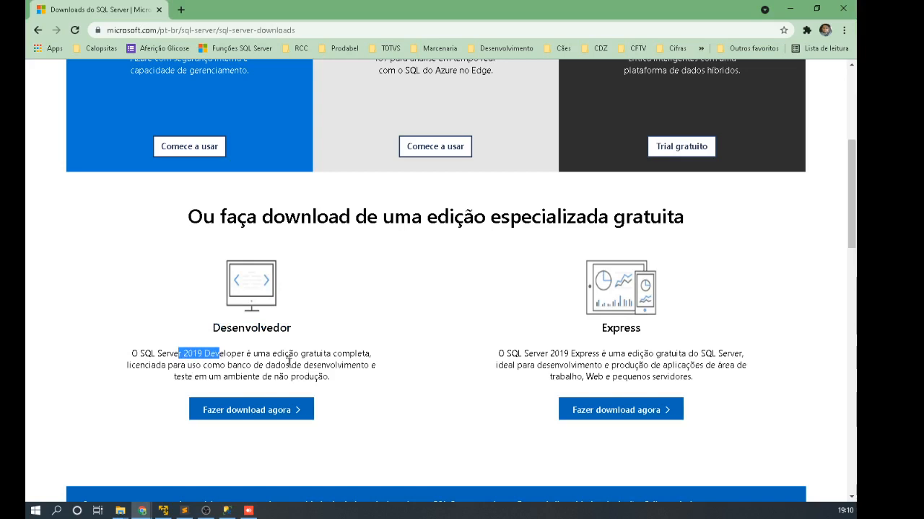
{"action": "left_click", "coordinate": [287, 361]}
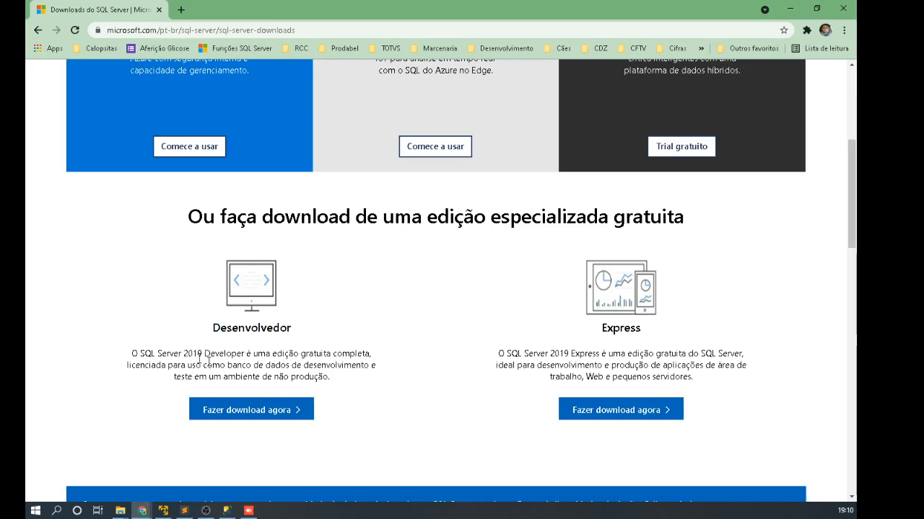
{"action": "double_click", "coordinate": [614, 329]}
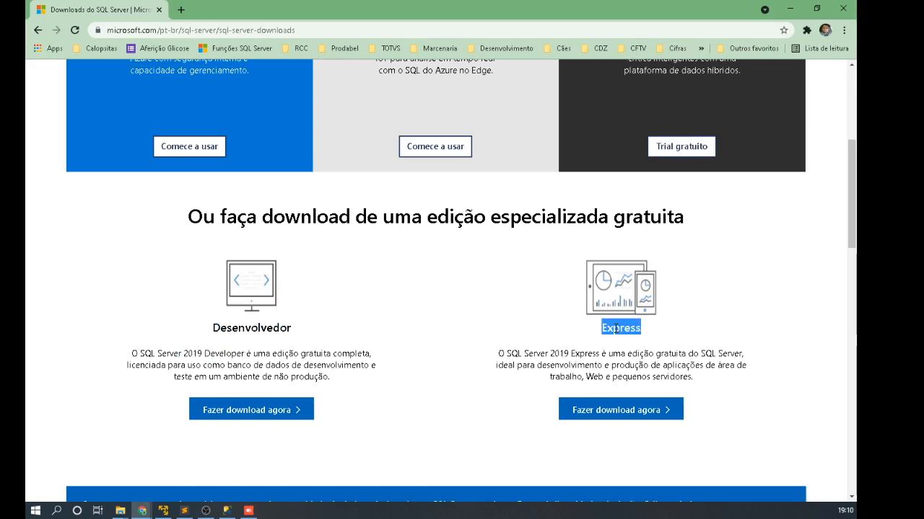
{"action": "double_click", "coordinate": [585, 355]}
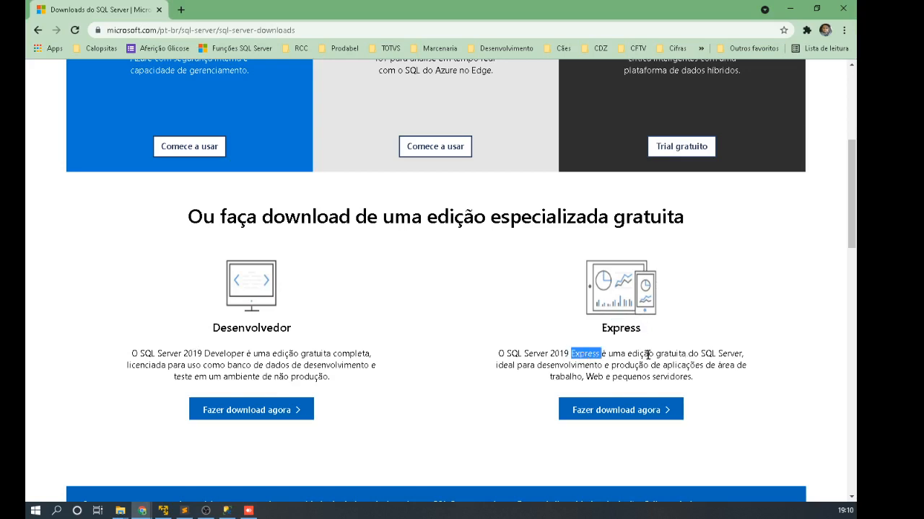
{"action": "double_click", "coordinate": [659, 354]}
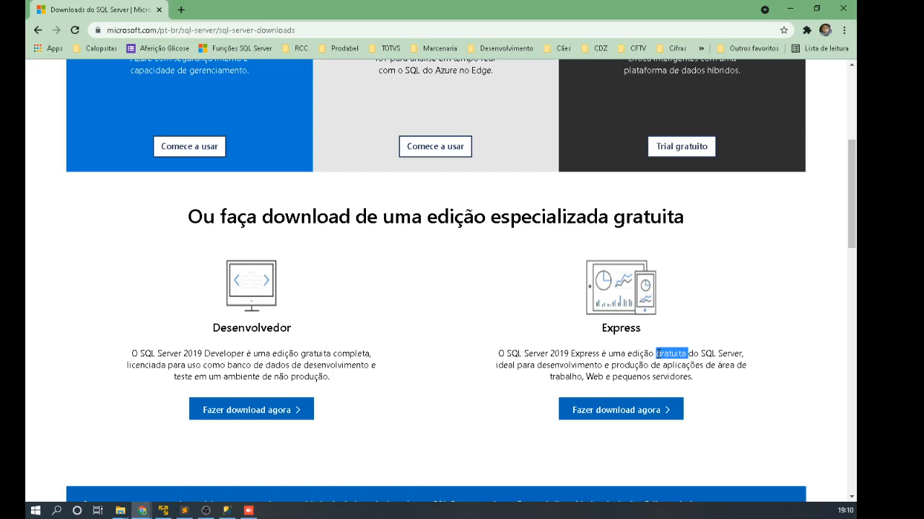
{"action": "left_click_drag", "start_coordinate": [622, 376], "coordinate": [681, 376]}
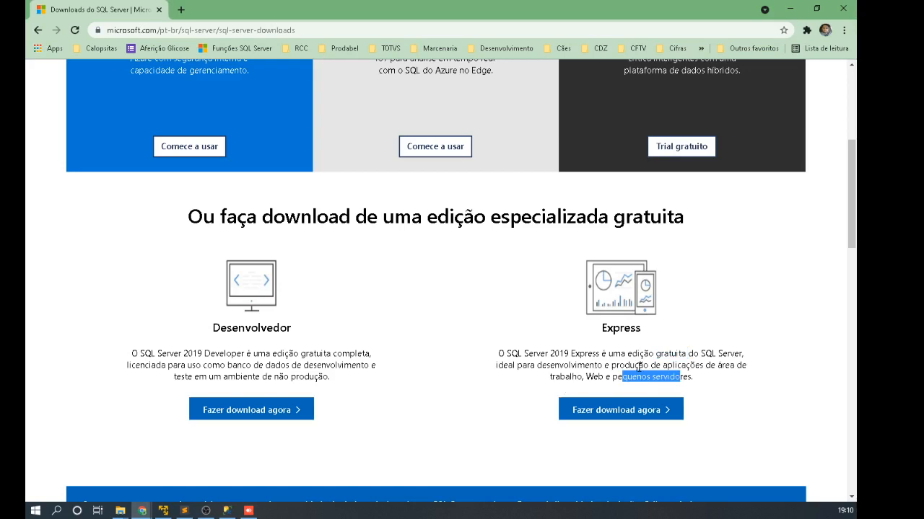
{"action": "double_click", "coordinate": [639, 366]}
{"action": "double_click", "coordinate": [219, 353]}
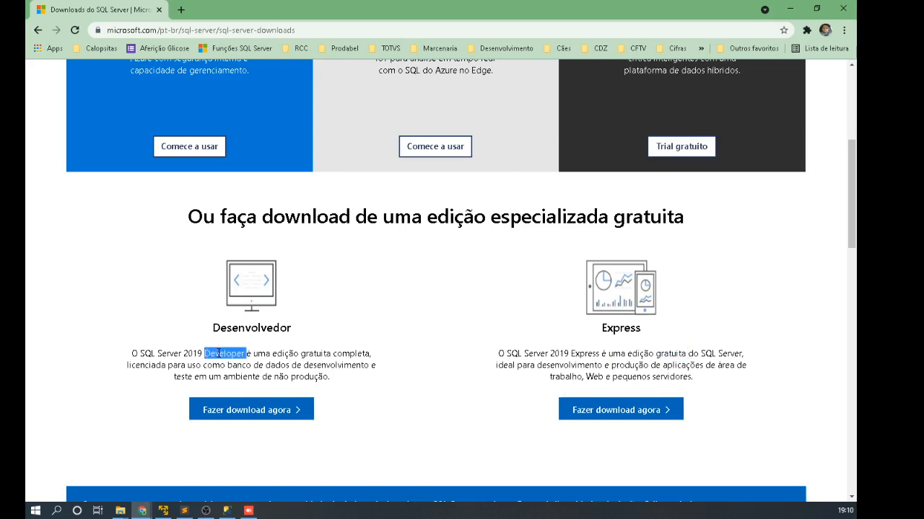
{"action": "double_click", "coordinate": [361, 354]}
{"action": "double_click", "coordinate": [319, 354]}
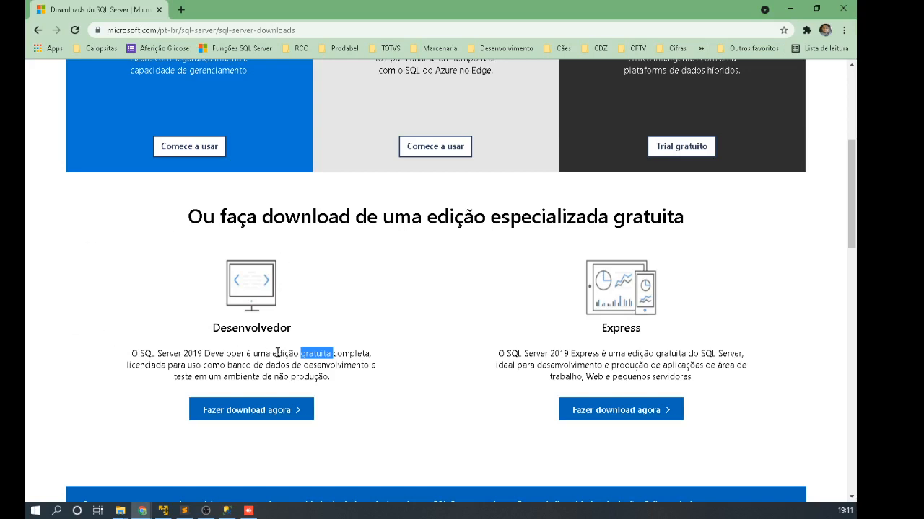
{"action": "double_click", "coordinate": [278, 353]}
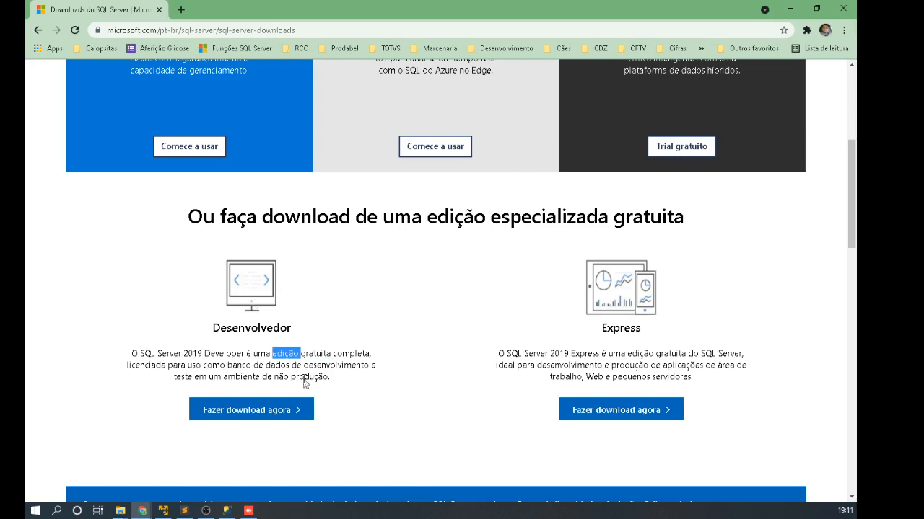
{"action": "left_click", "coordinate": [355, 359]}
{"action": "double_click", "coordinate": [355, 356]}
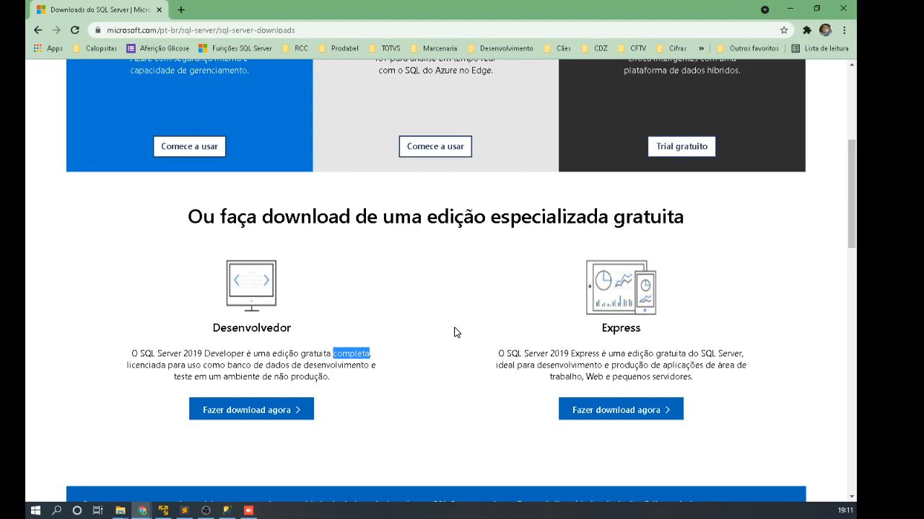
Step: Scroll through the Microsoft SQL Server downloads page
{"action": "scroll", "coordinate": [456, 333], "scroll_direction": "down", "scroll_amount": 6}
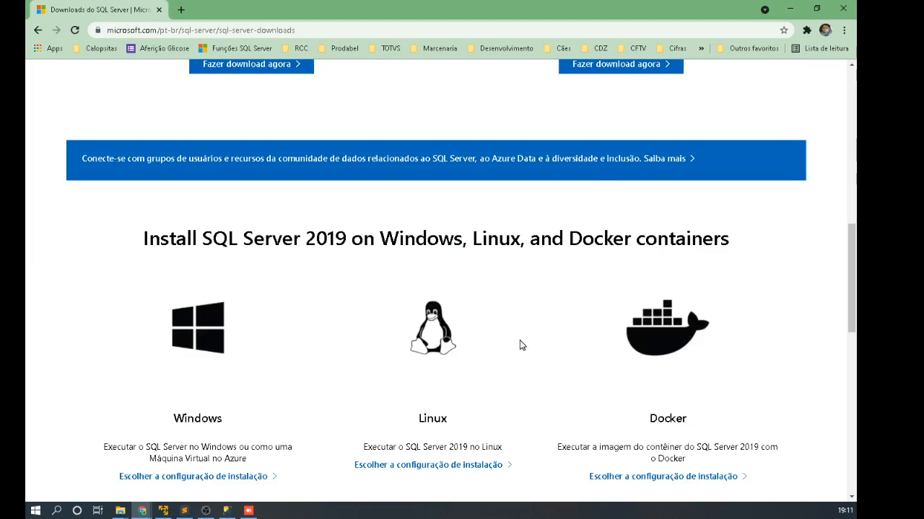
{"action": "scroll", "coordinate": [521, 345], "scroll_direction": "down", "scroll_amount": 2}
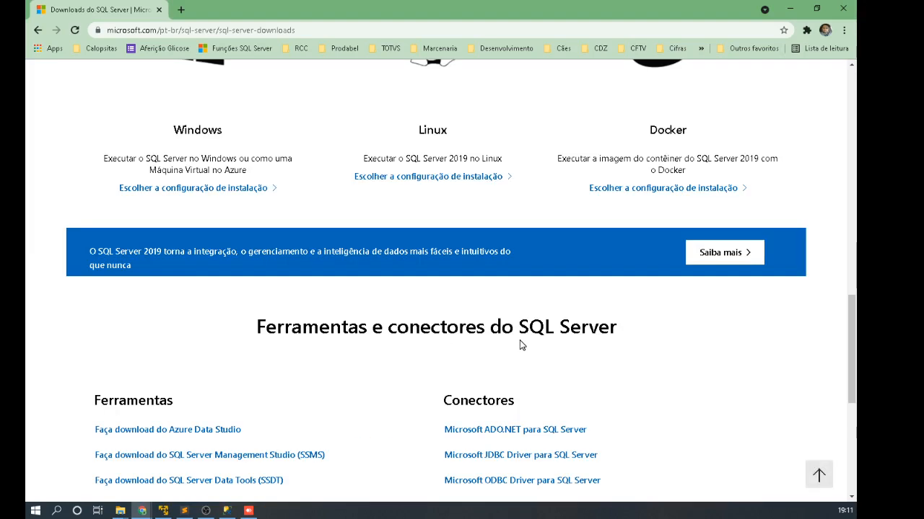
{"action": "scroll", "coordinate": [521, 345], "scroll_direction": "up", "scroll_amount": 12}
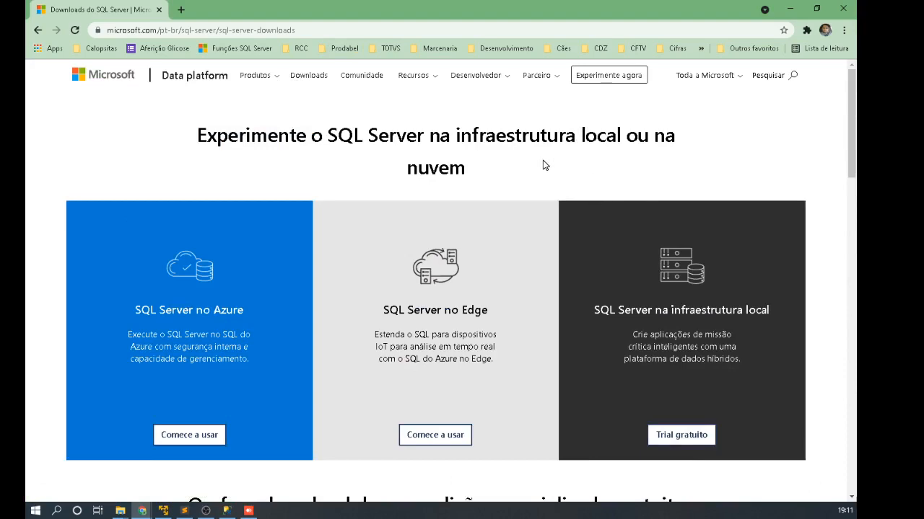
{"action": "scroll", "coordinate": [544, 165], "scroll_direction": "down", "scroll_amount": 5}
{"action": "scroll", "coordinate": [499, 277], "scroll_direction": "up", "scroll_amount": 2}
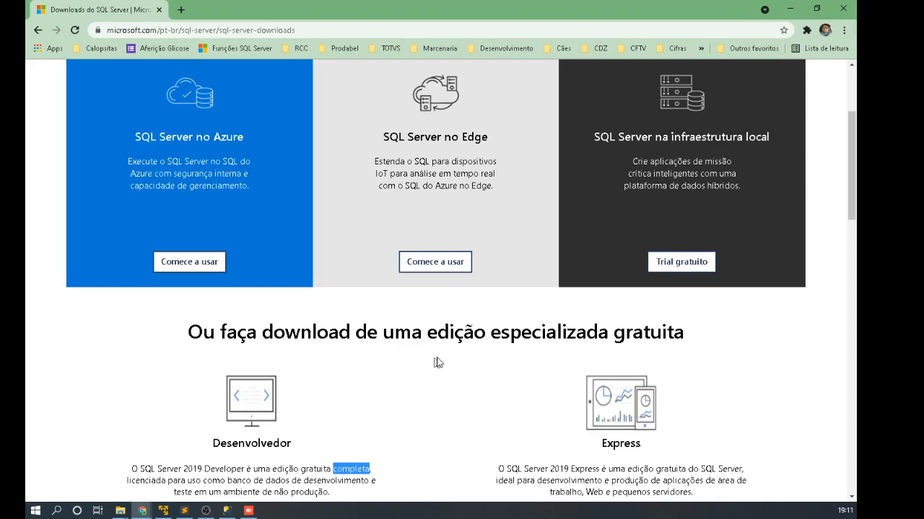
{"action": "scroll", "coordinate": [472, 365], "scroll_direction": "down", "scroll_amount": 5}
{"action": "scroll", "coordinate": [685, 406], "scroll_direction": "down", "scroll_amount": 2}
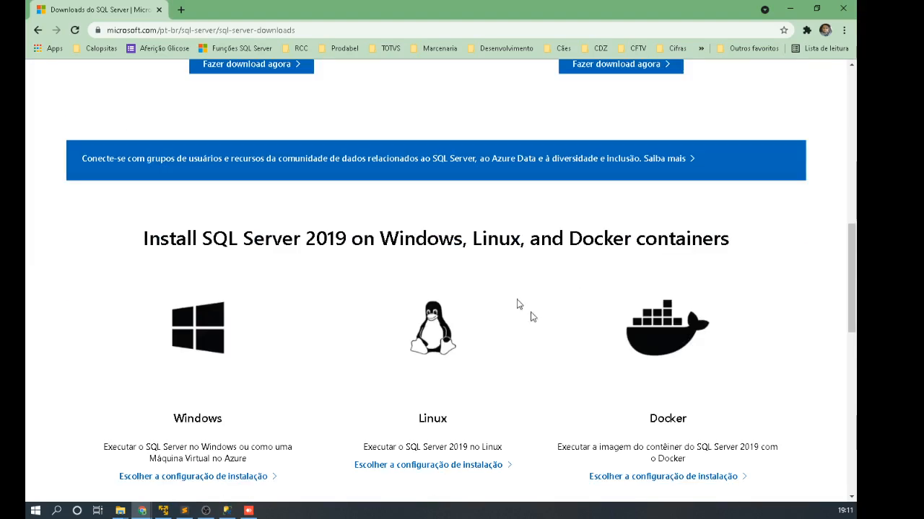
Step: Highlight '2019', 'Linux' and 'containers' in the page heading, clearing each highlight afterwards
{"action": "left_click_drag", "start_coordinate": [302, 240], "coordinate": [347, 240]}
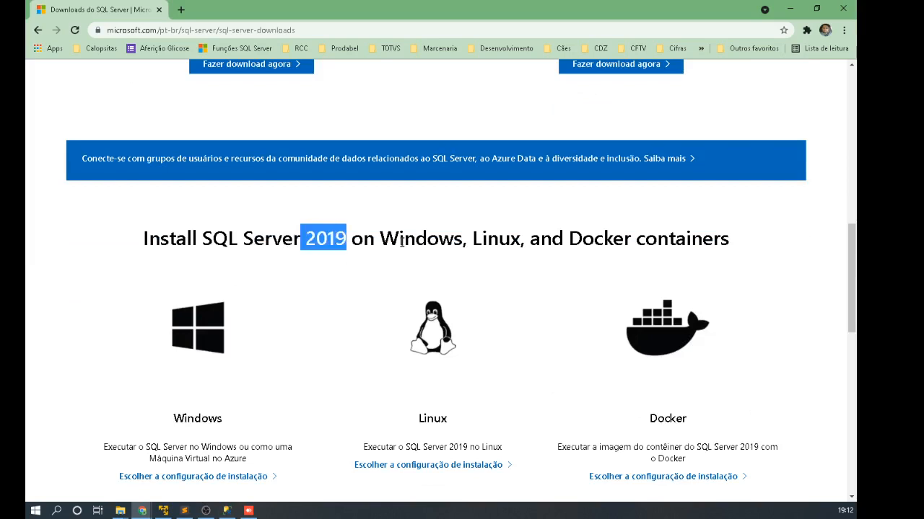
{"action": "left_click", "coordinate": [402, 242]}
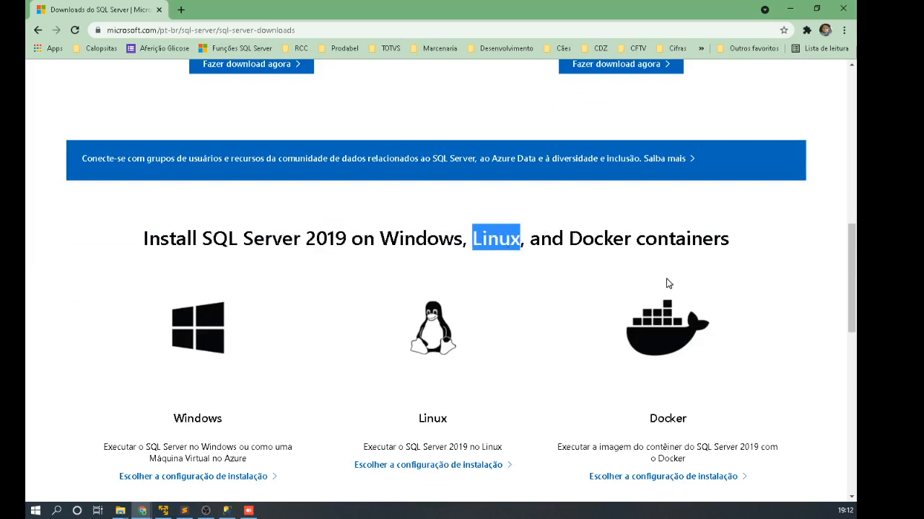
{"action": "double_click", "coordinate": [546, 238]}
{"action": "left_click", "coordinate": [610, 239]}
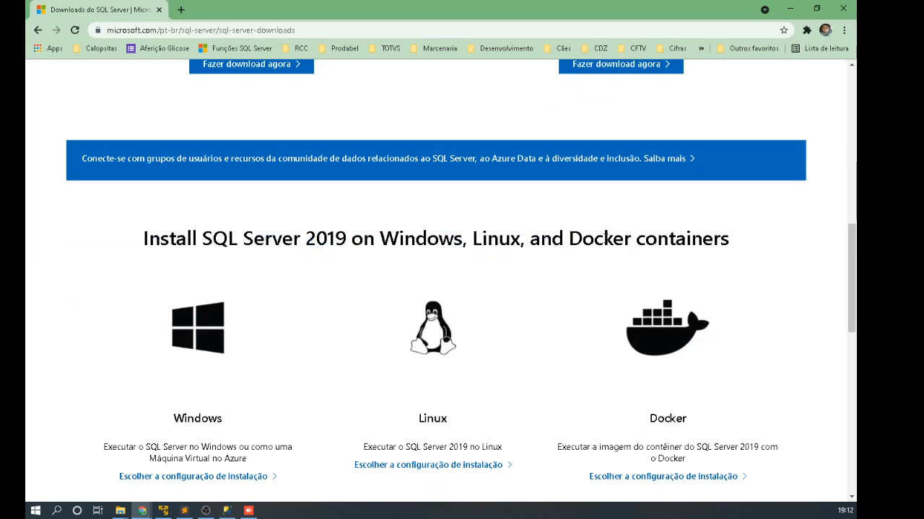
{"action": "double_click", "coordinate": [697, 238]}
{"action": "left_click", "coordinate": [550, 239]}
{"action": "left_click_drag", "start_coordinate": [569, 240], "coordinate": [563, 239]}
Step: Scroll the downloads page once more, then switch to the AnyDesk remote session
{"action": "scroll", "coordinate": [527, 373], "scroll_direction": "down", "scroll_amount": 2}
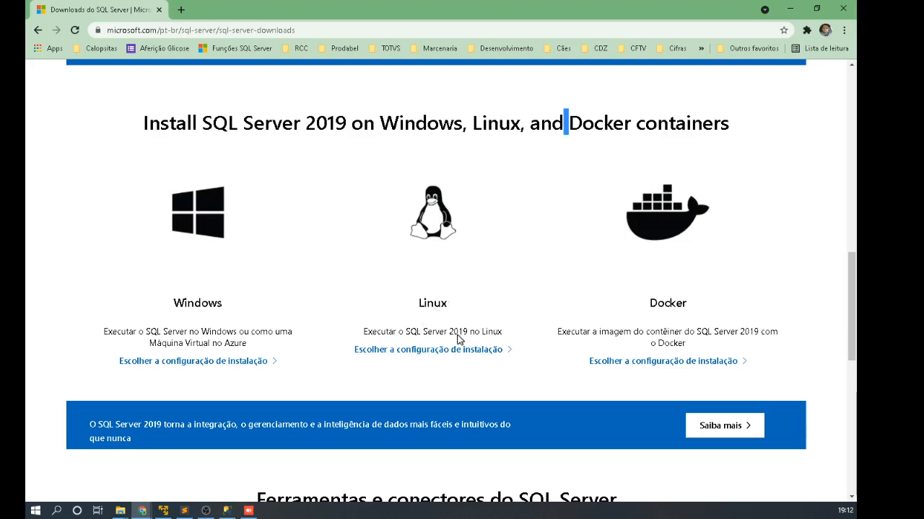
{"action": "scroll", "coordinate": [552, 369], "scroll_direction": "down", "scroll_amount": 2}
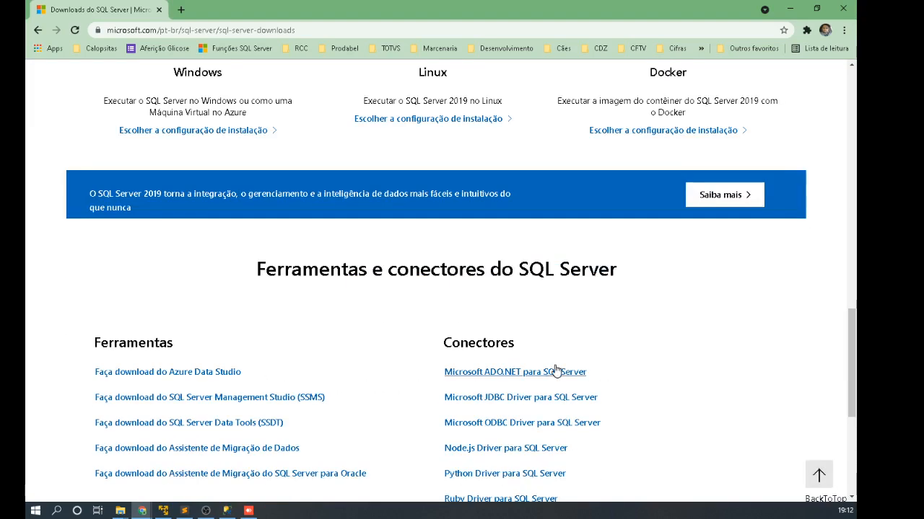
{"action": "scroll", "coordinate": [556, 371], "scroll_direction": "up", "scroll_amount": 8}
{"action": "scroll", "coordinate": [557, 371], "scroll_direction": "up", "scroll_amount": 4}
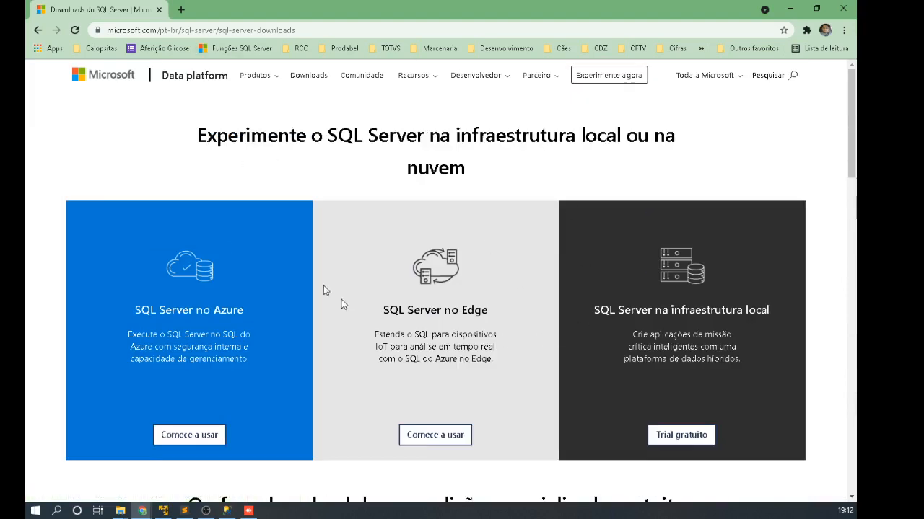
{"action": "scroll", "coordinate": [484, 326], "scroll_direction": "down", "scroll_amount": 3}
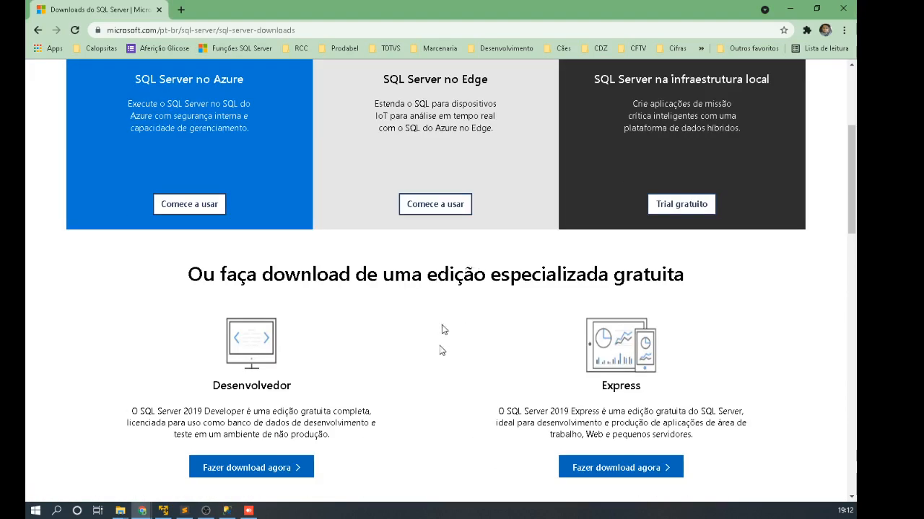
{"action": "scroll", "coordinate": [282, 307], "scroll_direction": "down", "scroll_amount": 3}
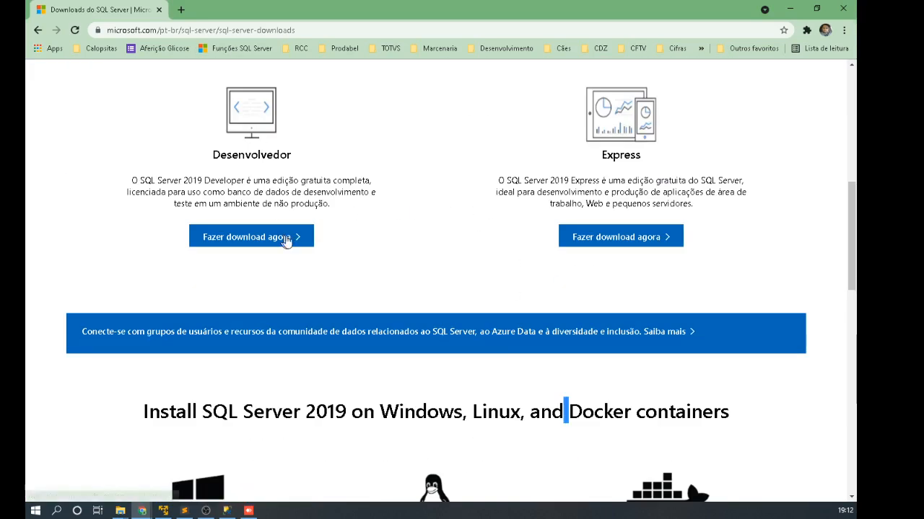
{"action": "scroll", "coordinate": [433, 260], "scroll_direction": "up", "scroll_amount": 2}
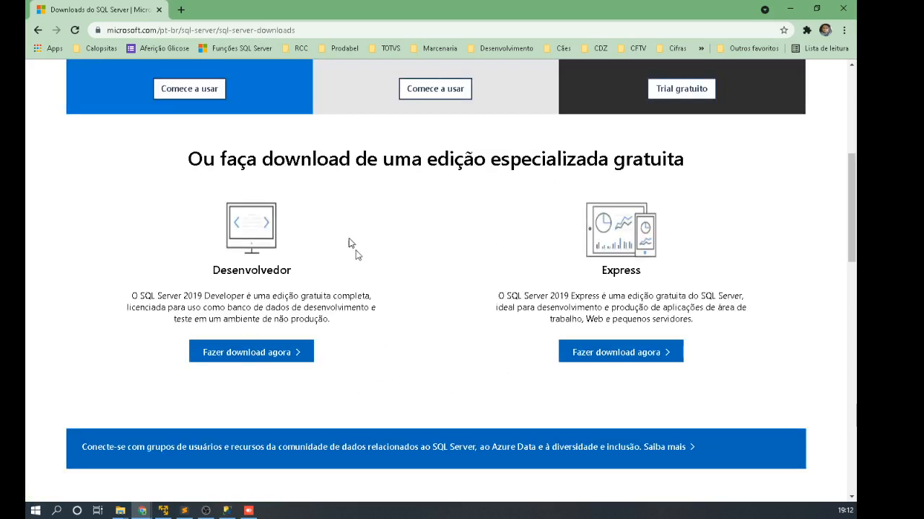
{"action": "left_click", "coordinate": [248, 510]}
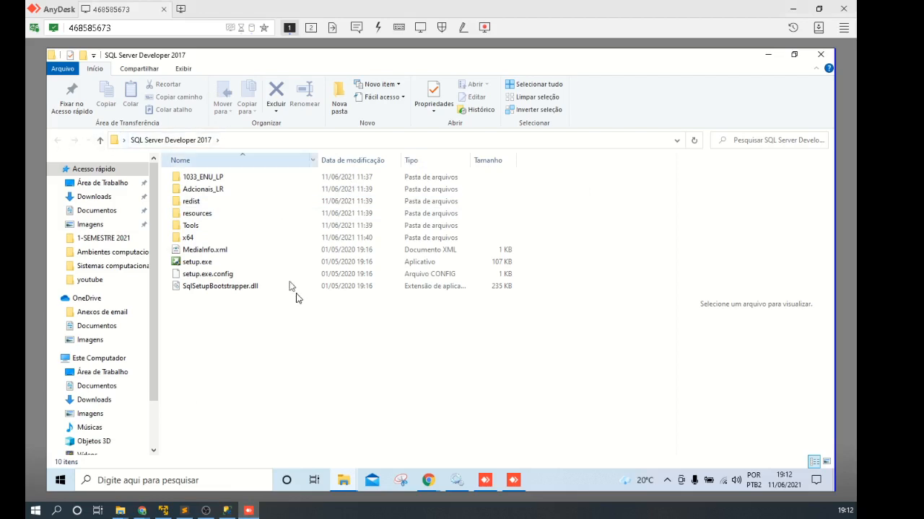
Step: Browse the remote desktop folder in File Explorer, then close the Explorer window
{"action": "left_click", "coordinate": [103, 183]}
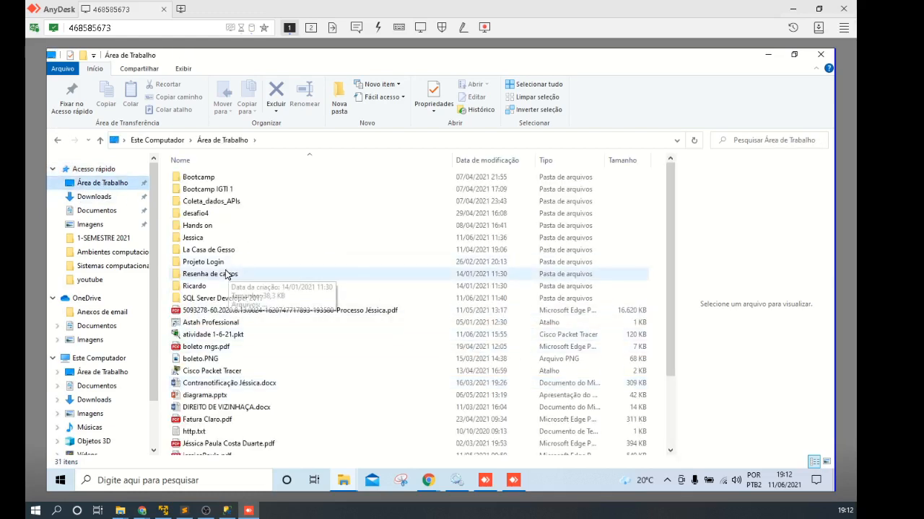
{"action": "scroll", "coordinate": [319, 344], "scroll_direction": "down", "scroll_amount": 3}
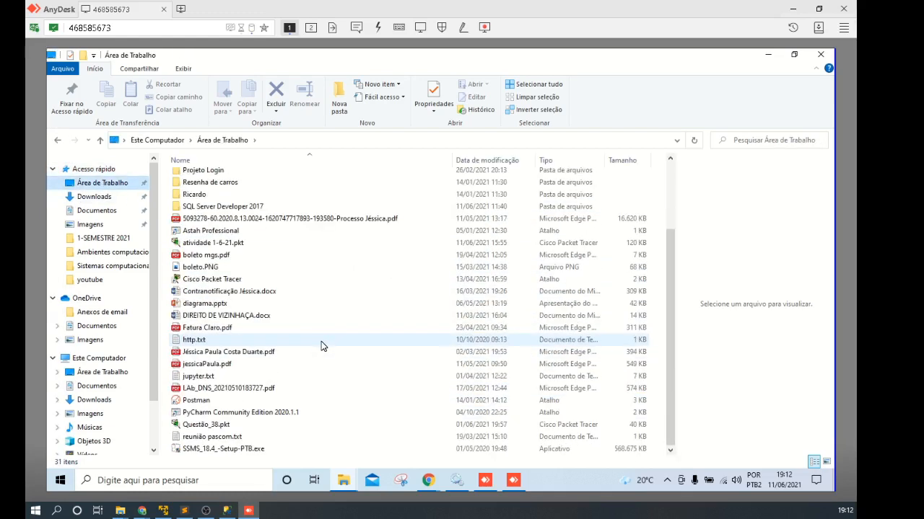
{"action": "left_click", "coordinate": [822, 56]}
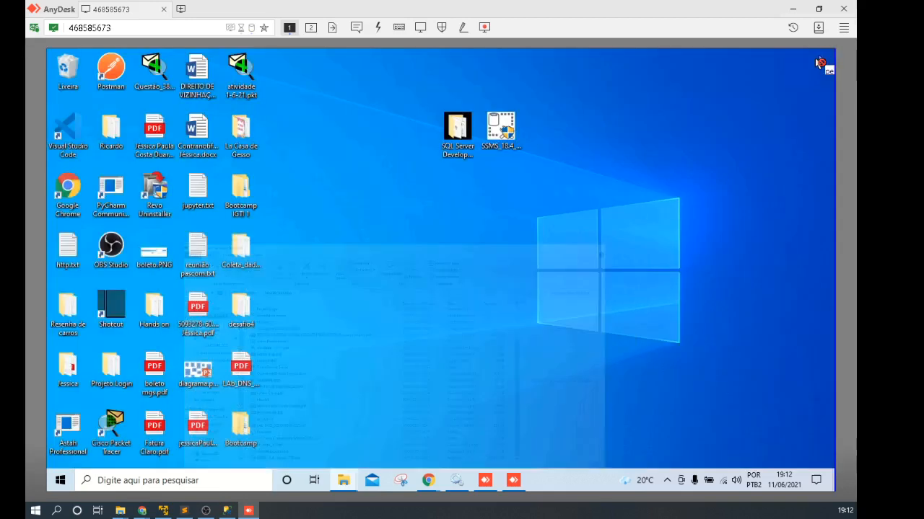
Step: Open the SQL Server Developer 2017 folder and launch setup.exe
{"action": "left_click", "coordinate": [457, 133]}
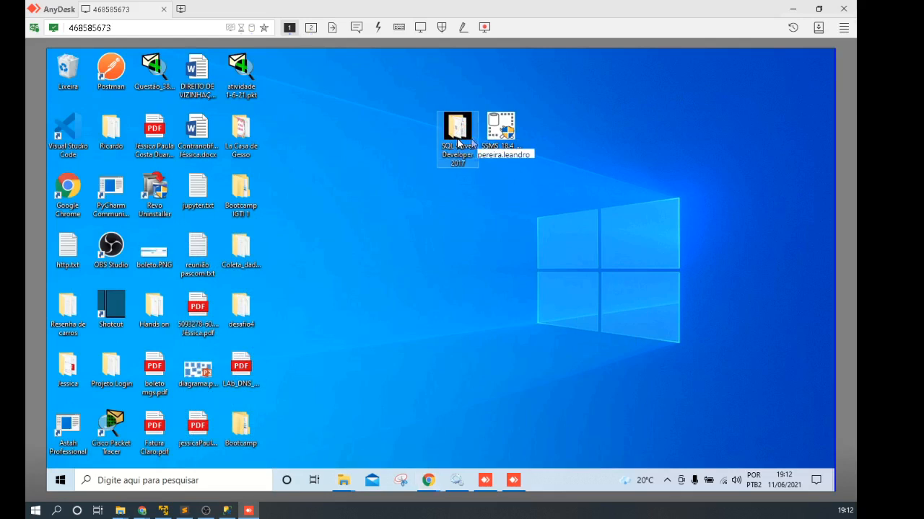
{"action": "left_click", "coordinate": [501, 128]}
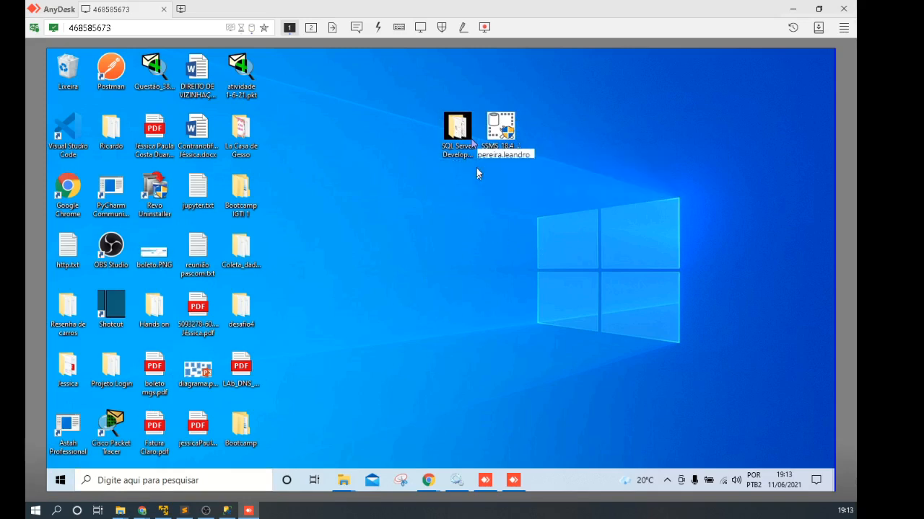
{"action": "double_click", "coordinate": [458, 129]}
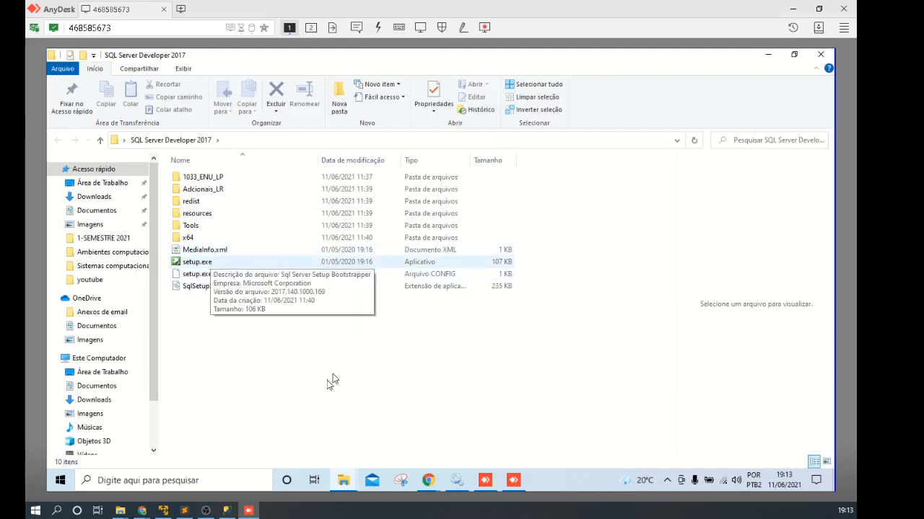
{"action": "left_click", "coordinate": [193, 264]}
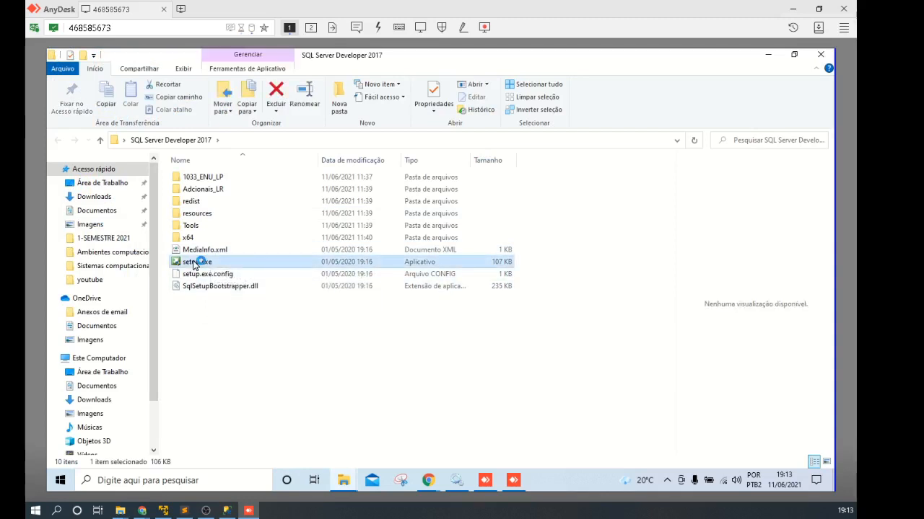
{"action": "double_click", "coordinate": [208, 264]}
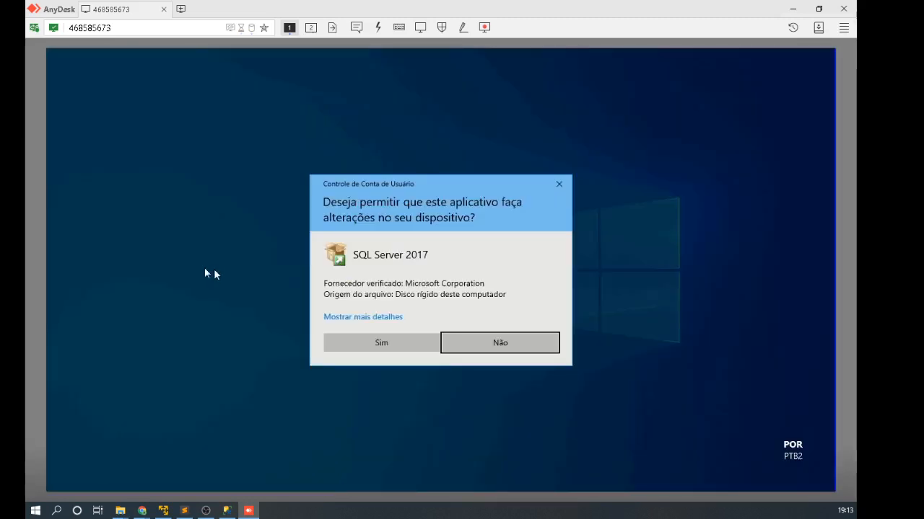
Step: Approve the User Account Control prompt so SQL Server 2017 setup can run
{"action": "left_click", "coordinate": [387, 348]}
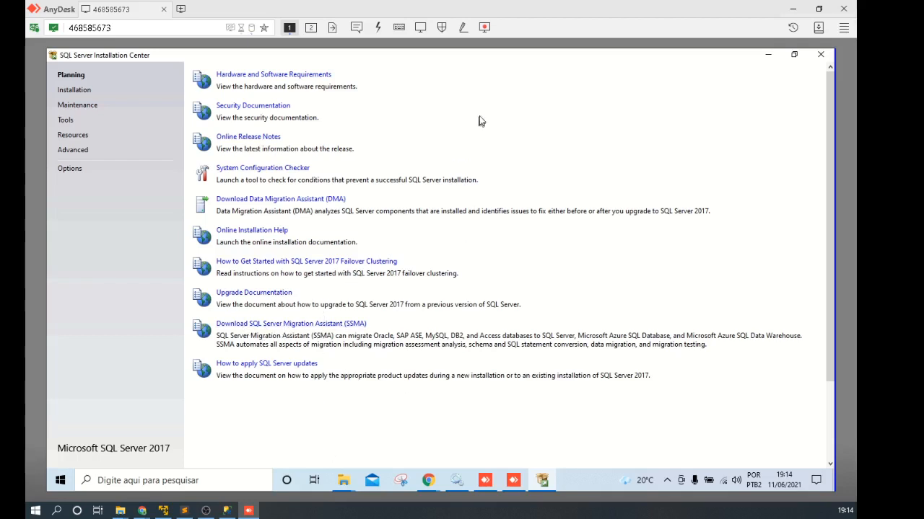
Step: Start a new SQL Server stand-alone installation from the Installation page, then minimize the Installation Center
{"action": "left_click", "coordinate": [75, 90]}
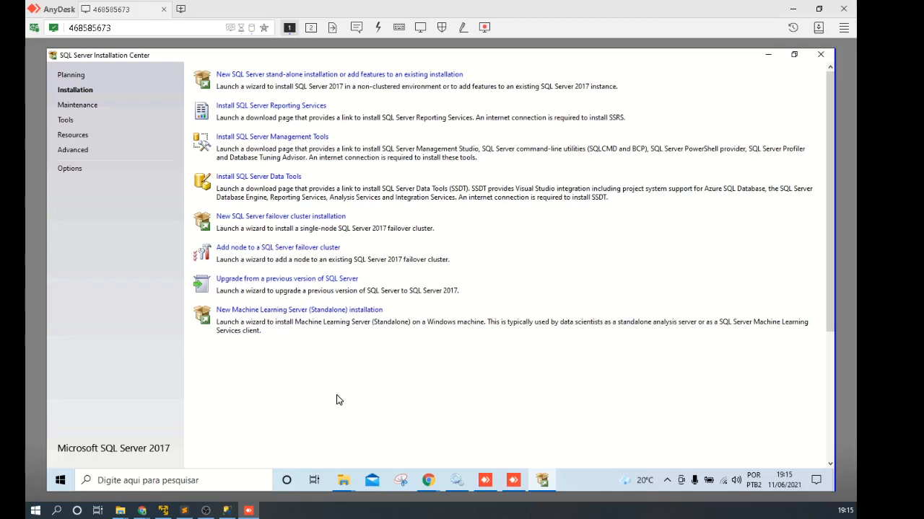
{"action": "left_click", "coordinate": [257, 75]}
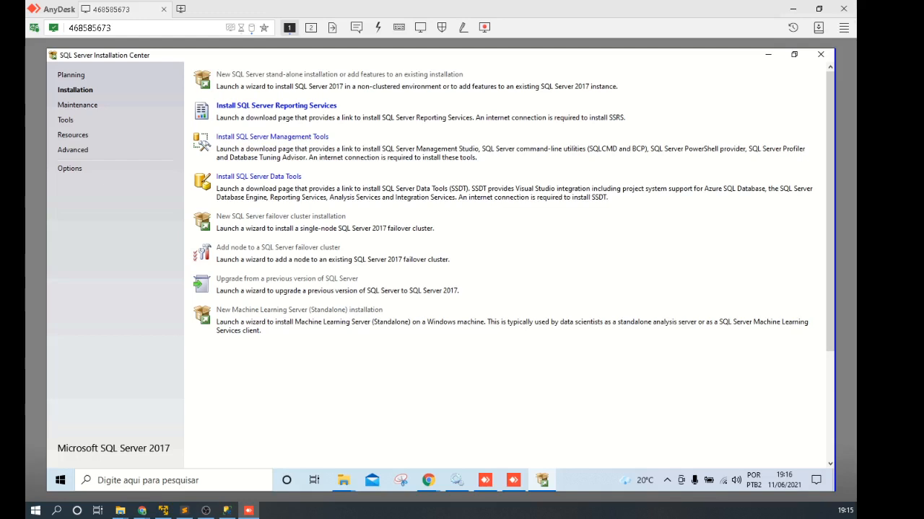
{"action": "left_click", "coordinate": [768, 55]}
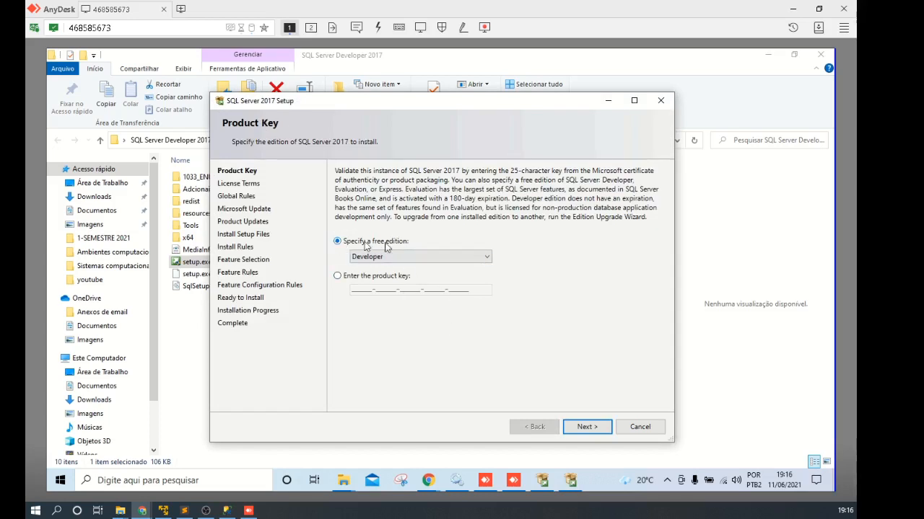
Step: Keep the Developer free edition selected after checking Evaluation, and continue to License Terms
{"action": "left_click", "coordinate": [424, 260]}
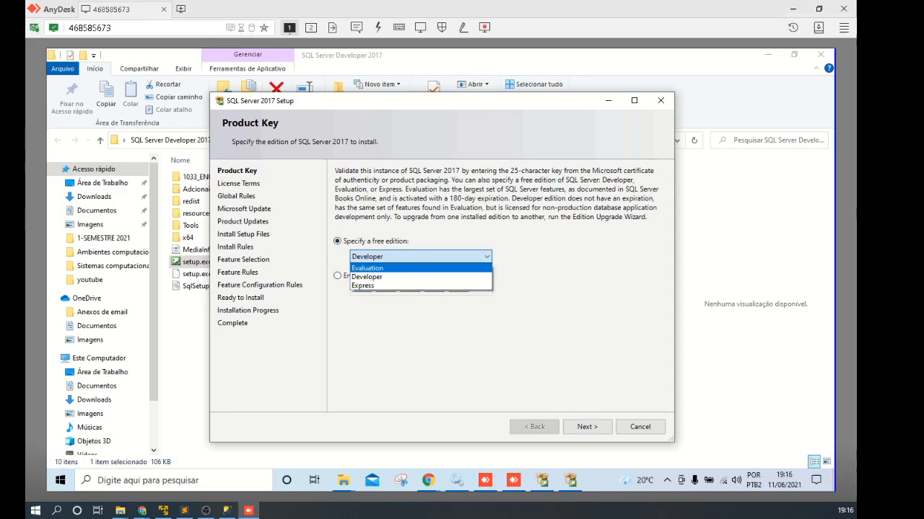
{"action": "left_click", "coordinate": [366, 268]}
{"action": "left_click", "coordinate": [390, 258]}
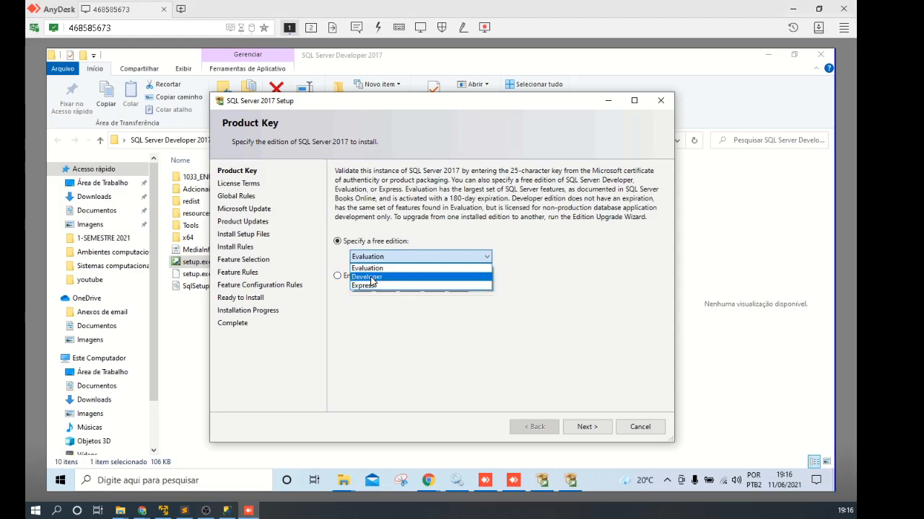
{"action": "left_click", "coordinate": [372, 278]}
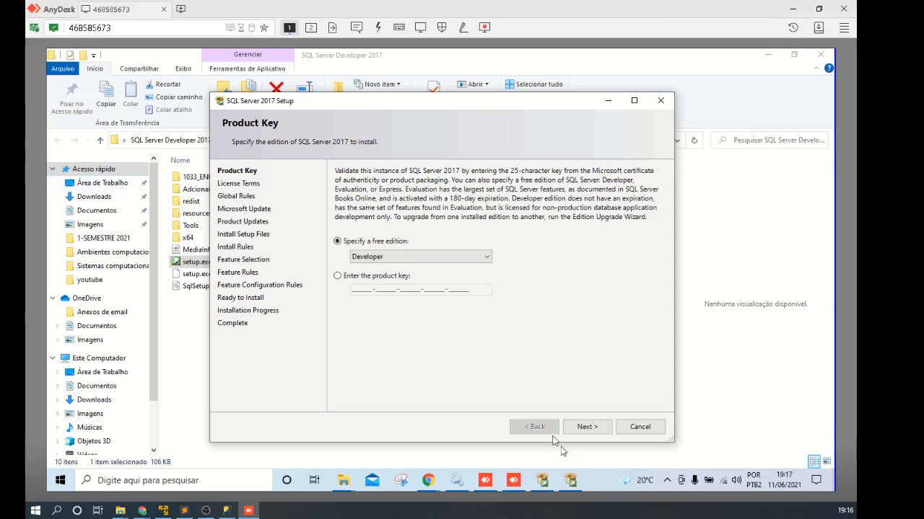
{"action": "left_click", "coordinate": [586, 427]}
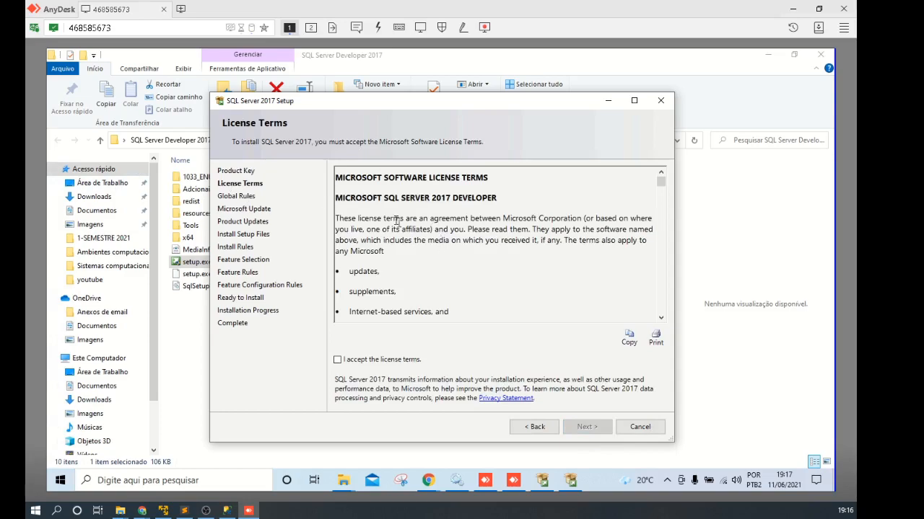
Step: Read through and accept the SQL Server 2017 license terms, then continue
{"action": "scroll", "coordinate": [515, 267], "scroll_direction": "down", "scroll_amount": 15}
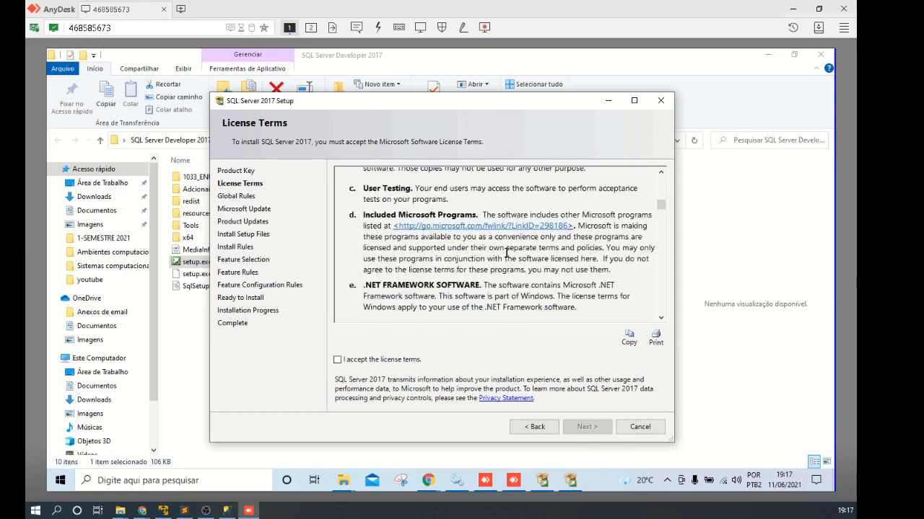
{"action": "left_click_drag", "start_coordinate": [660, 215], "coordinate": [652, 152]}
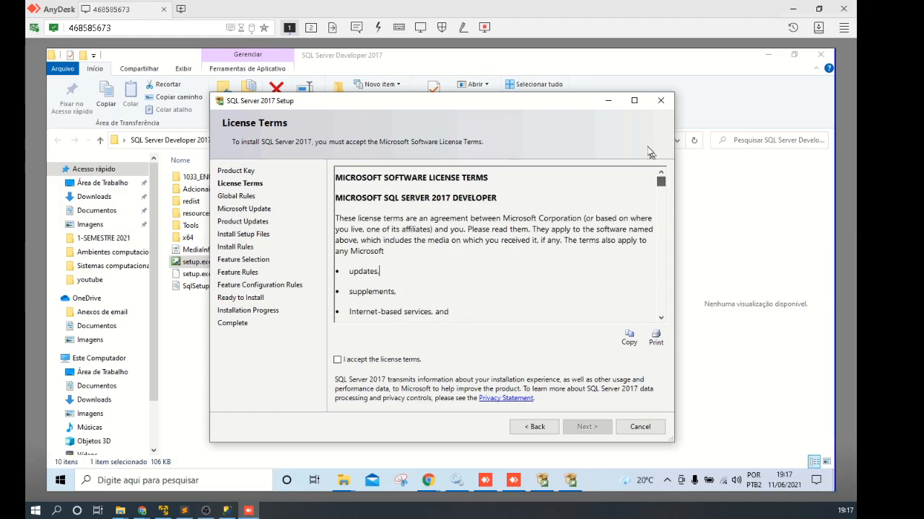
{"action": "left_click", "coordinate": [337, 359]}
{"action": "left_click", "coordinate": [586, 427]}
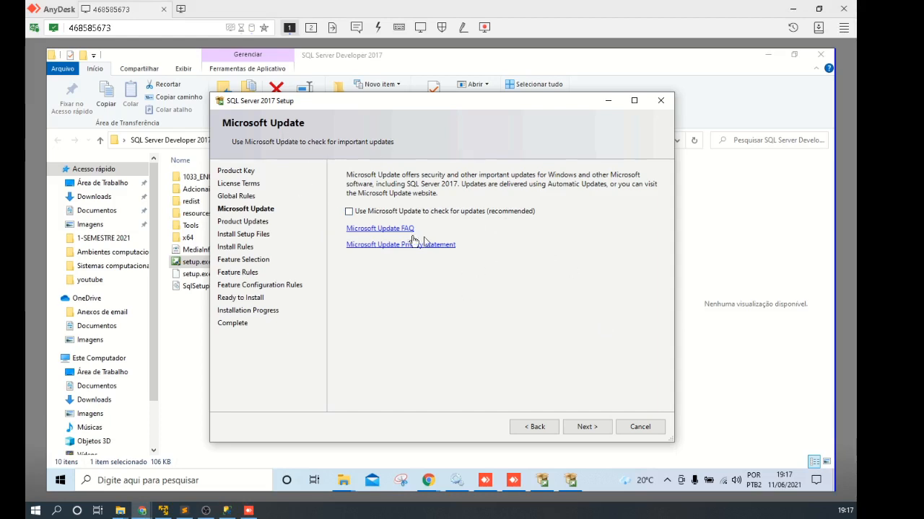
Step: Continue without Microsoft Update, then accept the install rules despite the Windows Firewall warning
{"action": "left_click", "coordinate": [587, 427]}
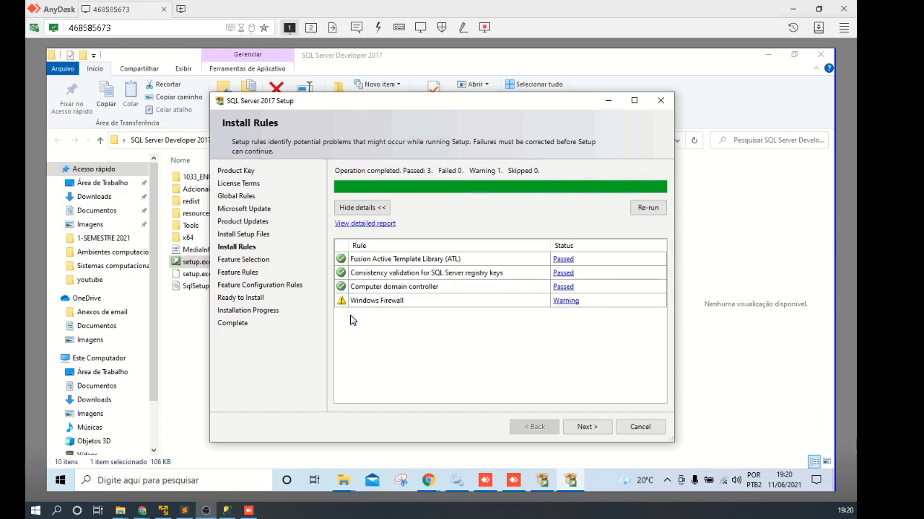
{"action": "left_click", "coordinate": [586, 427]}
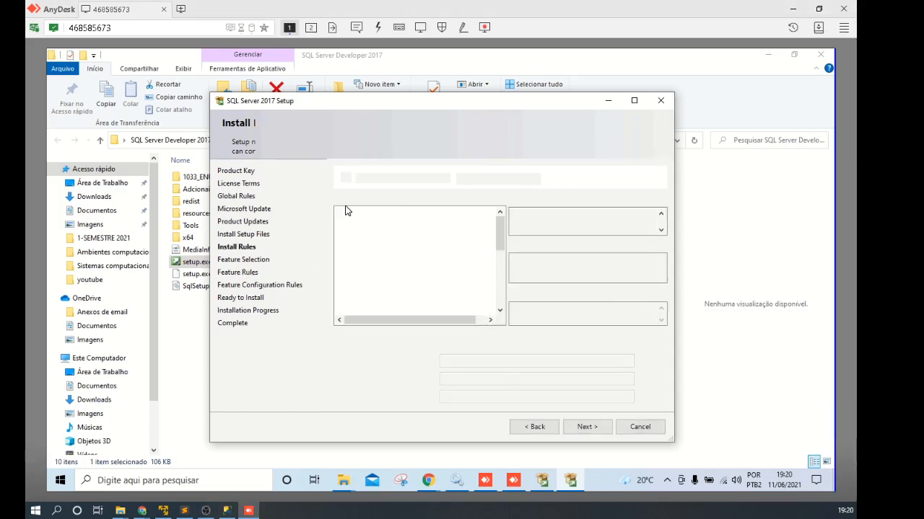
Step: Maximize the SQL Server Setup window and scroll through the Feature Selection list
{"action": "left_click", "coordinate": [634, 101]}
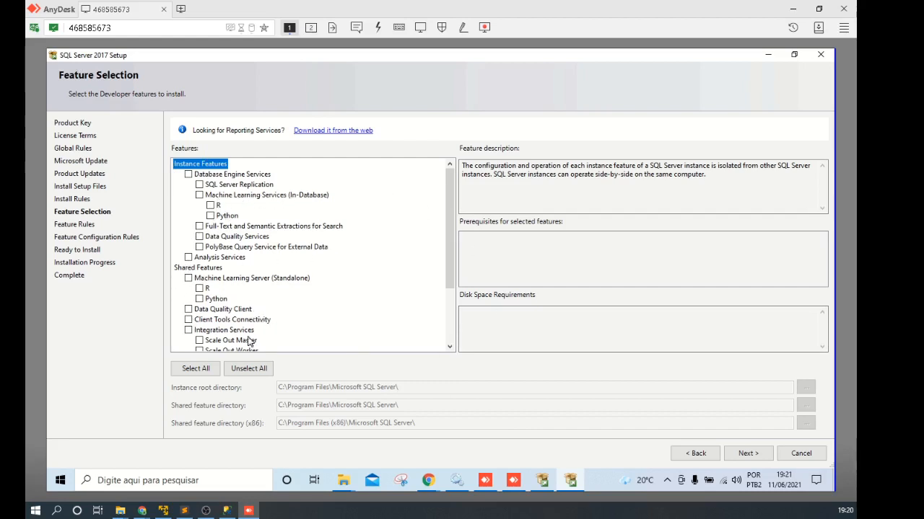
{"action": "scroll", "coordinate": [446, 265], "scroll_direction": "down", "scroll_amount": 3}
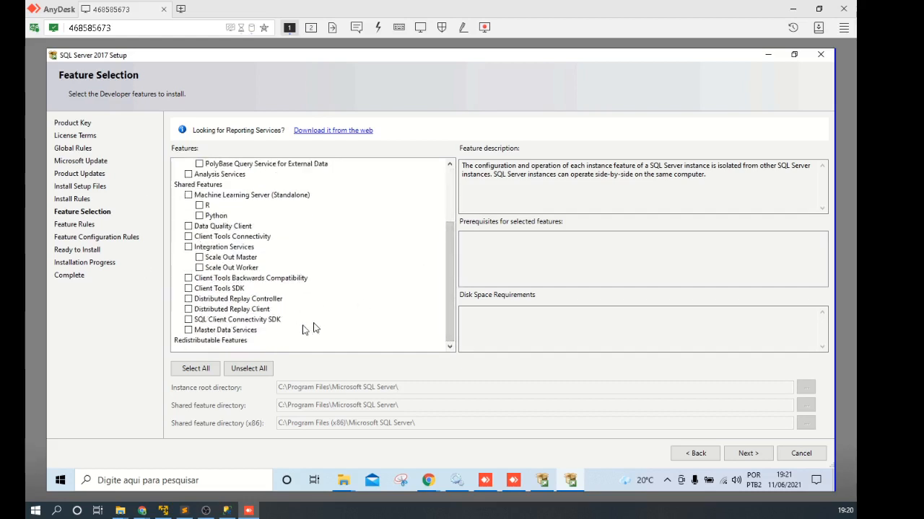
{"action": "left_click_drag", "start_coordinate": [448, 234], "coordinate": [446, 180]}
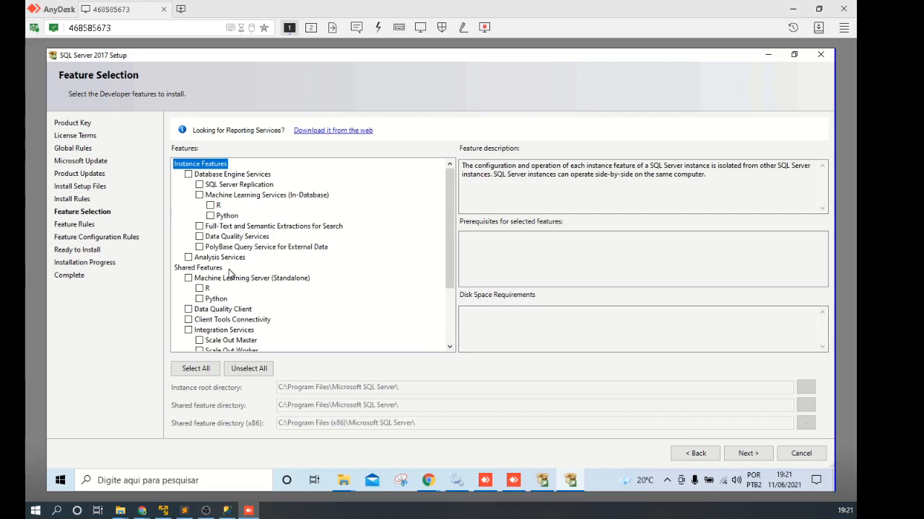
Step: Tick SQL Server Replication, PolyBase Query Service, Full-Text and Semantic Extractions, and Client Tools SDK
{"action": "left_click", "coordinate": [199, 186]}
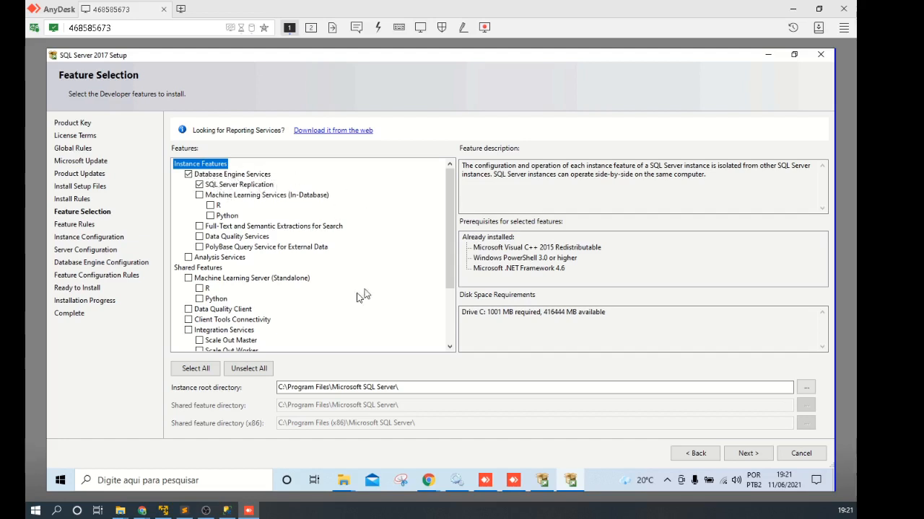
{"action": "left_click", "coordinate": [200, 247]}
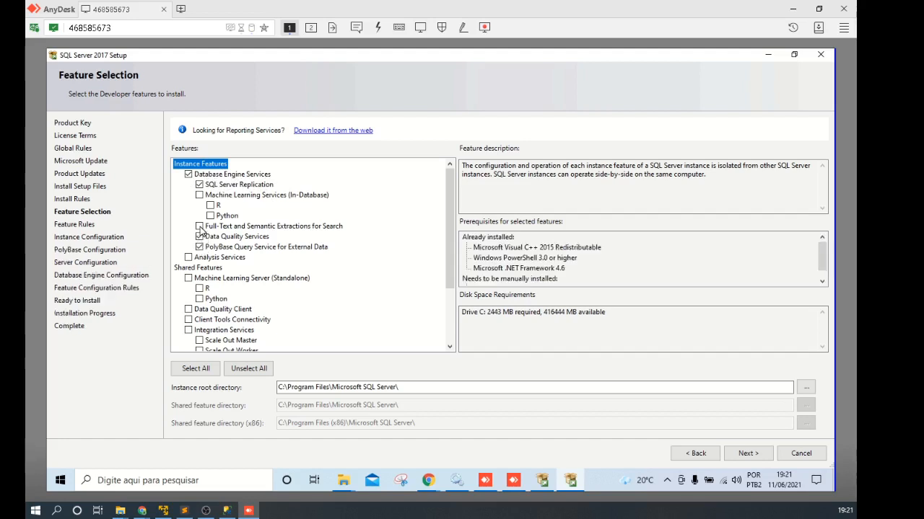
{"action": "left_click", "coordinate": [199, 226]}
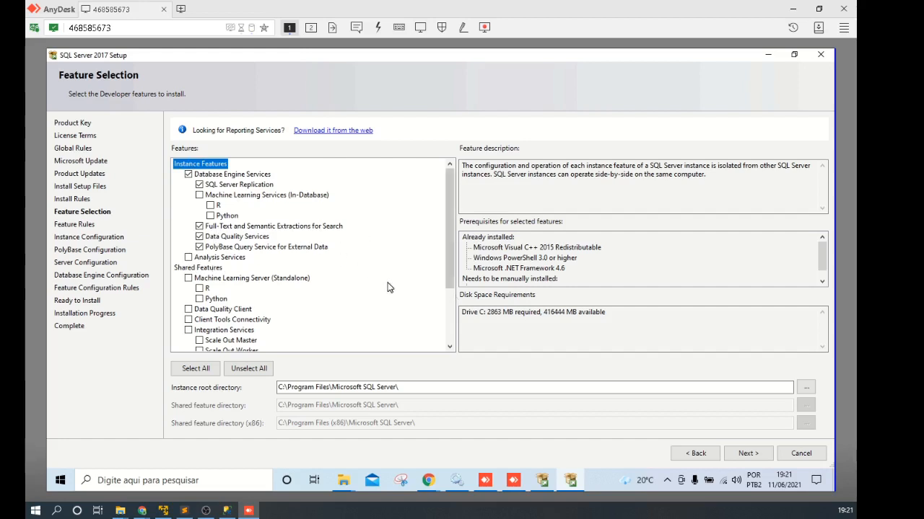
{"action": "left_click_drag", "start_coordinate": [453, 273], "coordinate": [452, 326]}
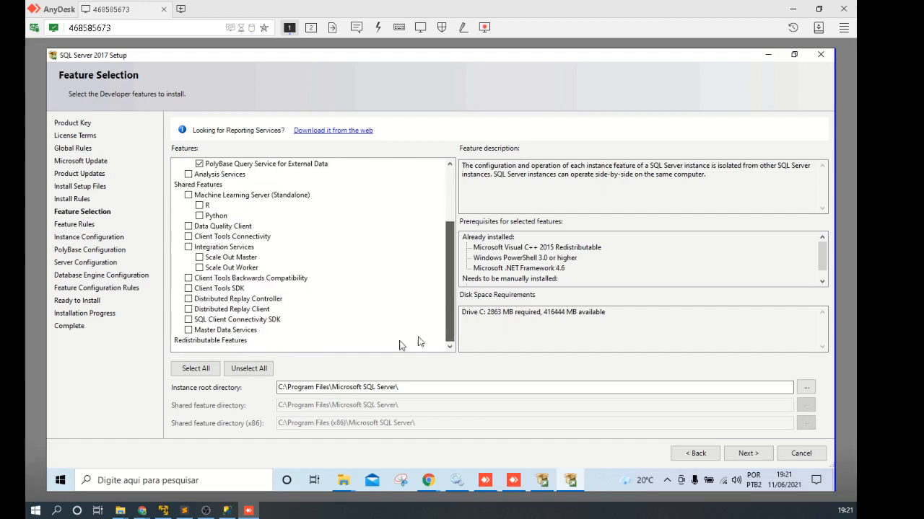
{"action": "left_click", "coordinate": [188, 289]}
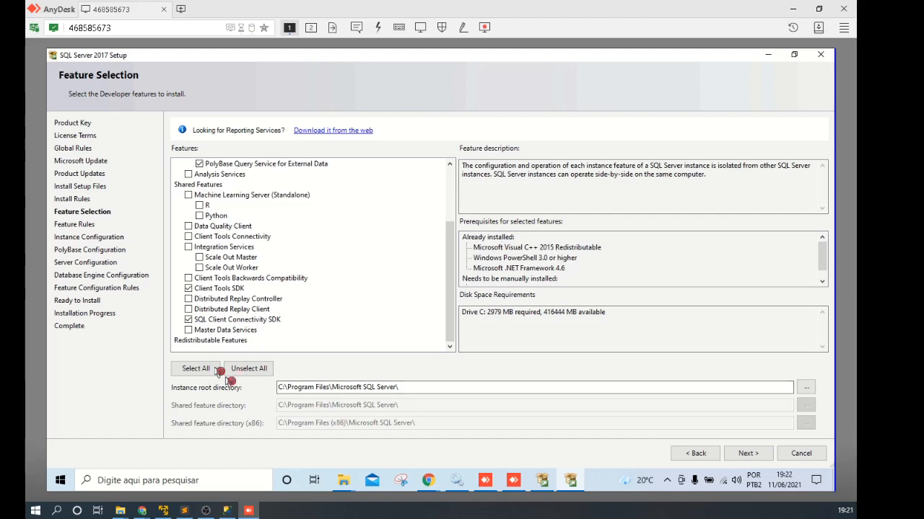
Step: Select Machine Learning Server (Standalone) with Python only, plus Data Quality Client and Client Tools Connectivity
{"action": "left_click", "coordinate": [189, 329]}
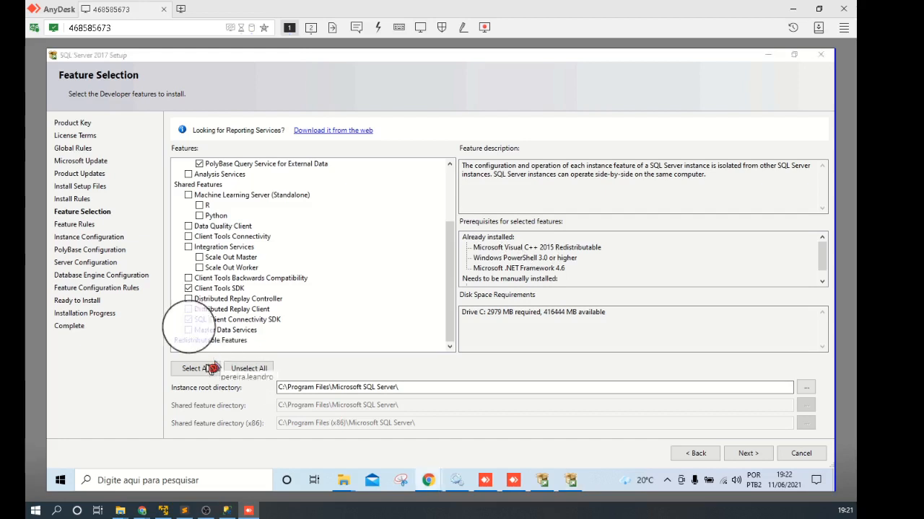
{"action": "left_click", "coordinate": [187, 330]}
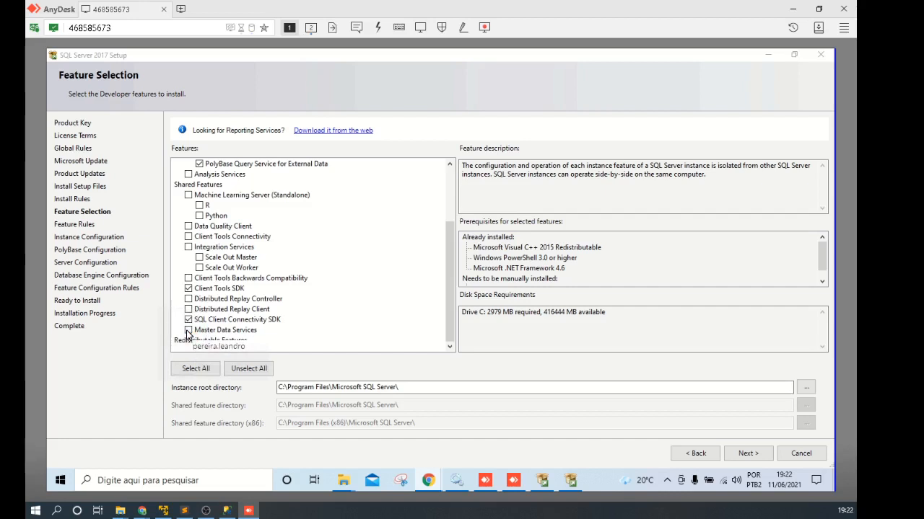
{"action": "left_click", "coordinate": [188, 195]}
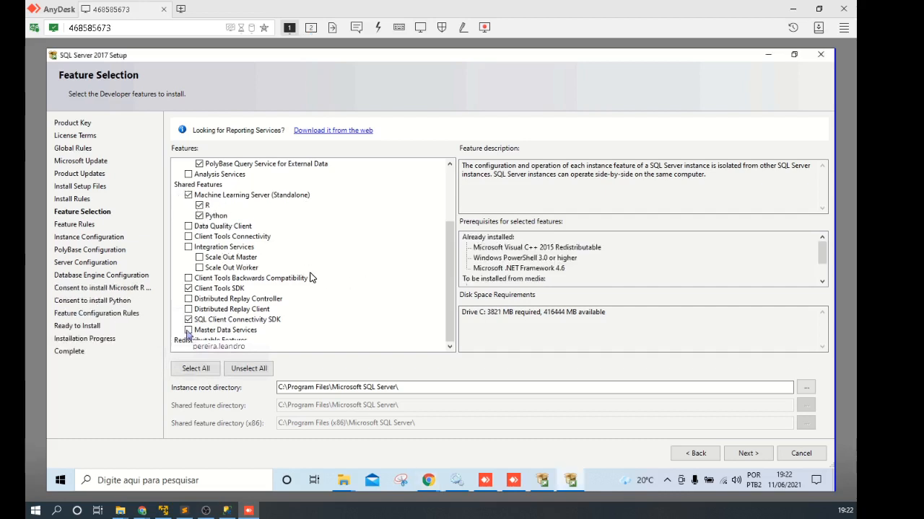
{"action": "left_click", "coordinate": [189, 227]}
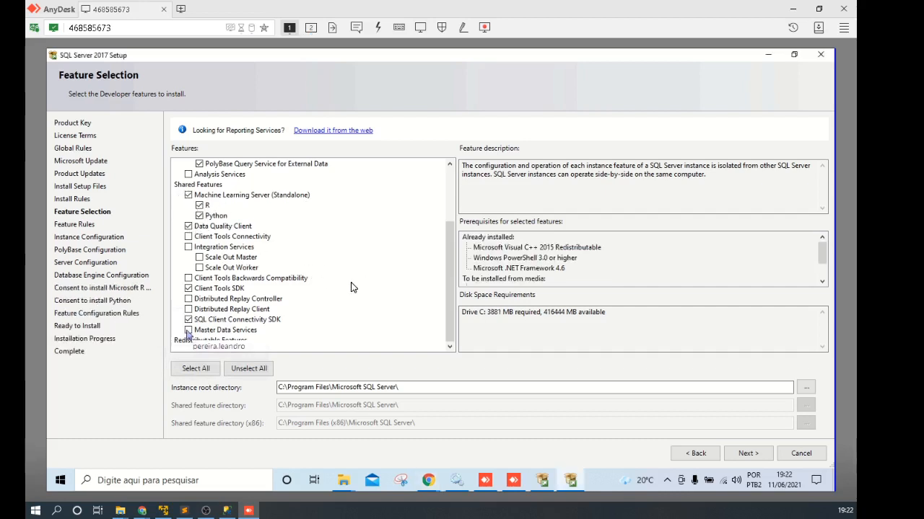
{"action": "left_click", "coordinate": [199, 205]}
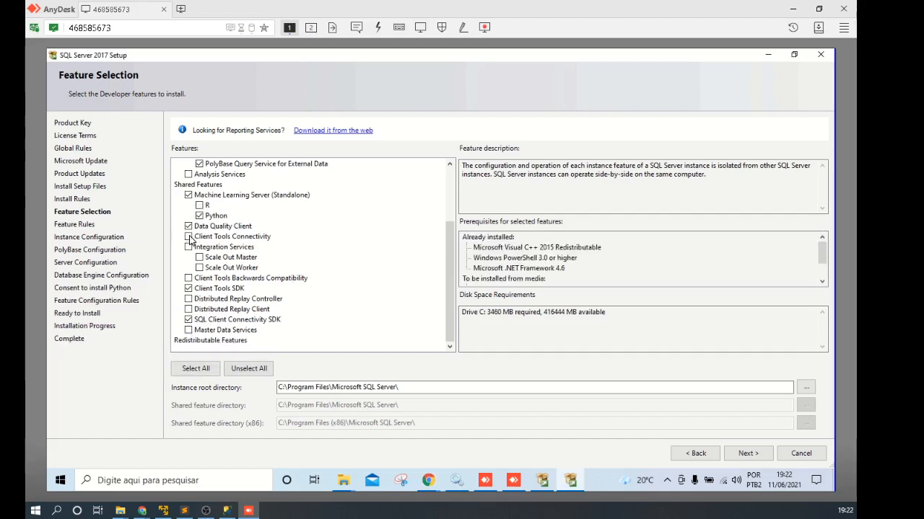
{"action": "left_click", "coordinate": [188, 236]}
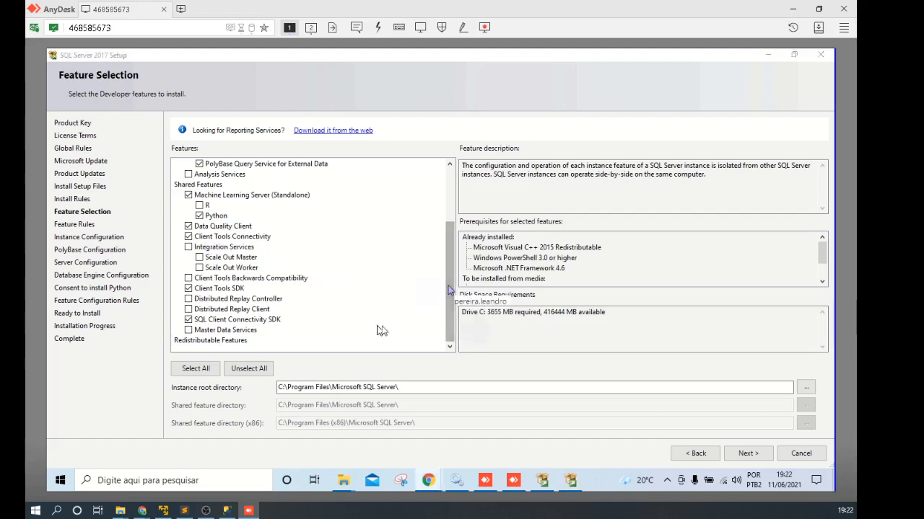
Step: Add Machine Learning Services (In-Database) with Python and check the instance root directory path
{"action": "left_click_drag", "start_coordinate": [449, 288], "coordinate": [451, 256]}
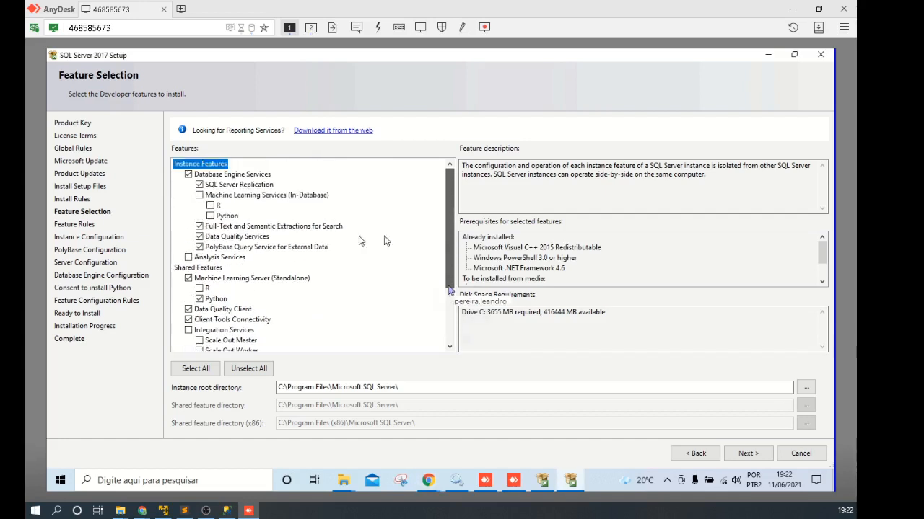
{"action": "left_click", "coordinate": [200, 195]}
{"action": "left_click", "coordinate": [210, 216]}
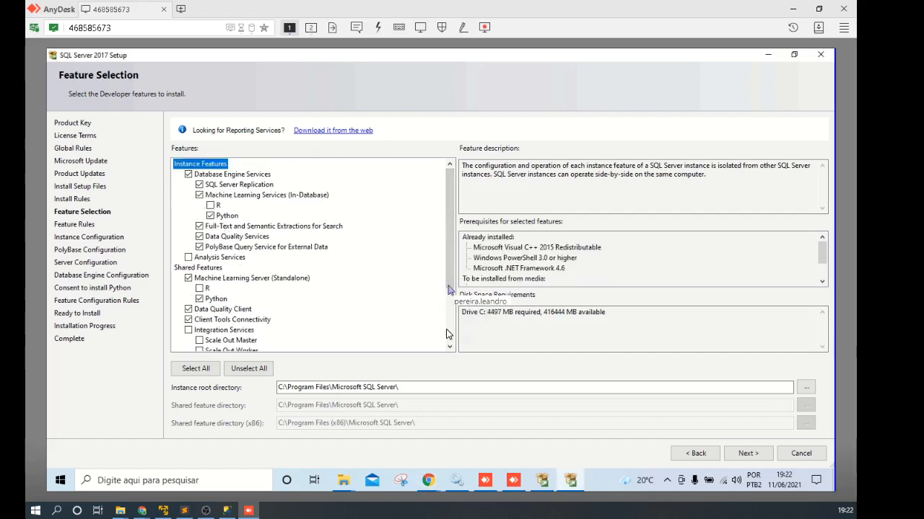
{"action": "scroll", "coordinate": [451, 340], "scroll_direction": "down", "scroll_amount": 2}
{"action": "scroll", "coordinate": [450, 342], "scroll_direction": "down", "scroll_amount": 1}
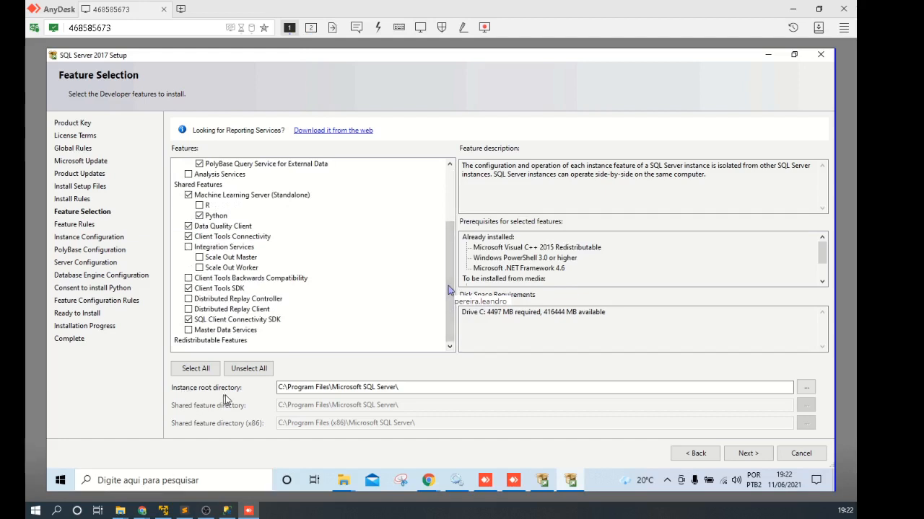
{"action": "left_click", "coordinate": [316, 387]}
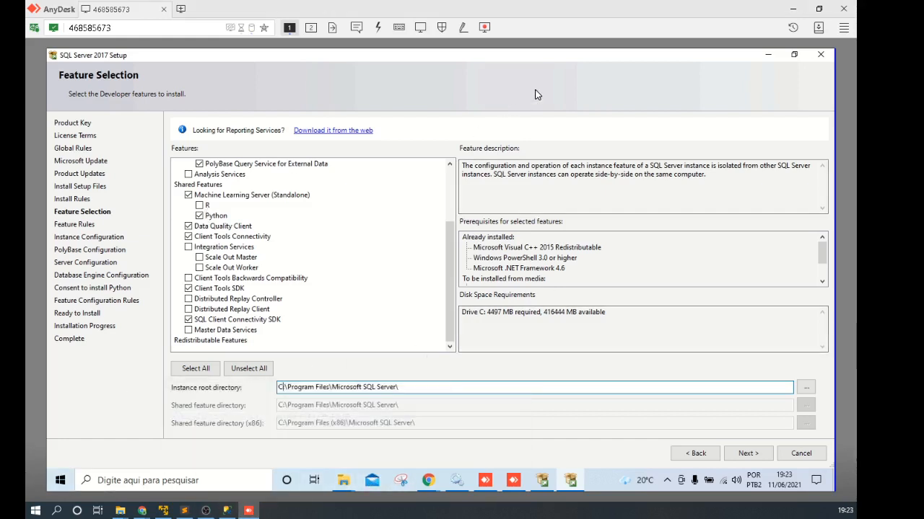
{"action": "left_click", "coordinate": [347, 485]}
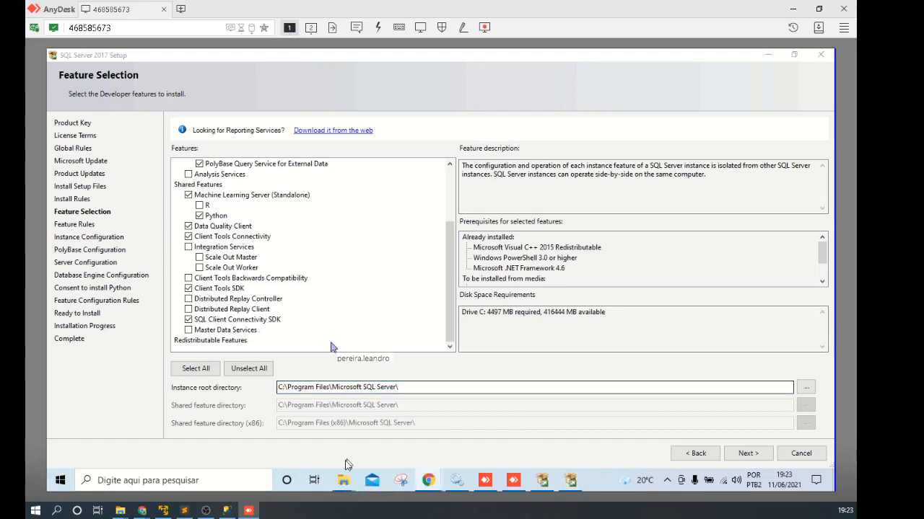
Step: In File Explorer's This PC, confirm Disco Local (C:) has 406 GB free, then minimize Explorer
{"action": "mouse_move", "coordinate": [345, 485]}
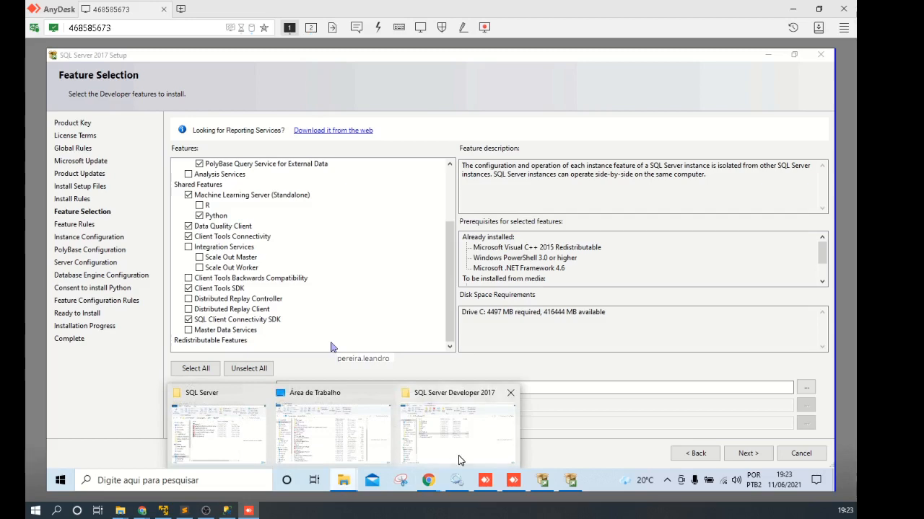
{"action": "left_click", "coordinate": [459, 460]}
{"action": "scroll", "coordinate": [103, 329], "scroll_direction": "down", "scroll_amount": 2}
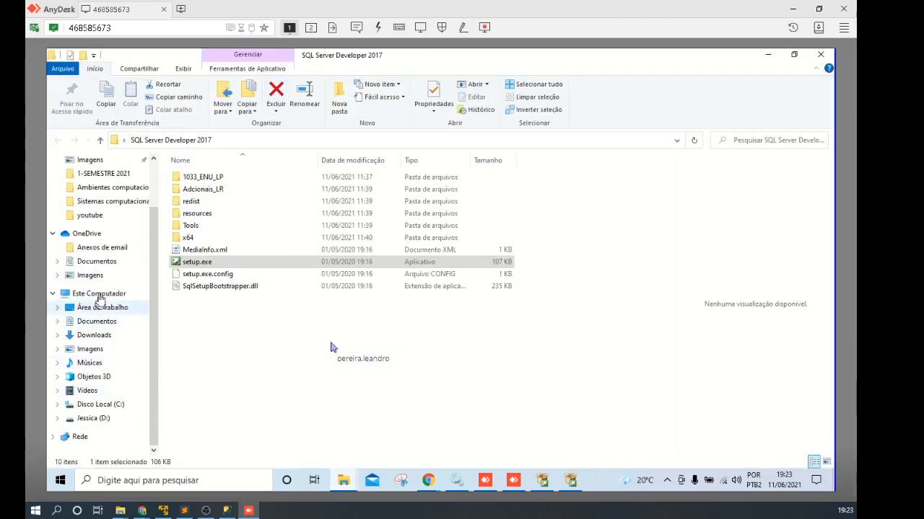
{"action": "left_click", "coordinate": [99, 297]}
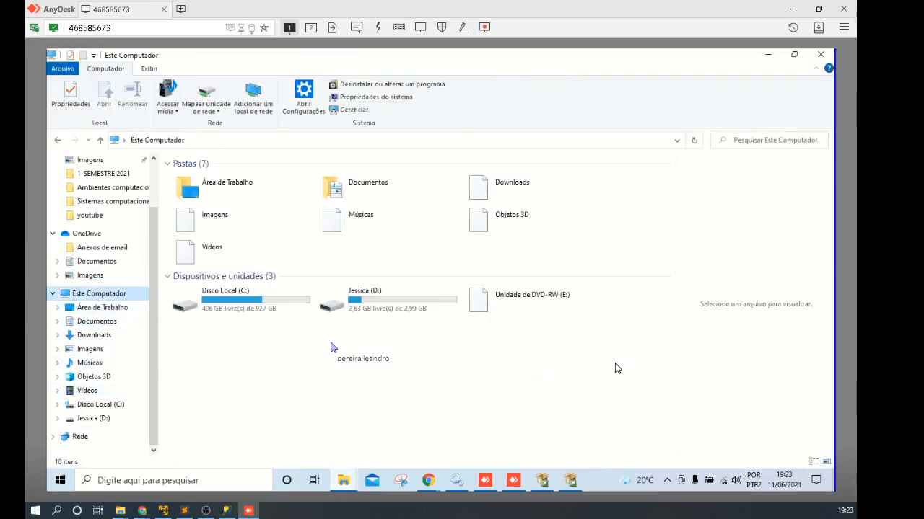
{"action": "left_click", "coordinate": [445, 316]}
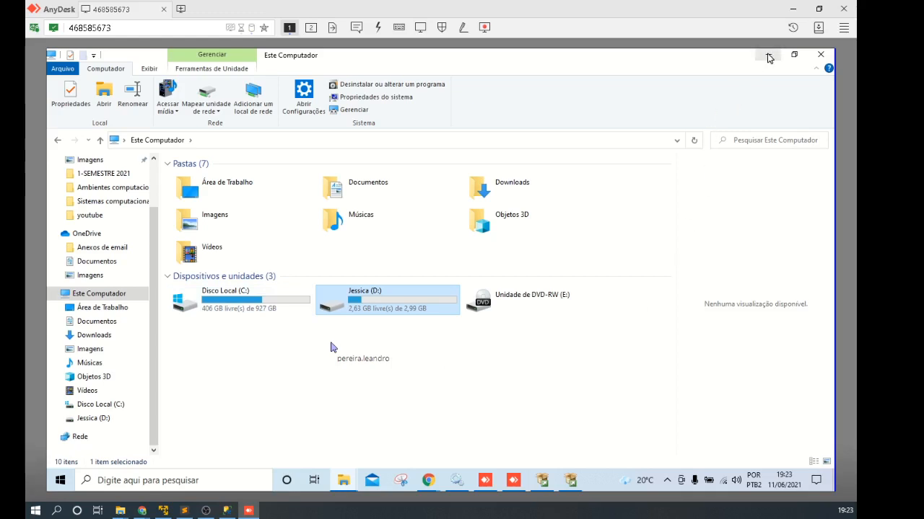
{"action": "left_click", "coordinate": [263, 301]}
{"action": "left_click", "coordinate": [768, 55]}
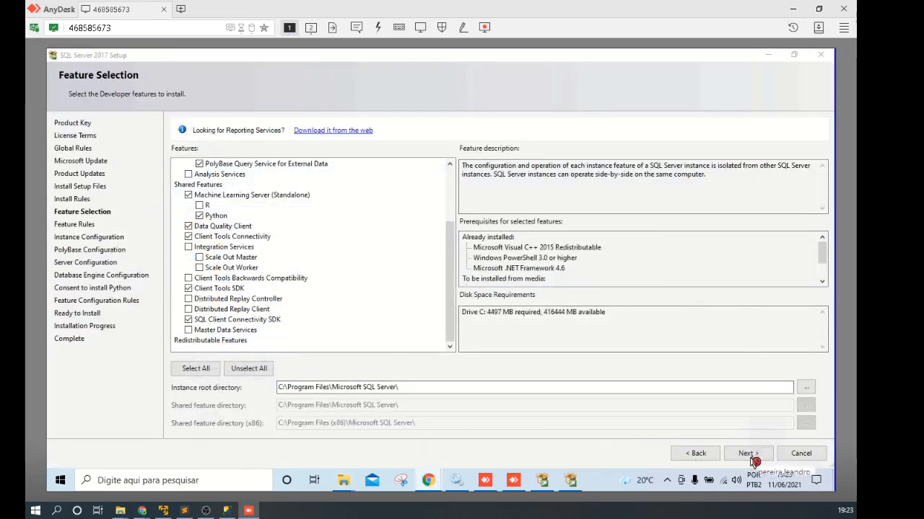
Step: Advance to Feature Rules and read why PolyBase's Oracle JRE 7 Update 51 rule failed
{"action": "left_click", "coordinate": [753, 459]}
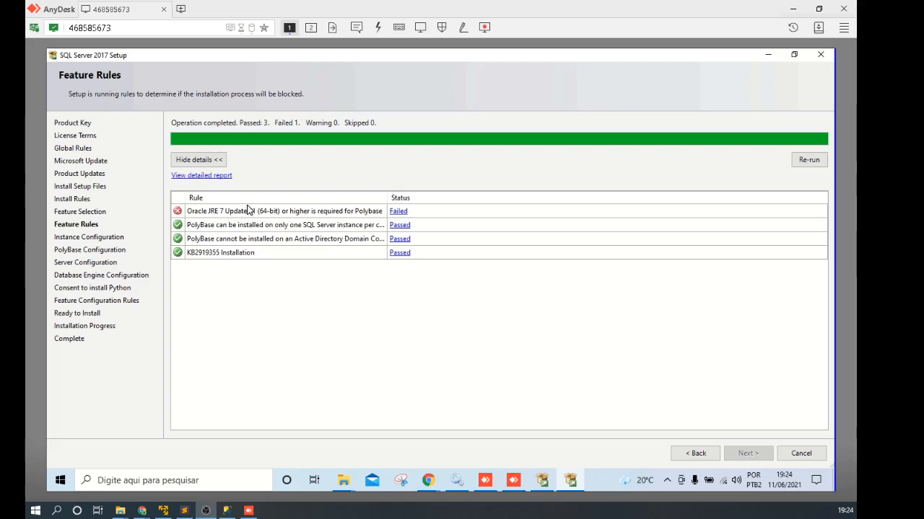
{"action": "left_click", "coordinate": [397, 211]}
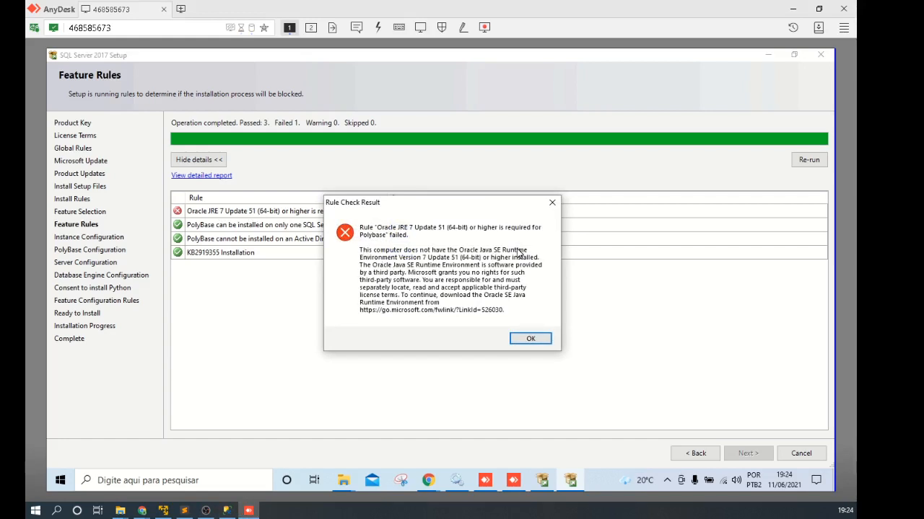
{"action": "left_click", "coordinate": [552, 204]}
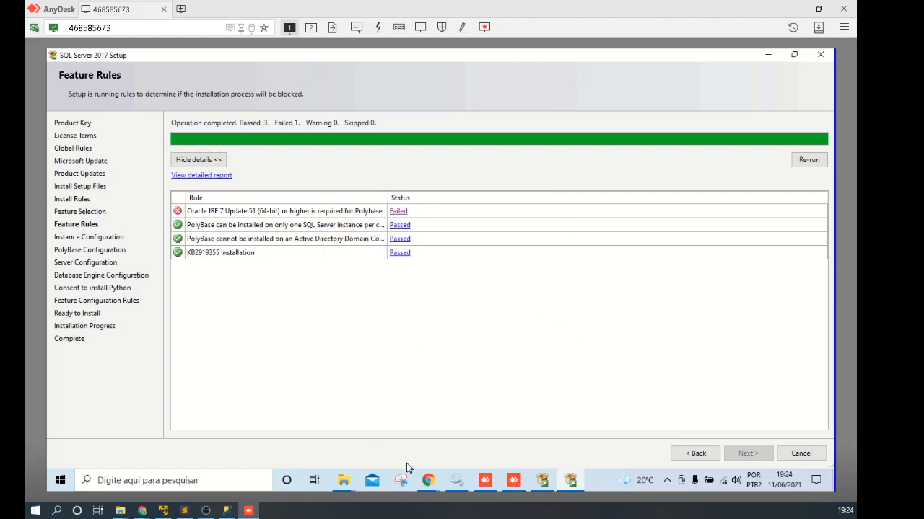
Step: Launch cmd from Executar and run java -version, which reports OpenJDK 11.0.2 (runtime 18.9)
{"action": "right_click", "coordinate": [61, 487]}
{"action": "left_click", "coordinate": [75, 425]}
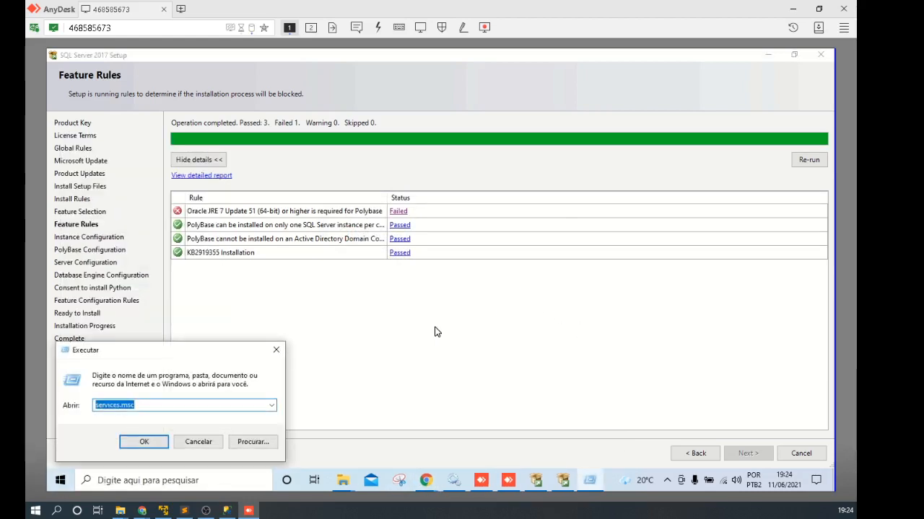
{"action": "type", "text": "cmd"}
{"action": "key", "text": "Return"}
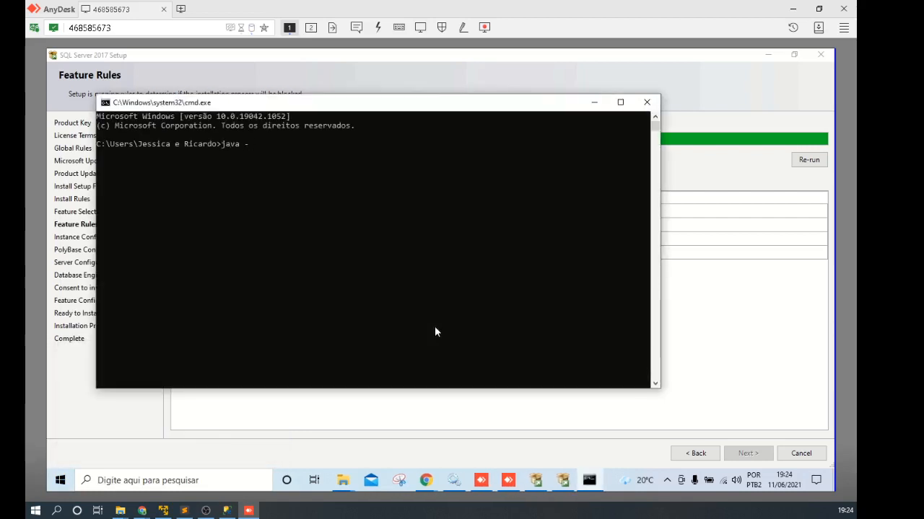
{"action": "type", "text": "java -"}
{"action": "key", "text": "BackSpace"}
{"action": "key", "text": "Return"}
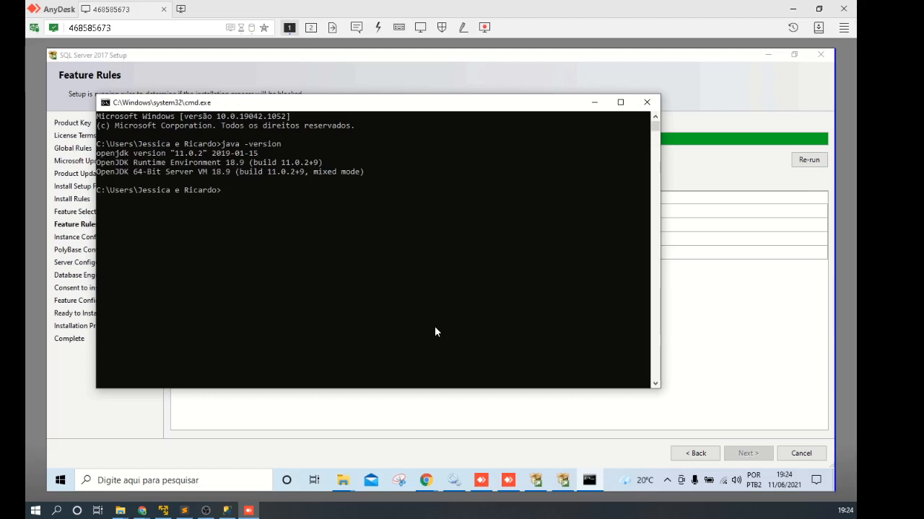
{"action": "double_click", "coordinate": [228, 165]}
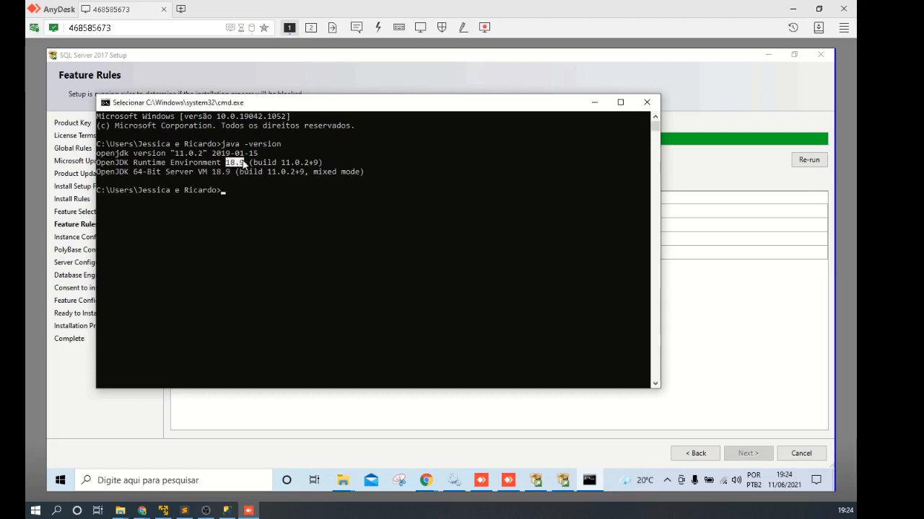
{"action": "left_click_drag", "start_coordinate": [119, 164], "coordinate": [140, 165]}
{"action": "left_click", "coordinate": [717, 99]}
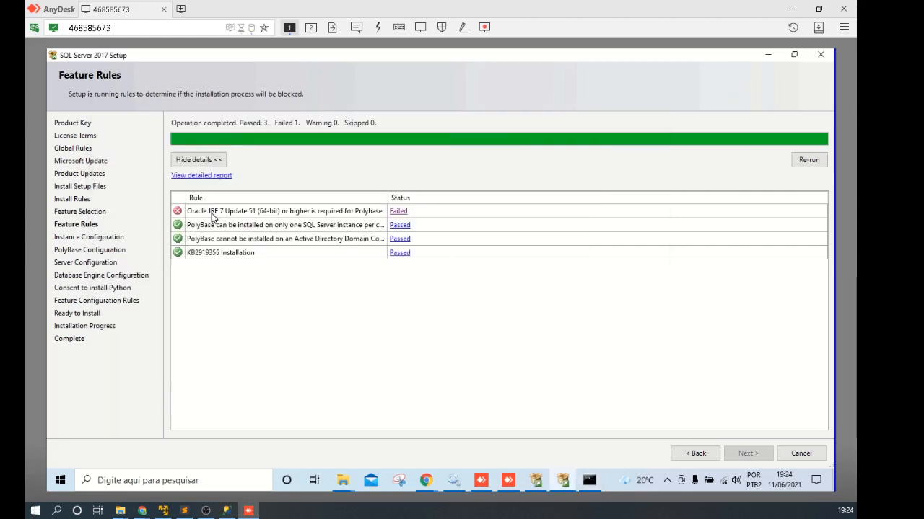
Step: In Chrome, search Google for 'download java jre' from the address bar
{"action": "left_click", "coordinate": [426, 481]}
{"action": "left_click", "coordinate": [540, 430]}
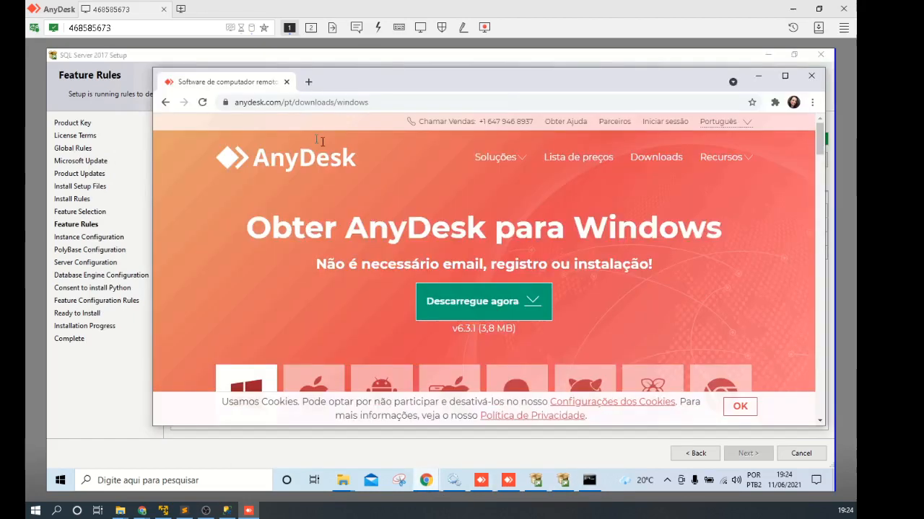
{"action": "left_click", "coordinate": [373, 100]}
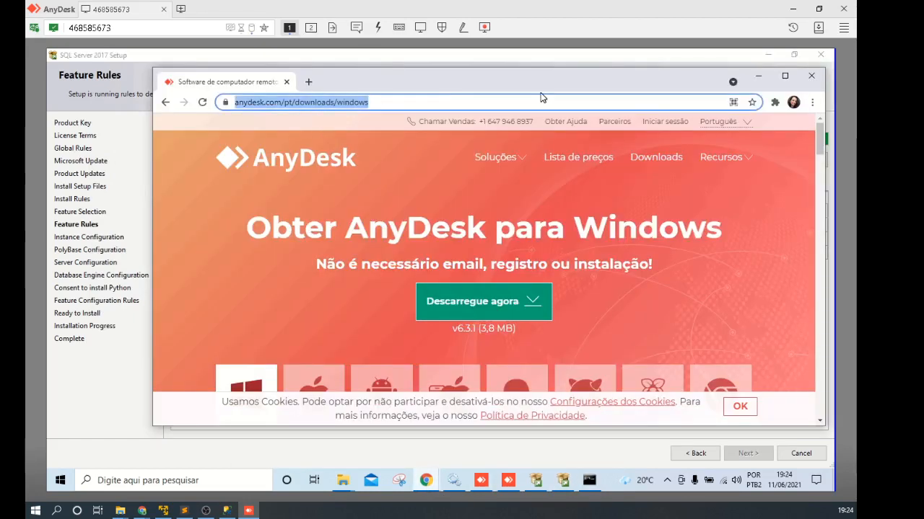
{"action": "type", "text": "an"}
{"action": "key", "text": "BackSpace"}
{"action": "key", "text": "BackSpace"}
{"action": "type", "text": "donwloas"}
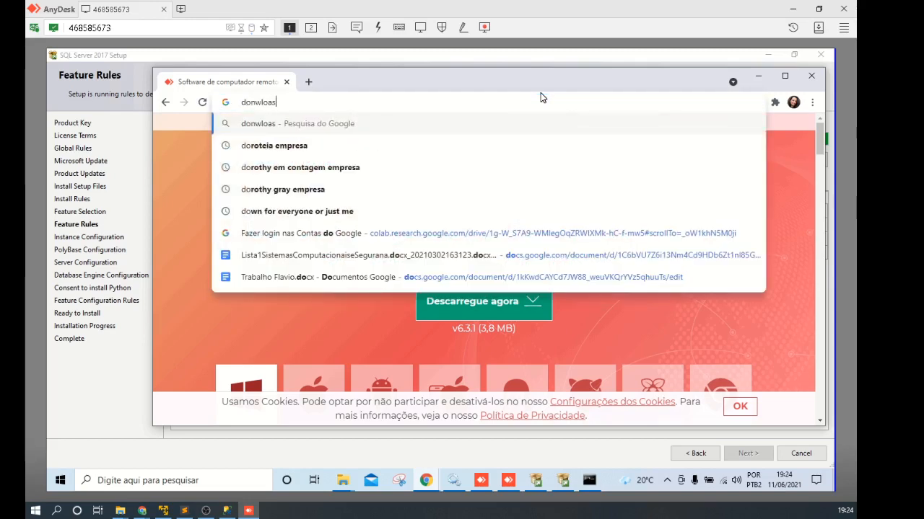
{"action": "key", "text": "BackSpace"}
{"action": "type", "text": "ds"}
{"action": "key", "text": "BackSpace"}
{"action": "key", "text": "BackSpace"}
{"action": "key", "text": "BackSpace"}
{"action": "key", "text": "BackSpace"}
{"action": "key", "text": "BackSpace"}
{"action": "key", "text": "BackSpace"}
{"action": "key", "text": "BackSpace"}
{"action": "type", "text": "wnload hja"}
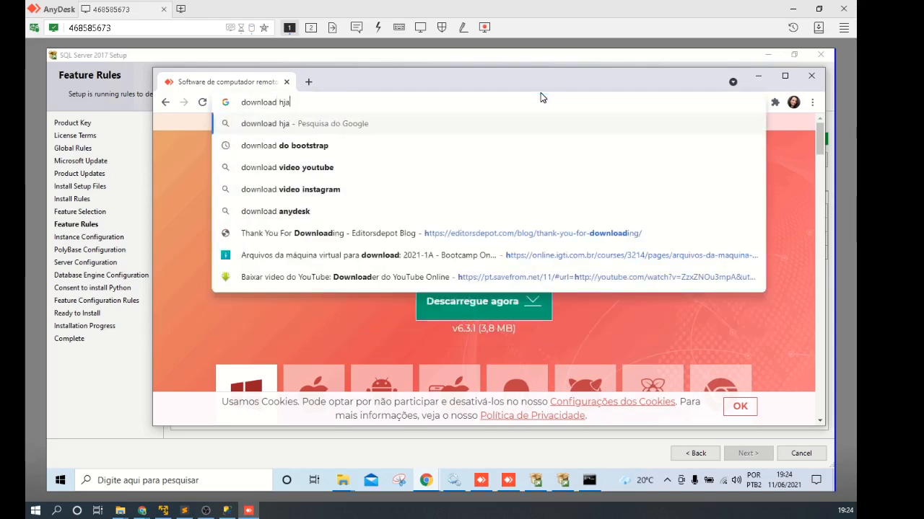
{"action": "key", "text": "BackSpace"}
{"action": "key", "text": "BackSpace"}
{"action": "key", "text": "BackSpace"}
{"action": "type", "text": "java jre"}
{"action": "key", "text": "Return"}
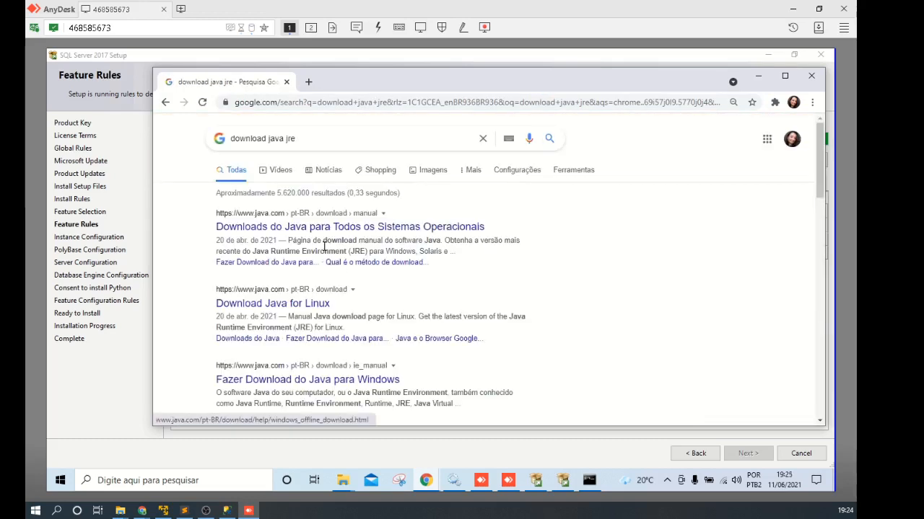
Step: Browse the Java results and open 'Fazer Download do Java para Windows' in a new tab
{"action": "left_click", "coordinate": [328, 228]}
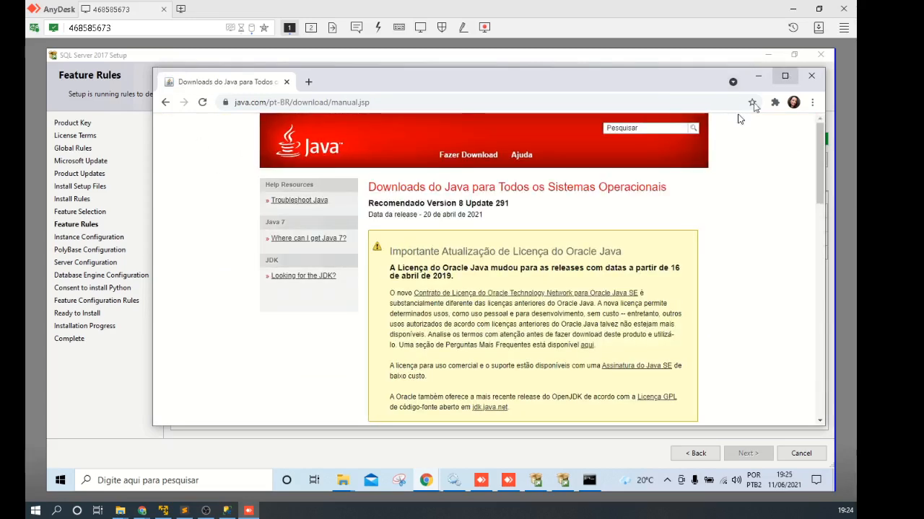
{"action": "scroll", "coordinate": [752, 256], "scroll_direction": "down", "scroll_amount": 3}
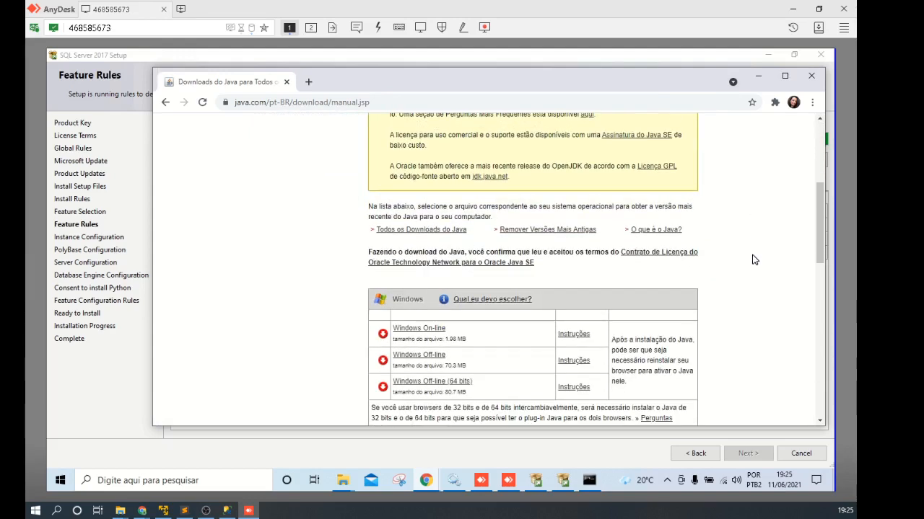
{"action": "scroll", "coordinate": [753, 260], "scroll_direction": "up", "scroll_amount": 2}
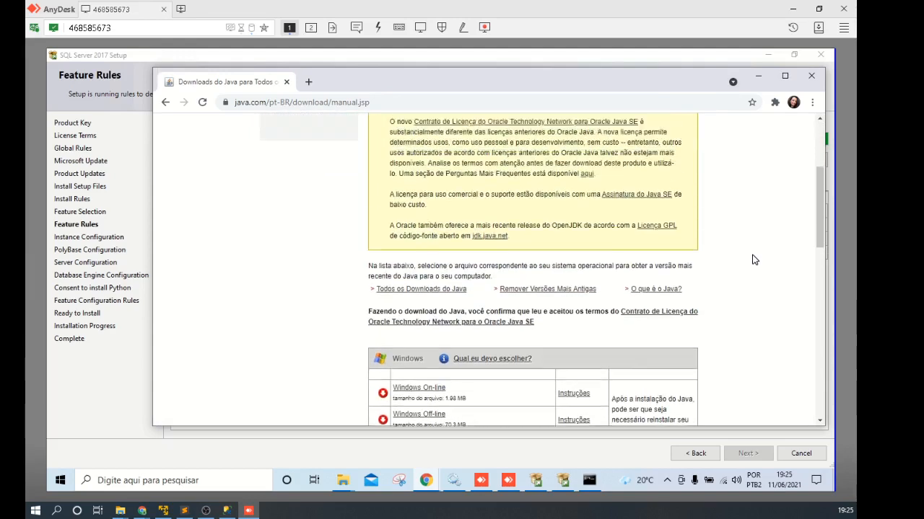
{"action": "scroll", "coordinate": [753, 260], "scroll_direction": "up", "scroll_amount": 1}
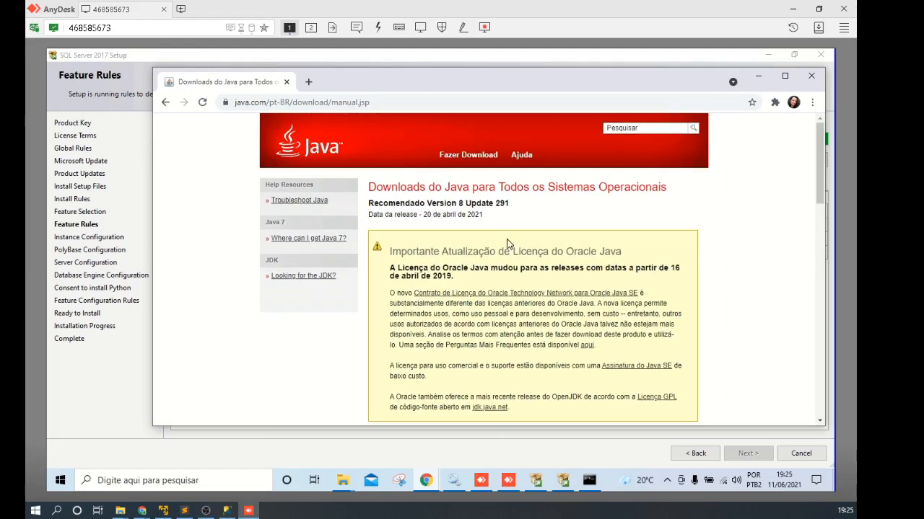
{"action": "scroll", "coordinate": [693, 259], "scroll_direction": "down", "scroll_amount": 10}
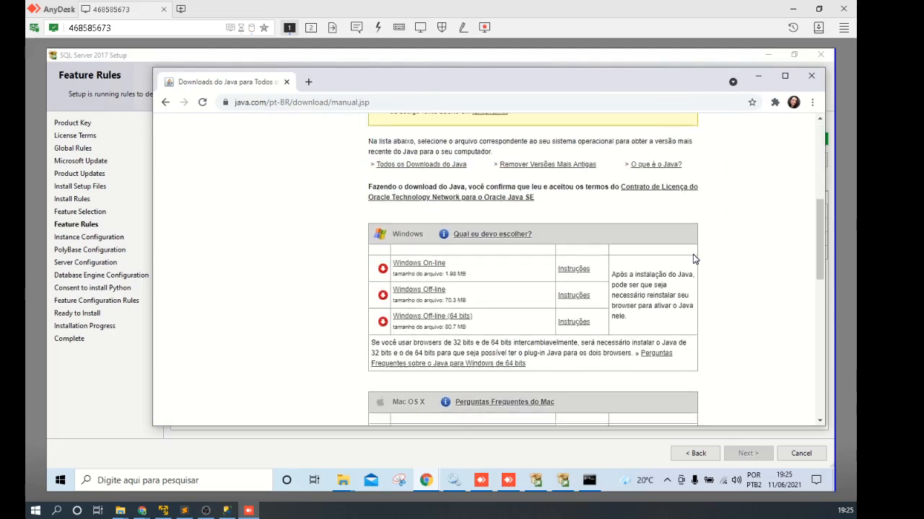
{"action": "scroll", "coordinate": [693, 258], "scroll_direction": "down", "scroll_amount": 4}
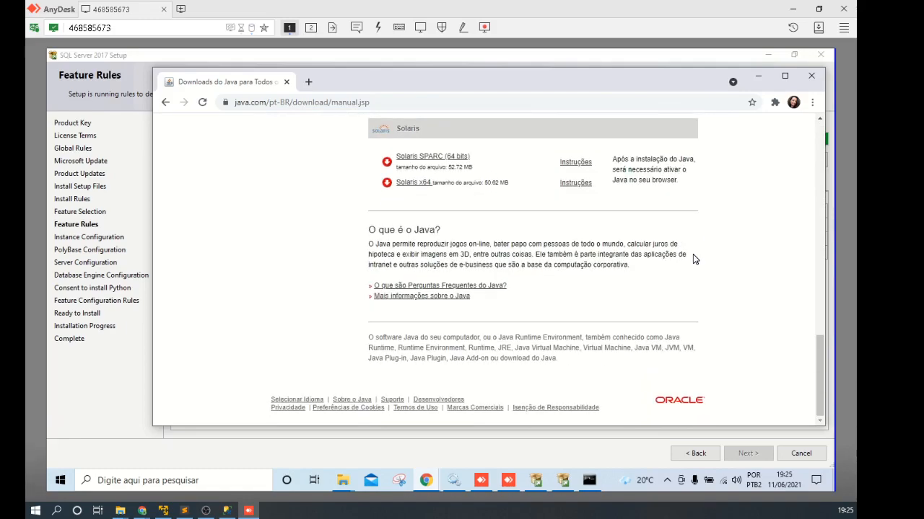
{"action": "scroll", "coordinate": [693, 258], "scroll_direction": "up", "scroll_amount": 2}
{"action": "scroll", "coordinate": [693, 256], "scroll_direction": "up", "scroll_amount": 12}
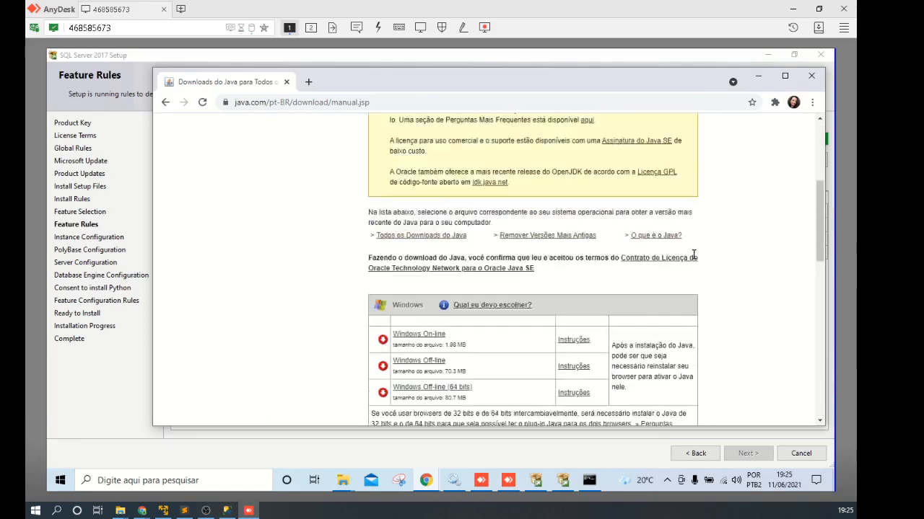
{"action": "scroll", "coordinate": [693, 256], "scroll_direction": "down", "scroll_amount": 15}
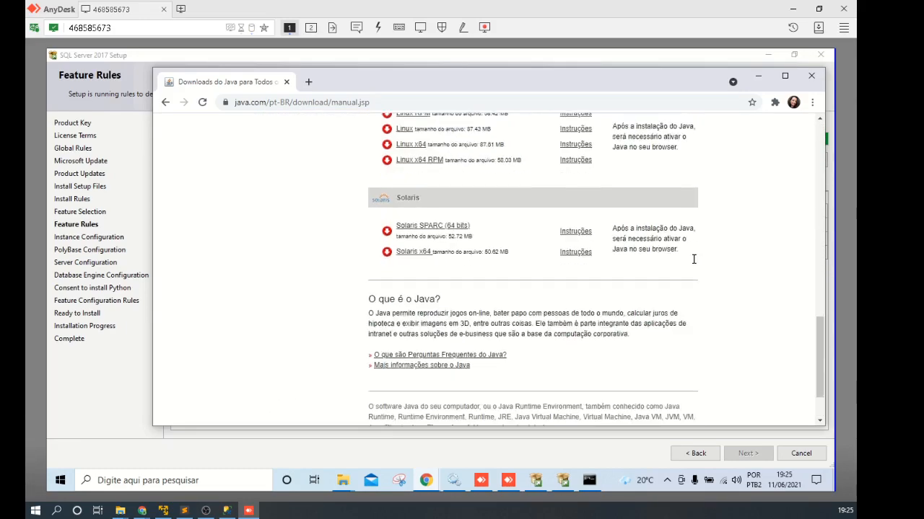
{"action": "left_click", "coordinate": [166, 102]}
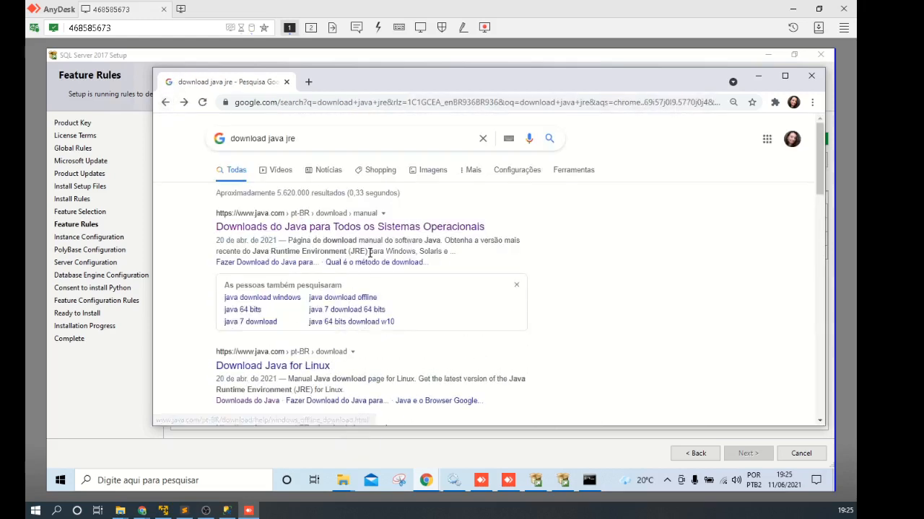
{"action": "left_click_drag", "start_coordinate": [367, 251], "coordinate": [251, 251]}
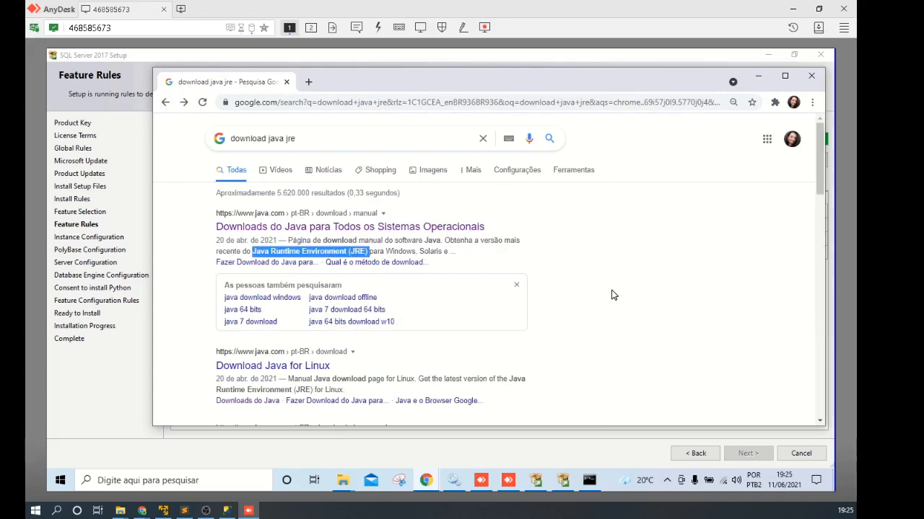
{"action": "scroll", "coordinate": [545, 276], "scroll_direction": "down", "scroll_amount": 4}
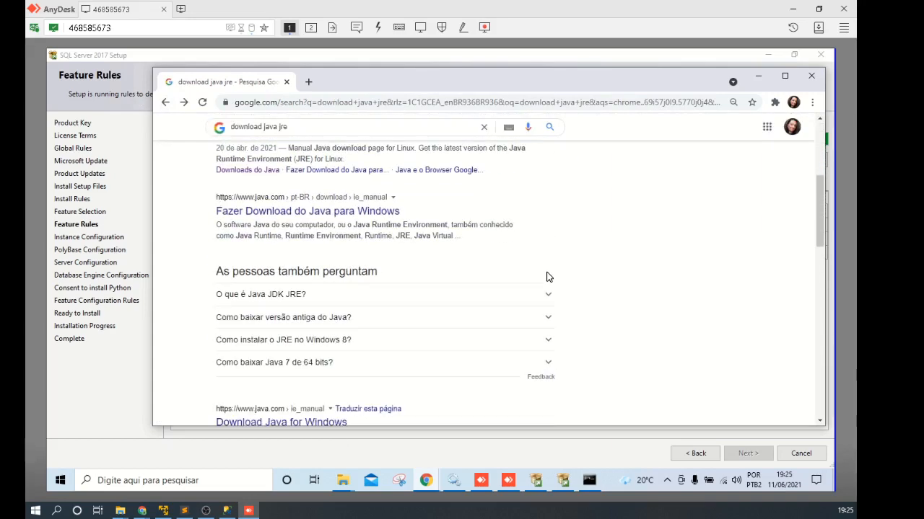
{"action": "scroll", "coordinate": [546, 277], "scroll_direction": "up", "scroll_amount": 1}
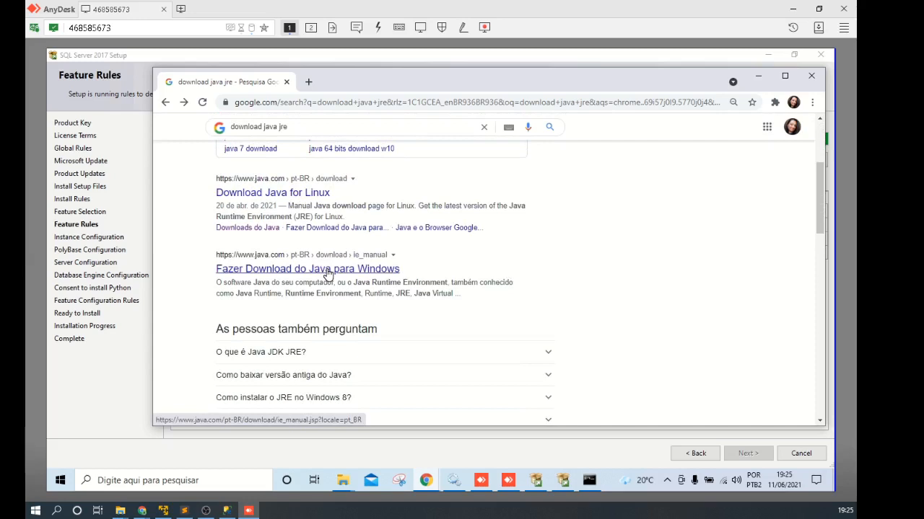
{"action": "left_click", "coordinate": [317, 194]}
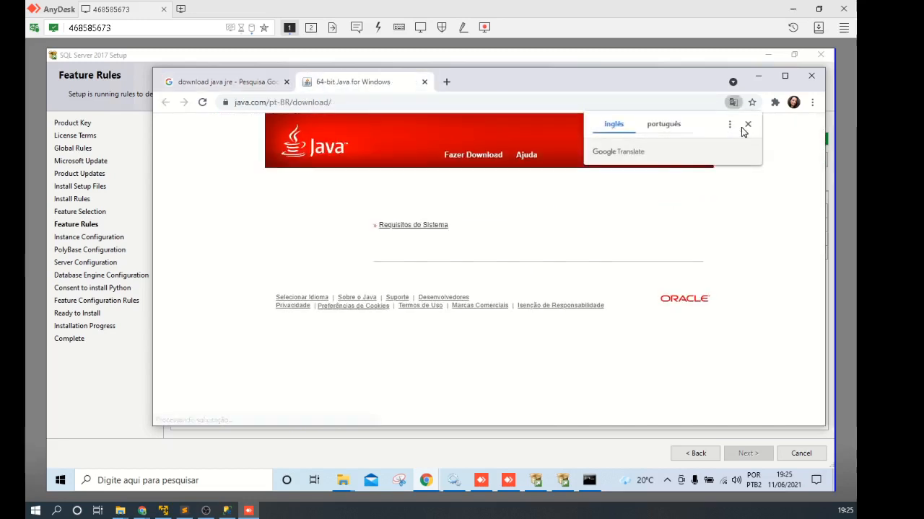
Step: Dismiss the translate offer and click 'Concordar e Iniciar Download Gratuito' to download 64-bit Java
{"action": "left_click", "coordinate": [745, 125]}
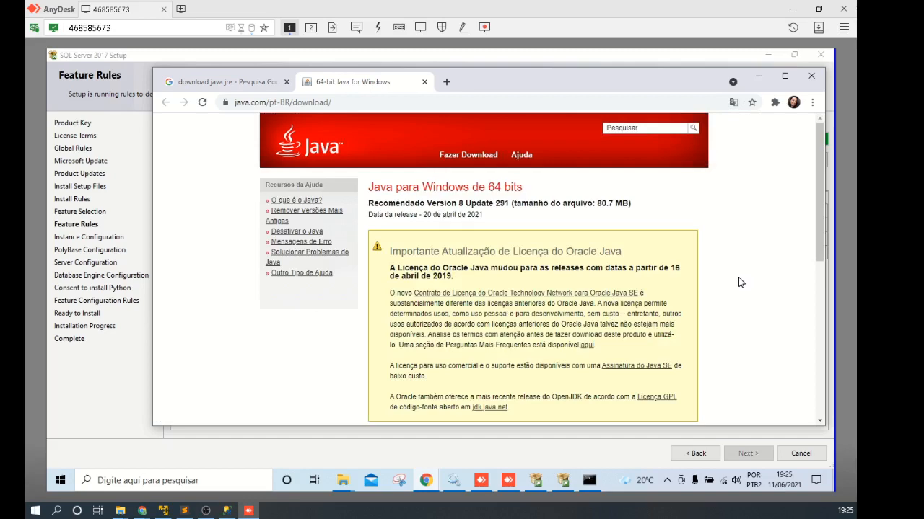
{"action": "scroll", "coordinate": [739, 282], "scroll_direction": "down", "scroll_amount": 1}
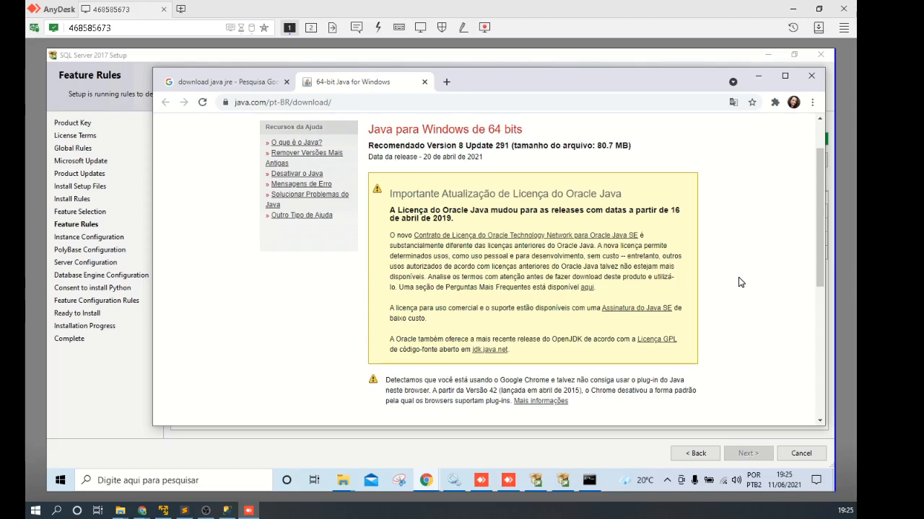
{"action": "scroll", "coordinate": [738, 282], "scroll_direction": "down", "scroll_amount": 2}
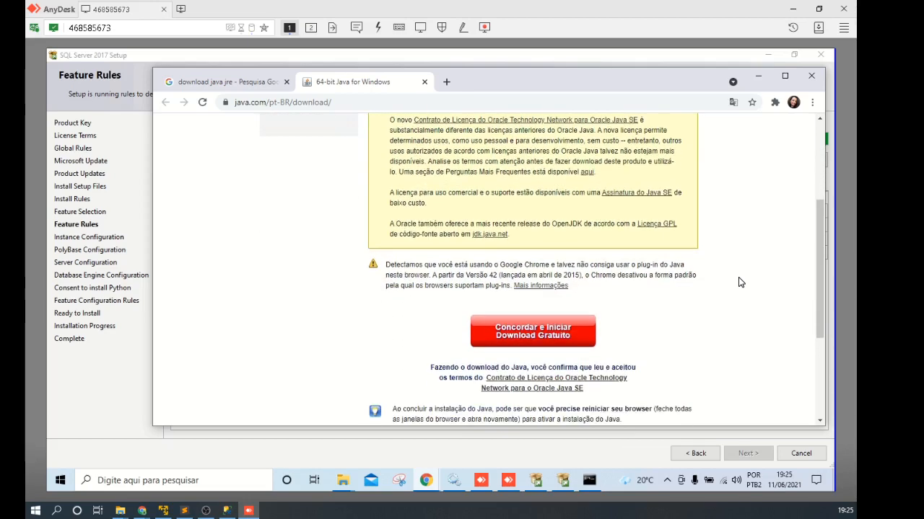
{"action": "scroll", "coordinate": [738, 282], "scroll_direction": "down", "scroll_amount": 2}
{"action": "scroll", "coordinate": [739, 277], "scroll_direction": "down", "scroll_amount": 2}
{"action": "scroll", "coordinate": [739, 277], "scroll_direction": "up", "scroll_amount": 3}
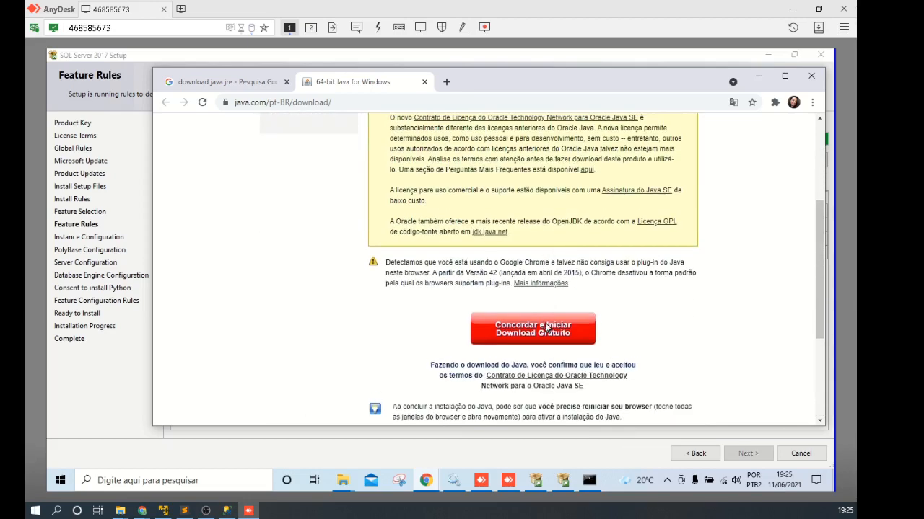
{"action": "left_click", "coordinate": [552, 337]}
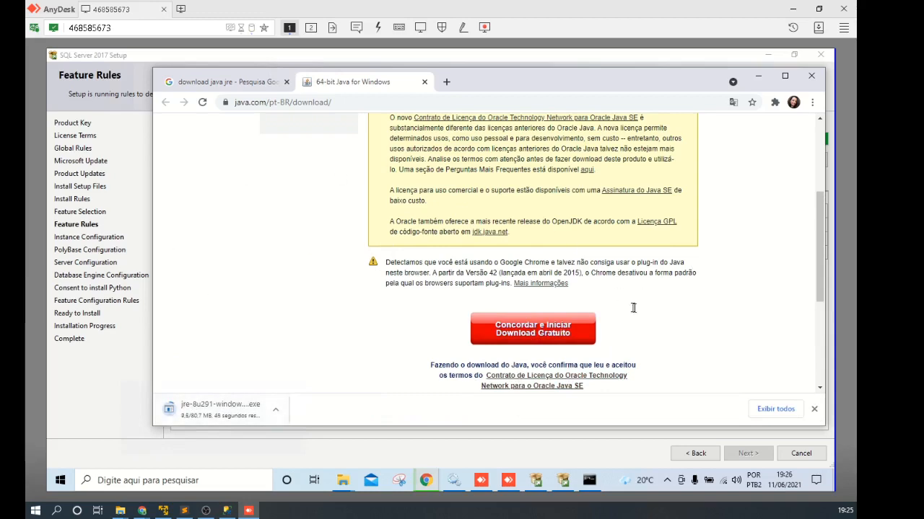
{"action": "scroll", "coordinate": [711, 317], "scroll_direction": "up", "scroll_amount": 3}
{"action": "scroll", "coordinate": [694, 325], "scroll_direction": "down", "scroll_amount": 5}
{"action": "scroll", "coordinate": [694, 324], "scroll_direction": "down", "scroll_amount": 3}
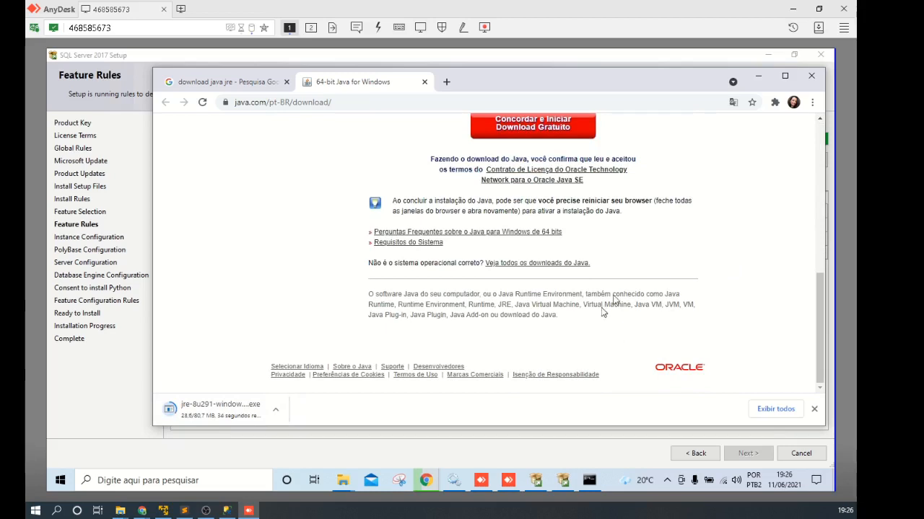
{"action": "left_click", "coordinate": [562, 482]}
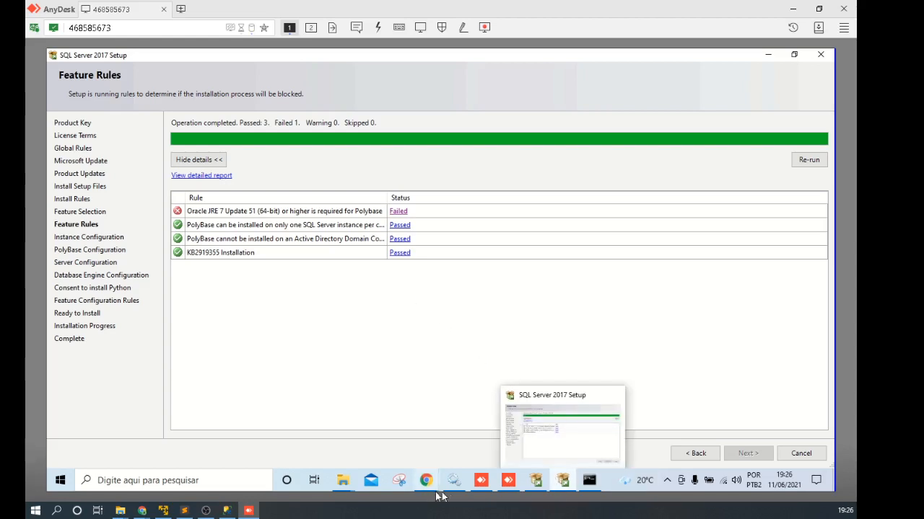
Step: Run the downloaded Java SE Runtime Environment installer, approve UAC, install, and close it when done
{"action": "mouse_move", "coordinate": [426, 480]}
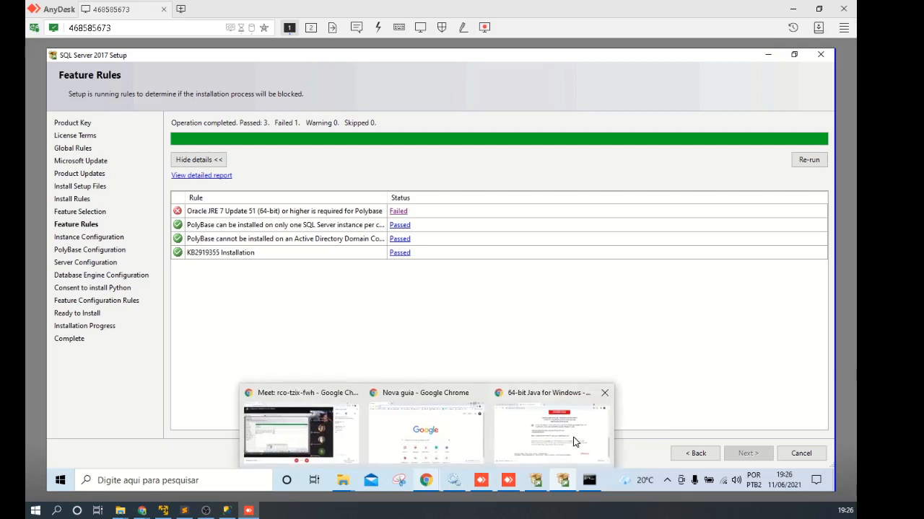
{"action": "left_click", "coordinate": [575, 442]}
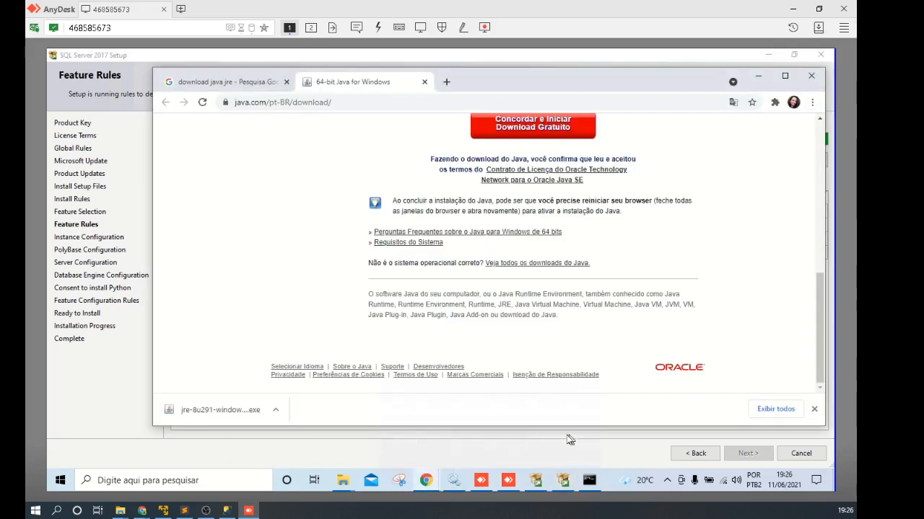
{"action": "left_click", "coordinate": [210, 416]}
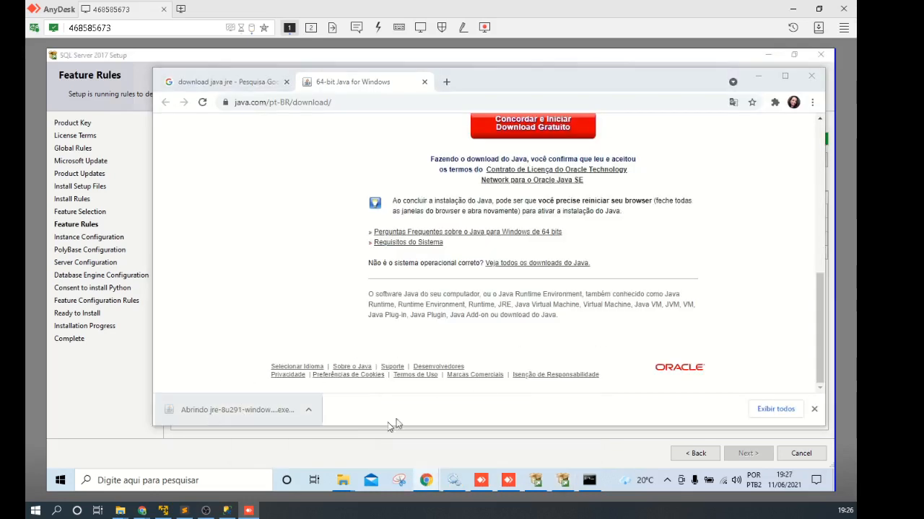
{"action": "left_click_drag", "start_coordinate": [537, 105], "coordinate": [642, 274]}
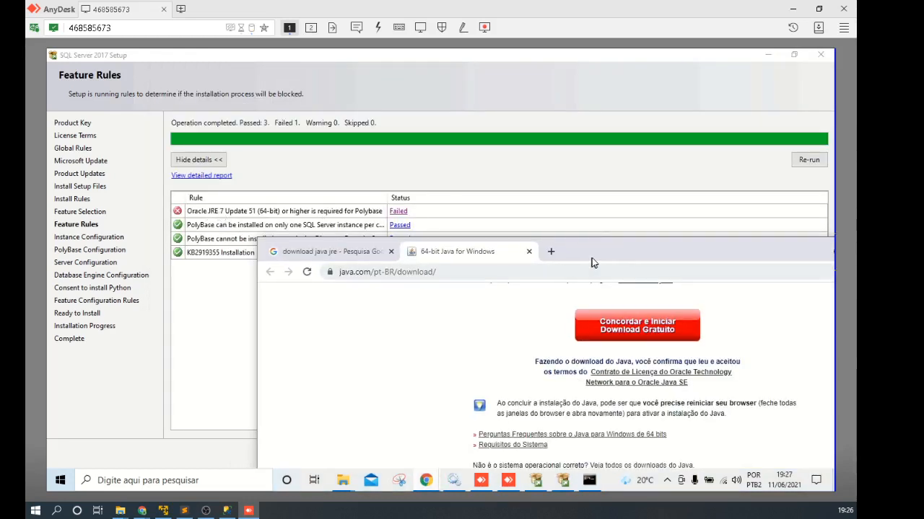
{"action": "left_click_drag", "start_coordinate": [605, 256], "coordinate": [481, 87]}
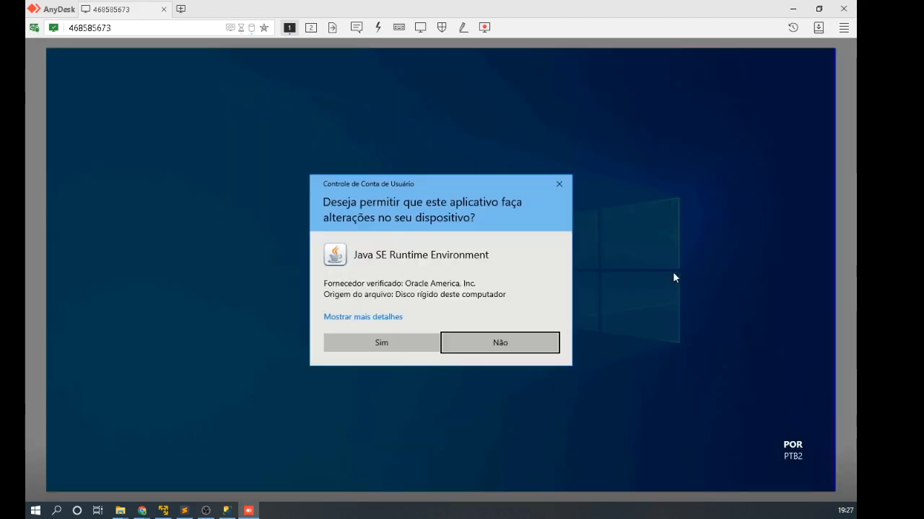
{"action": "left_click", "coordinate": [382, 344]}
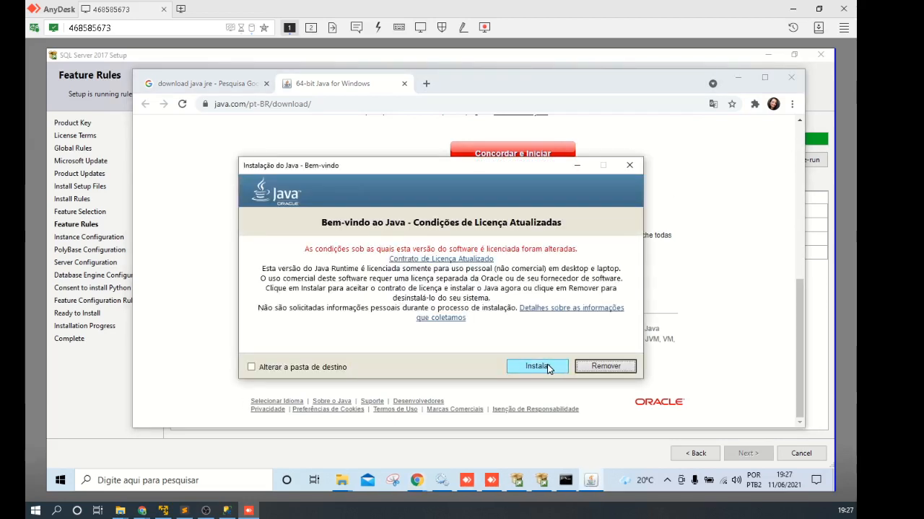
{"action": "left_click", "coordinate": [548, 369]}
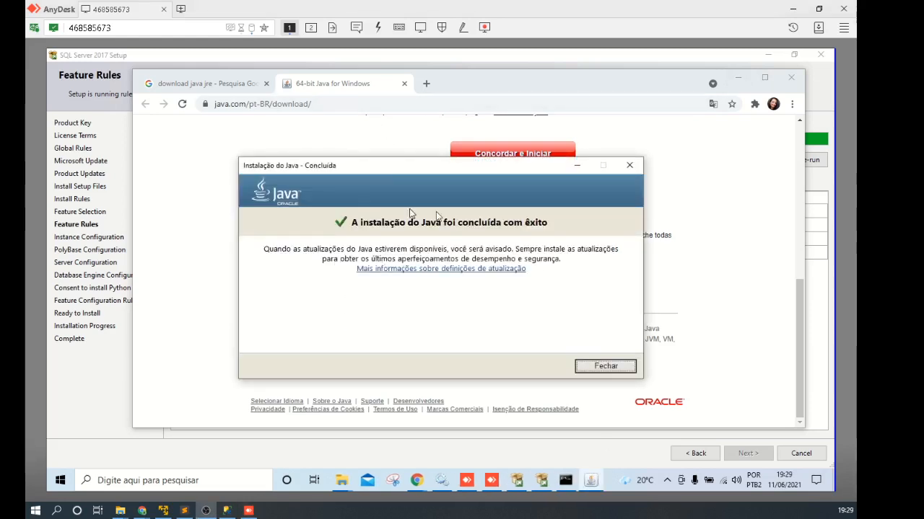
{"action": "left_click", "coordinate": [614, 368]}
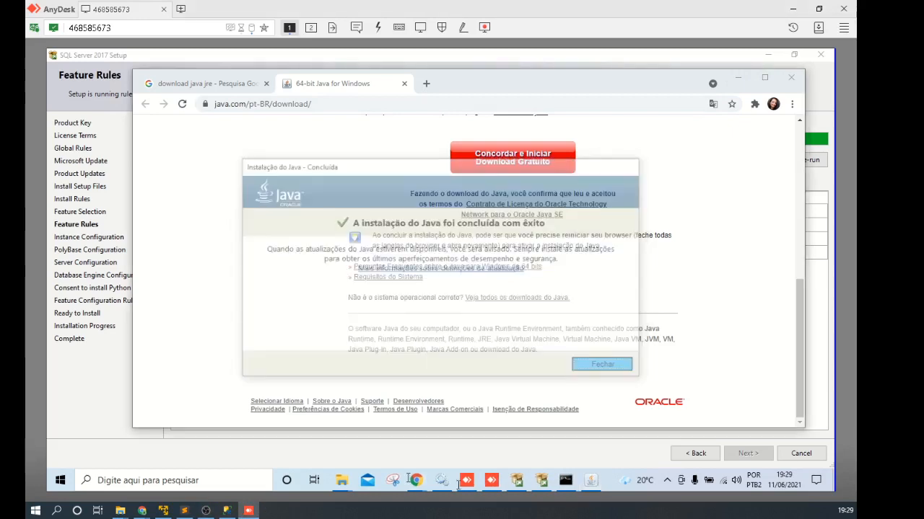
{"action": "left_click", "coordinate": [563, 484]}
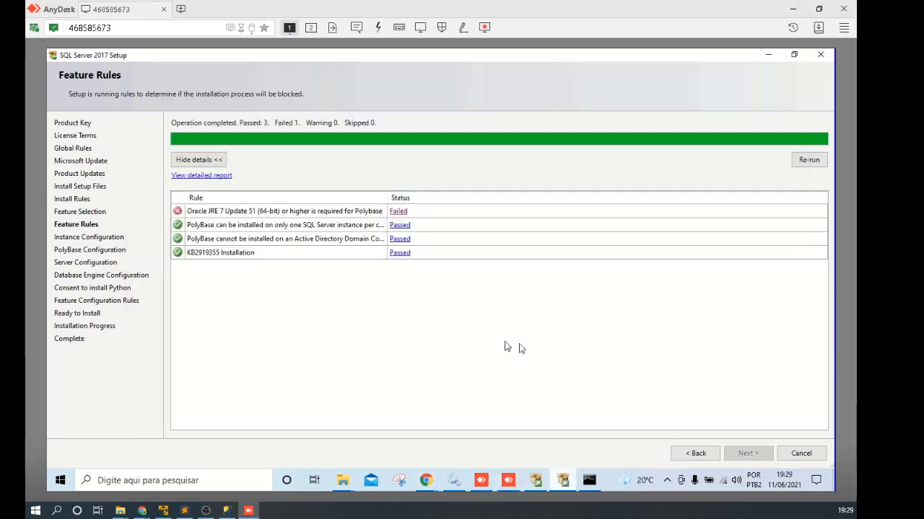
Step: Re-run the feature rules until all four pass, then continue to Instance Configuration
{"action": "left_click", "coordinate": [808, 160]}
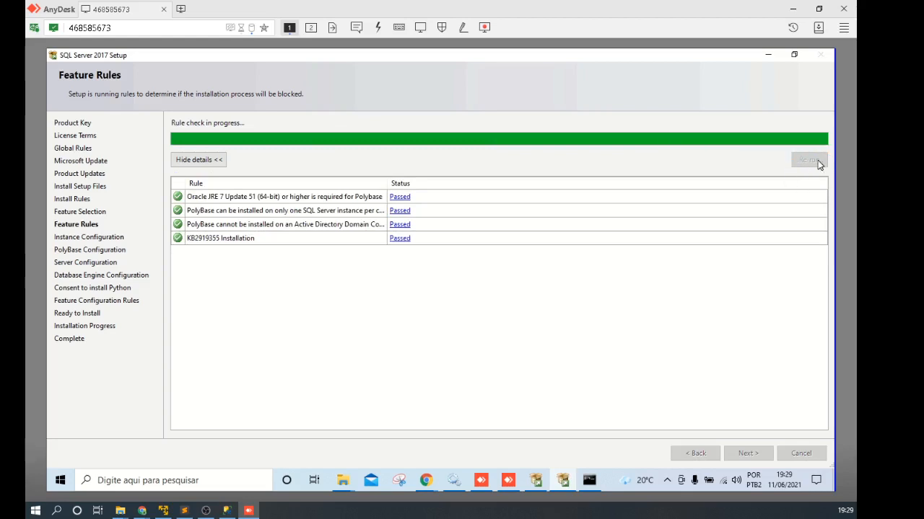
{"action": "left_click", "coordinate": [747, 451]}
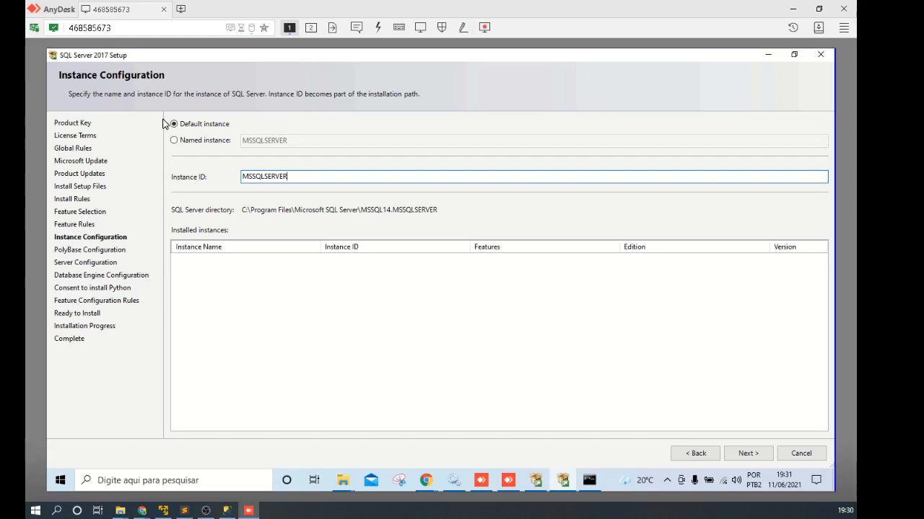
Step: Switch to a named instance and enter a person's name as the instance name
{"action": "left_click", "coordinate": [176, 142]}
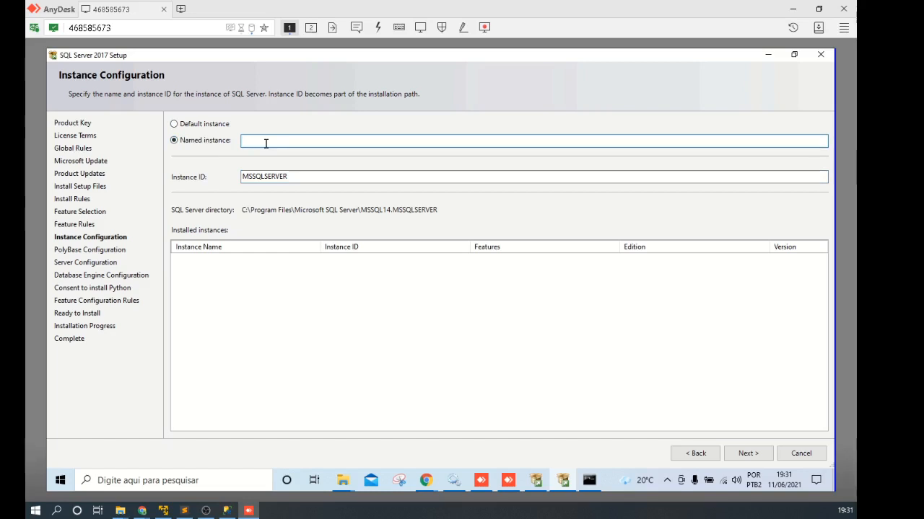
{"action": "type", "text": "je"}
{"action": "key", "text": "alt+Tab"}
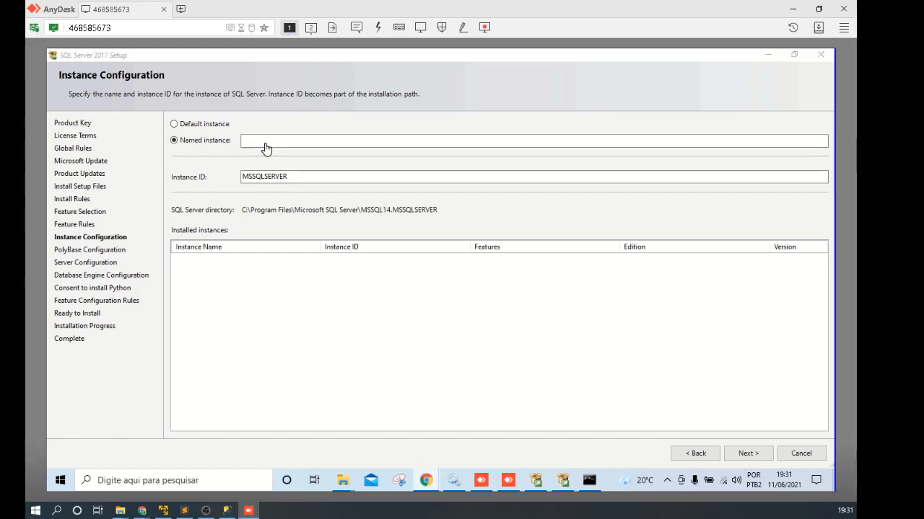
{"action": "left_click", "coordinate": [265, 142]}
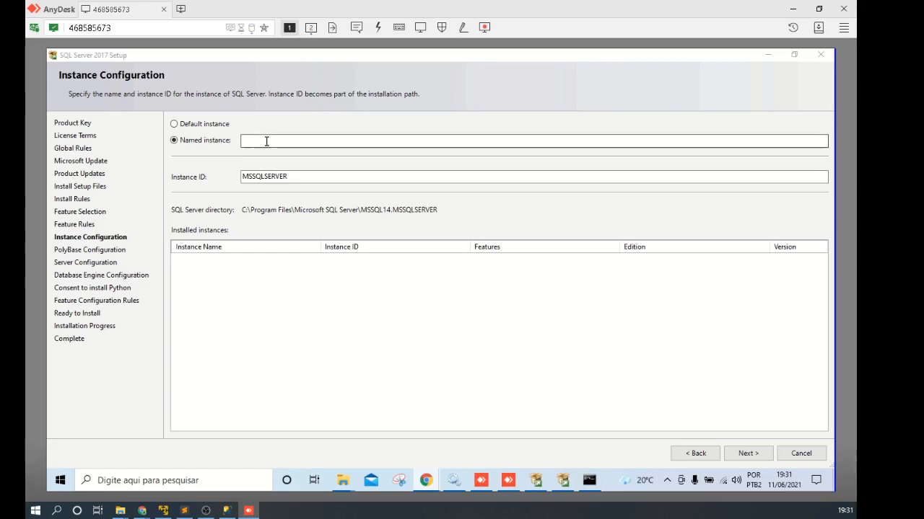
{"action": "type", "text": "LROC"}
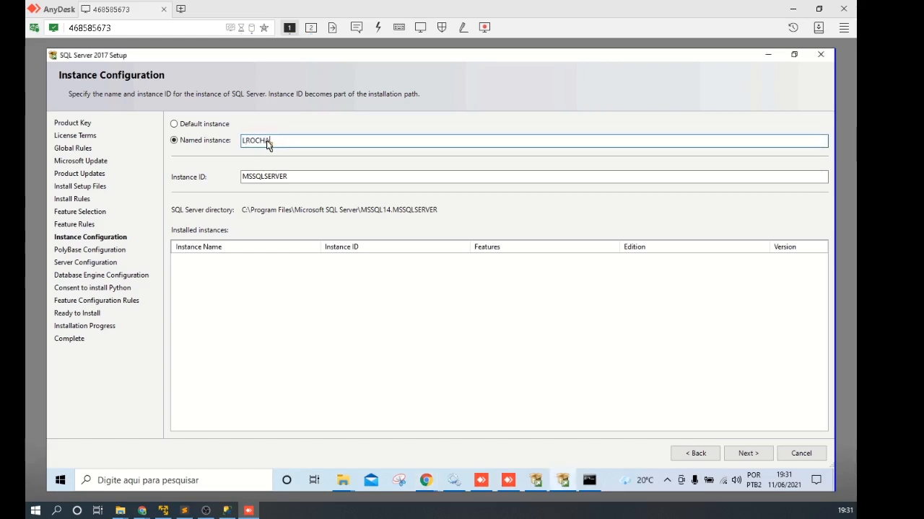
{"action": "type", "text": "HA"}
Step: Retype and correct the misspelled instance name, then go to the Instance ID field
{"action": "double_click", "coordinate": [267, 144]}
{"action": "key", "text": "BackSpace"}
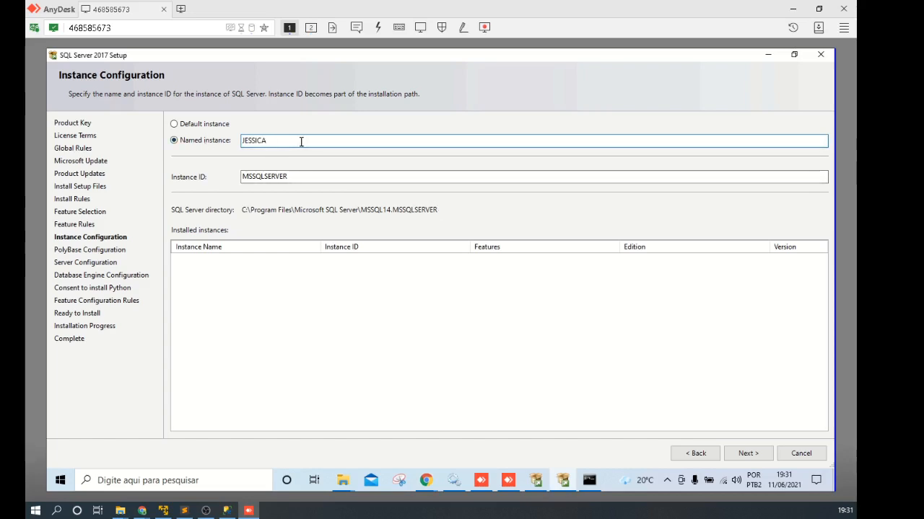
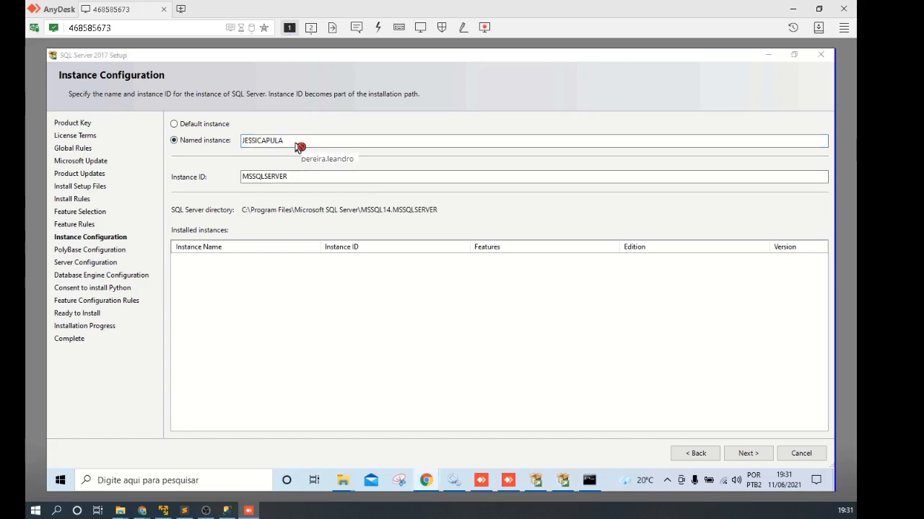
{"action": "left_click", "coordinate": [276, 141]}
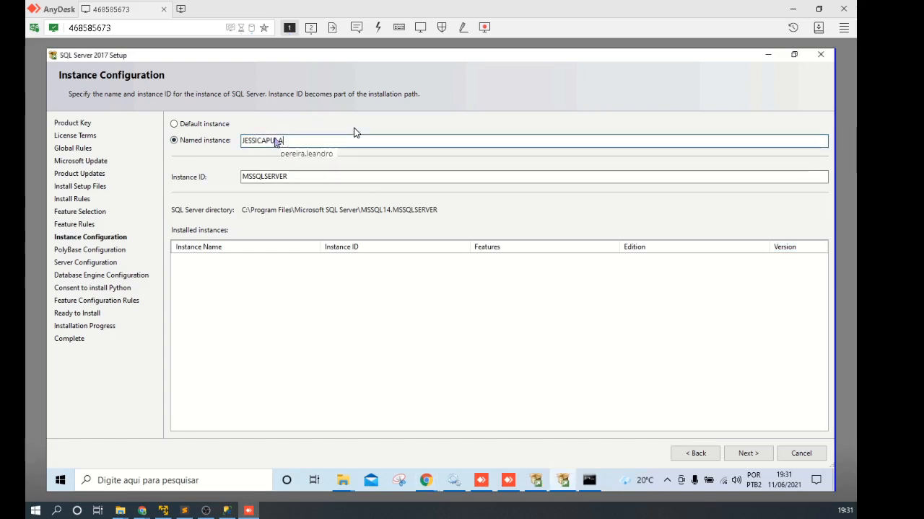
{"action": "key", "text": "BackSpace"}
{"action": "key", "text": "BackSpace"}
{"action": "key", "text": "BackSpace"}
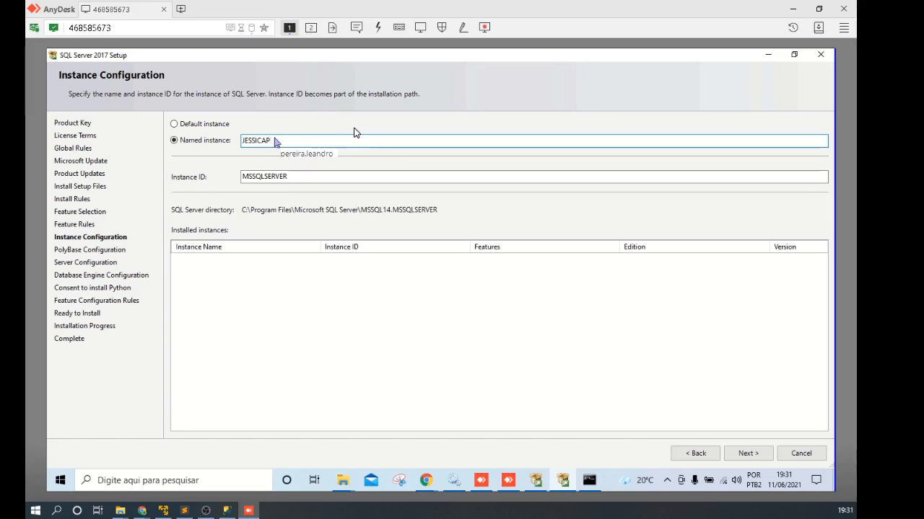
{"action": "type", "text": "ANLA"}
{"action": "double_click", "coordinate": [276, 142]}
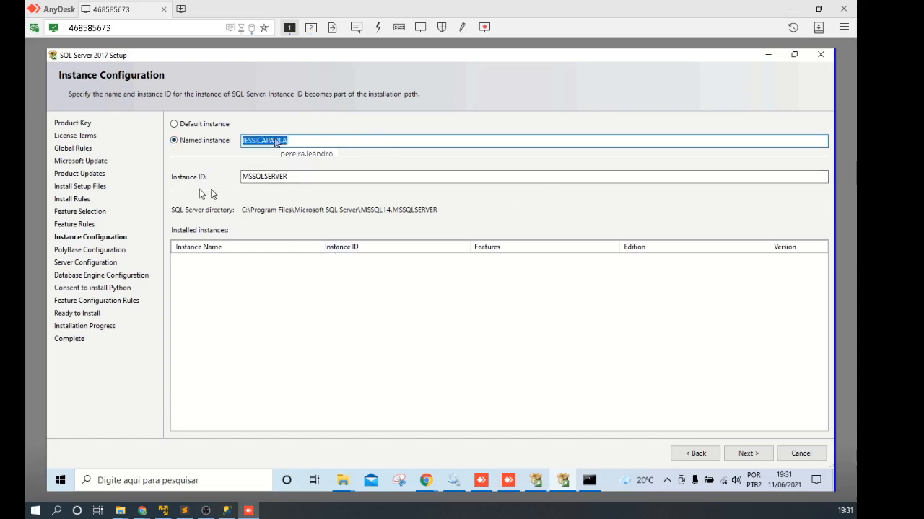
{"action": "left_click", "coordinate": [285, 177]}
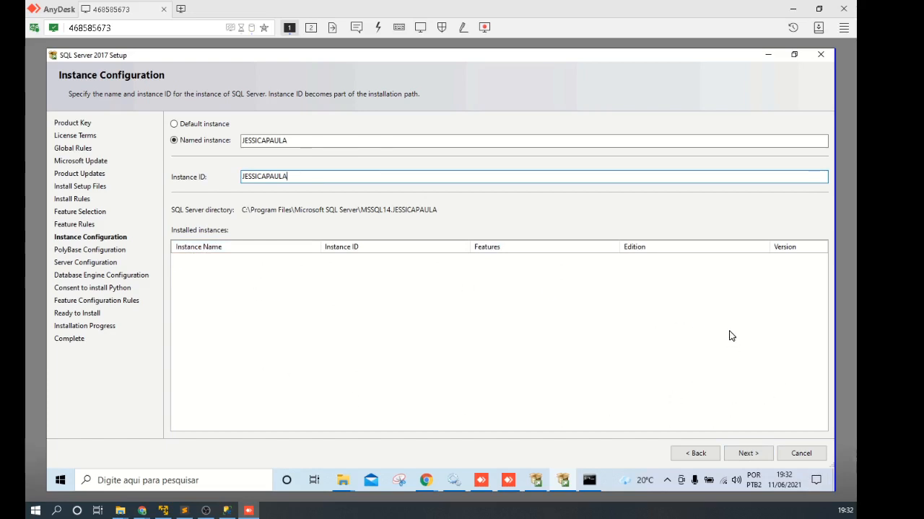
{"action": "left_click", "coordinate": [748, 454]}
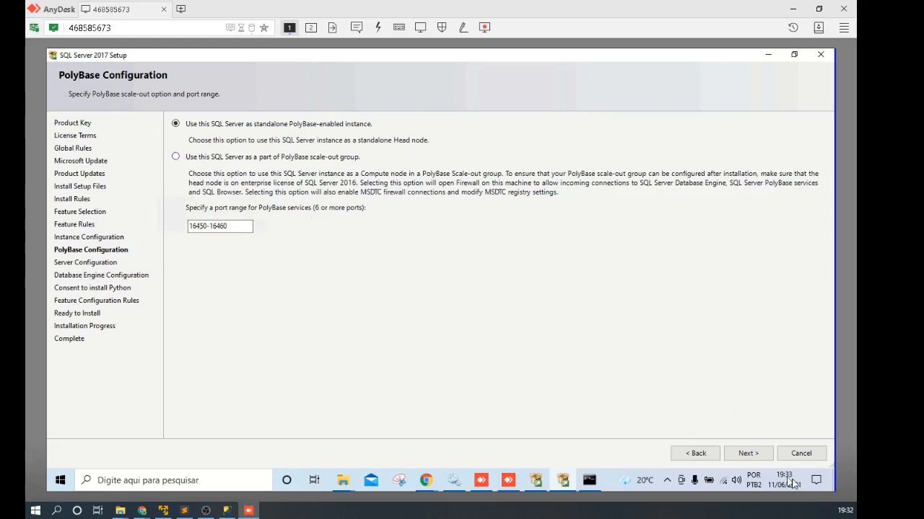
{"action": "left_click", "coordinate": [749, 456]}
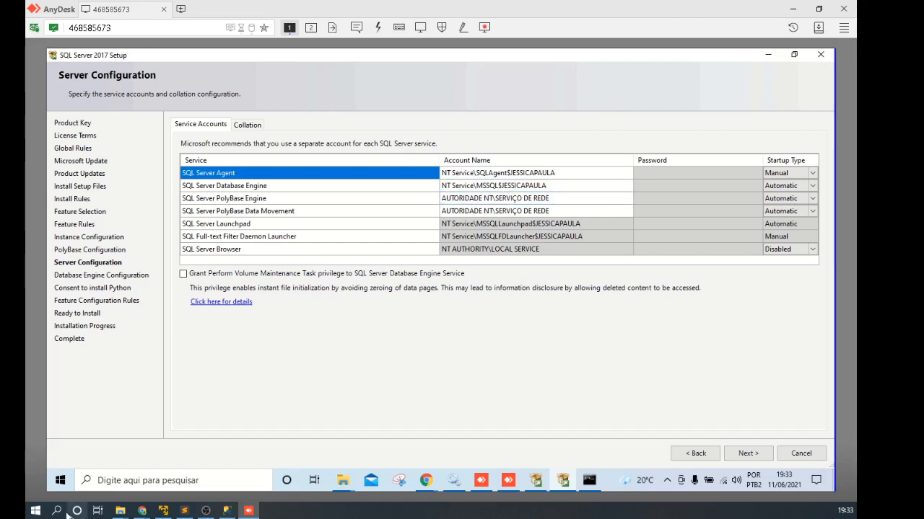
Step: Launch services.msc from the Run dialog on the remote PC
{"action": "right_click", "coordinate": [60, 480]}
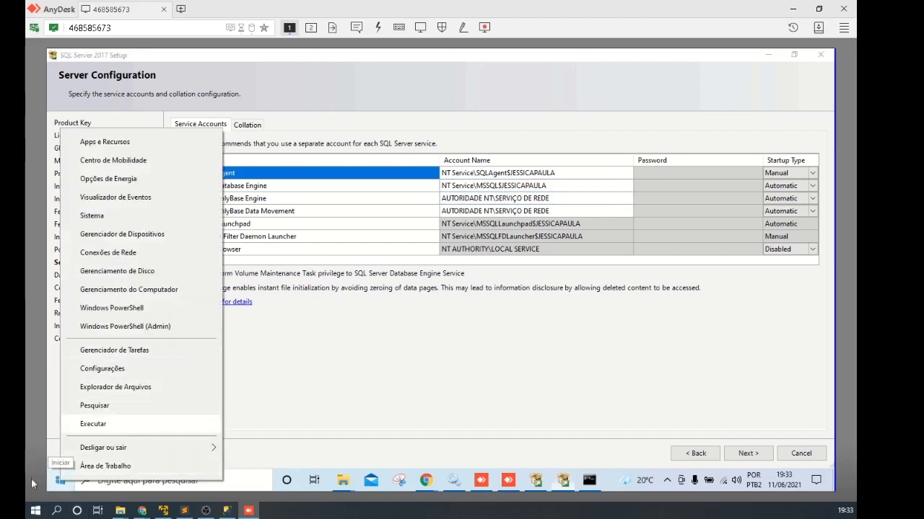
{"action": "left_click", "coordinate": [371, 406]}
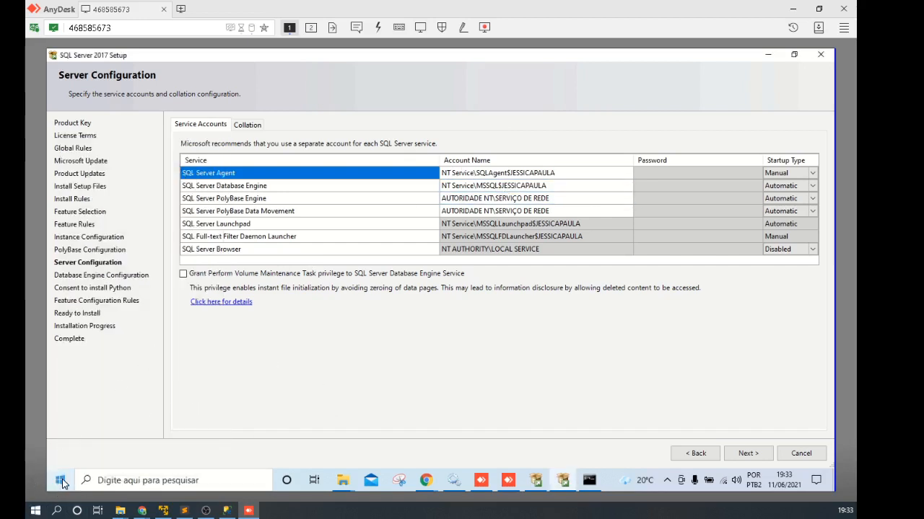
{"action": "right_click", "coordinate": [62, 480]}
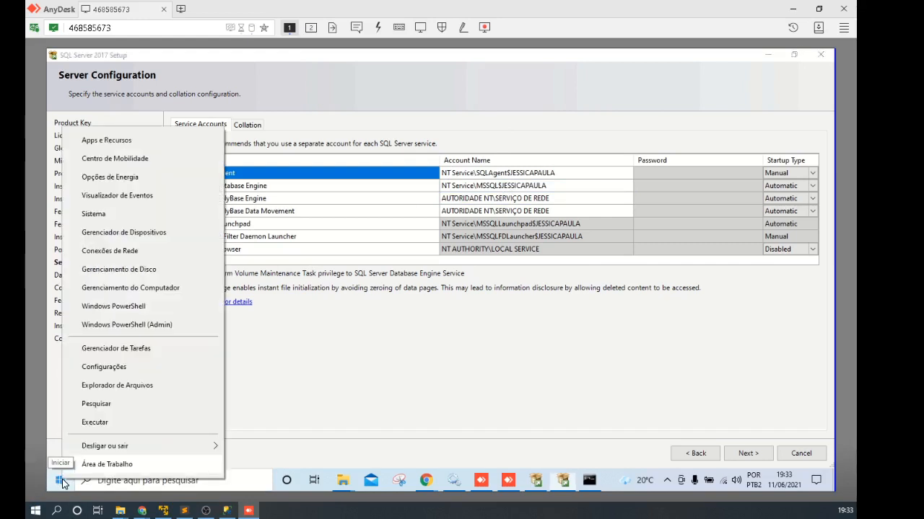
{"action": "left_click", "coordinate": [95, 423]}
{"action": "type", "text": "SER"}
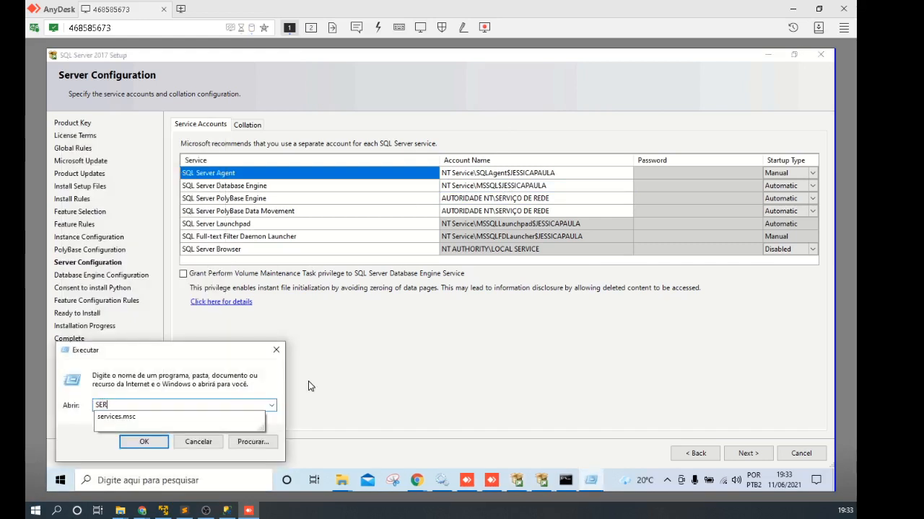
{"action": "type", "text": "V"}
{"action": "key", "text": "Down"}
{"action": "key", "text": "Return"}
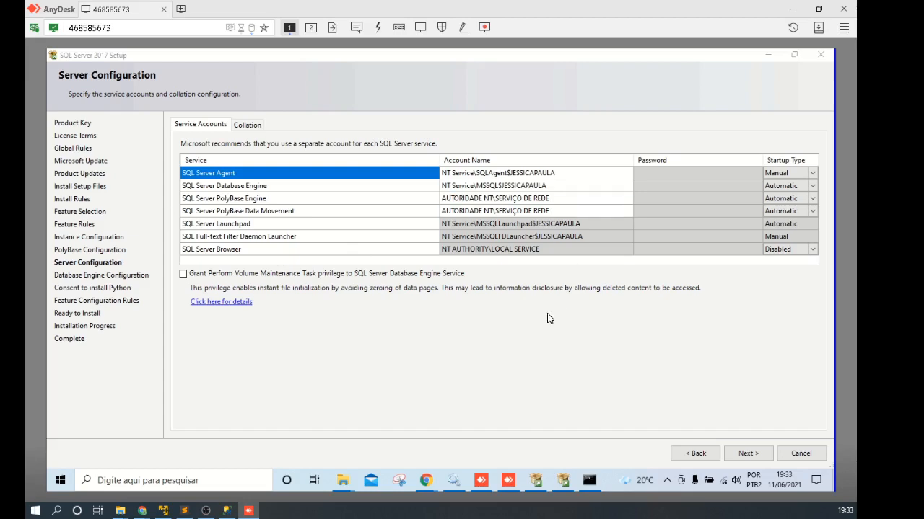
Step: Switch between the Services console and the SQL Server setup window
{"action": "left_click", "coordinate": [453, 480]}
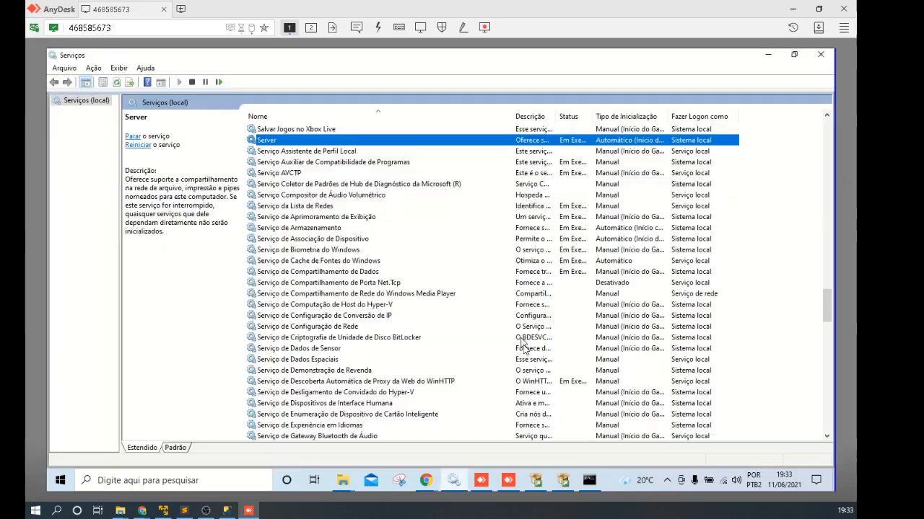
{"action": "left_click", "coordinate": [304, 306]}
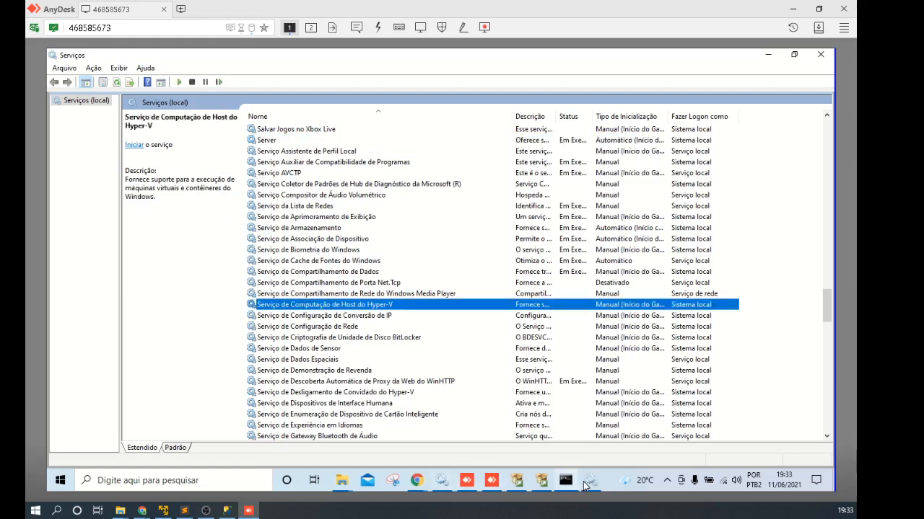
{"action": "left_click", "coordinate": [585, 481]}
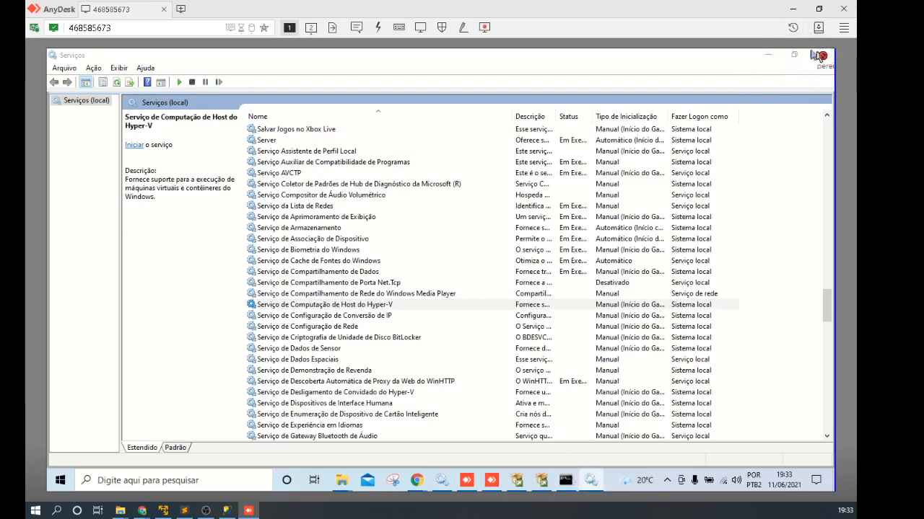
{"action": "left_click", "coordinate": [541, 481]}
{"action": "left_click", "coordinate": [590, 480]}
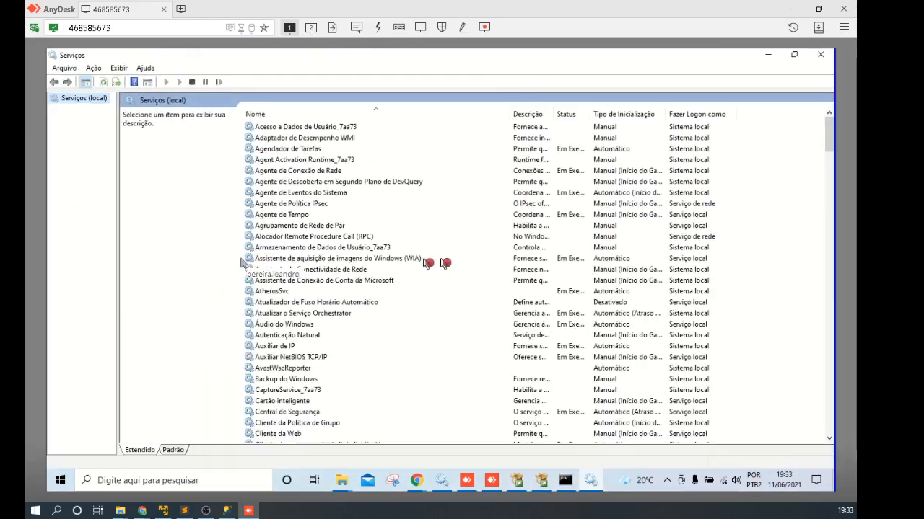
Step: Close the Services console and select the SQL Server Agent and Database Engine startup types
{"action": "left_click", "coordinate": [820, 56]}
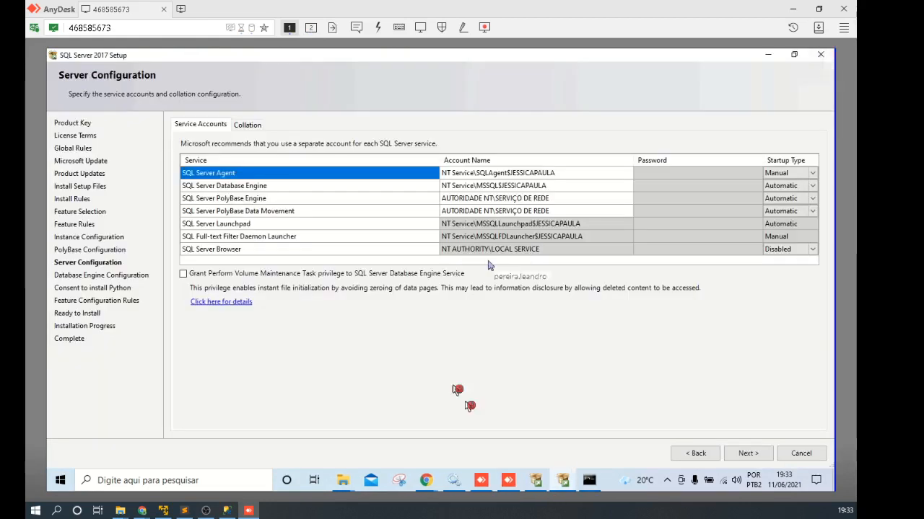
{"action": "left_click", "coordinate": [426, 481]}
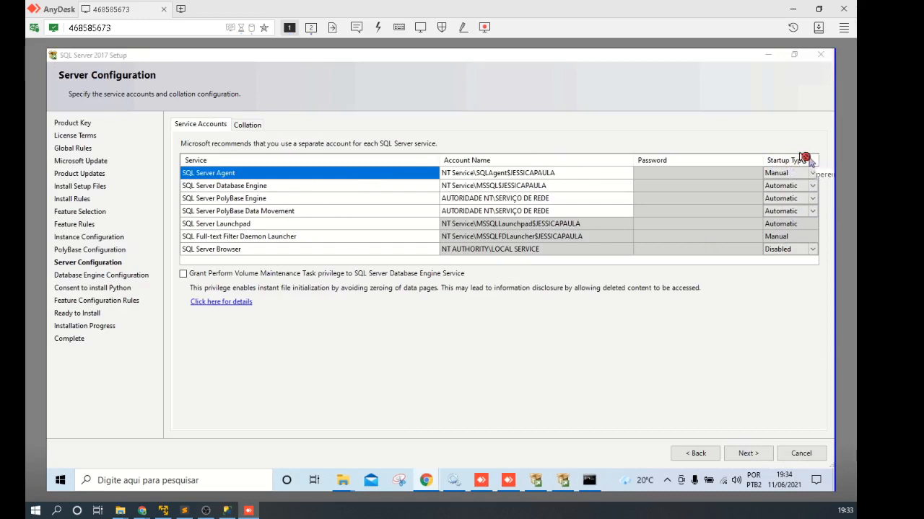
{"action": "left_click", "coordinate": [788, 173]}
{"action": "left_click", "coordinate": [783, 186]}
{"action": "left_click", "coordinate": [776, 173]}
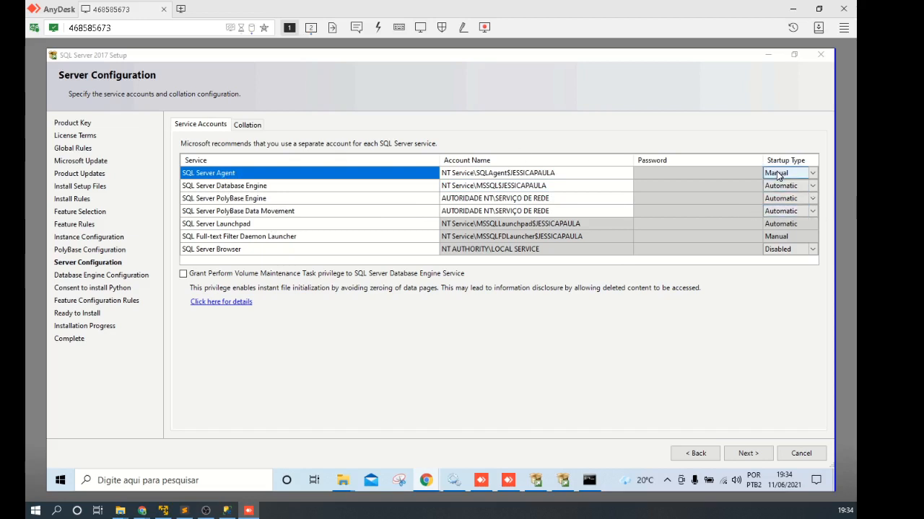
Step: Set Database Engine, PolyBase Engine and PolyBase Data Movement startup types to Manual
{"action": "left_click", "coordinate": [813, 187]}
{"action": "left_click", "coordinate": [788, 215]}
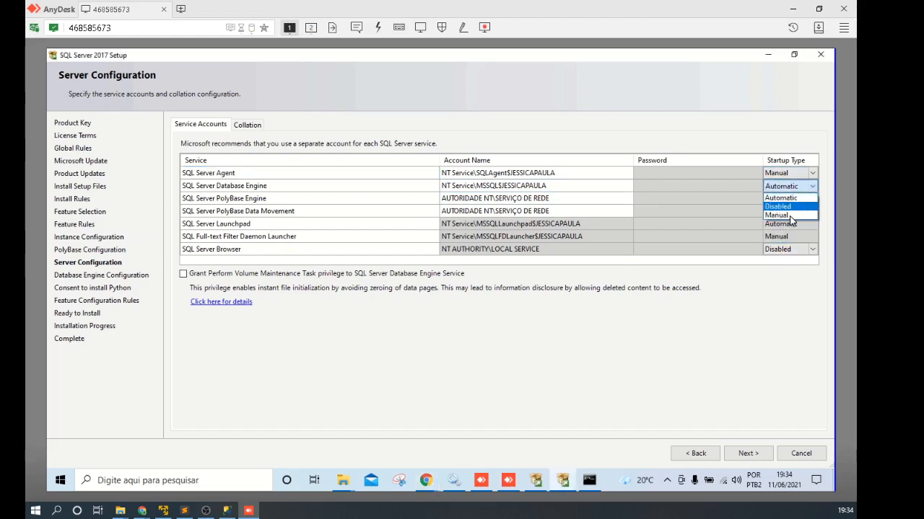
{"action": "left_click", "coordinate": [813, 199]}
{"action": "left_click", "coordinate": [813, 199]}
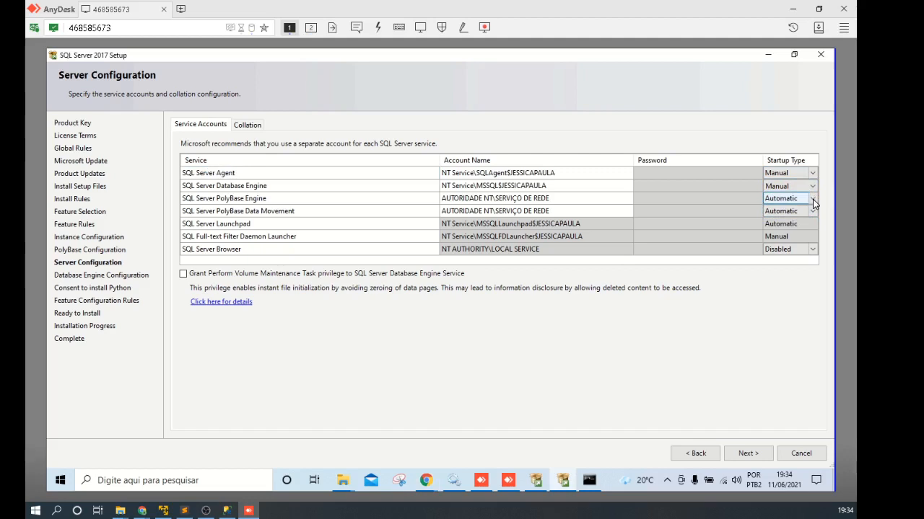
{"action": "left_click", "coordinate": [813, 199]}
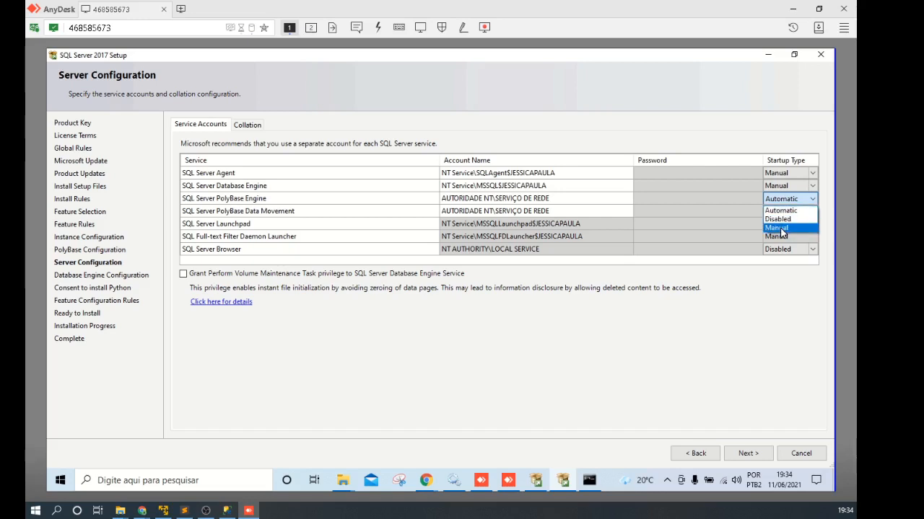
{"action": "left_click", "coordinate": [781, 228]}
{"action": "left_click", "coordinate": [812, 211]}
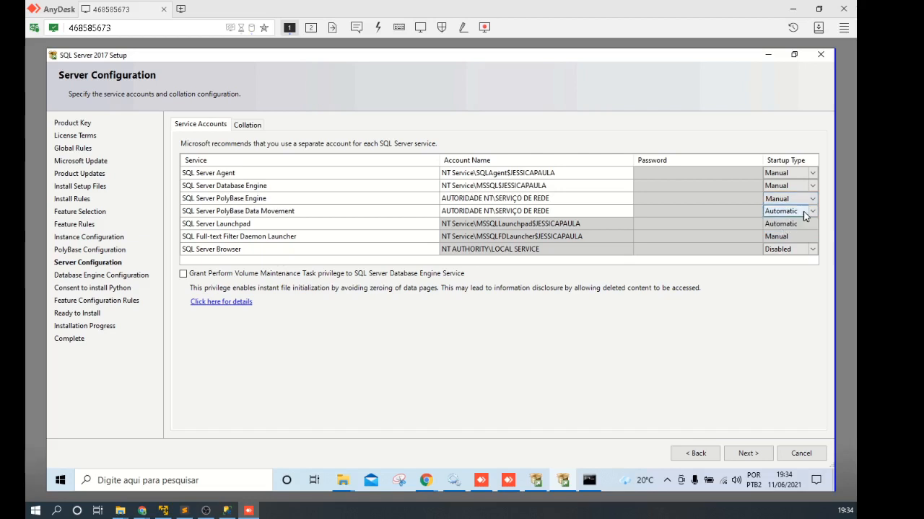
{"action": "left_click", "coordinate": [812, 212]}
{"action": "left_click", "coordinate": [779, 240]}
Step: Set the SQL Server Browser startup type to Manual instead of Automatic
{"action": "left_click", "coordinate": [793, 225]}
{"action": "left_click", "coordinate": [777, 238]}
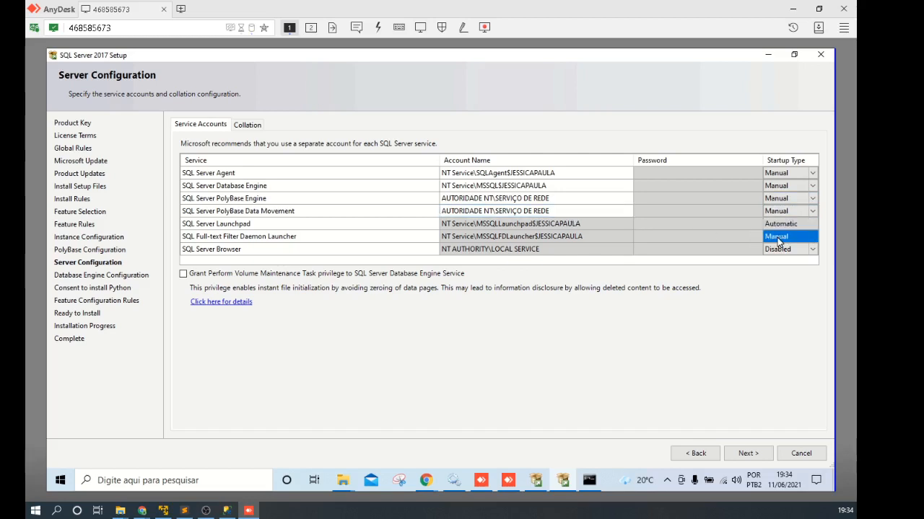
{"action": "left_click", "coordinate": [811, 251]}
{"action": "left_click", "coordinate": [812, 251]}
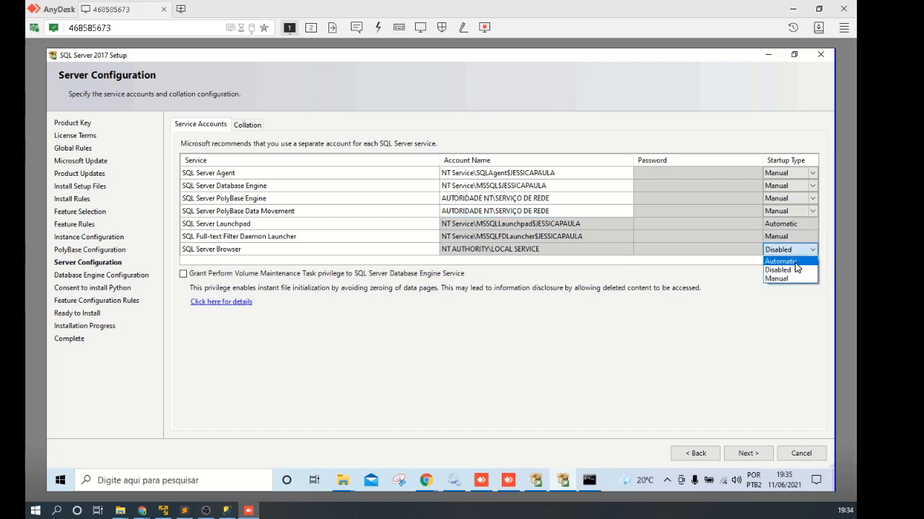
{"action": "left_click", "coordinate": [795, 262]}
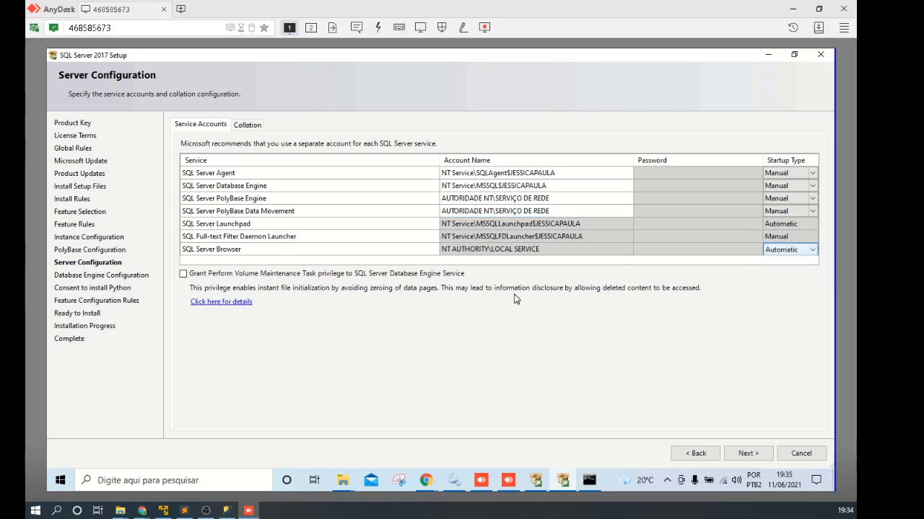
{"action": "left_click", "coordinate": [746, 453]}
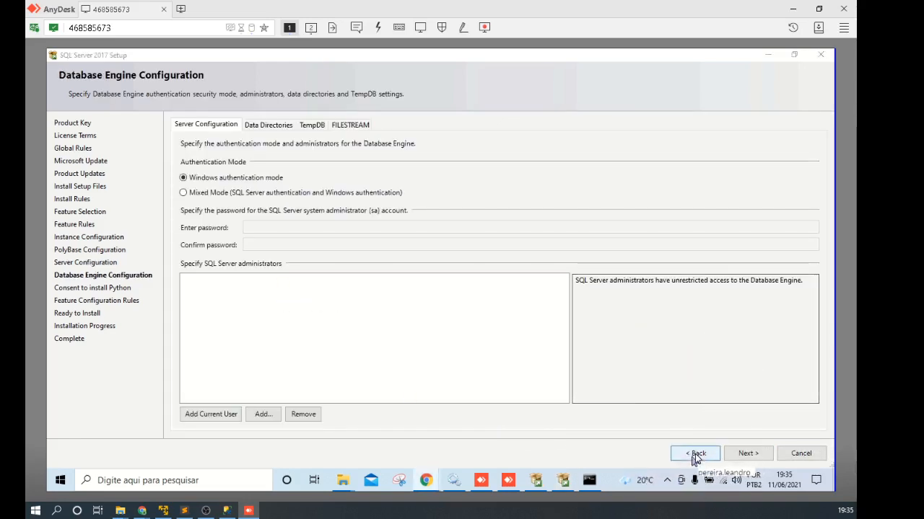
{"action": "left_click", "coordinate": [694, 454]}
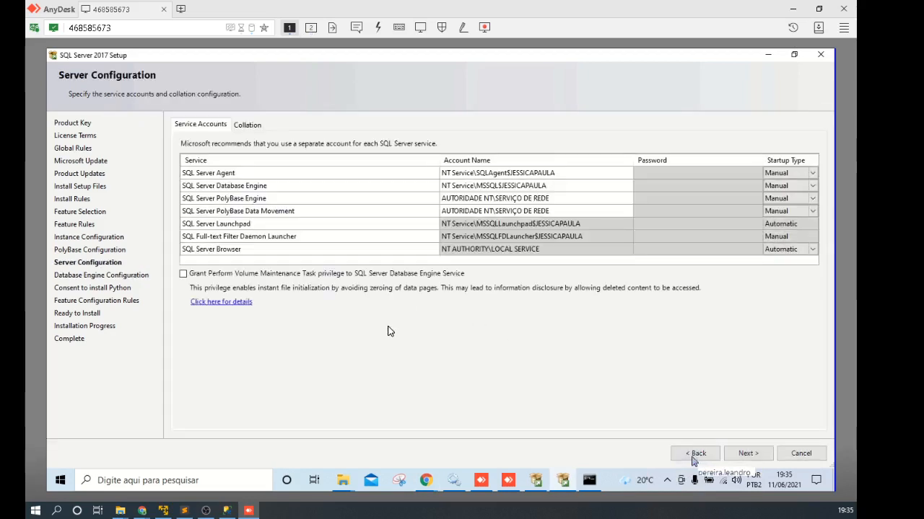
{"action": "left_click", "coordinate": [781, 251]}
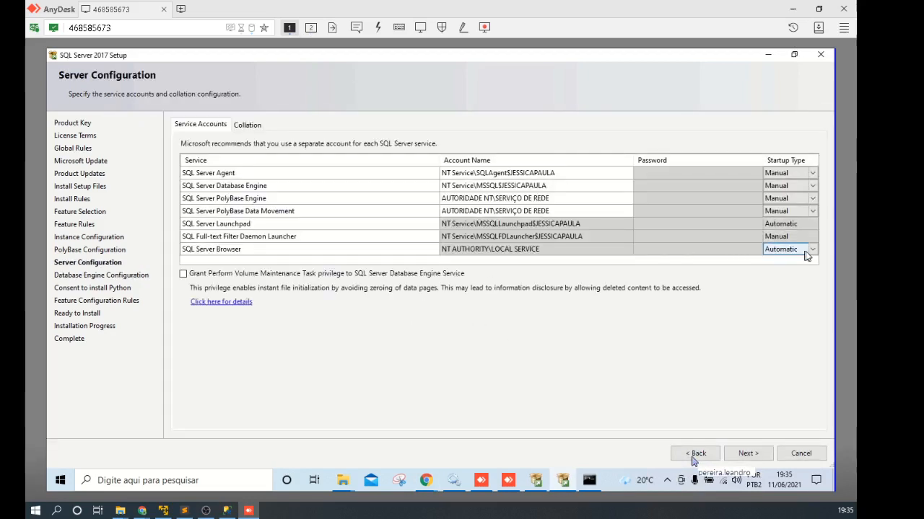
{"action": "left_click", "coordinate": [812, 252]}
{"action": "left_click", "coordinate": [776, 279]}
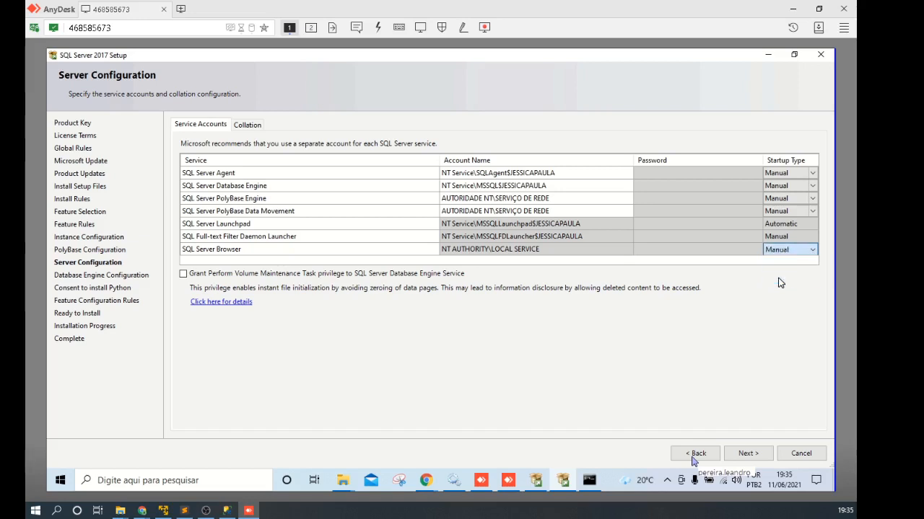
Step: Show the Collation settings and examine the CI and AS parts of Latin1_General_CI_AS
{"action": "left_click", "coordinate": [247, 125]}
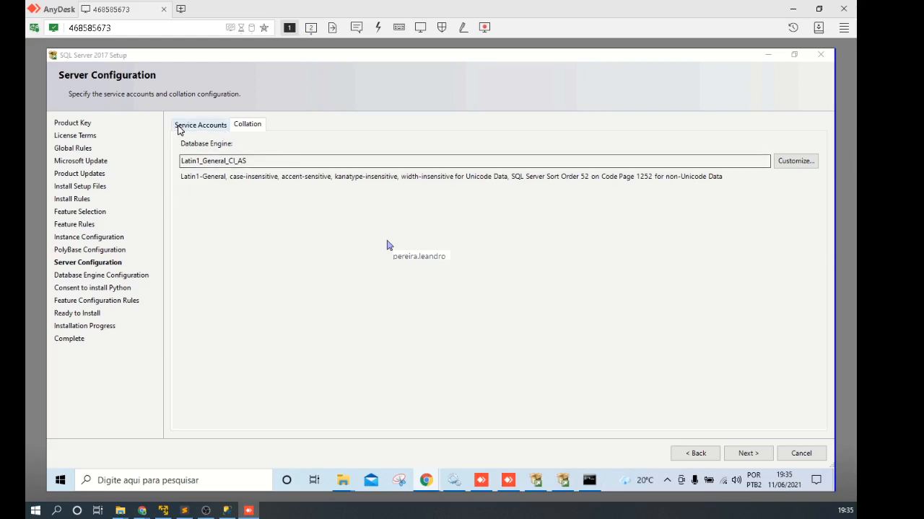
{"action": "left_click", "coordinate": [213, 161]}
{"action": "left_click_drag", "start_coordinate": [224, 161], "coordinate": [252, 161]}
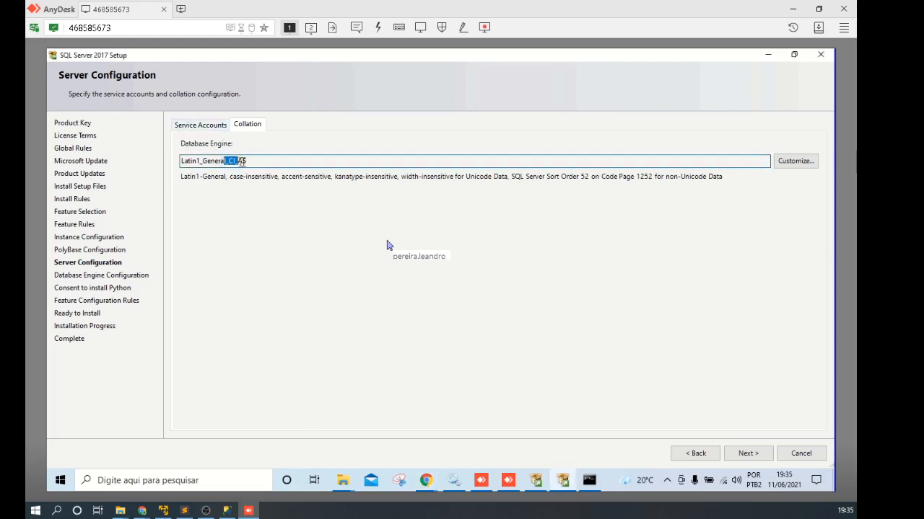
{"action": "left_click", "coordinate": [276, 161]}
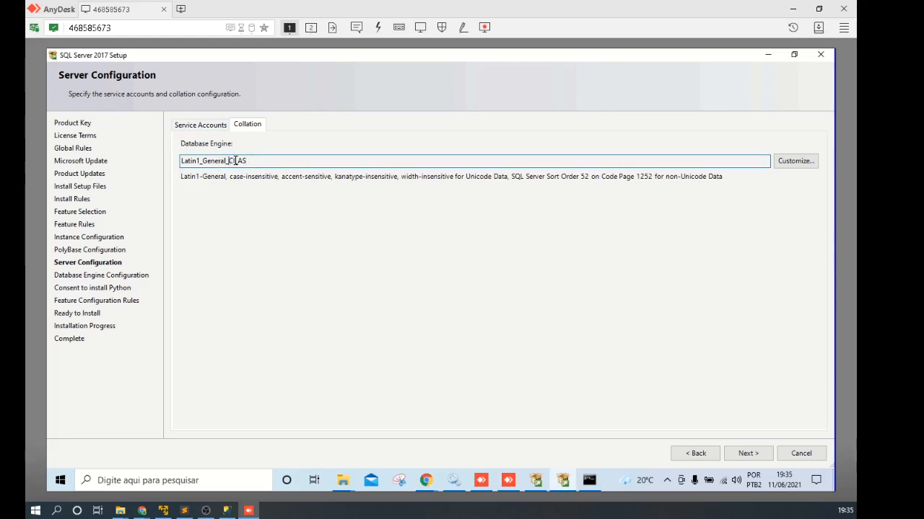
{"action": "left_click_drag", "start_coordinate": [235, 161], "coordinate": [228, 161]}
{"action": "left_click", "coordinate": [240, 160]}
{"action": "left_click_drag", "start_coordinate": [247, 161], "coordinate": [238, 161]}
{"action": "left_click", "coordinate": [248, 162]}
{"action": "left_click", "coordinate": [240, 161], "text": "shift"}
Step: Keep Latin1_General as the collation designator, then switch to local Management Studio
{"action": "left_click", "coordinate": [791, 161]}
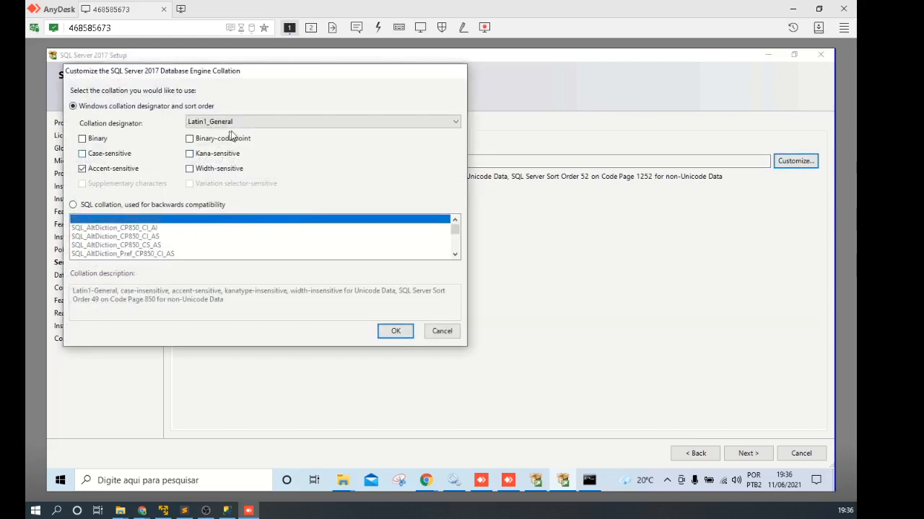
{"action": "left_click", "coordinate": [242, 123]}
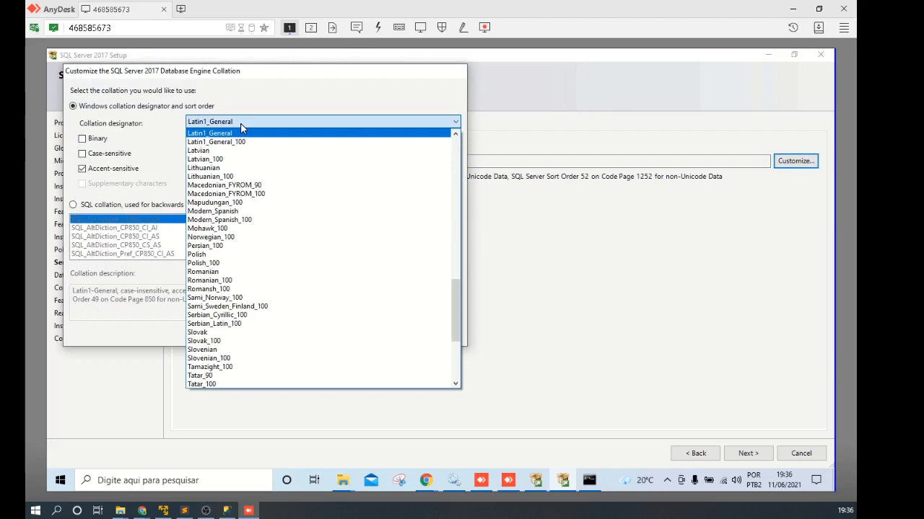
{"action": "left_click_drag", "start_coordinate": [458, 311], "coordinate": [438, 273]}
{"action": "left_click", "coordinate": [224, 326]}
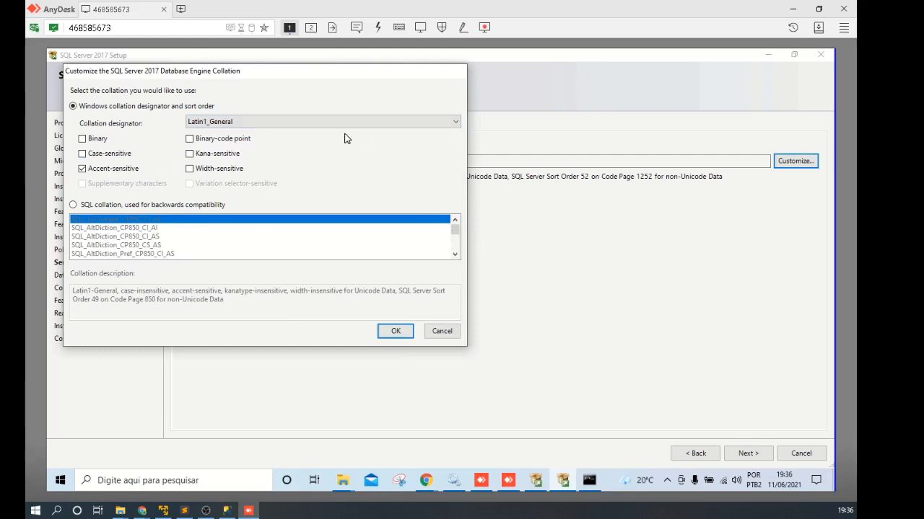
{"action": "left_click", "coordinate": [324, 121]}
{"action": "left_click", "coordinate": [324, 121]}
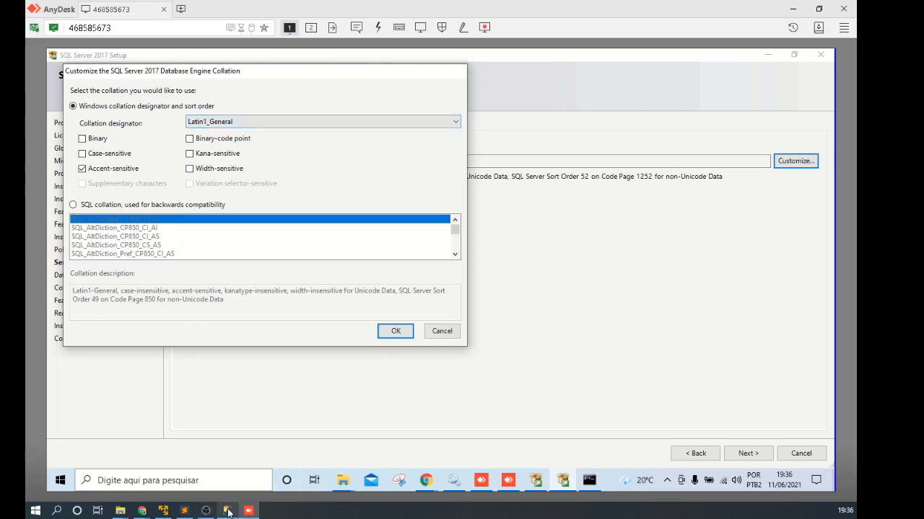
{"action": "left_click", "coordinate": [226, 510]}
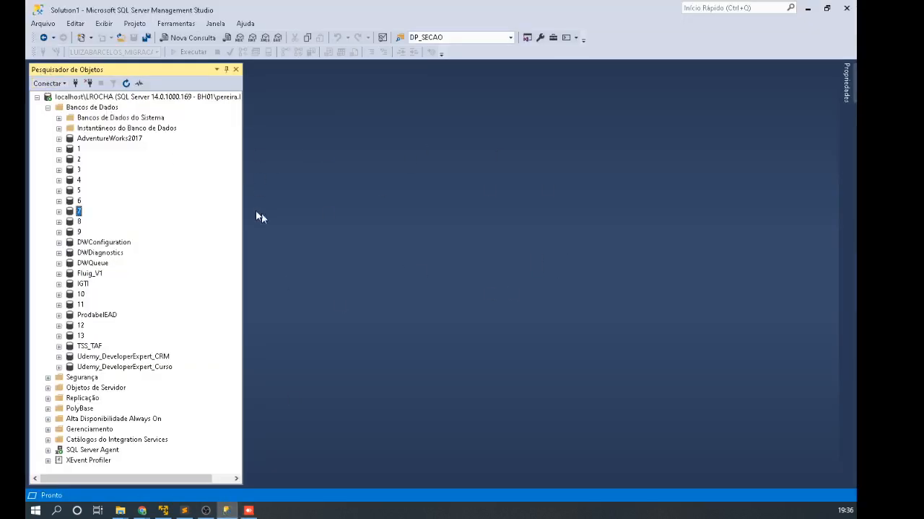
Step: Look up the local server collation SQL_Latin1_General_CP1_CI_AI in Server Properties, then return to AnyDesk
{"action": "right_click", "coordinate": [108, 97]}
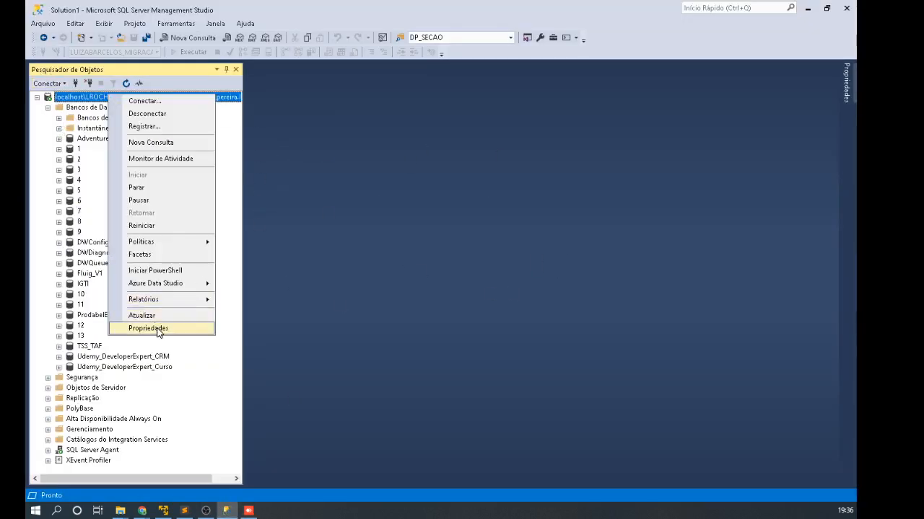
{"action": "left_click", "coordinate": [148, 329]}
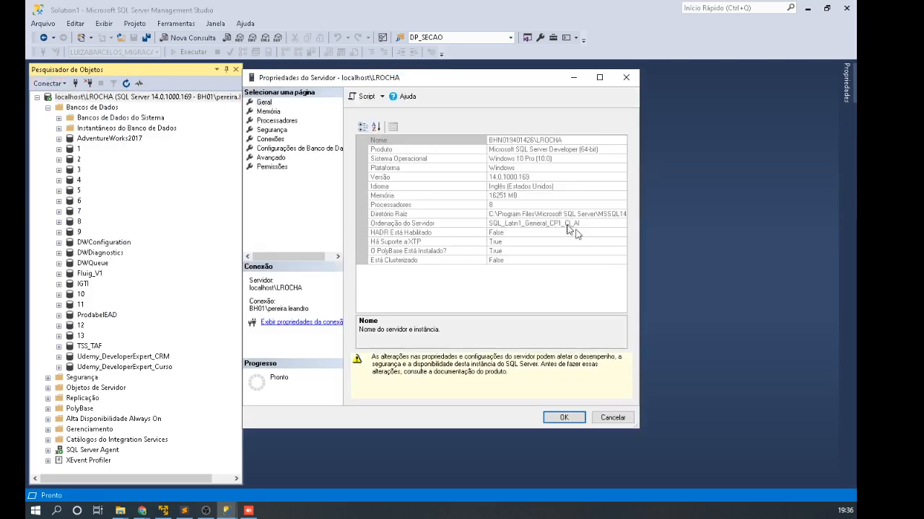
{"action": "left_click", "coordinate": [493, 224]}
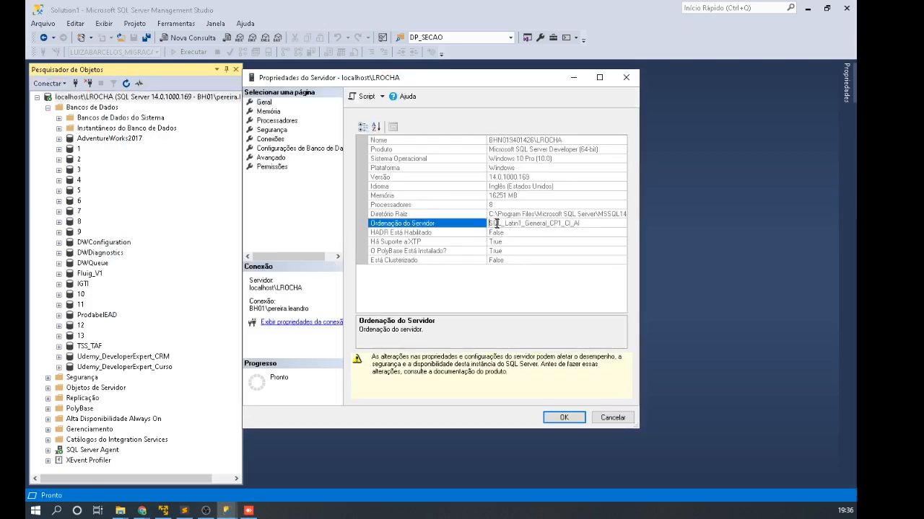
{"action": "left_click_drag", "start_coordinate": [507, 224], "coordinate": [582, 224]}
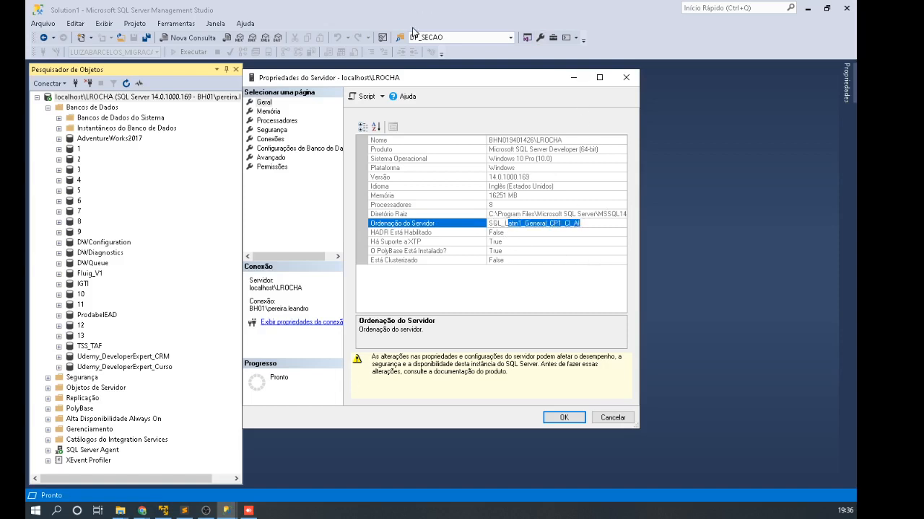
{"action": "key", "text": "Escape"}
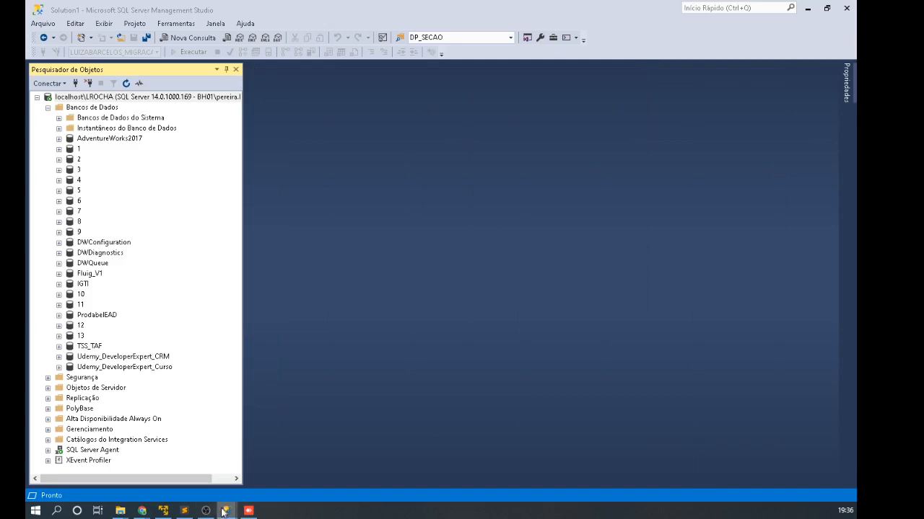
{"action": "left_click", "coordinate": [248, 511]}
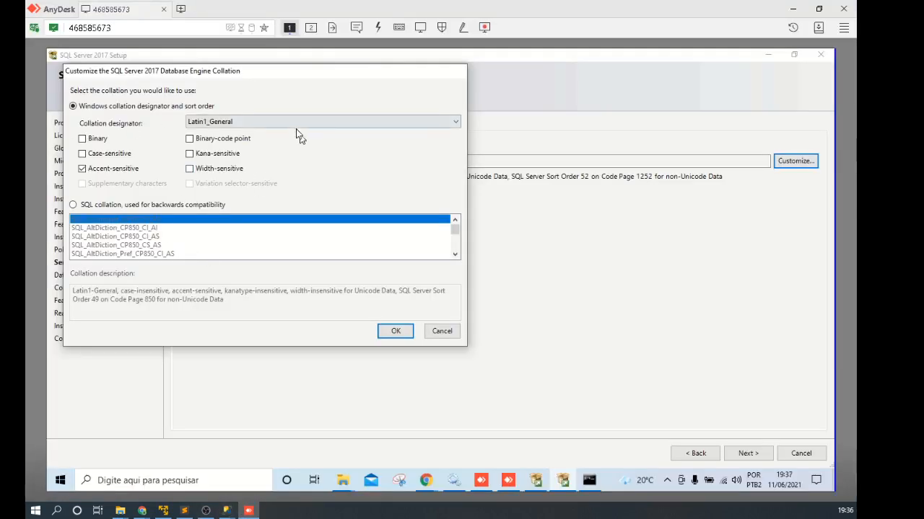
{"action": "left_click", "coordinate": [268, 123]}
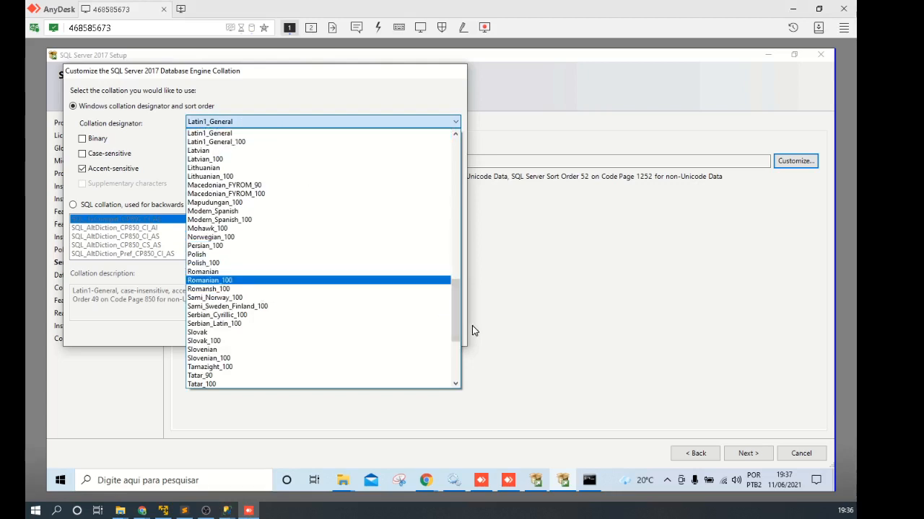
{"action": "mouse_move", "coordinate": [457, 327]}
{"action": "left_mouse_down"}
{"action": "mouse_move", "coordinate": [453, 384]}
{"action": "mouse_move", "coordinate": [458, 316]}
{"action": "left_mouse_up"}
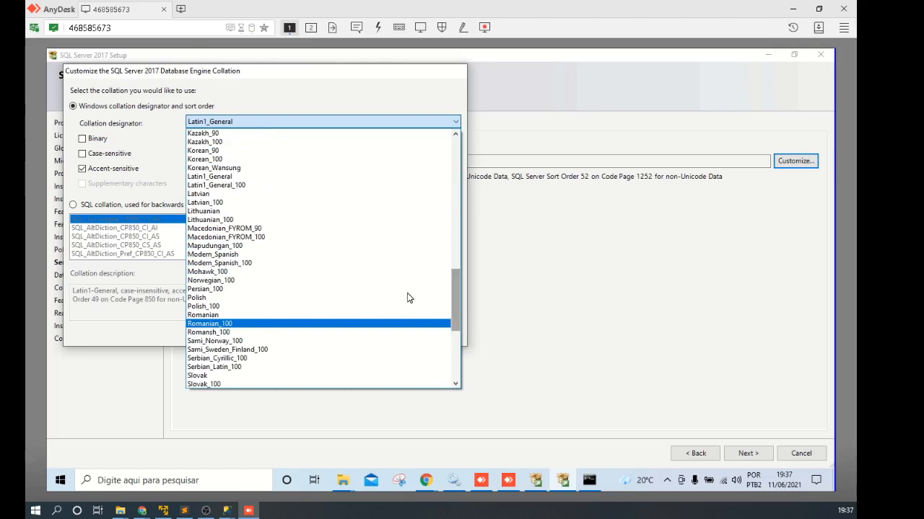
{"action": "left_click", "coordinate": [218, 176]}
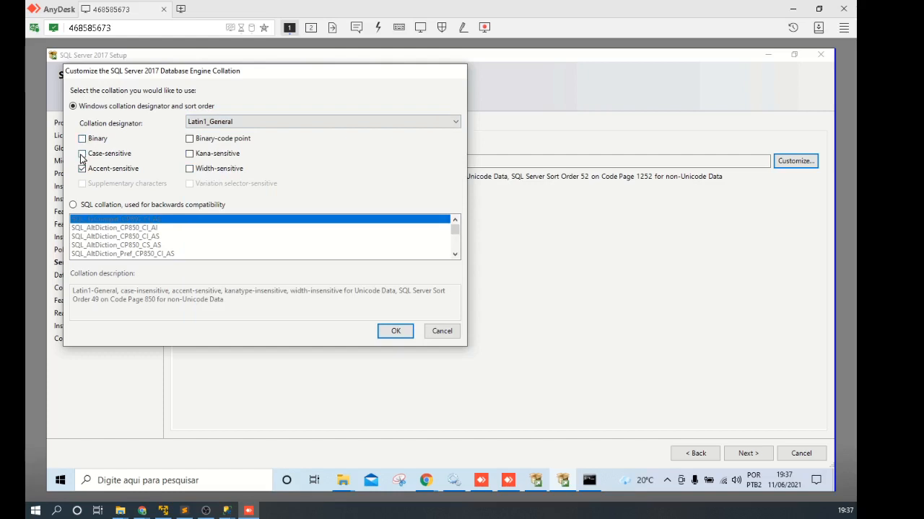
Step: Choose the SQL collation SQL_Latin1_General_CP1_CI_AI, confirm it, and continue
{"action": "left_click", "coordinate": [73, 205]}
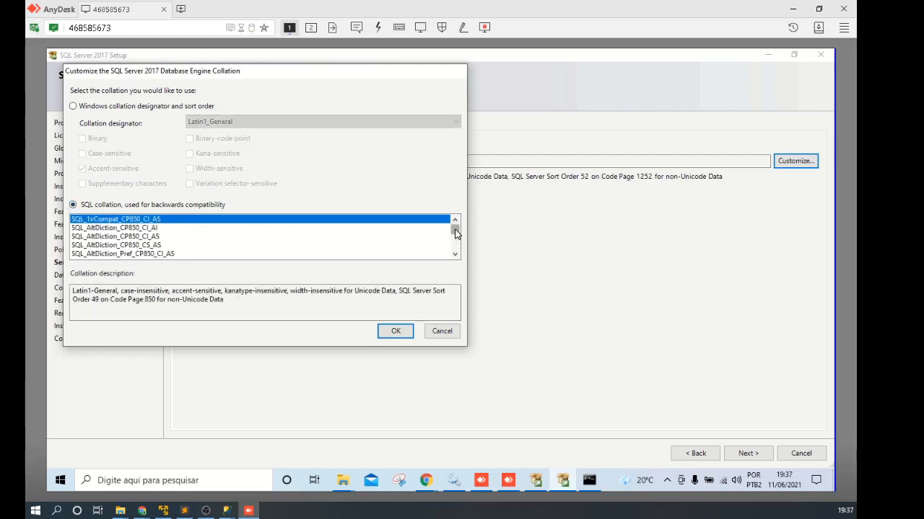
{"action": "left_click_drag", "start_coordinate": [455, 229], "coordinate": [455, 240]}
{"action": "scroll", "coordinate": [121, 235], "scroll_direction": "down", "scroll_amount": 10}
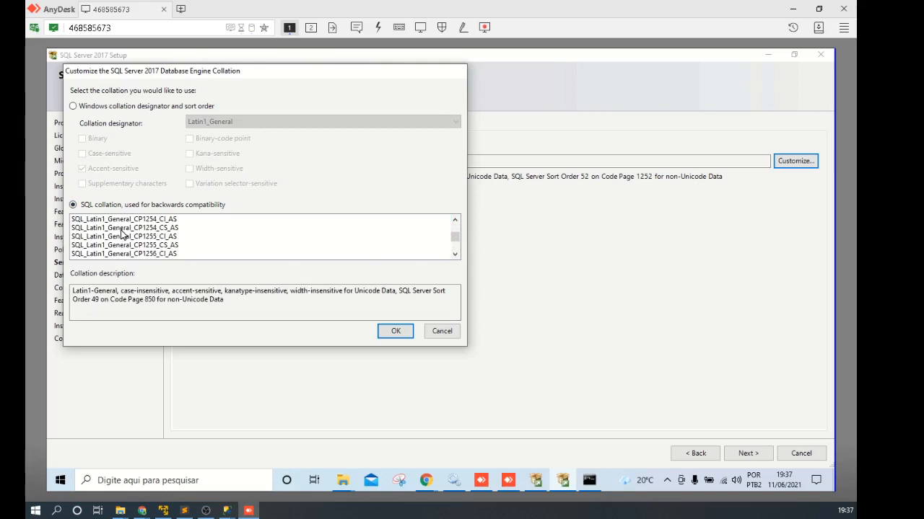
{"action": "scroll", "coordinate": [121, 234], "scroll_direction": "down", "scroll_amount": 3}
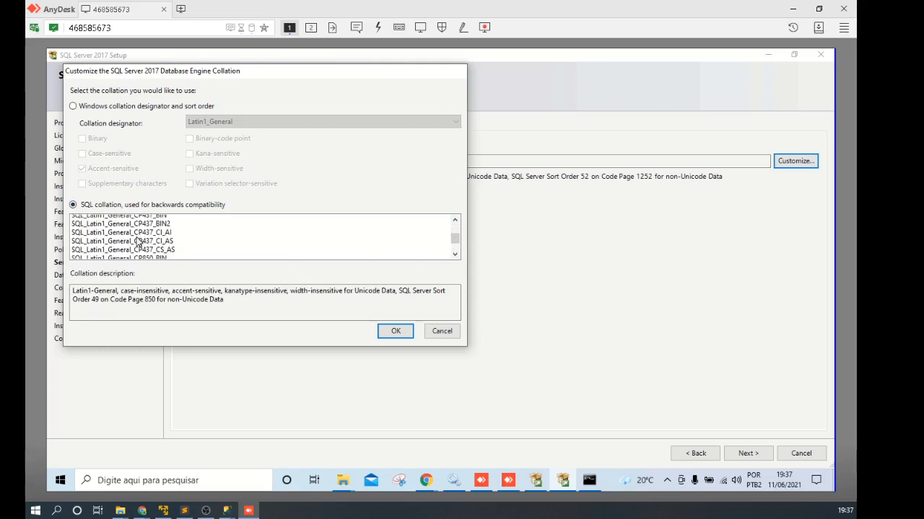
{"action": "scroll", "coordinate": [137, 242], "scroll_direction": "down", "scroll_amount": 8}
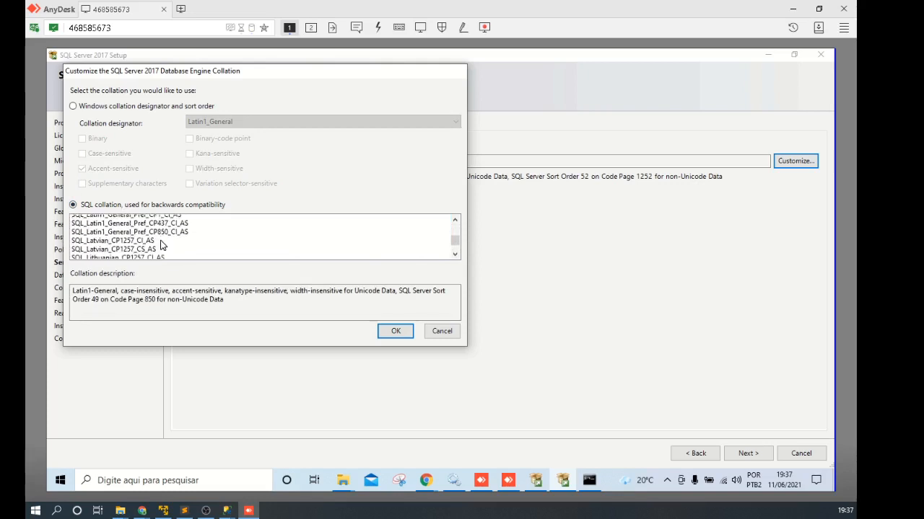
{"action": "scroll", "coordinate": [162, 246], "scroll_direction": "down", "scroll_amount": 3}
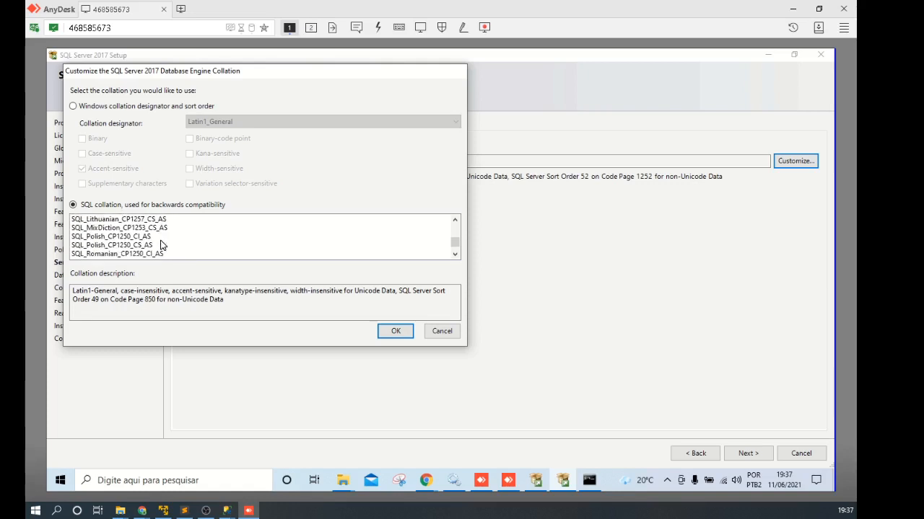
{"action": "scroll", "coordinate": [162, 245], "scroll_direction": "up", "scroll_amount": 4}
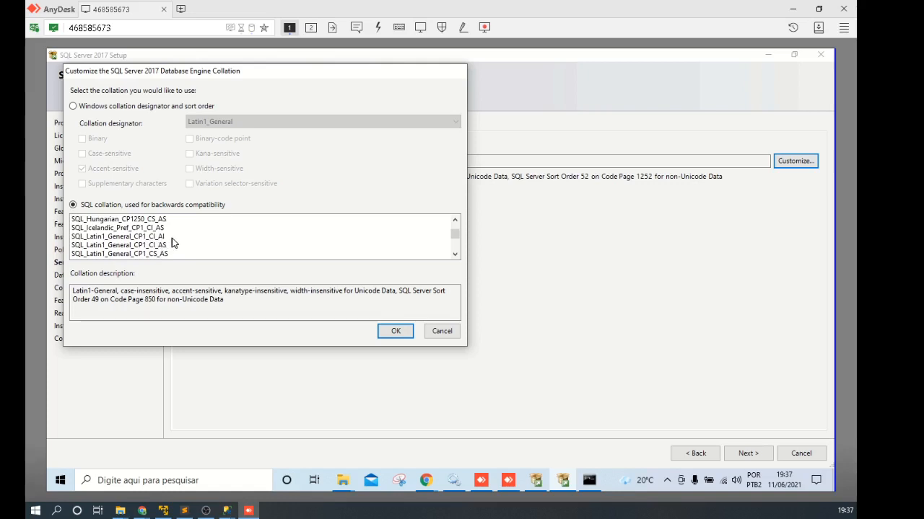
{"action": "left_click", "coordinate": [160, 238]}
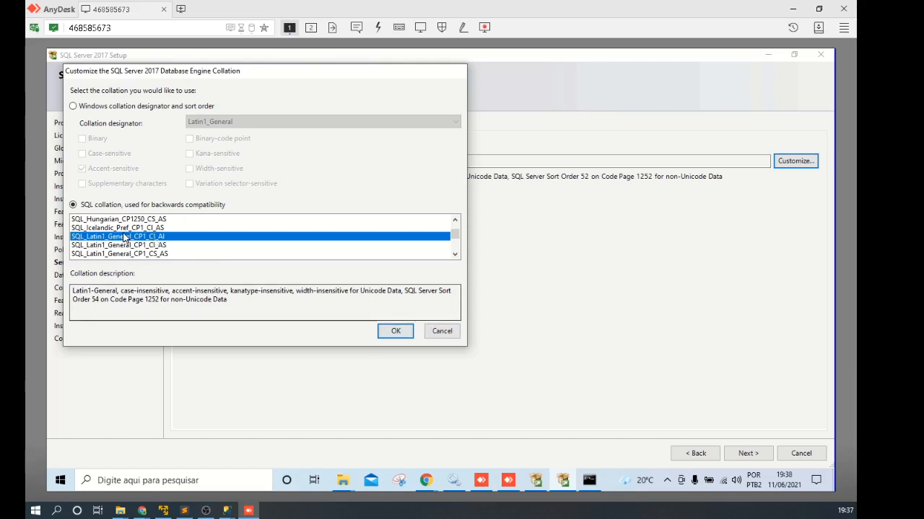
{"action": "left_click", "coordinate": [396, 332]}
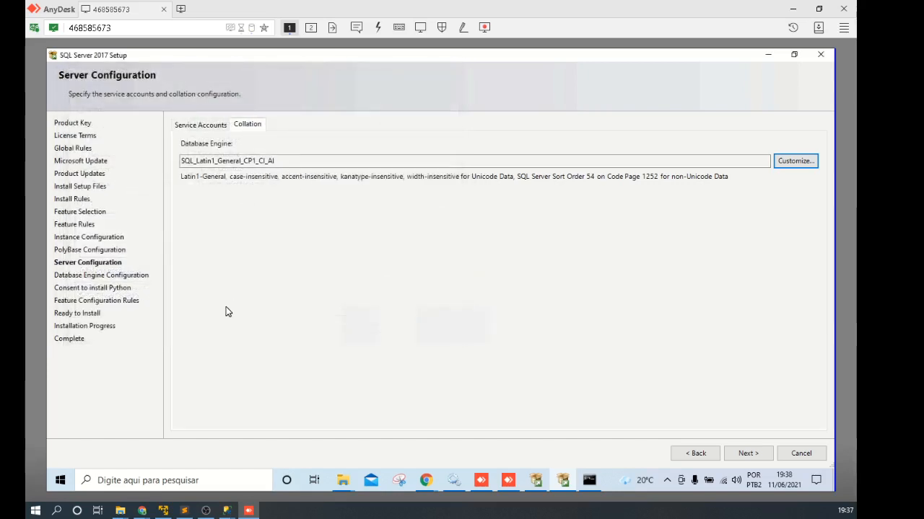
{"action": "left_click", "coordinate": [305, 164]}
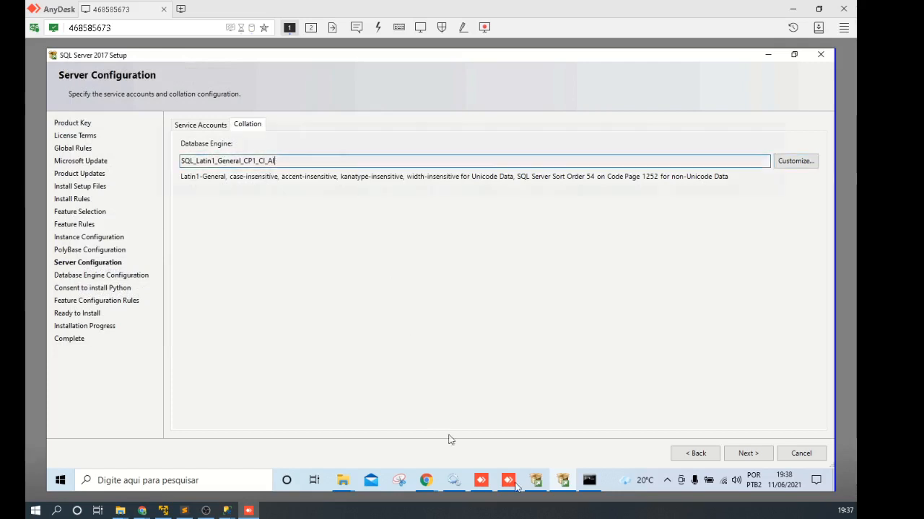
{"action": "left_click", "coordinate": [744, 454]}
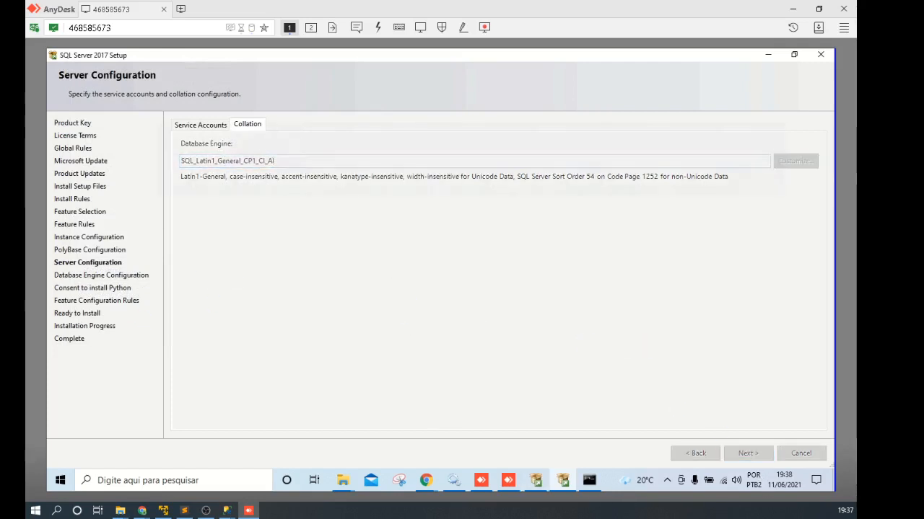
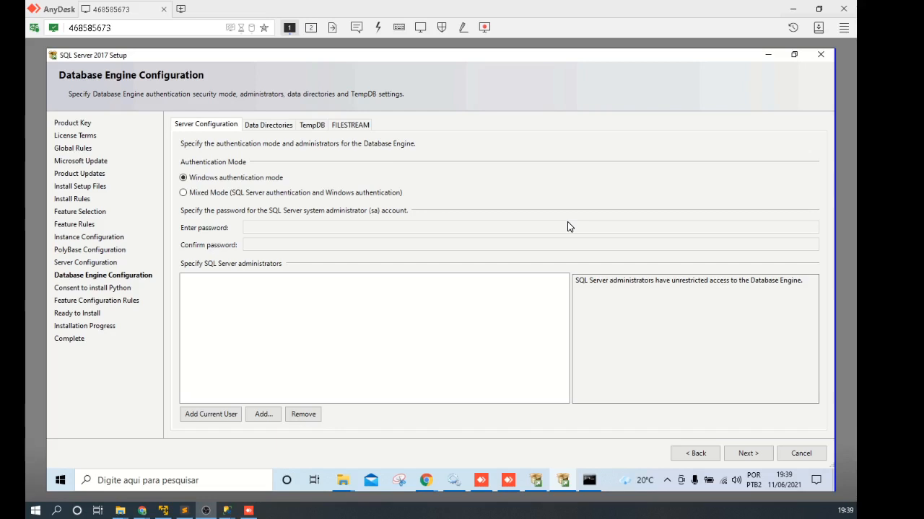
Step: Switch Database Engine authentication to Mixed Mode and begin the sa password entry
{"action": "left_click", "coordinate": [183, 193]}
{"action": "left_click", "coordinate": [230, 196]}
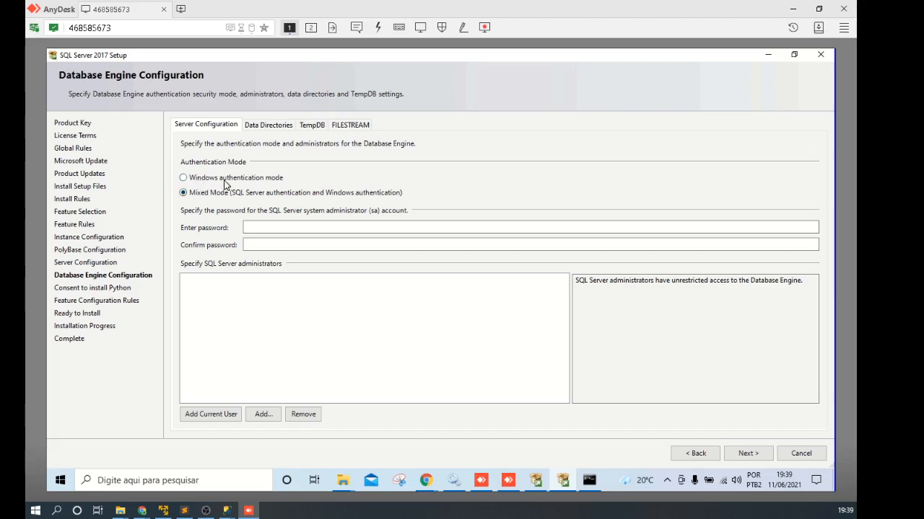
{"action": "left_click", "coordinate": [266, 226]}
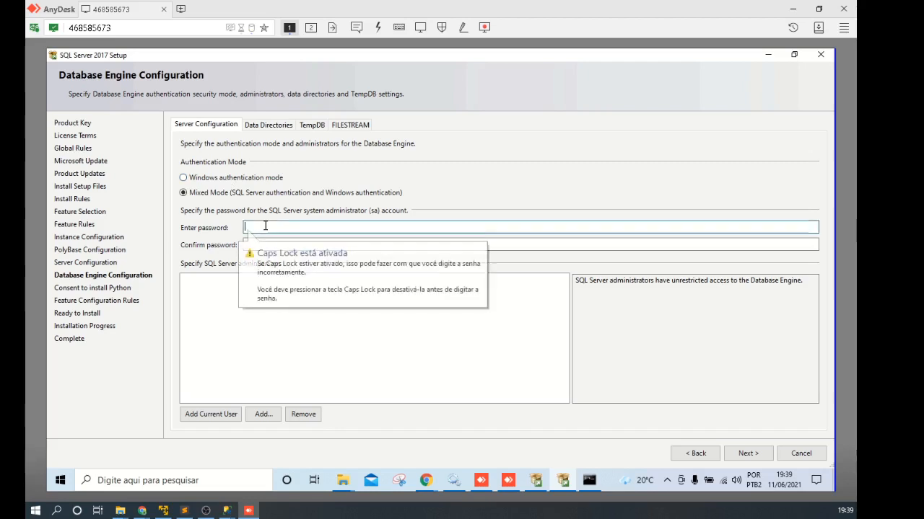
{"action": "key", "text": "Caps_Lock"}
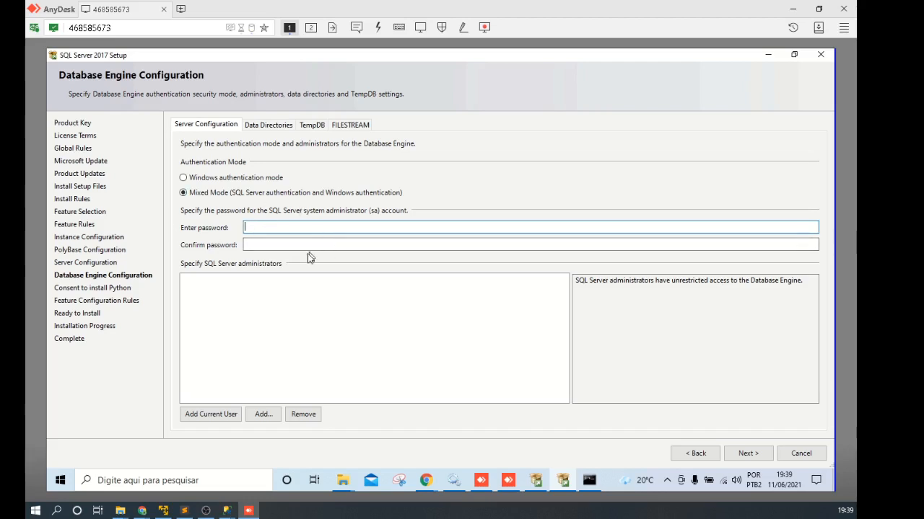
Step: Draft the sa password in the Run box, then paste it into Enter and Confirm password
{"action": "right_click", "coordinate": [61, 477]}
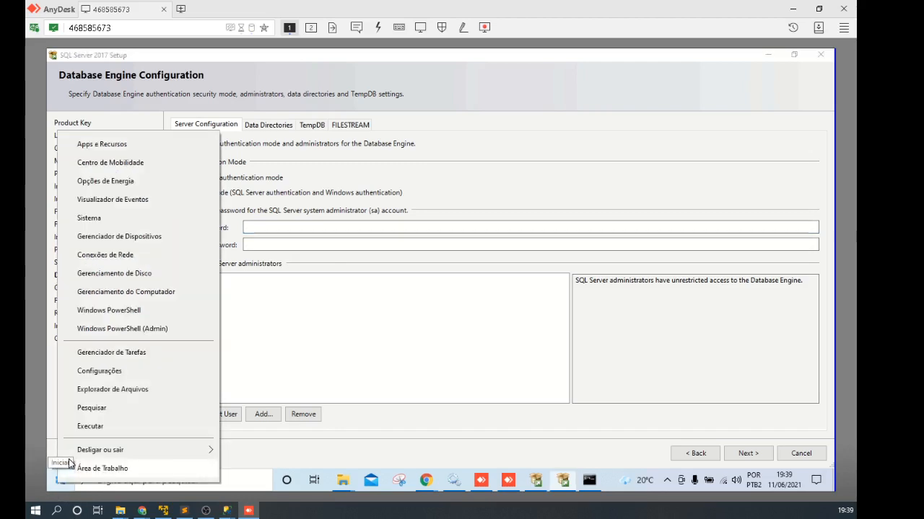
{"action": "left_click", "coordinate": [101, 426]}
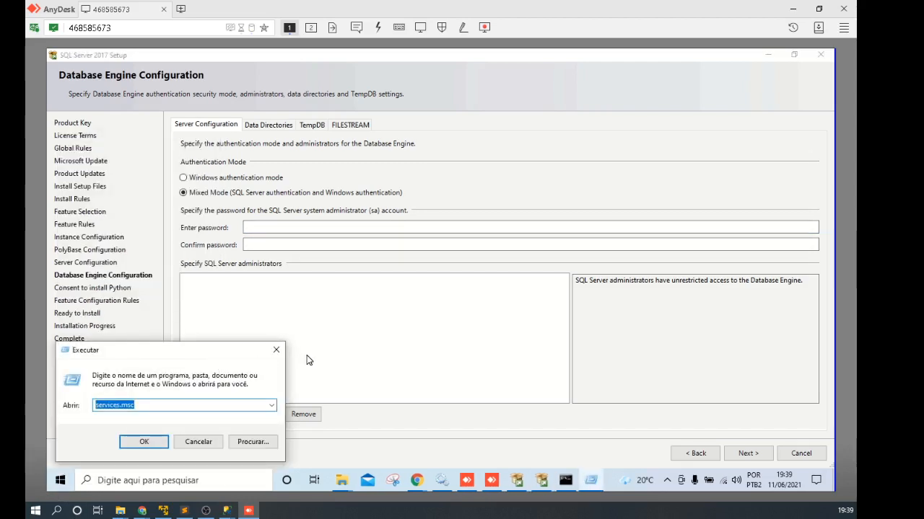
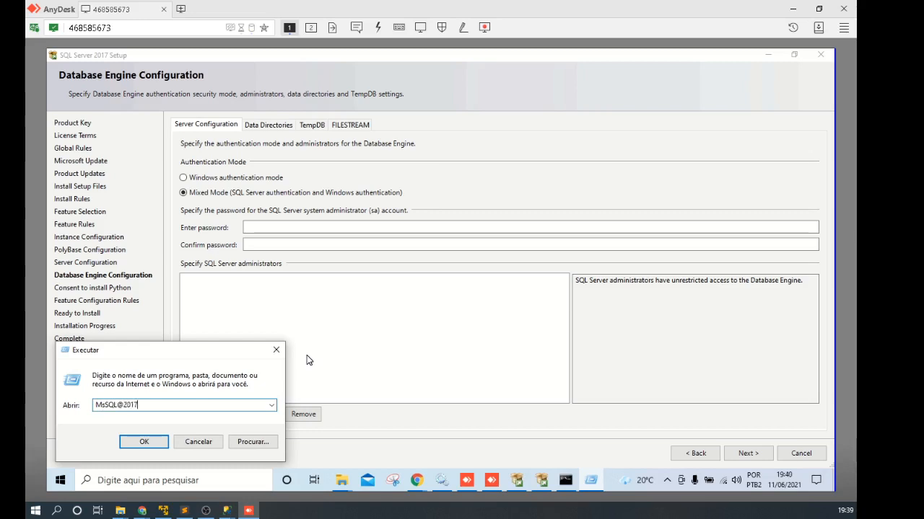
{"action": "key", "text": "ctrl+a"}
{"action": "key", "text": "ctrl+c"}
{"action": "left_click", "coordinate": [266, 227]}
{"action": "key", "text": "ctrl+v"}
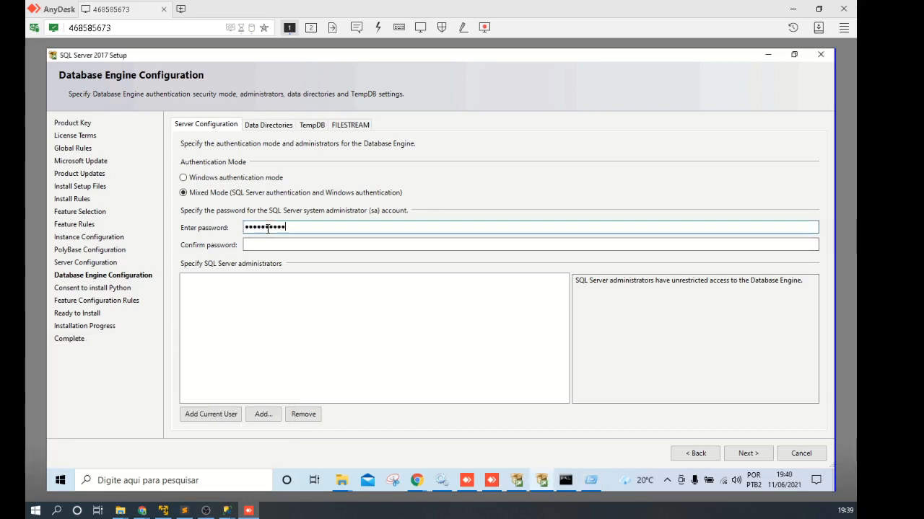
{"action": "left_click", "coordinate": [265, 244]}
{"action": "key", "text": "ctrl+v"}
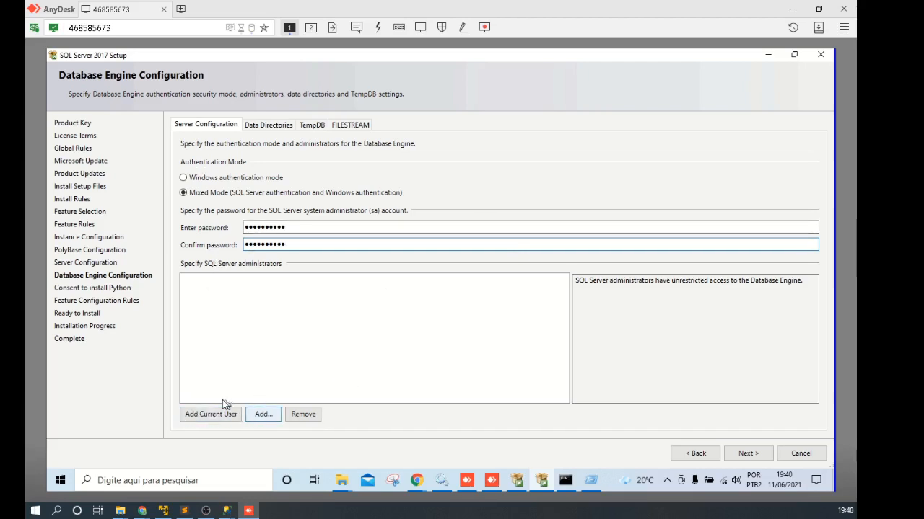
Step: Check the current Windows account name in a Command Prompt, then re-enter the password confirmation
{"action": "right_click", "coordinate": [60, 481]}
{"action": "left_click", "coordinate": [109, 423]}
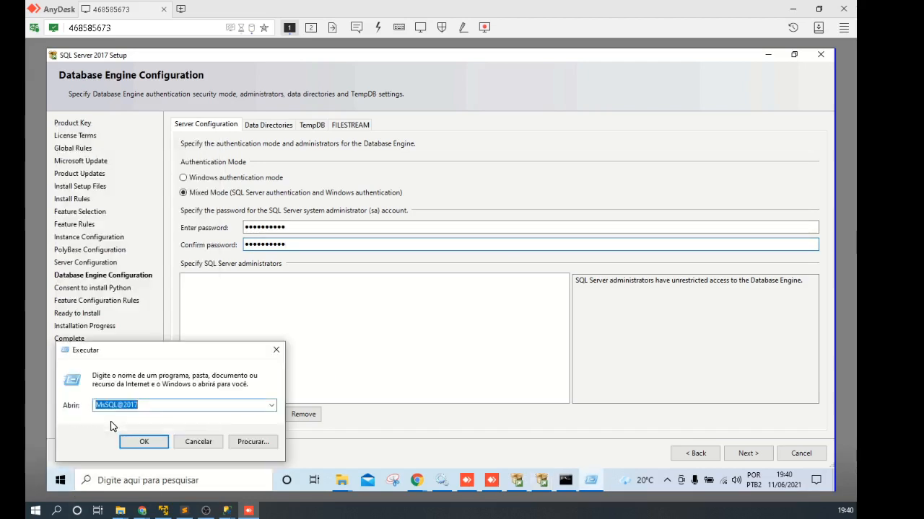
{"action": "type", "text": "cmd"}
{"action": "key", "text": "Return"}
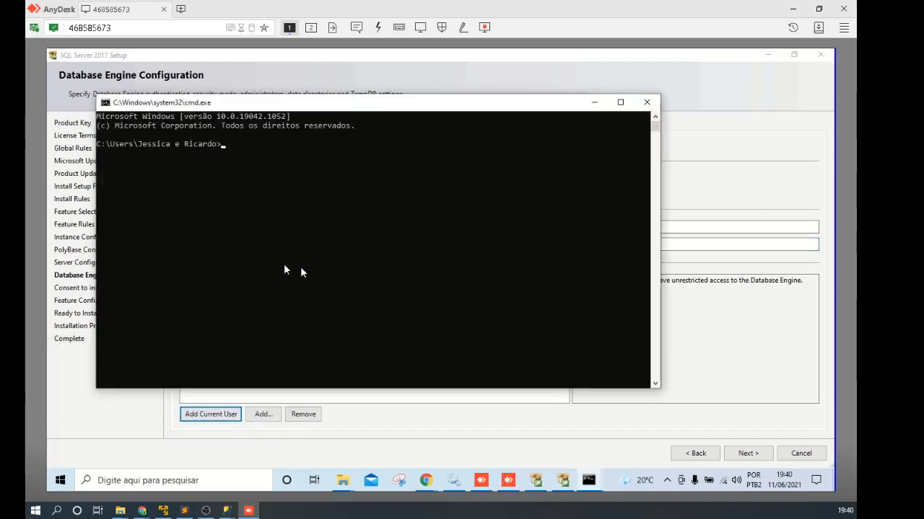
{"action": "left_click_drag", "start_coordinate": [143, 148], "coordinate": [217, 148]}
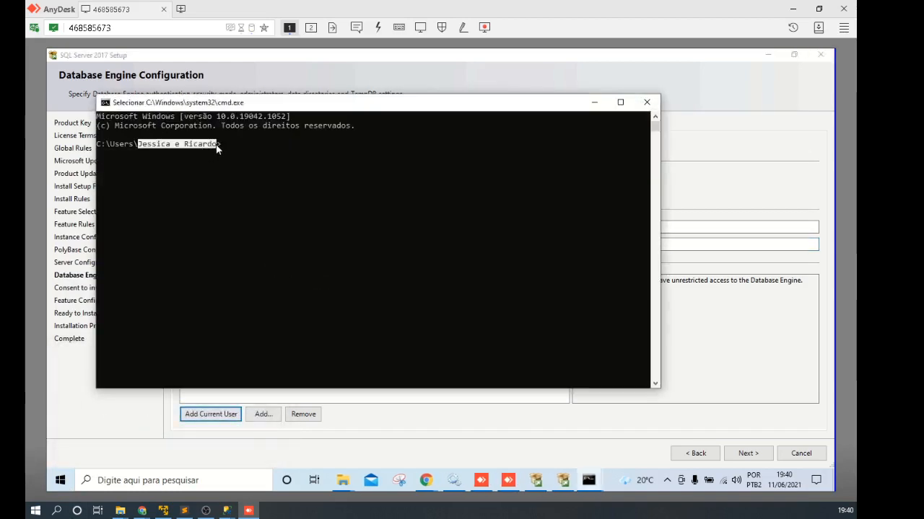
{"action": "left_click", "coordinate": [646, 101]}
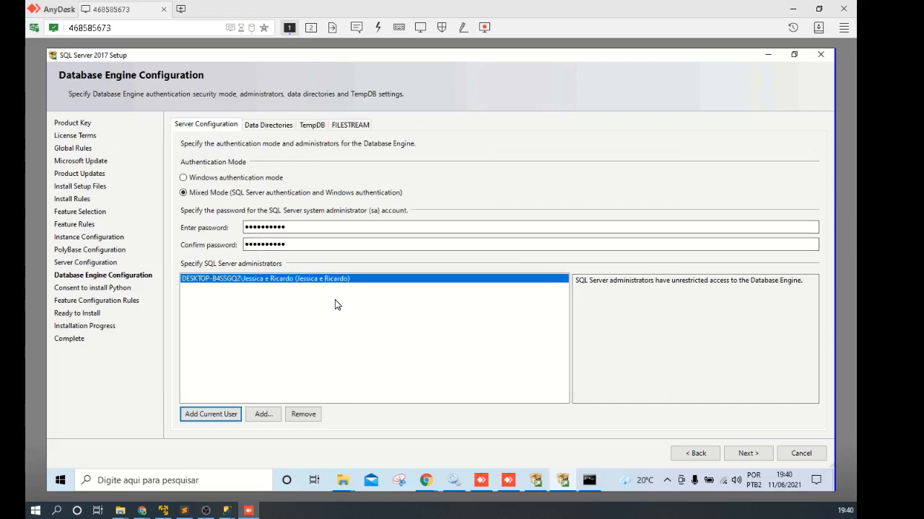
{"action": "left_click", "coordinate": [313, 244]}
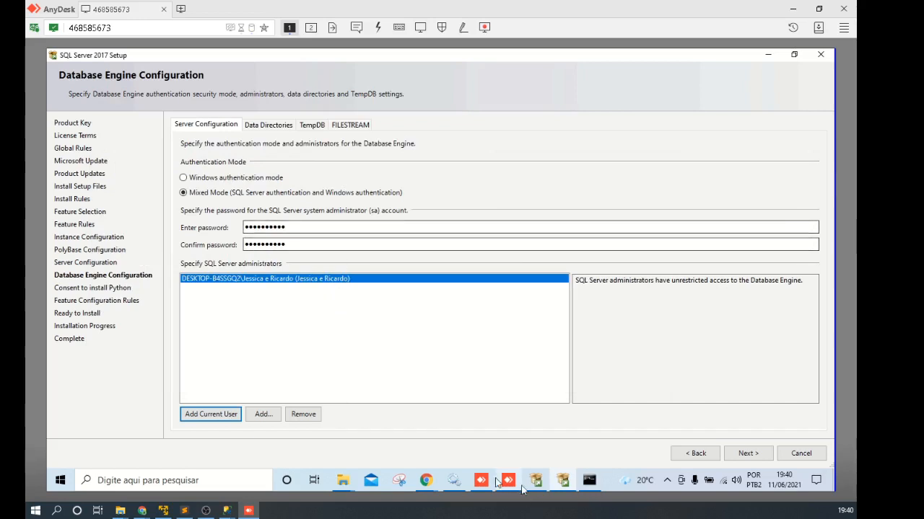
{"action": "type", "text": "••"}
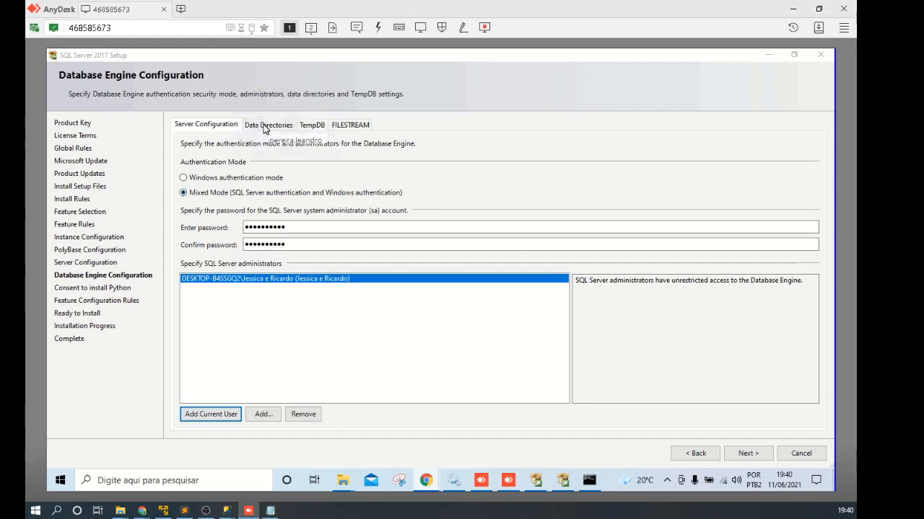
Step: On Data Directories, review the MSSQL14 instance folder and the Microsoft SQL Server root path
{"action": "left_click", "coordinate": [265, 127]}
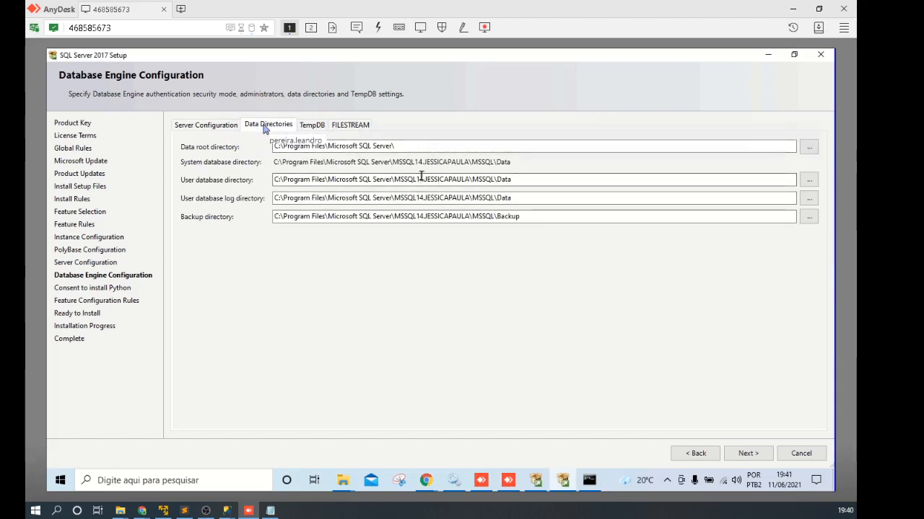
{"action": "left_click_drag", "start_coordinate": [394, 180], "coordinate": [468, 181]}
{"action": "left_click_drag", "start_coordinate": [424, 180], "coordinate": [466, 179]}
{"action": "double_click", "coordinate": [397, 180]}
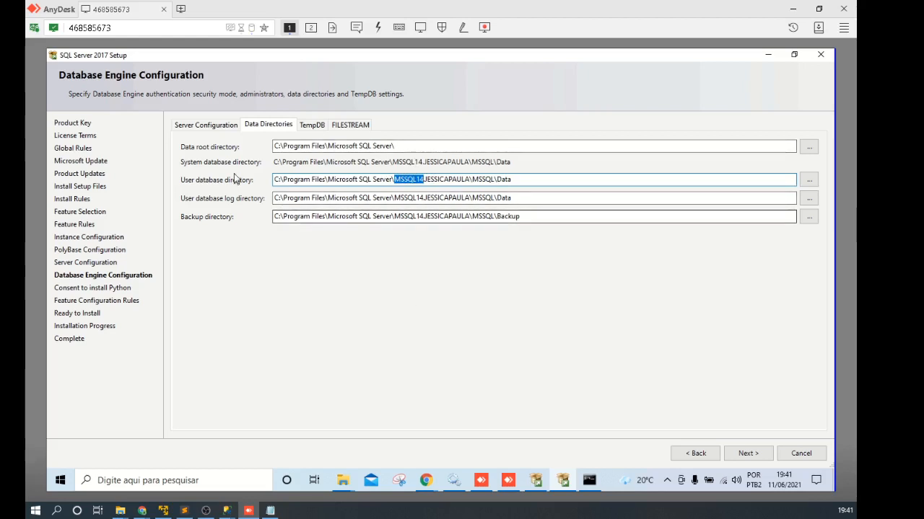
{"action": "left_click", "coordinate": [323, 145]}
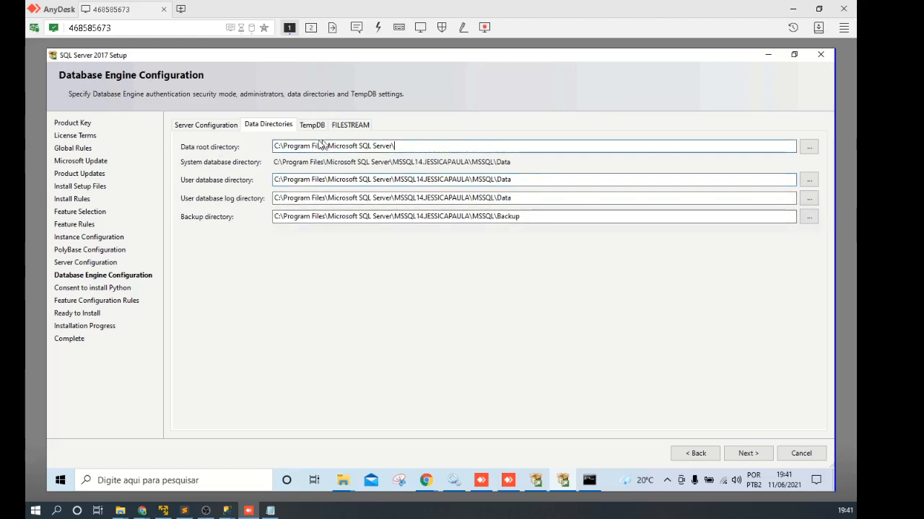
{"action": "left_click_drag", "start_coordinate": [333, 145], "coordinate": [407, 146]}
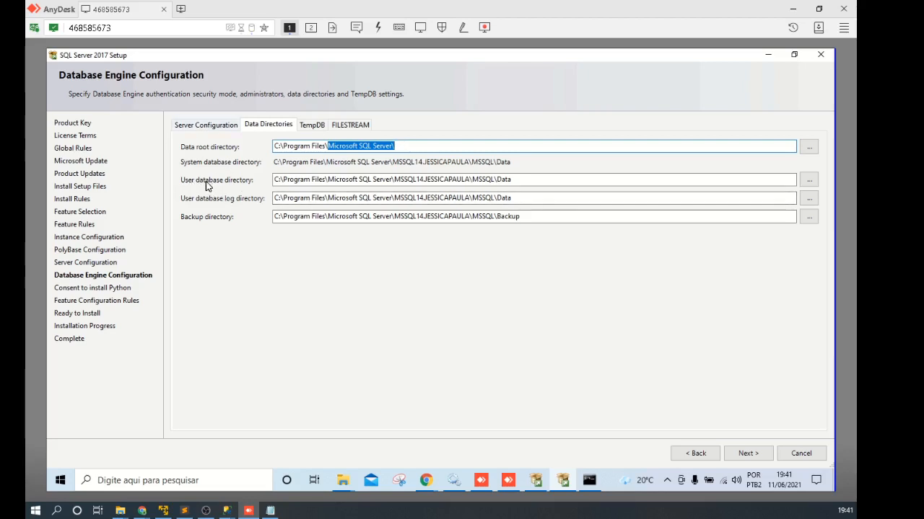
Step: Leave the default Data, log and Backup paths unchanged and bring up the TempDB settings
{"action": "left_click_drag", "start_coordinate": [487, 180], "coordinate": [522, 179]}
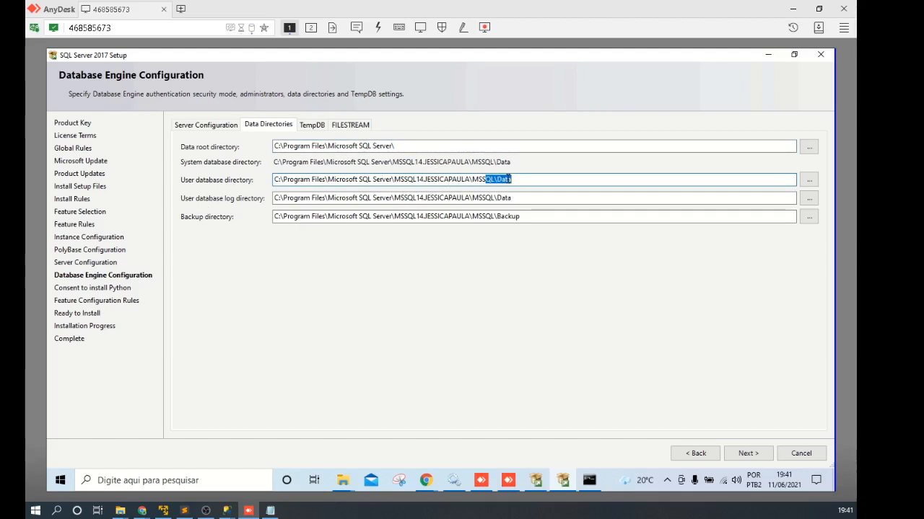
{"action": "left_click_drag", "start_coordinate": [494, 180], "coordinate": [513, 179]}
{"action": "left_click", "coordinate": [497, 180]}
{"action": "left_click", "coordinate": [498, 198]}
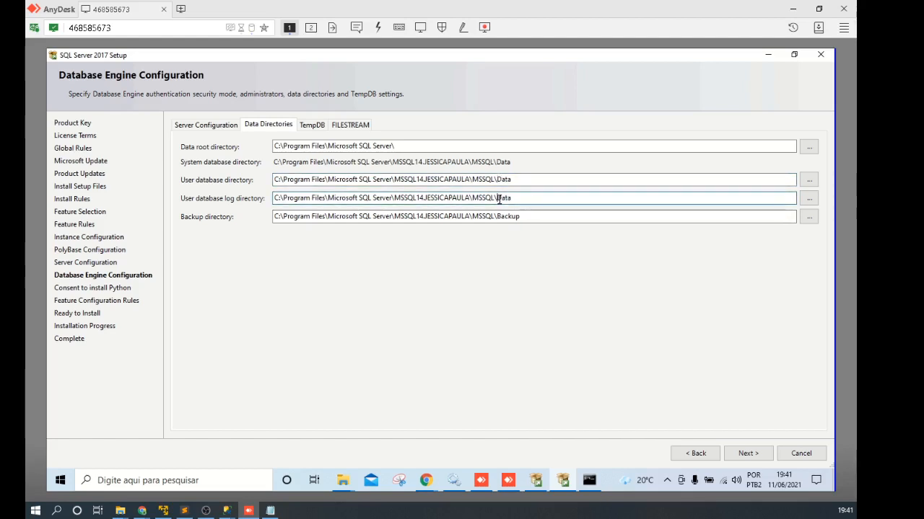
{"action": "left_click", "coordinate": [509, 216]}
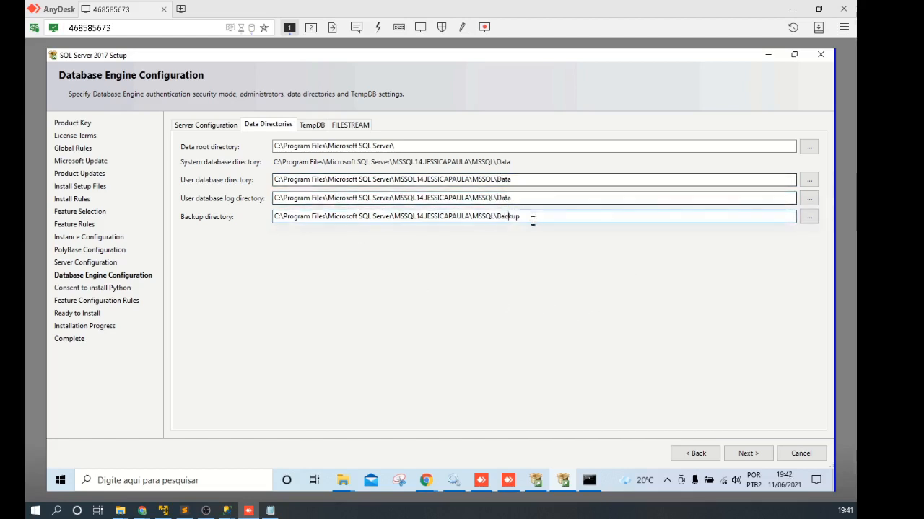
{"action": "double_click", "coordinate": [509, 217]}
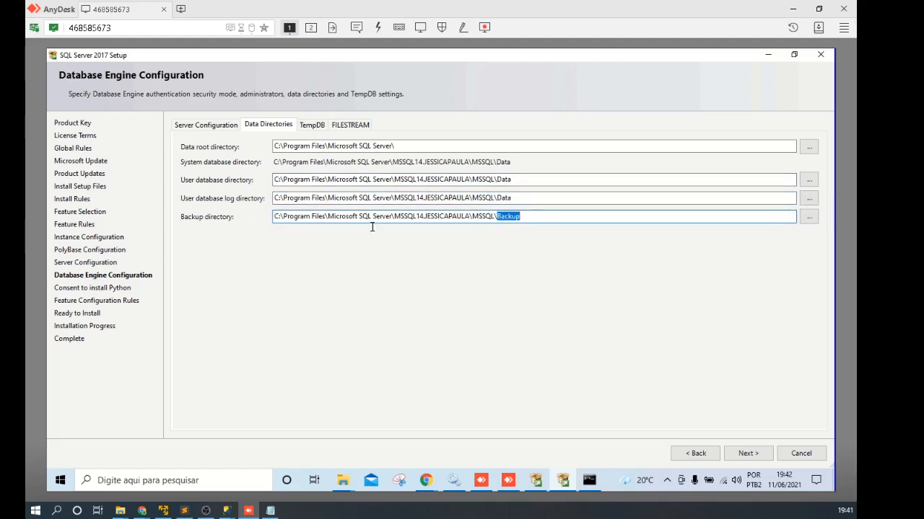
{"action": "left_click", "coordinate": [508, 211]}
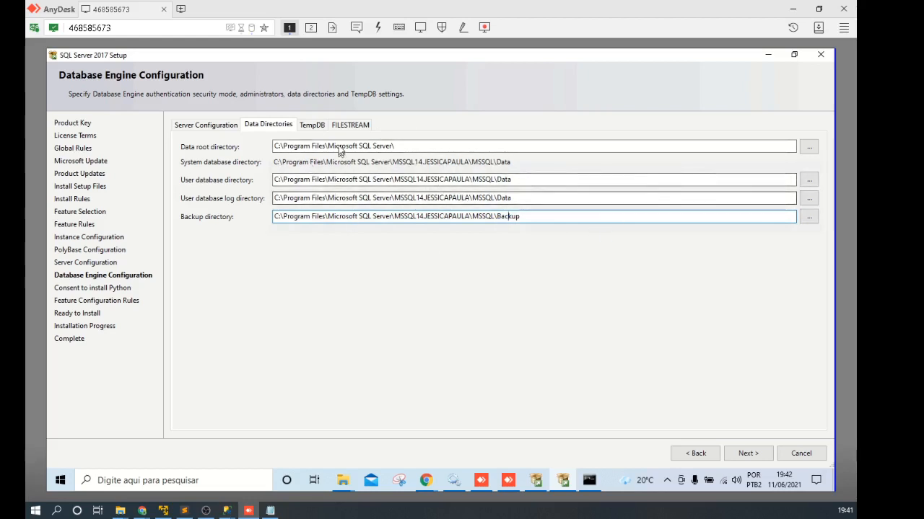
{"action": "left_click", "coordinate": [311, 126]}
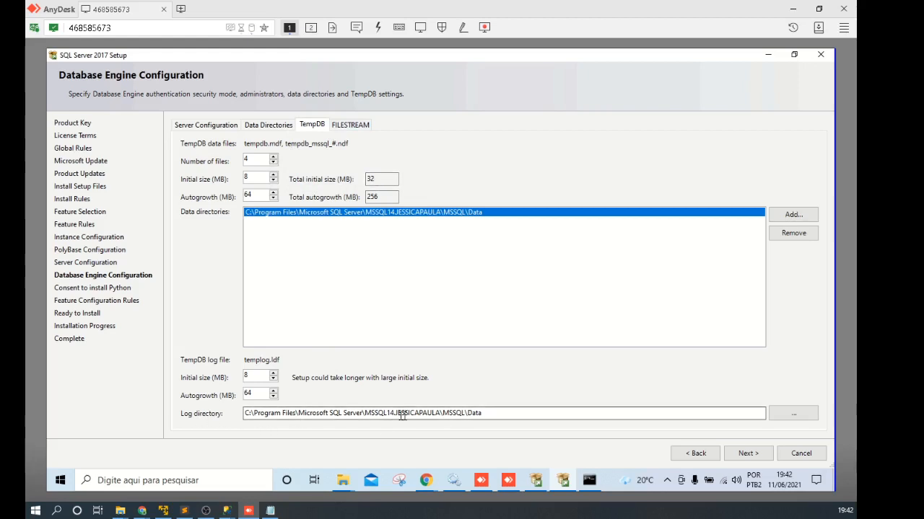
Step: Review the TempDB log directory path, leaving its MSSQL\Data default
{"action": "left_click", "coordinate": [452, 413]}
{"action": "left_click_drag", "start_coordinate": [444, 412], "coordinate": [484, 415]}
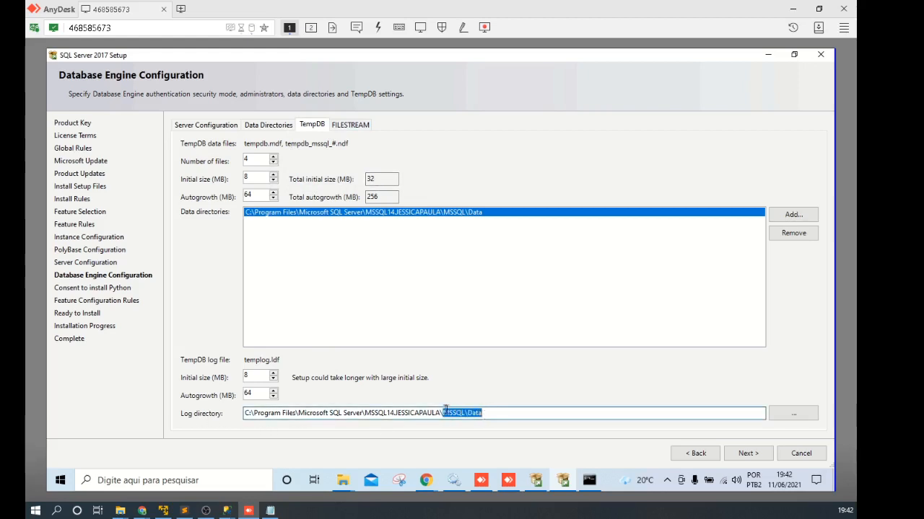
{"action": "left_click", "coordinate": [453, 415]}
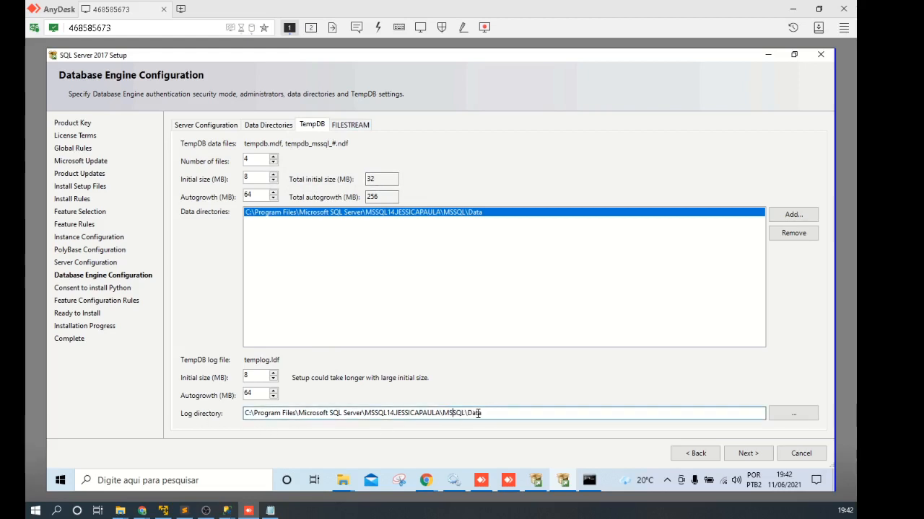
Step: Enable FILESTREAM for Transact-SQL access, recheck authentication and administrators, and proceed
{"action": "left_click", "coordinate": [350, 125]}
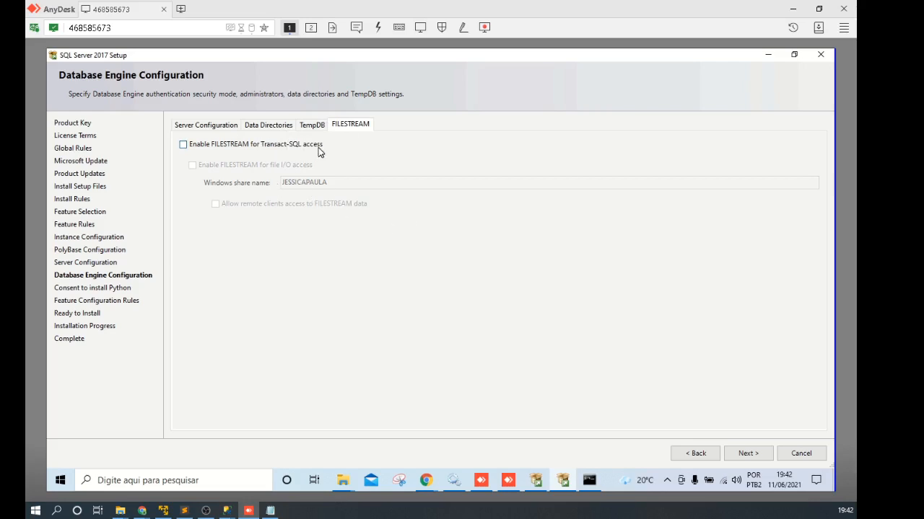
{"action": "left_click", "coordinate": [184, 145]}
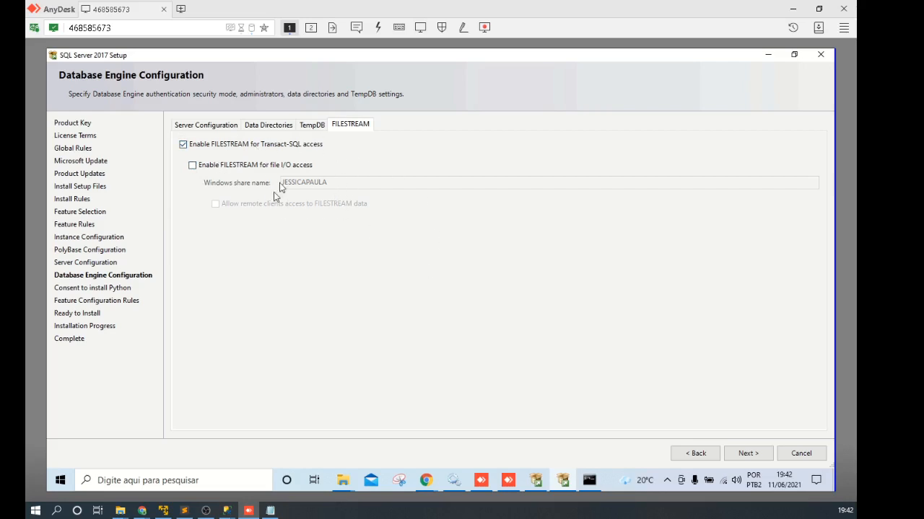
{"action": "left_click", "coordinate": [198, 126]}
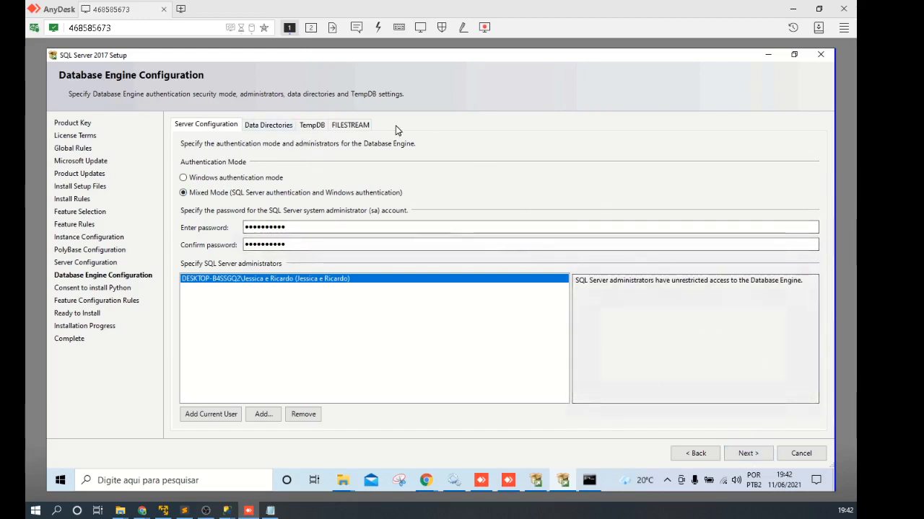
{"action": "left_click", "coordinate": [749, 455]}
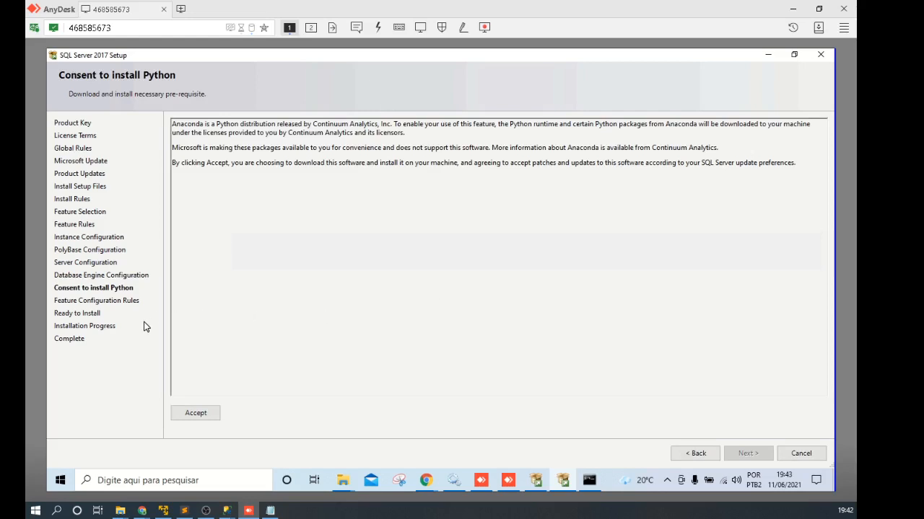
Step: Accept the Python (Anaconda) licence terms and continue to the Ready to Install summary
{"action": "left_click_drag", "start_coordinate": [176, 124], "coordinate": [202, 124]}
{"action": "left_click", "coordinate": [185, 121]}
{"action": "left_click", "coordinate": [196, 413]}
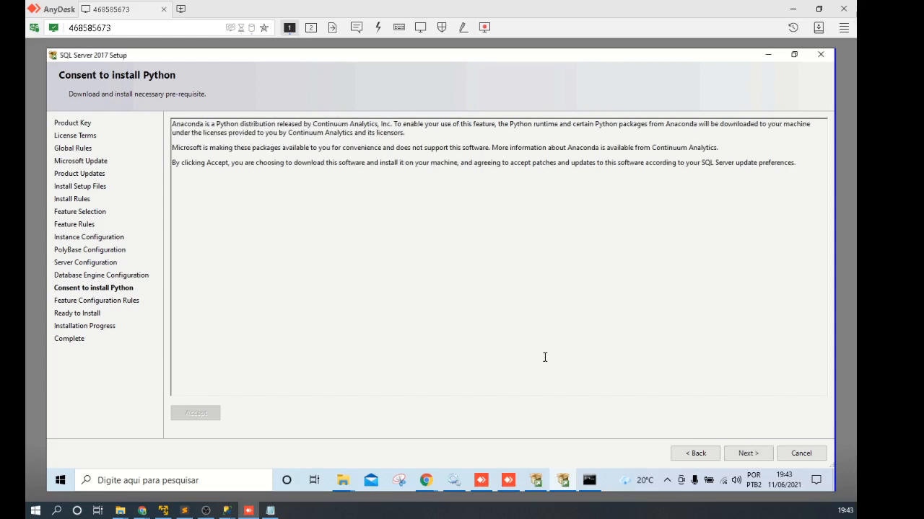
{"action": "left_click", "coordinate": [748, 453]}
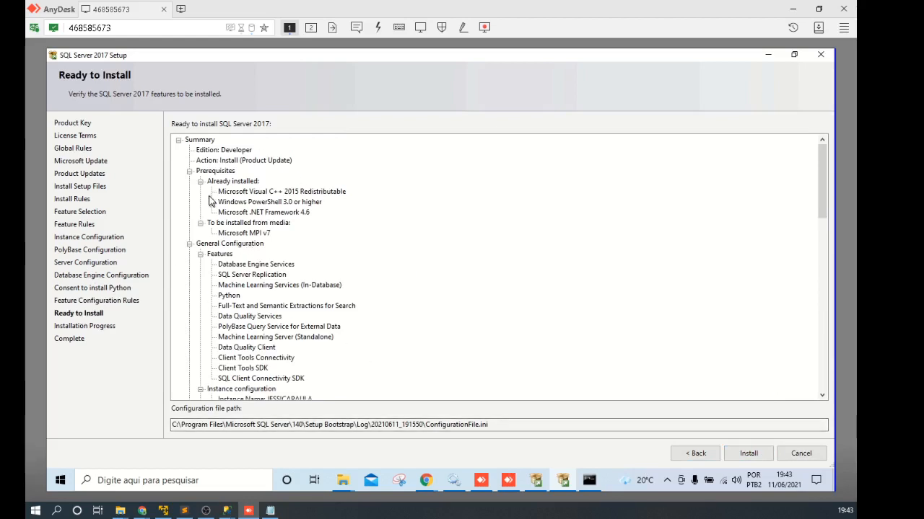
Step: Scroll through the Ready to Install summary, checking the Instance Name entry
{"action": "left_click", "coordinate": [200, 140]}
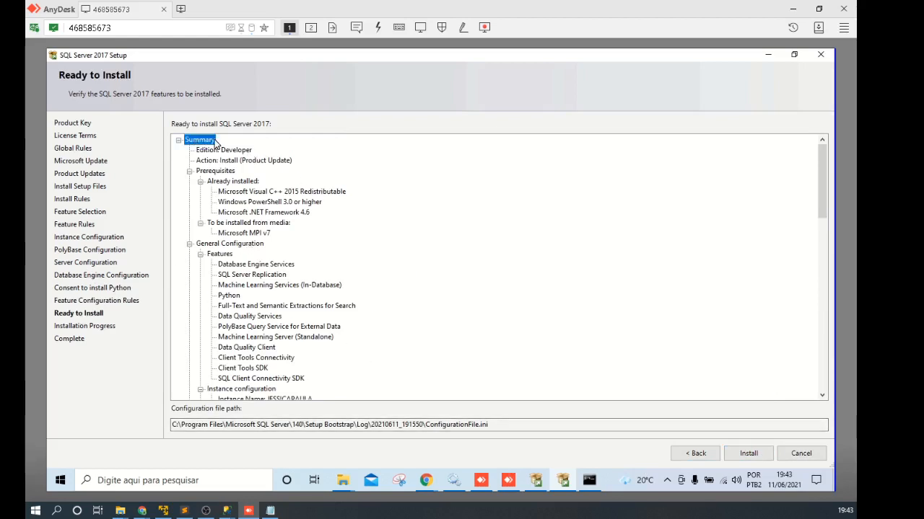
{"action": "scroll", "coordinate": [303, 260], "scroll_direction": "down", "scroll_amount": 3}
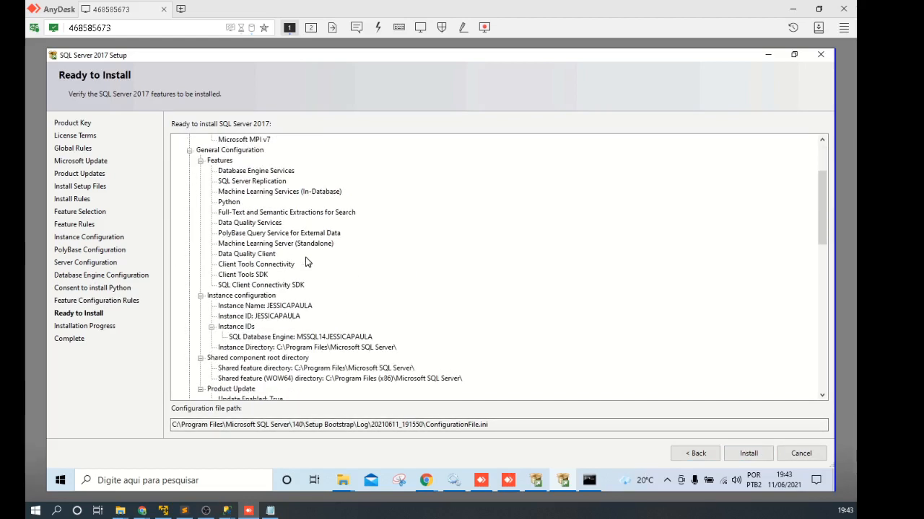
{"action": "scroll", "coordinate": [224, 186], "scroll_direction": "down", "scroll_amount": 3}
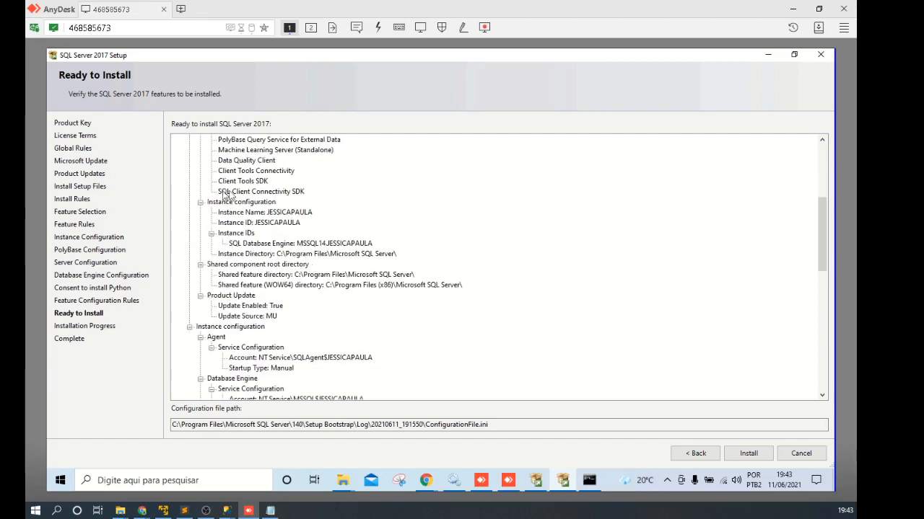
{"action": "left_click", "coordinate": [257, 214]}
{"action": "scroll", "coordinate": [310, 267], "scroll_direction": "down", "scroll_amount": 3}
{"action": "scroll", "coordinate": [272, 265], "scroll_direction": "up", "scroll_amount": 1}
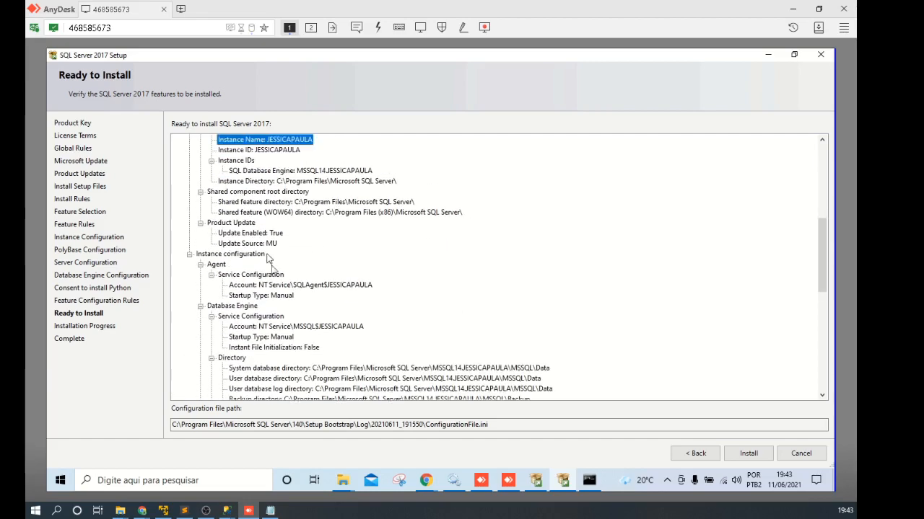
{"action": "scroll", "coordinate": [365, 285], "scroll_direction": "down", "scroll_amount": 7}
{"action": "scroll", "coordinate": [364, 285], "scroll_direction": "down", "scroll_amount": 4}
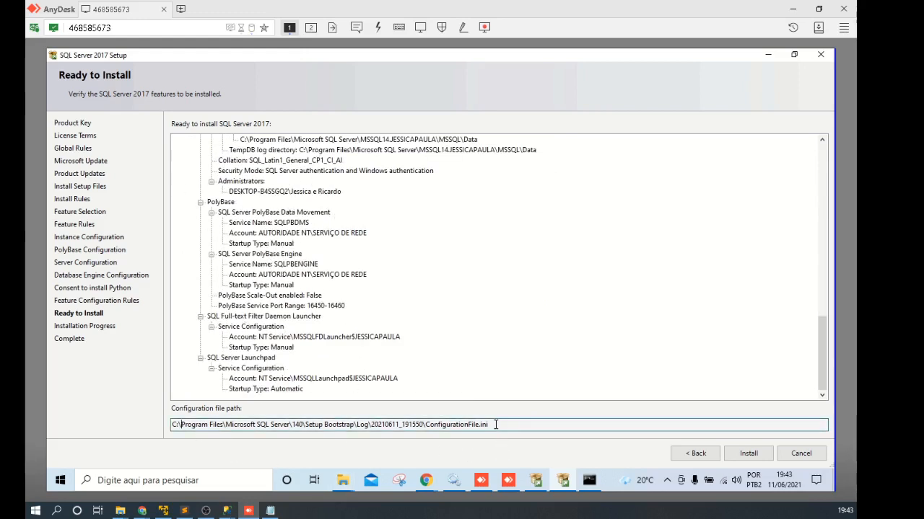
Step: Copy the ConfigurationFile.ini path from the summary and bring up the Run box
{"action": "left_click_drag", "start_coordinate": [495, 425], "coordinate": [154, 429]}
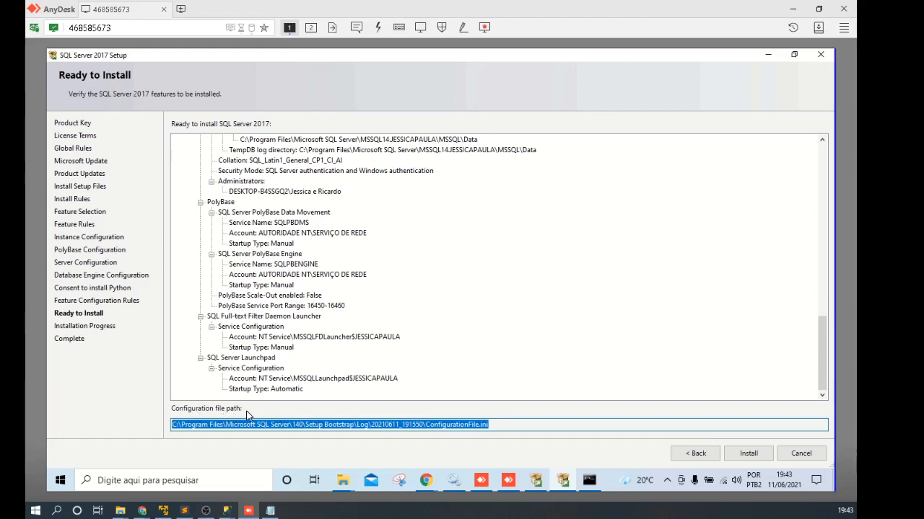
{"action": "left_click", "coordinate": [496, 425]}
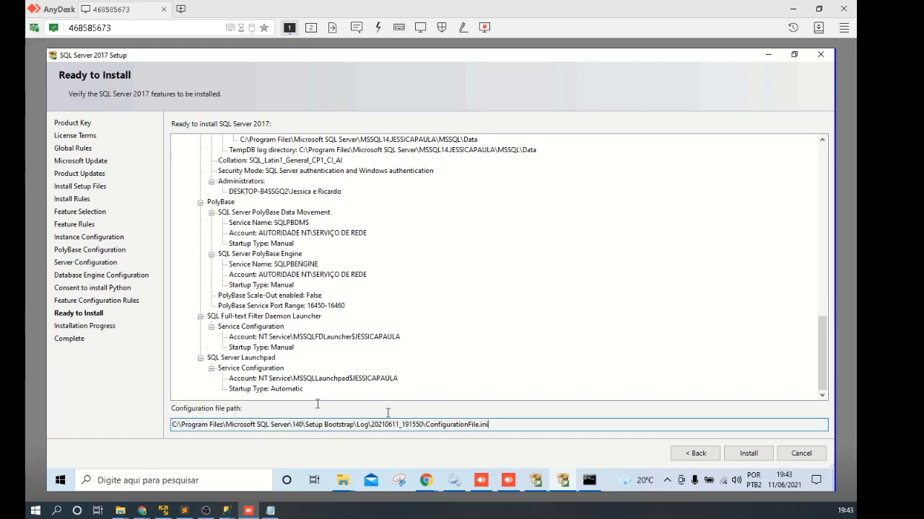
{"action": "key", "text": "ctrl+a"}
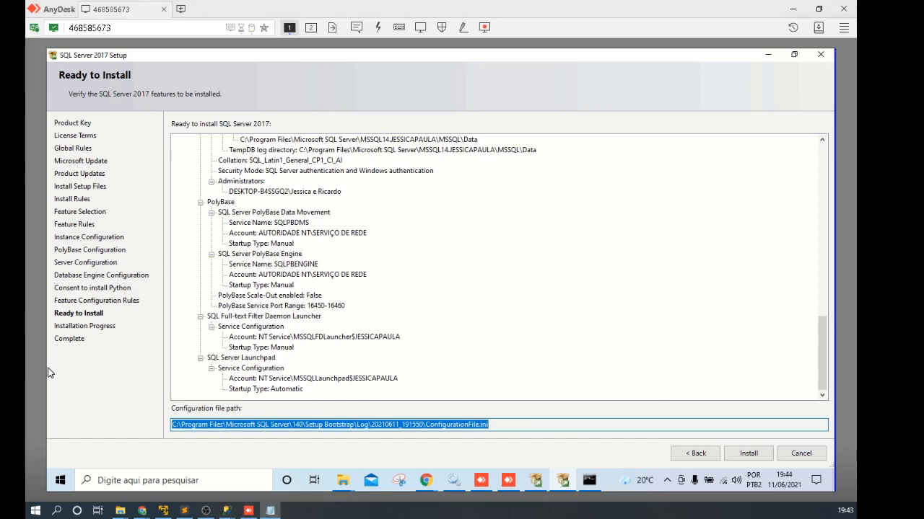
{"action": "right_click", "coordinate": [60, 480]}
{"action": "left_click", "coordinate": [104, 425]}
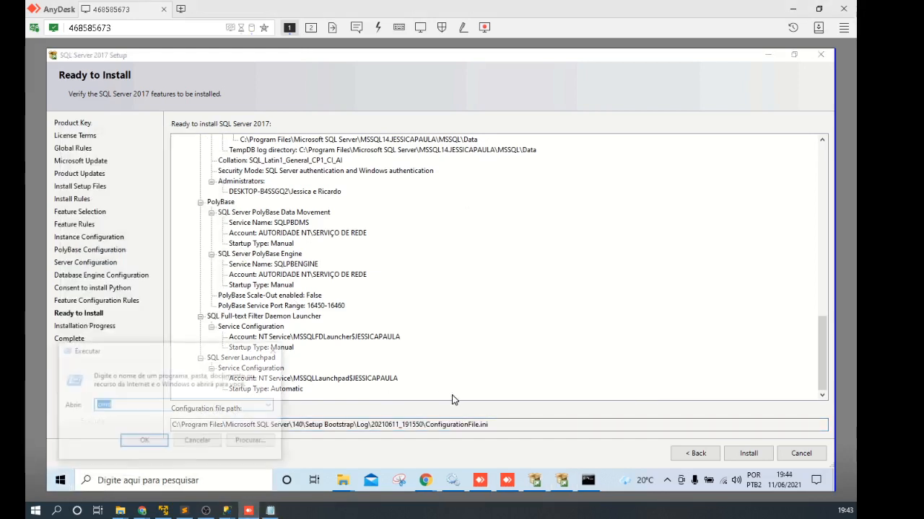
Step: Open ConfigurationFile.ini in Notepad from Run, read its settings including the port line, then close it
{"action": "key", "text": "ctrl+v"}
{"action": "key", "text": "Return"}
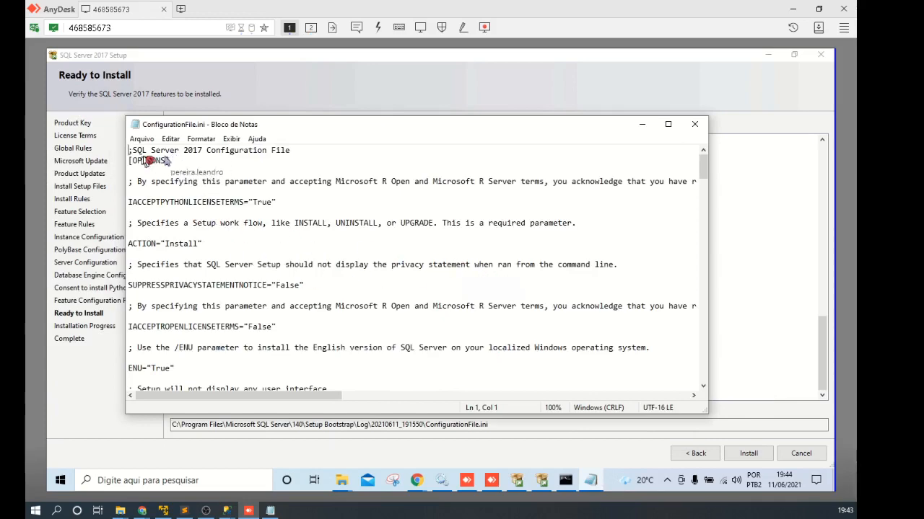
{"action": "left_click", "coordinate": [206, 313]}
{"action": "scroll", "coordinate": [298, 277], "scroll_direction": "down", "scroll_amount": 5}
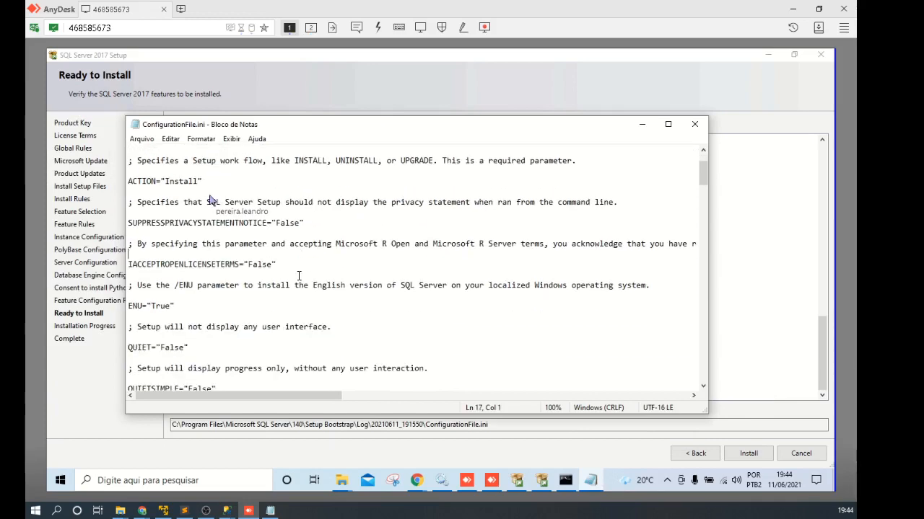
{"action": "scroll", "coordinate": [301, 288], "scroll_direction": "down", "scroll_amount": 4}
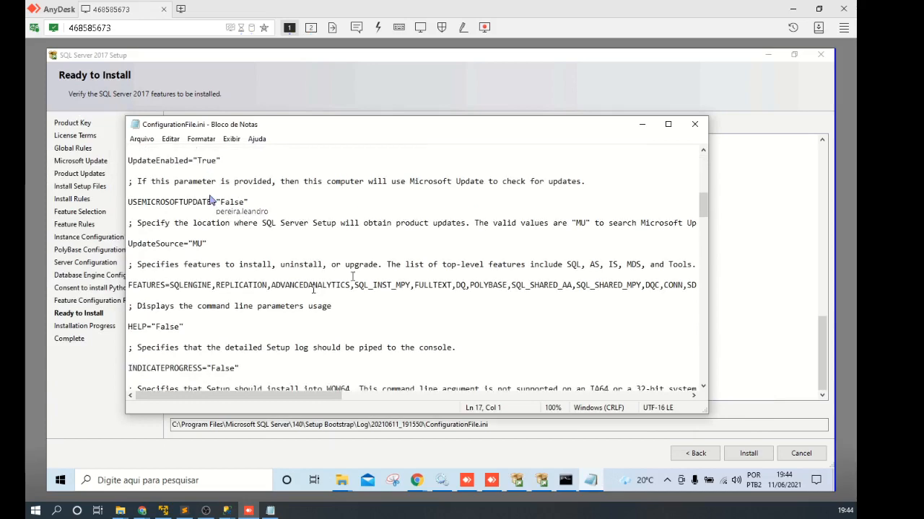
{"action": "scroll", "coordinate": [417, 297], "scroll_direction": "down", "scroll_amount": 2}
{"action": "scroll", "coordinate": [412, 298], "scroll_direction": "down", "scroll_amount": 8}
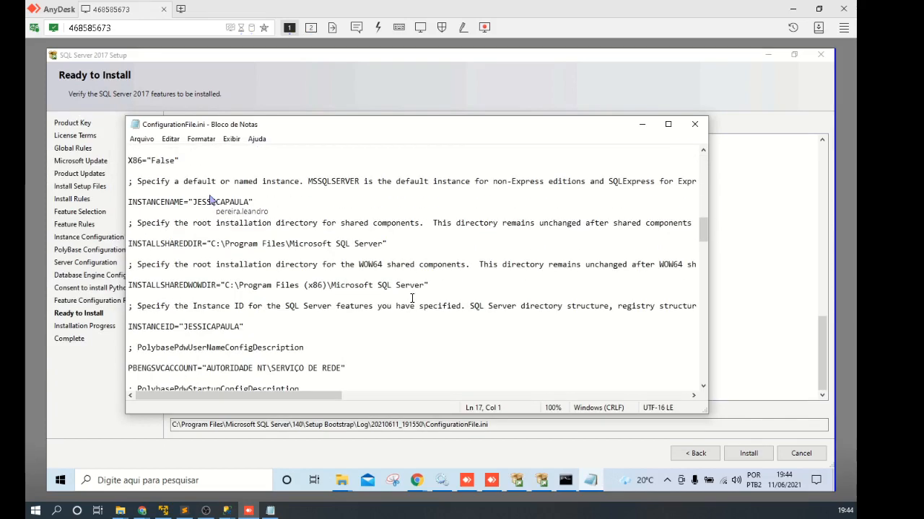
{"action": "scroll", "coordinate": [412, 298], "scroll_direction": "down", "scroll_amount": 9}
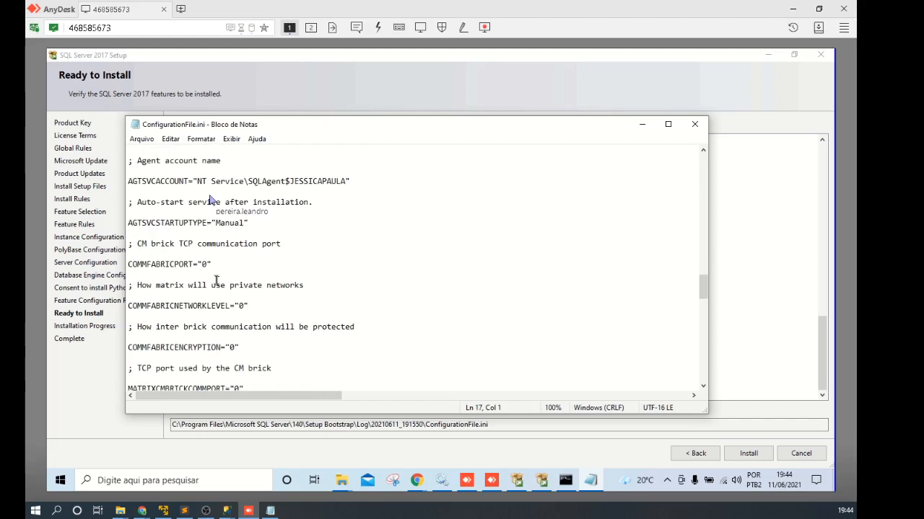
{"action": "left_click", "coordinate": [173, 324]}
{"action": "left_click", "coordinate": [484, 242]}
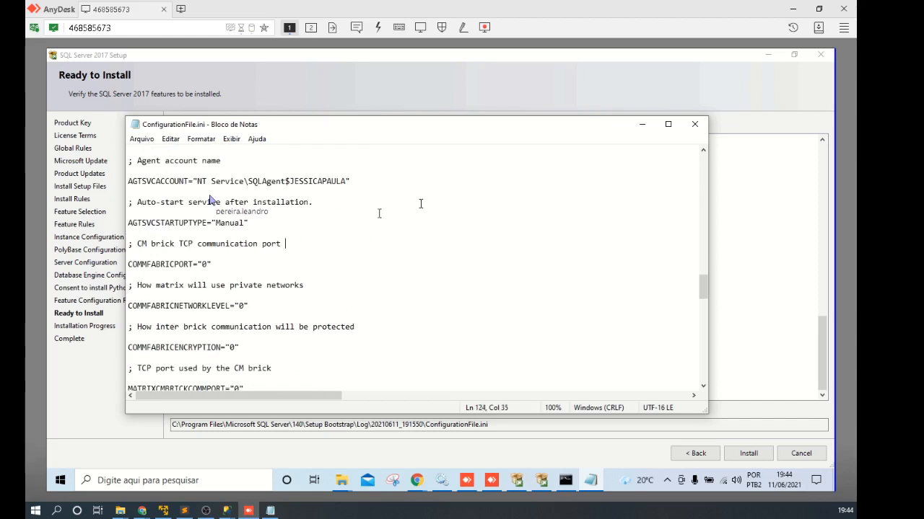
{"action": "left_click", "coordinate": [694, 127]}
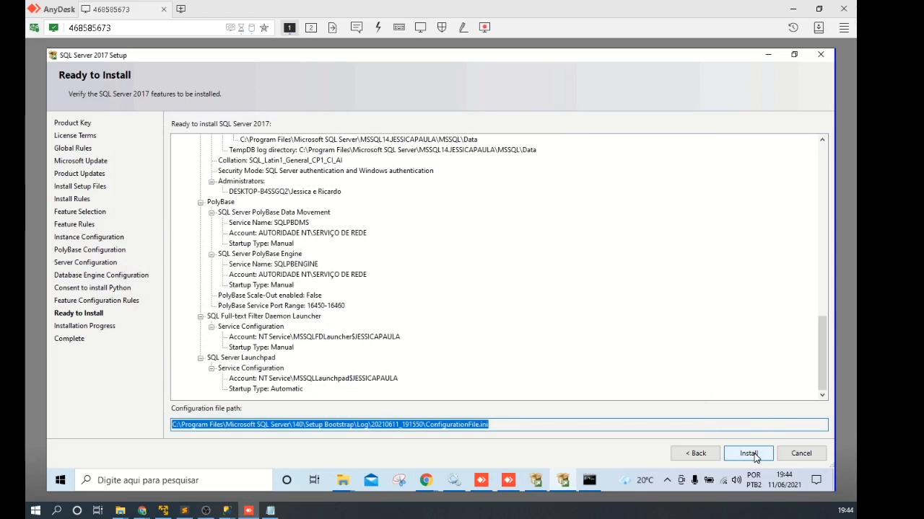
Step: Start the SQL Server 2017 installation
{"action": "left_click", "coordinate": [750, 455]}
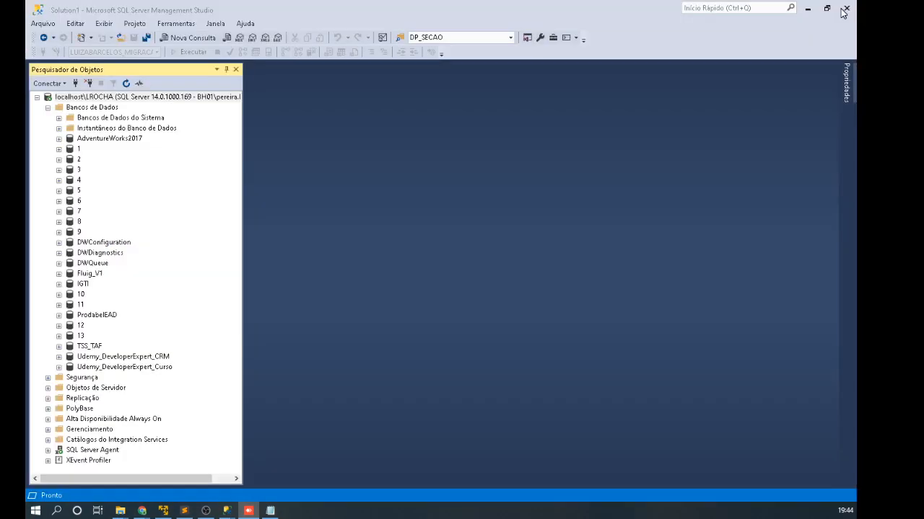
Step: Close the AnyDesk window and disconnect Management Studio's Object Explorer from the local server
{"action": "left_click", "coordinate": [842, 11]}
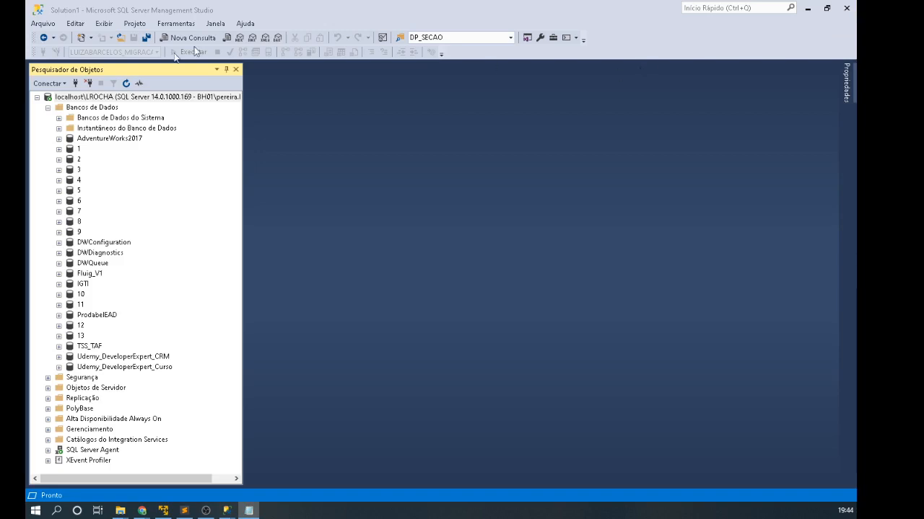
{"action": "left_click", "coordinate": [612, 21]}
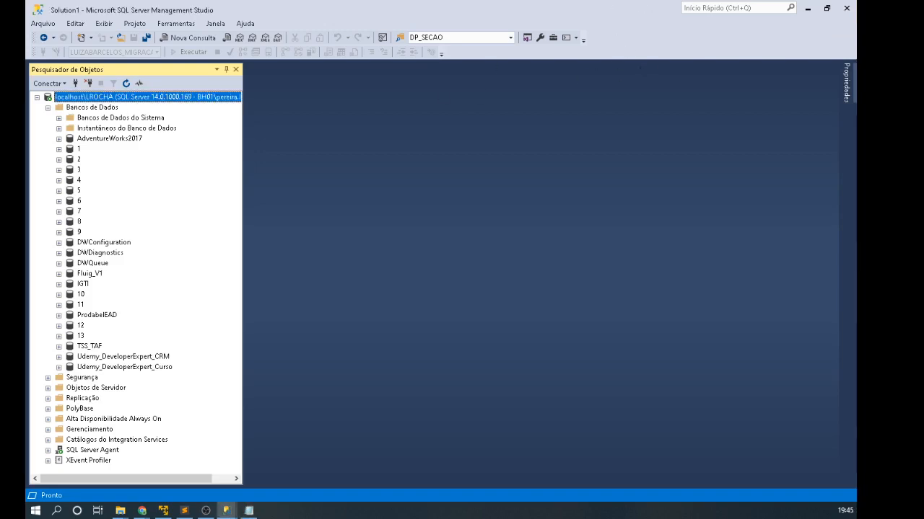
{"action": "left_click", "coordinate": [142, 511]}
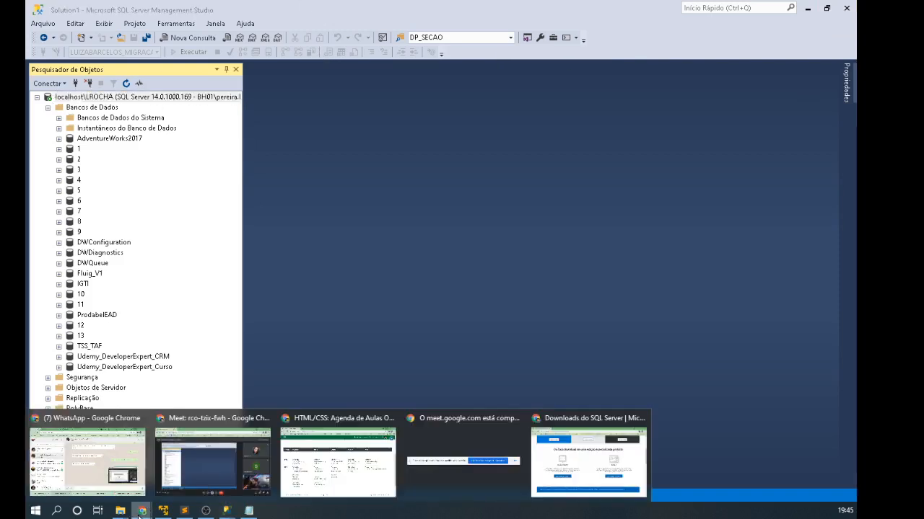
{"action": "left_click", "coordinate": [234, 466]}
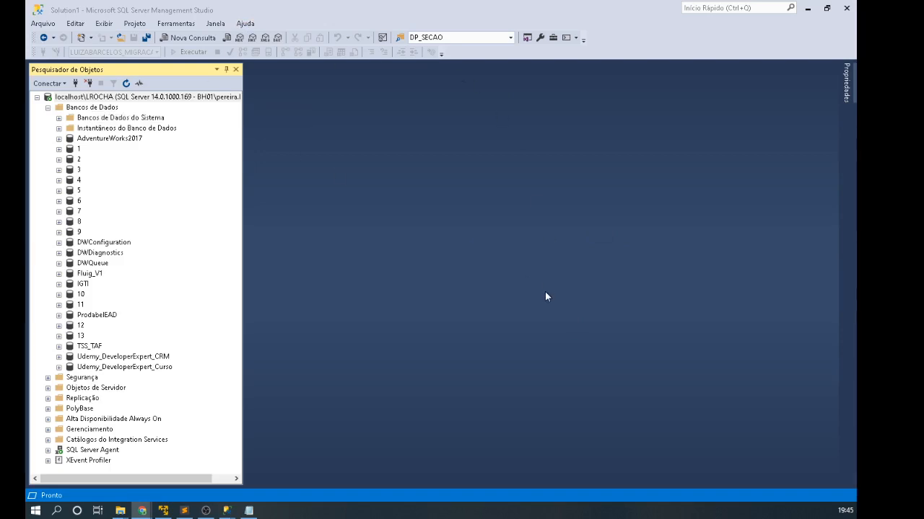
{"action": "left_click", "coordinate": [89, 84]}
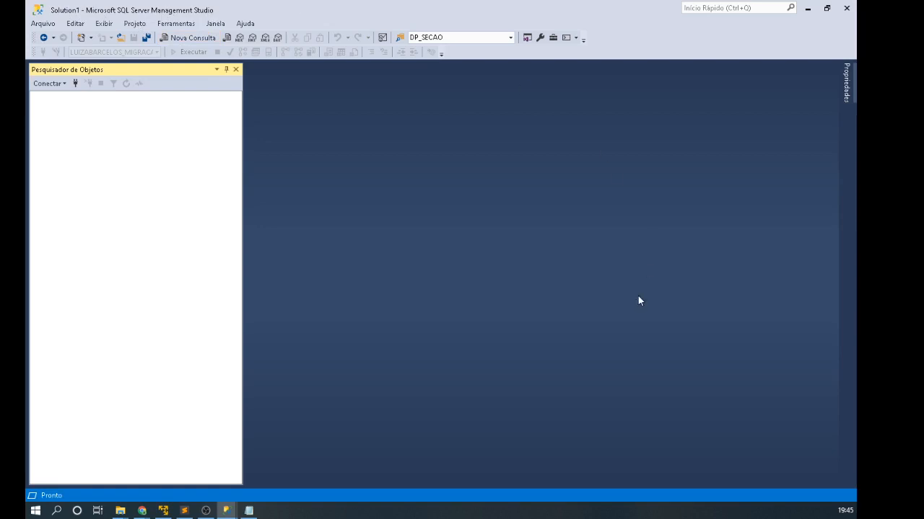
Step: Start a new connection to localhost\LROCHA, reviewing the server name and Windows authentication
{"action": "left_click", "coordinate": [75, 83]}
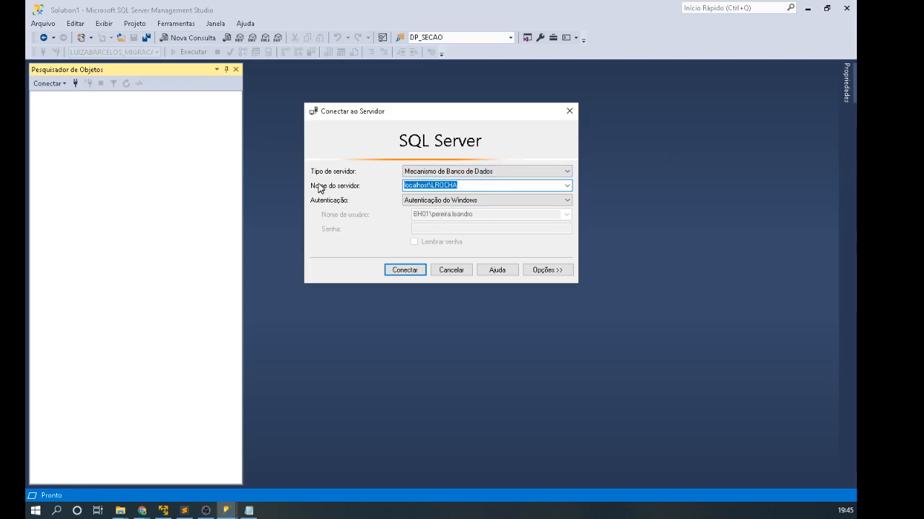
{"action": "left_click", "coordinate": [430, 185]}
{"action": "left_click_drag", "start_coordinate": [430, 185], "coordinate": [371, 183]}
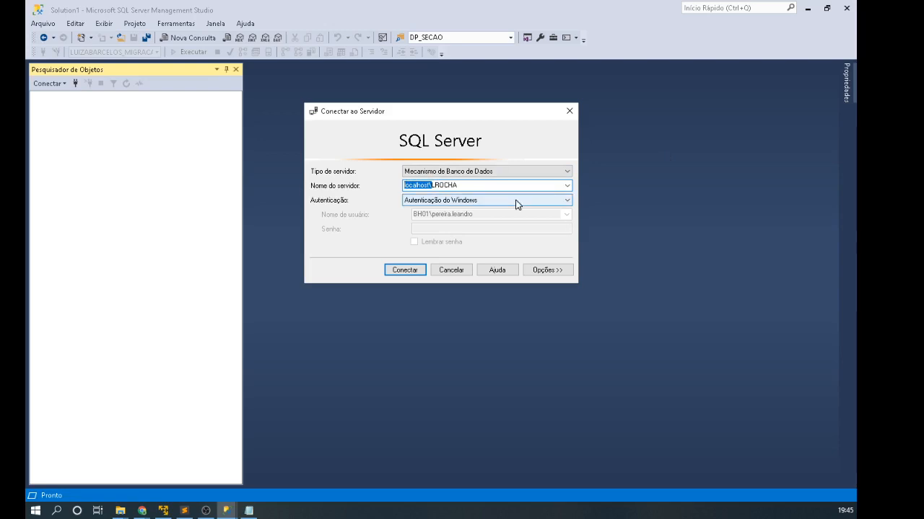
{"action": "left_click_drag", "start_coordinate": [438, 185], "coordinate": [474, 185]}
{"action": "left_click", "coordinate": [474, 185]}
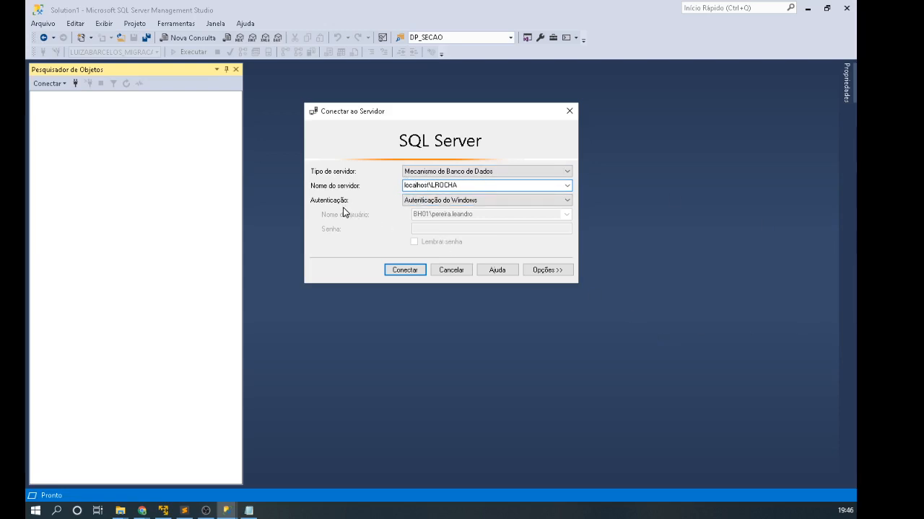
{"action": "left_click", "coordinate": [499, 205]}
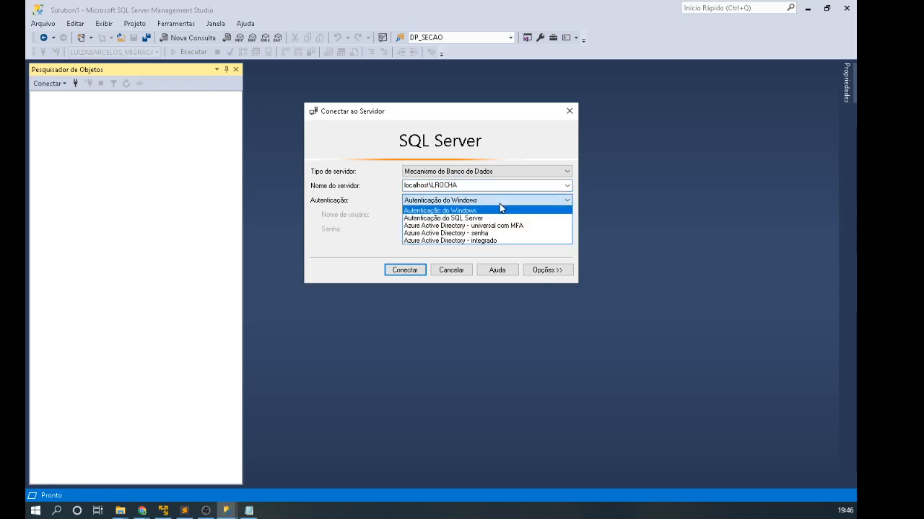
{"action": "left_click", "coordinate": [451, 212]}
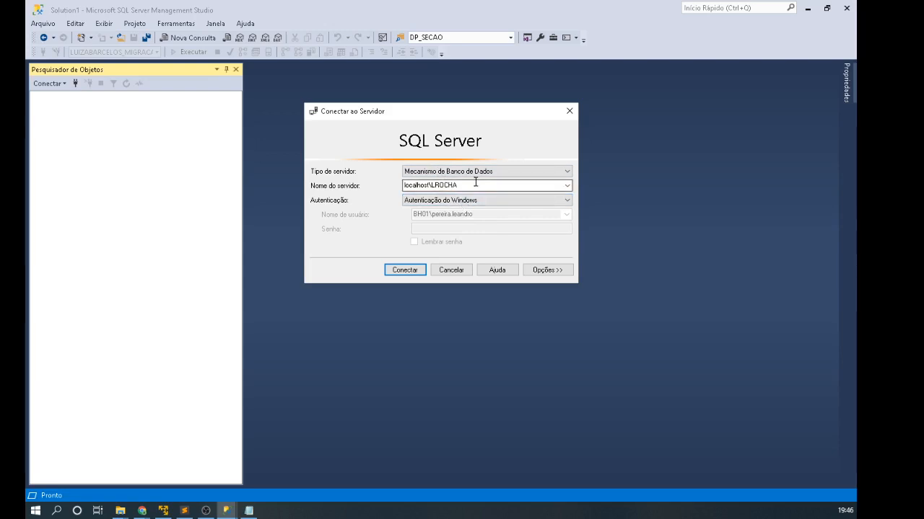
Step: Try SQL Server authentication with login sa, then revert to Windows authentication and connect
{"action": "left_click", "coordinate": [496, 200]}
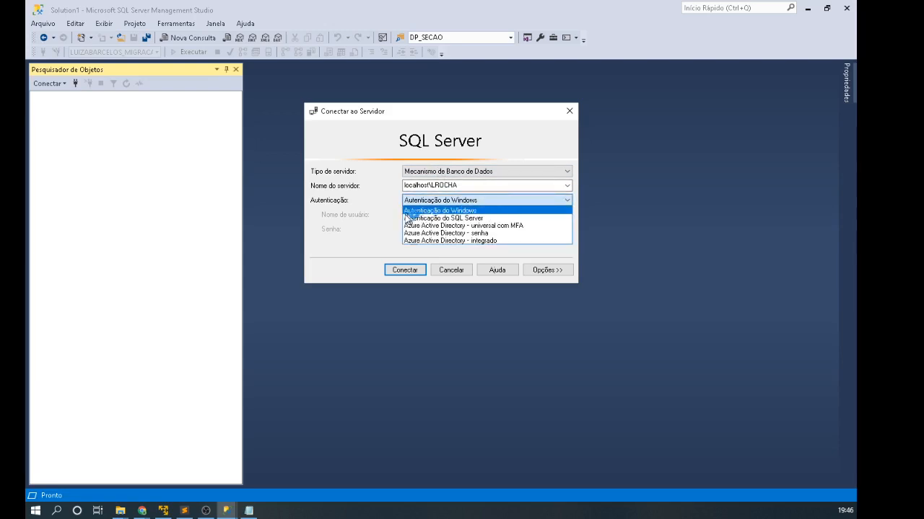
{"action": "left_click", "coordinate": [458, 218]}
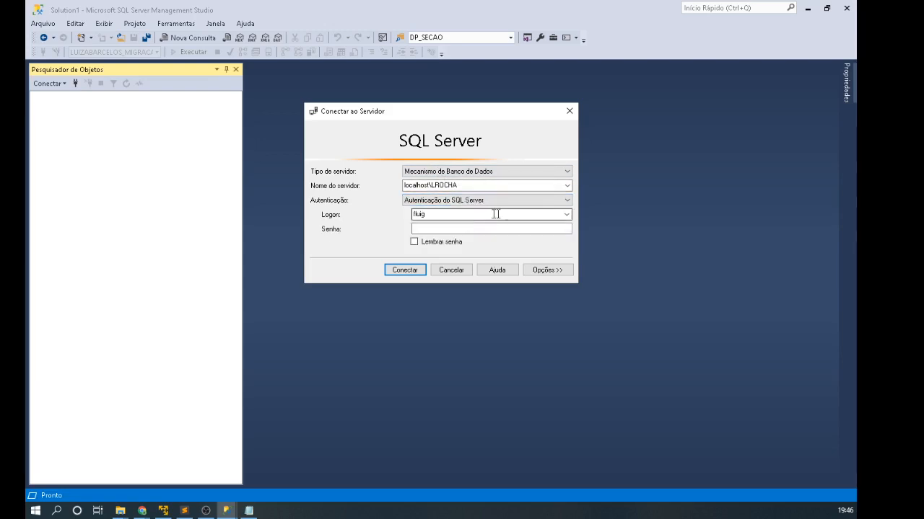
{"action": "double_click", "coordinate": [435, 214]}
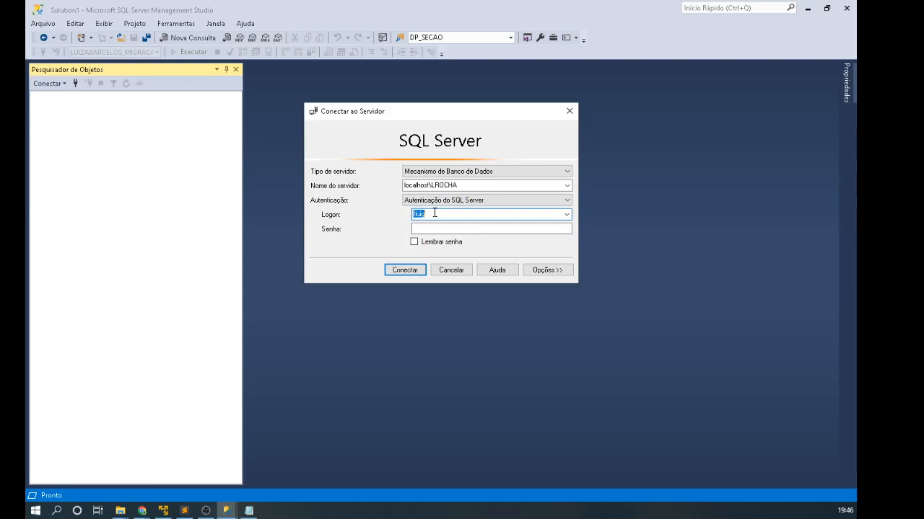
{"action": "left_click", "coordinate": [567, 214]}
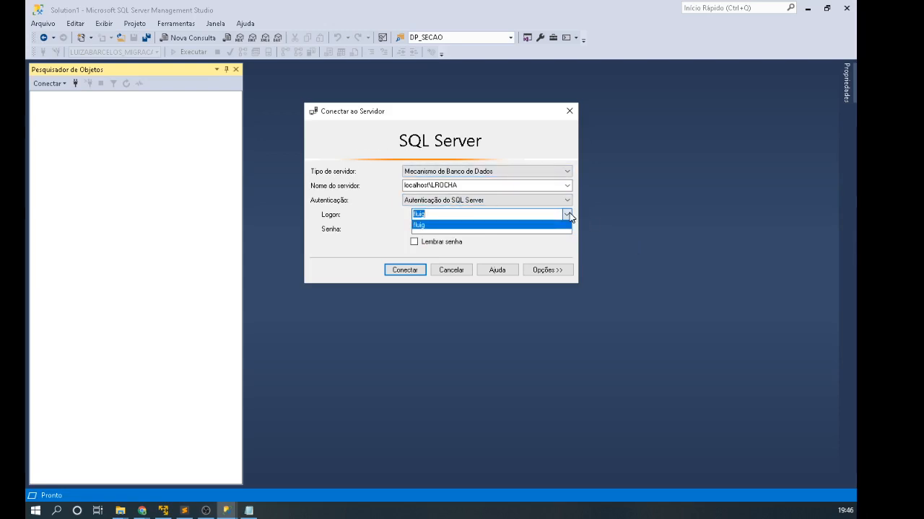
{"action": "type", "text": "sa"}
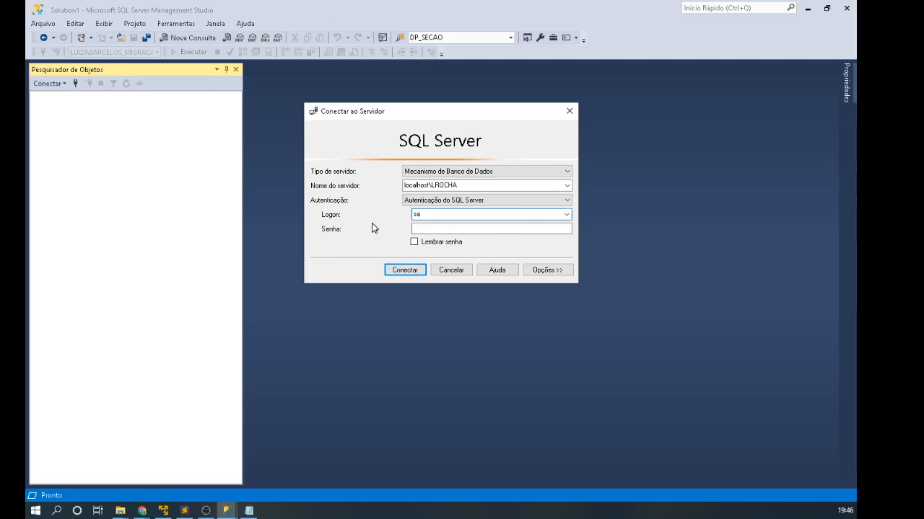
{"action": "left_click", "coordinate": [438, 228]}
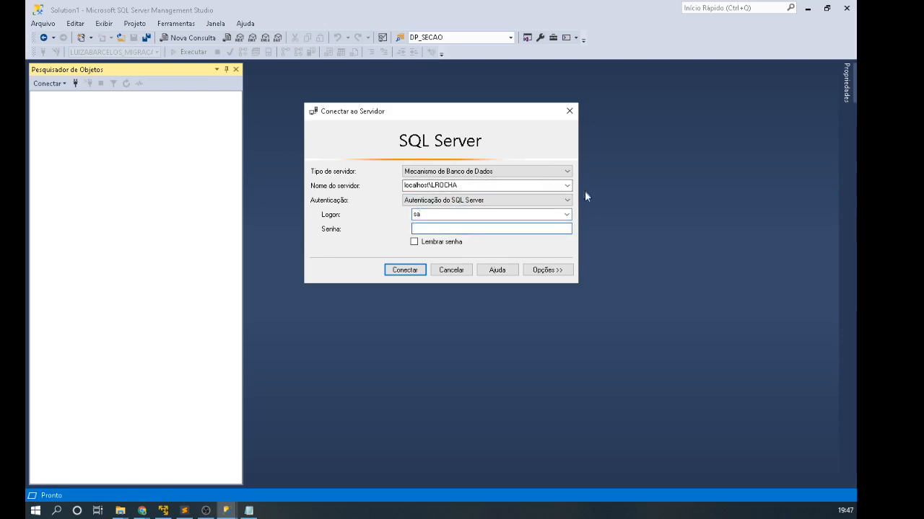
{"action": "left_click", "coordinate": [564, 201]}
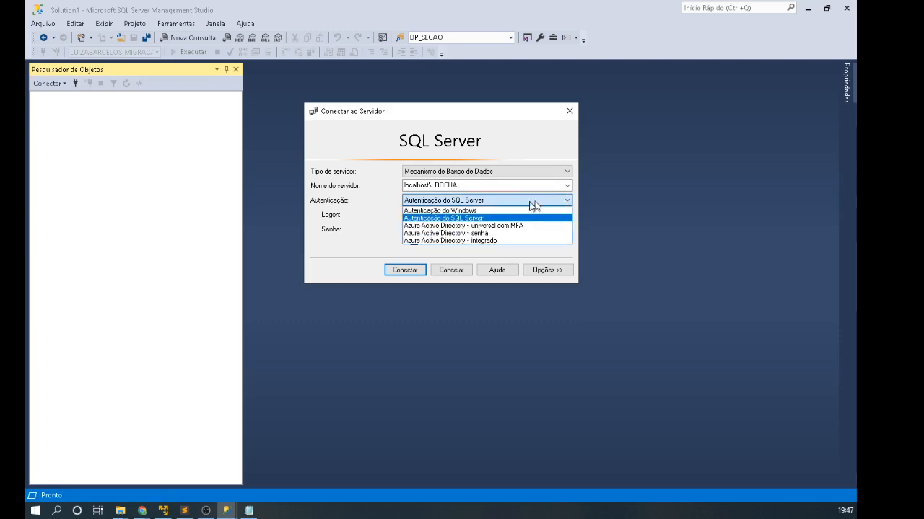
{"action": "left_click", "coordinate": [428, 210]}
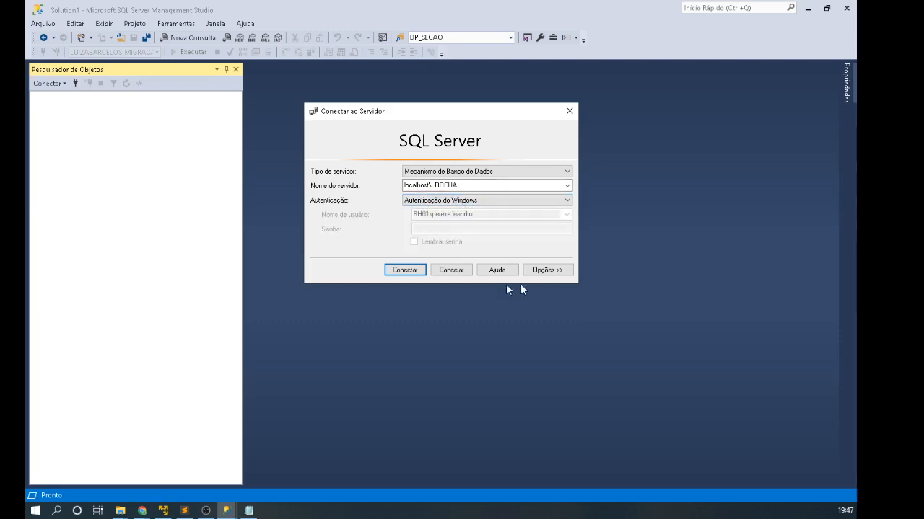
{"action": "left_click", "coordinate": [404, 269]}
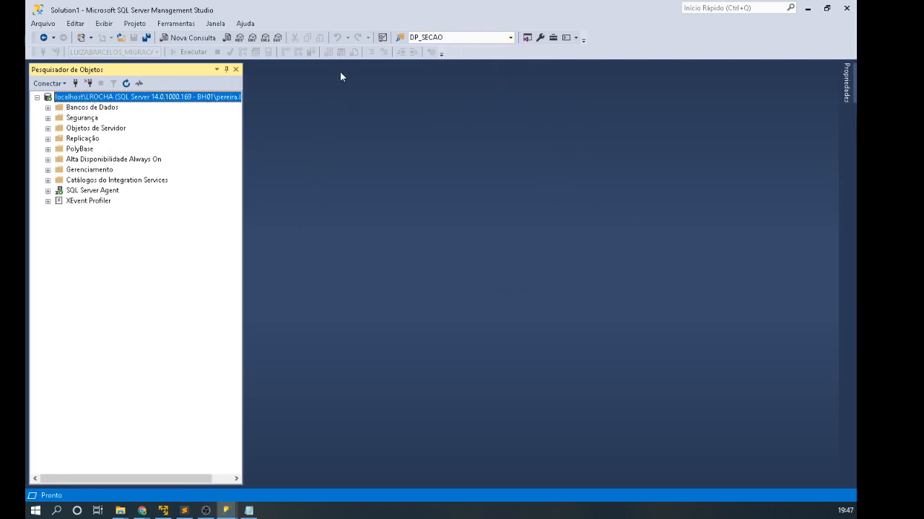
Step: Look through the file, edit, view, project and tools menus
{"action": "left_click", "coordinate": [40, 24]}
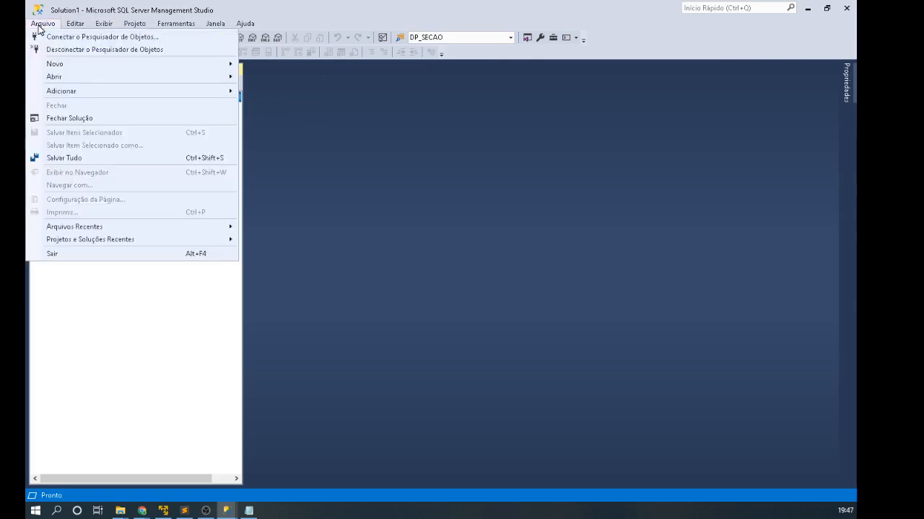
{"action": "left_click", "coordinate": [75, 24]}
{"action": "left_click", "coordinate": [75, 24]}
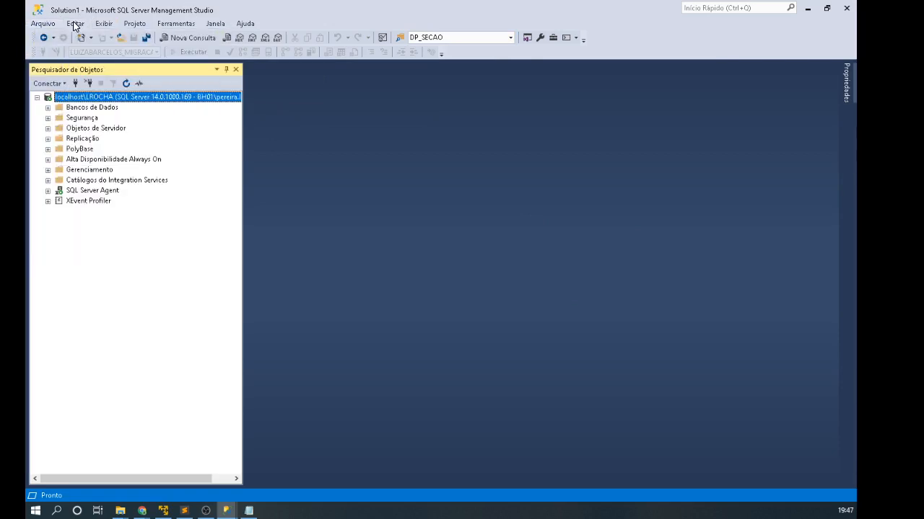
{"action": "left_click", "coordinate": [75, 24]}
{"action": "left_click", "coordinate": [75, 23]}
{"action": "left_click", "coordinate": [104, 24]}
{"action": "left_click", "coordinate": [104, 24]}
{"action": "left_click", "coordinate": [142, 24]}
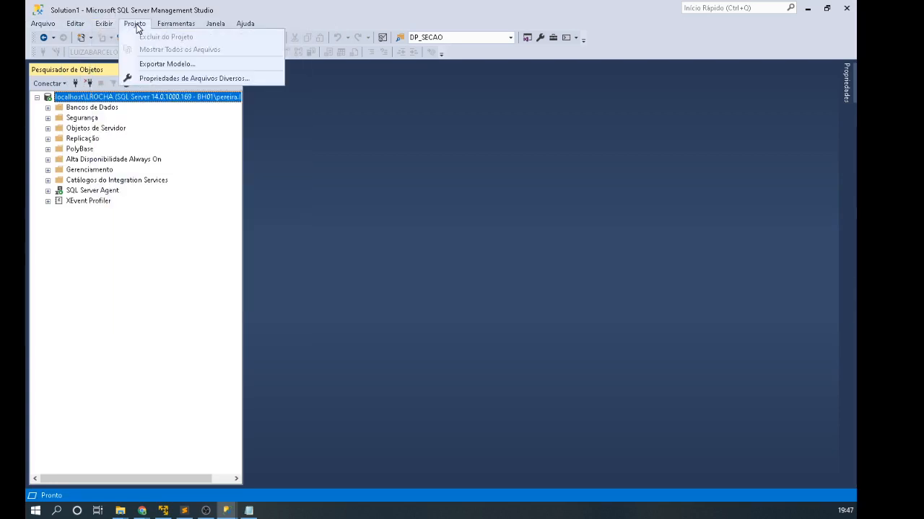
{"action": "left_click", "coordinate": [138, 26]}
{"action": "left_click", "coordinate": [181, 24]}
{"action": "left_click", "coordinate": [183, 24]}
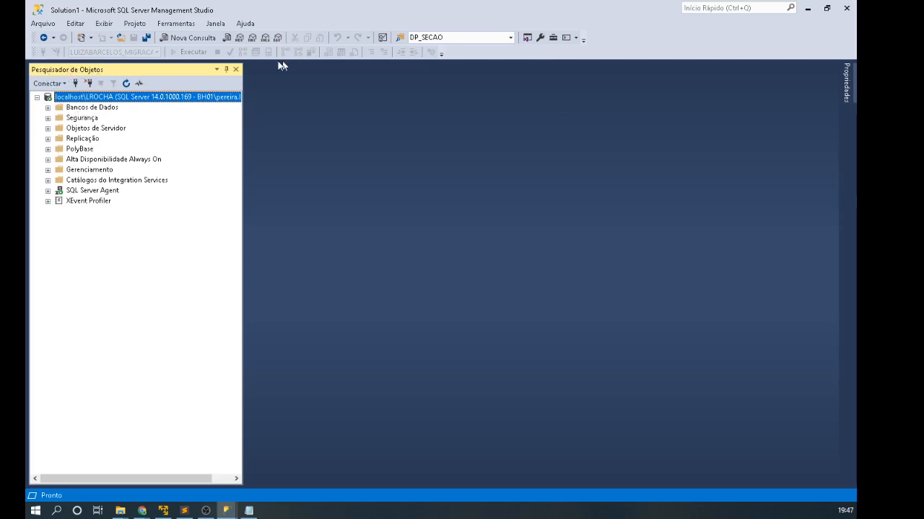
Step: Close Object Explorer, reopen it via Exibir, toggle auto-hide, redock it, and expand Bancos de Dados
{"action": "left_click", "coordinate": [235, 70]}
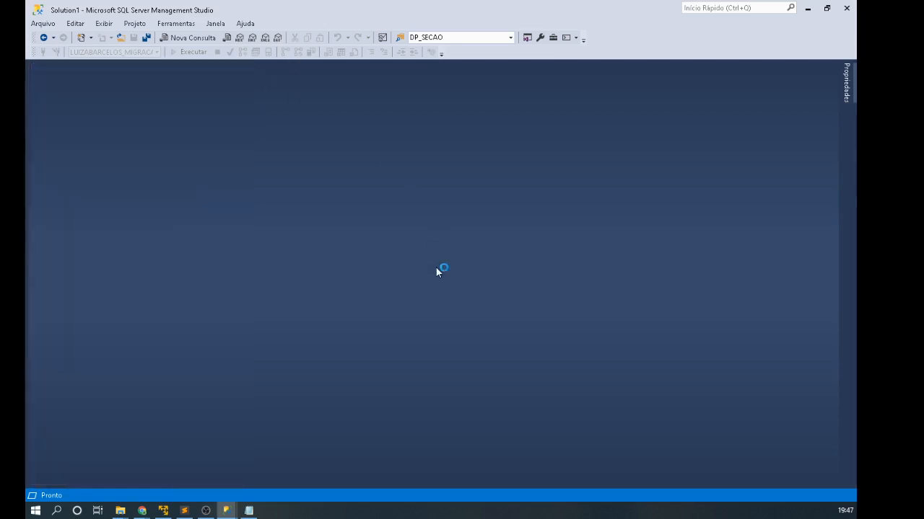
{"action": "left_click", "coordinate": [99, 25]}
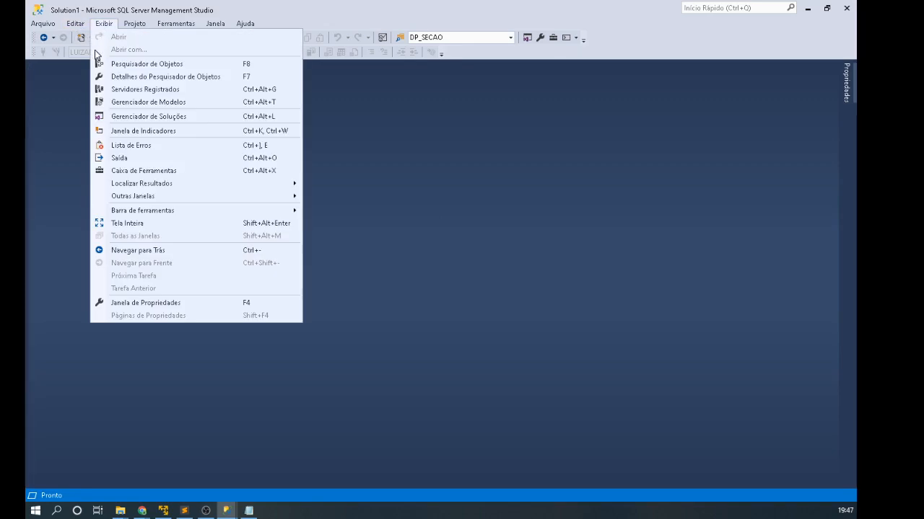
{"action": "left_click", "coordinate": [205, 65]}
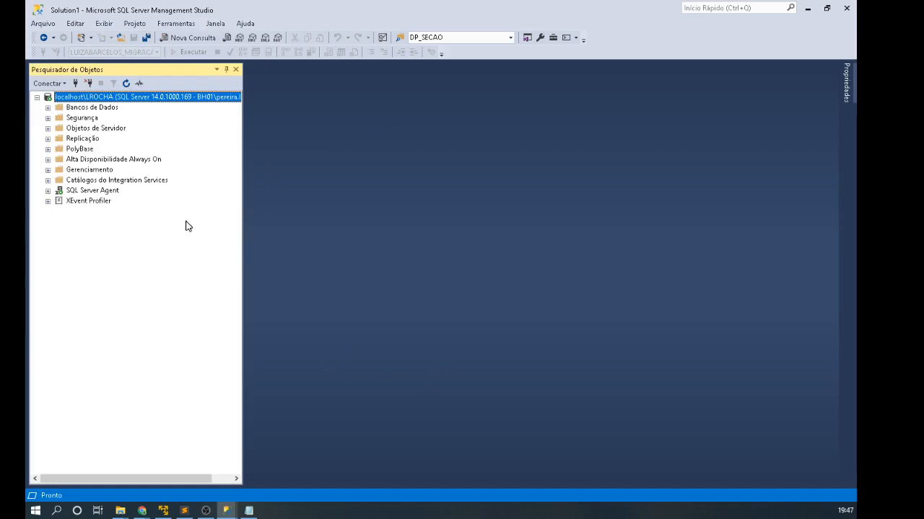
{"action": "left_click", "coordinate": [225, 70]}
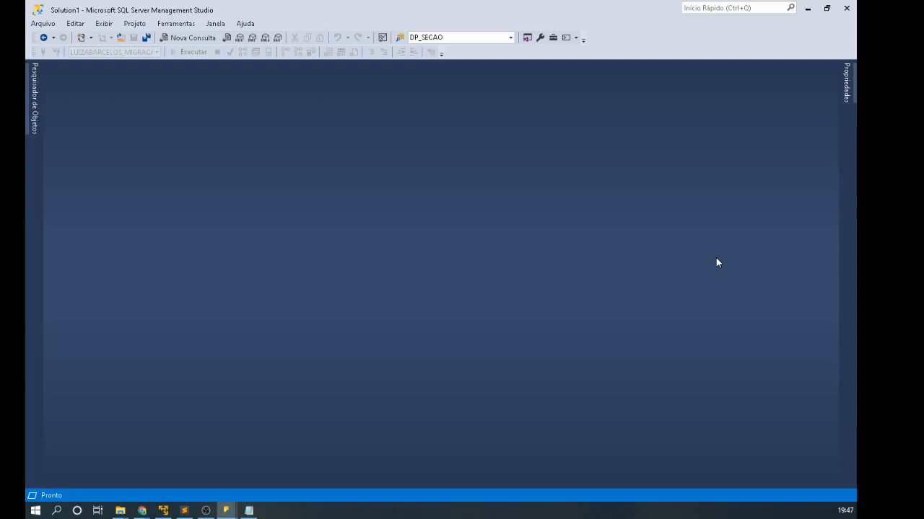
{"action": "left_click", "coordinate": [29, 98]}
{"action": "left_click", "coordinate": [360, 69]}
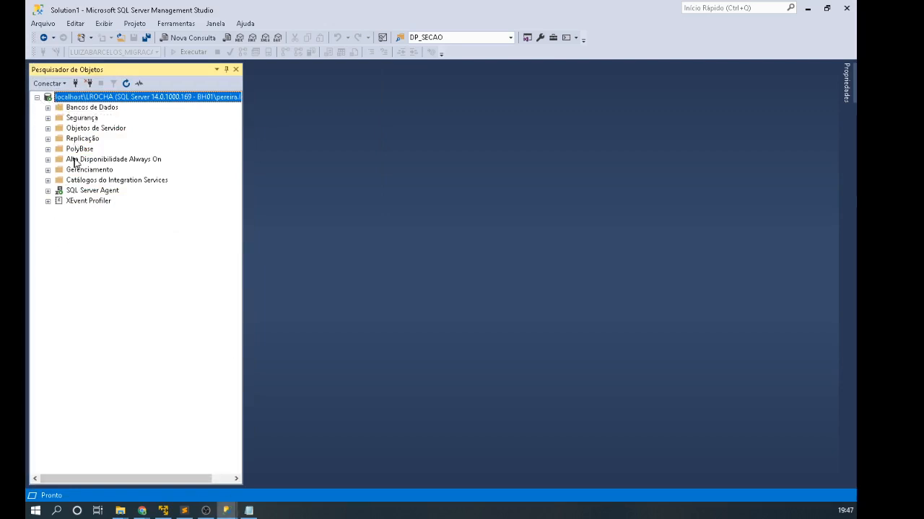
{"action": "left_click", "coordinate": [48, 108]}
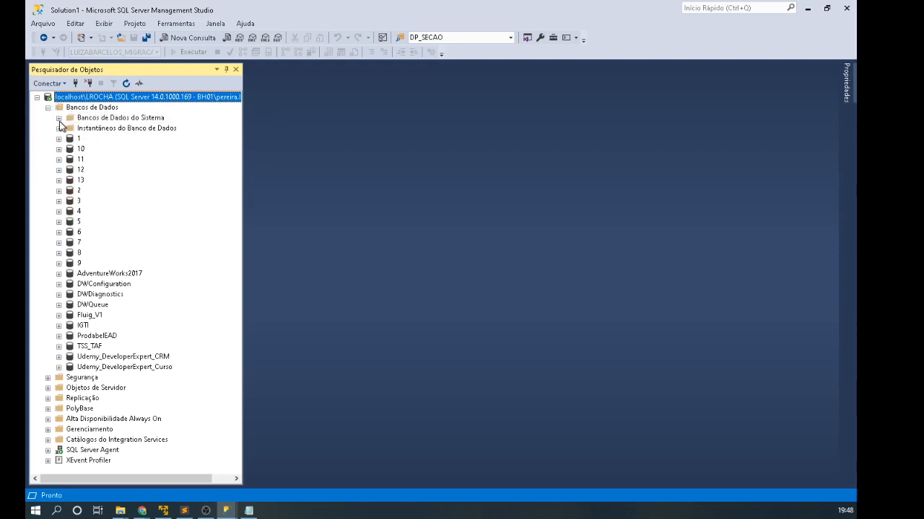
Step: Expand Bancos de Dados do Sistema to inspect msdb and tempdb, then collapse it and check snapshots
{"action": "left_click", "coordinate": [58, 118]}
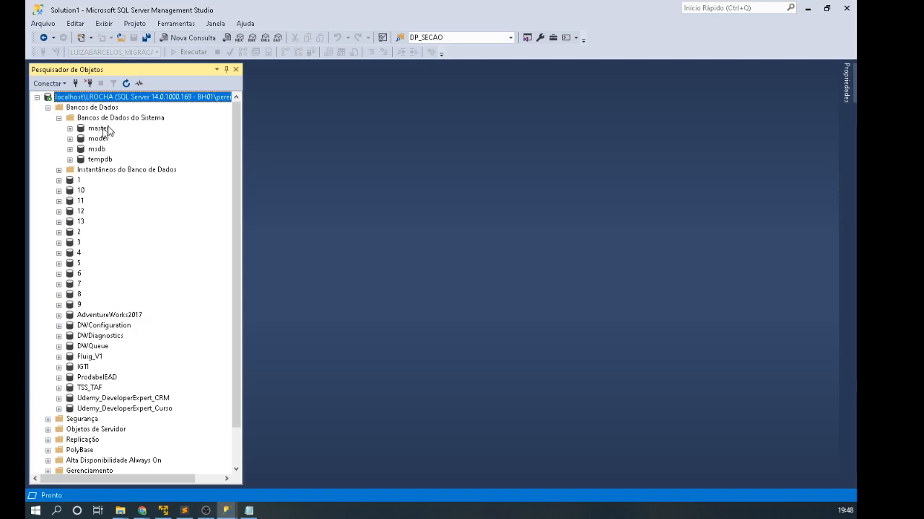
{"action": "left_click", "coordinate": [101, 148]}
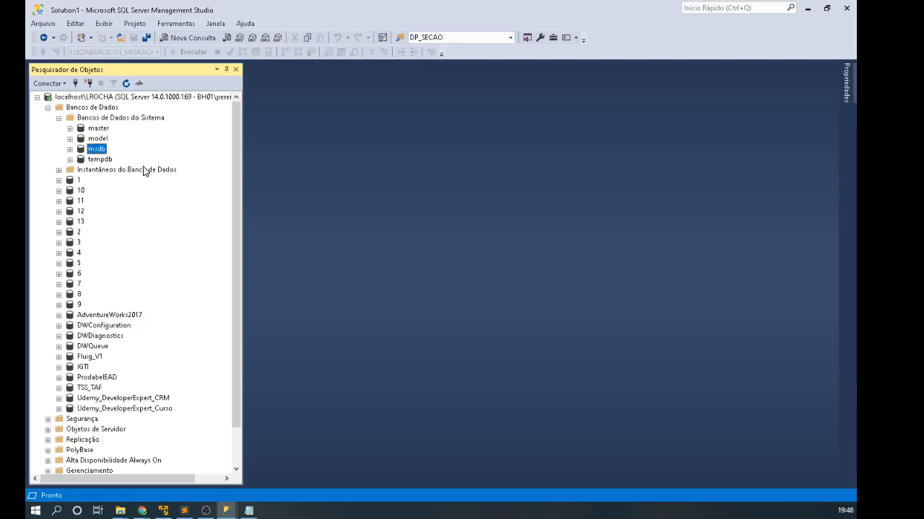
{"action": "left_click", "coordinate": [101, 159]}
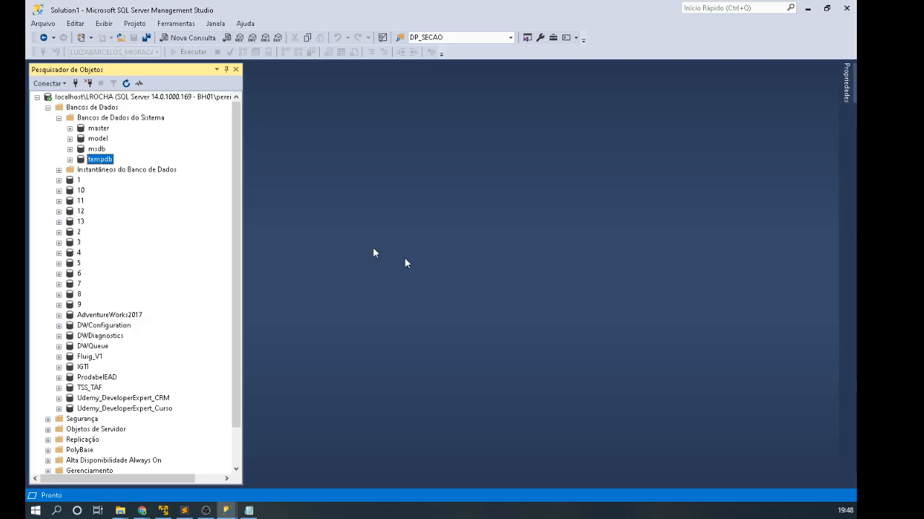
{"action": "left_click", "coordinate": [58, 117]}
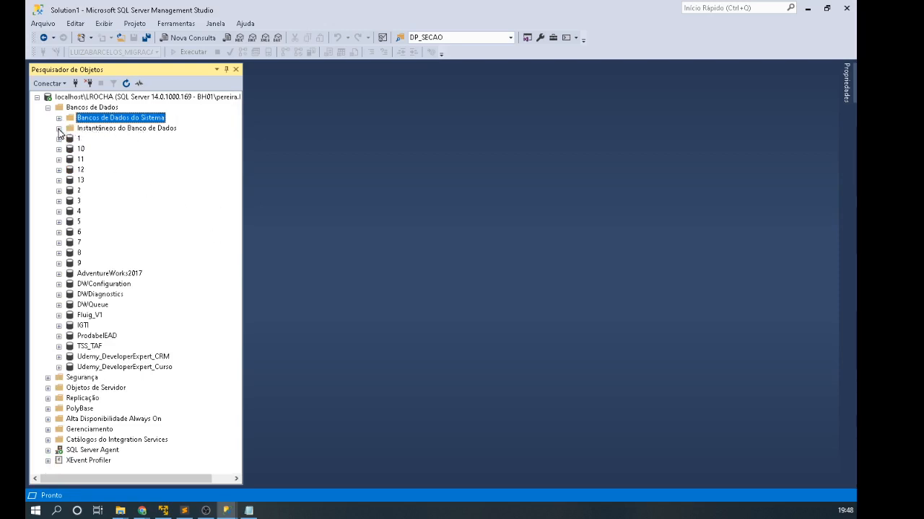
{"action": "left_click", "coordinate": [59, 128]}
Step: Expand the IGTI database and its Diagramas de Banco de Dados folder, raising error 15404
{"action": "left_click", "coordinate": [84, 325]}
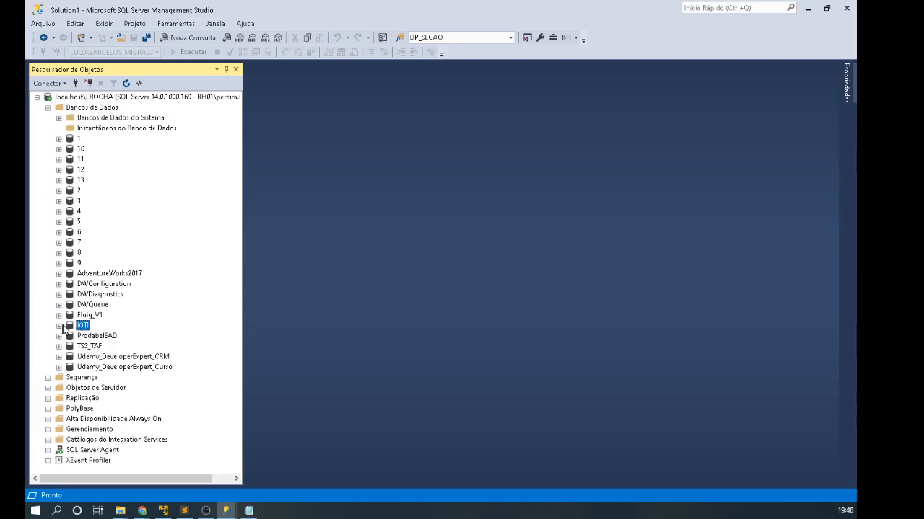
{"action": "left_click", "coordinate": [59, 325]}
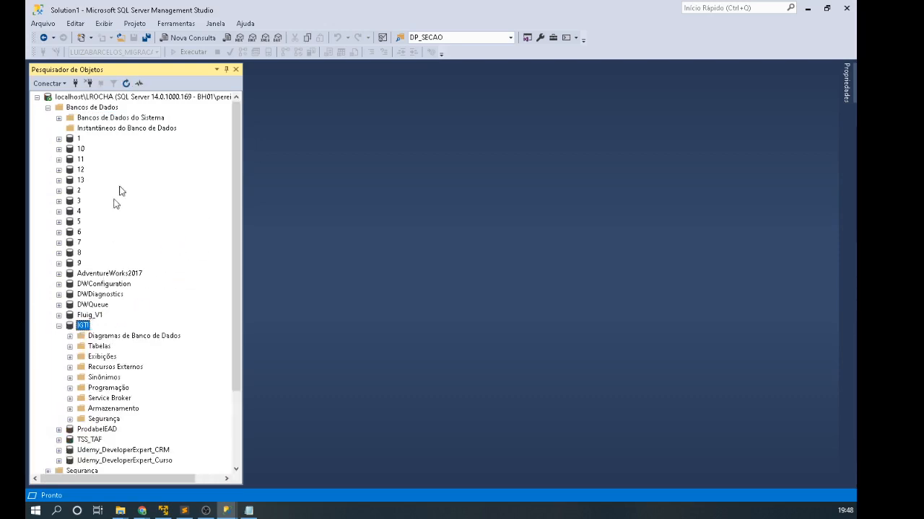
{"action": "scroll", "coordinate": [129, 216], "scroll_direction": "down", "scroll_amount": 3}
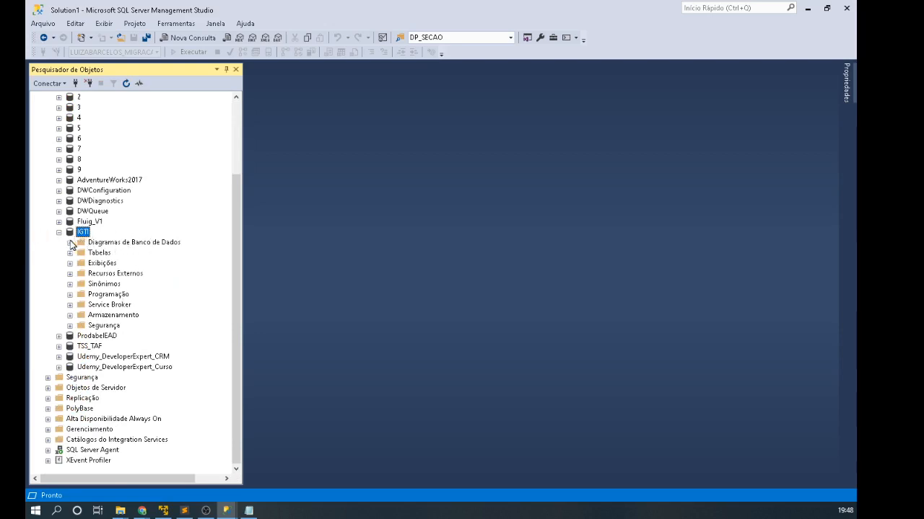
{"action": "left_click", "coordinate": [70, 242]}
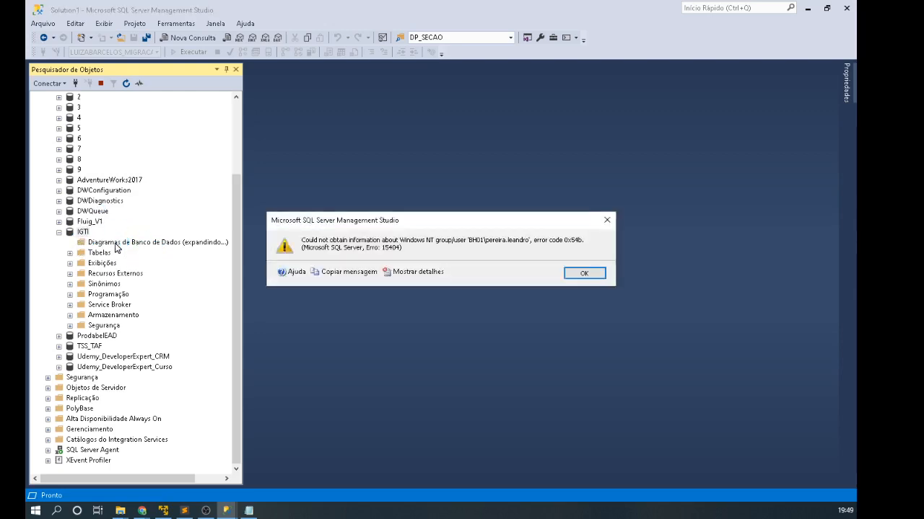
Step: Dismiss the diagram error and expand IGTI's Tabelas folder to browse its tables
{"action": "left_click", "coordinate": [582, 275]}
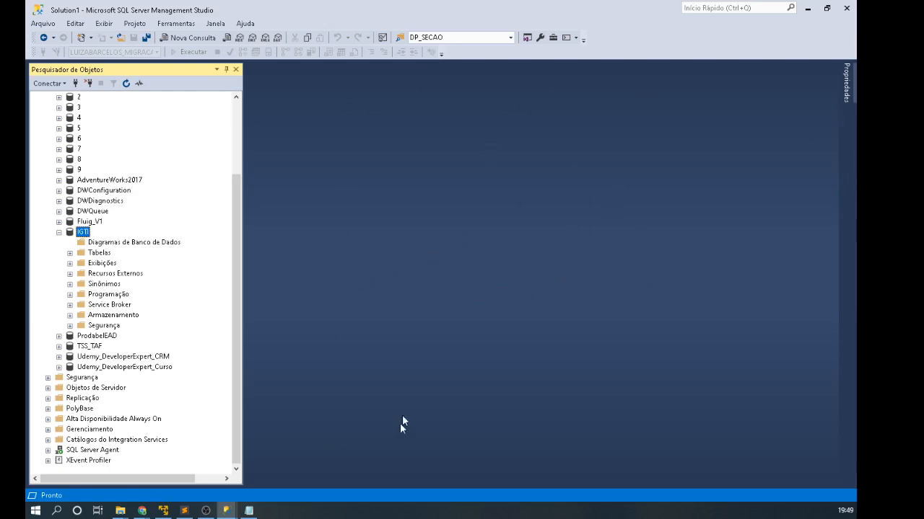
{"action": "left_click", "coordinate": [101, 254]}
{"action": "left_click", "coordinate": [71, 253]}
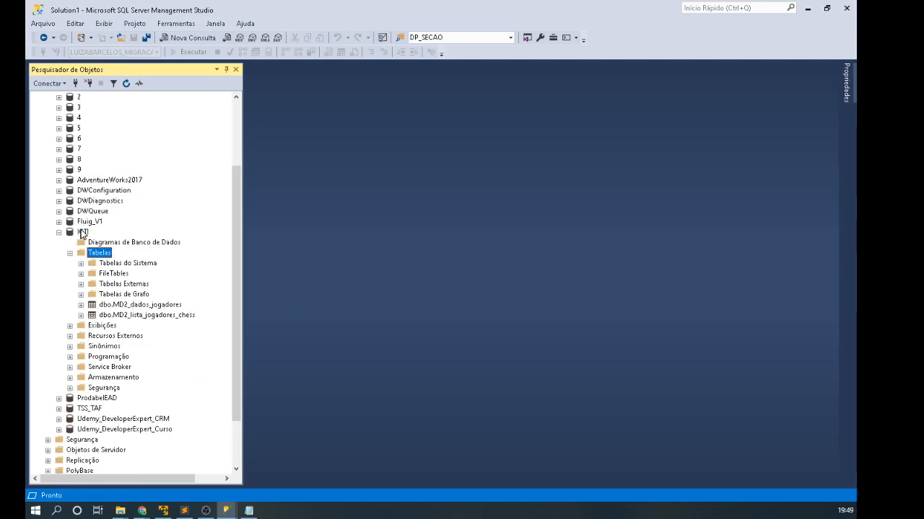
{"action": "left_click", "coordinate": [129, 306]}
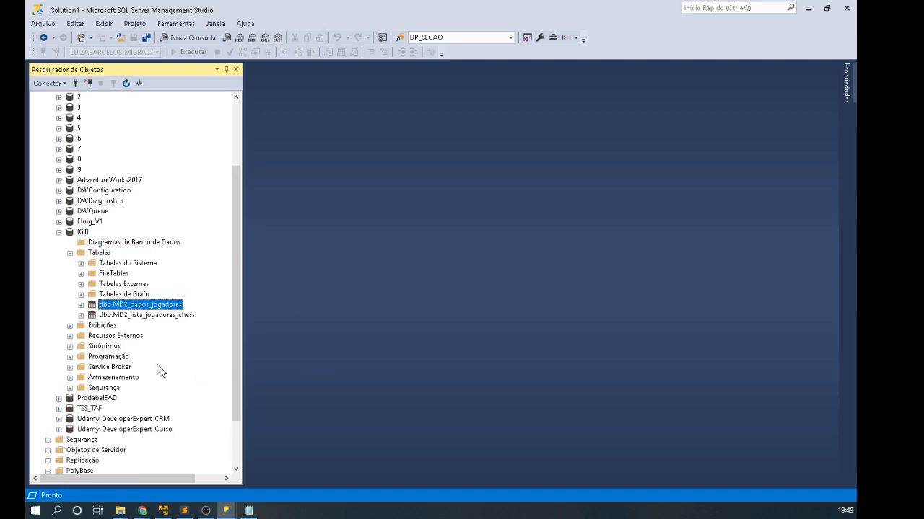
{"action": "left_click", "coordinate": [143, 315]}
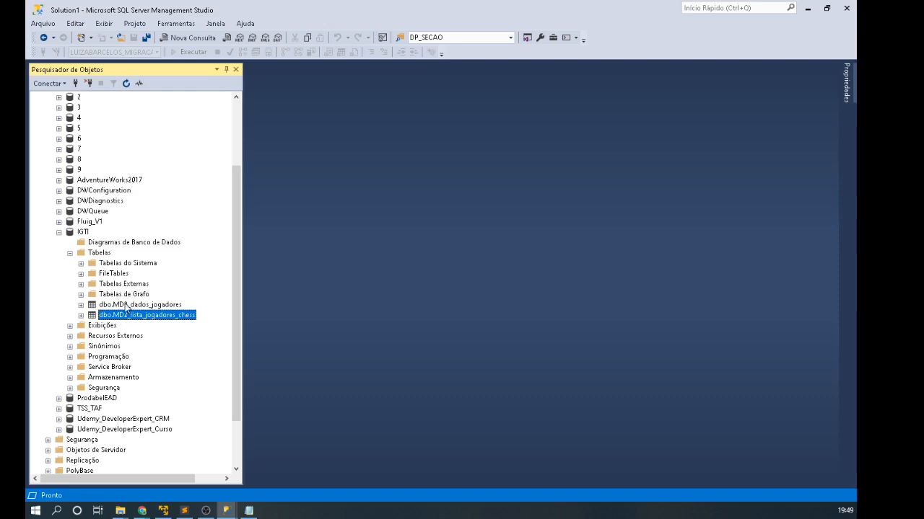
{"action": "left_click", "coordinate": [81, 263]}
Step: Expand dbo.MD2_dados_jogadores with its Colunas, Chaves, Gatilhos, Índices and Estatísticas folders
{"action": "left_click", "coordinate": [81, 305]}
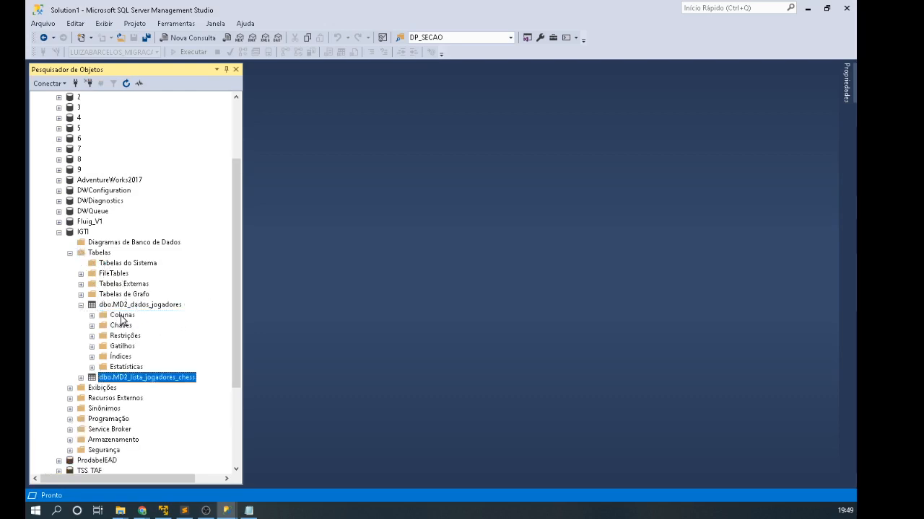
{"action": "left_click", "coordinate": [92, 315]}
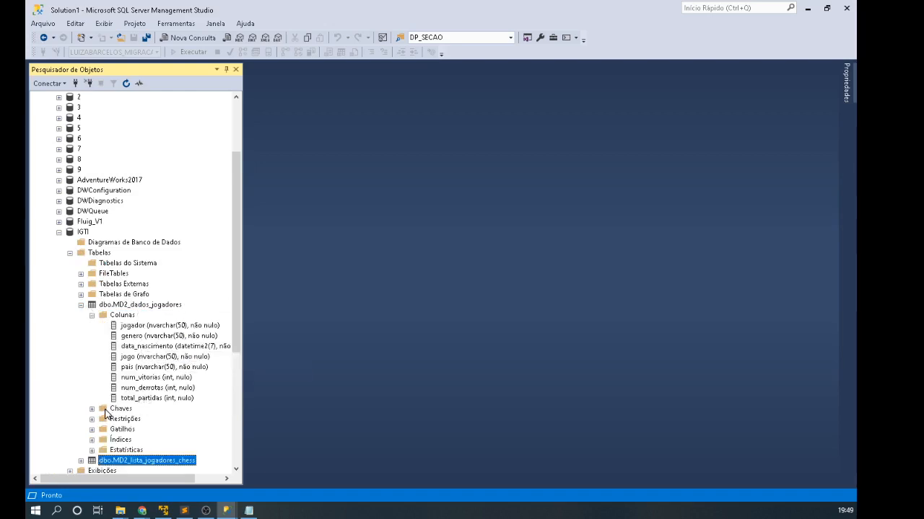
{"action": "left_click", "coordinate": [92, 409]}
{"action": "scroll", "coordinate": [119, 339], "scroll_direction": "down", "scroll_amount": 2}
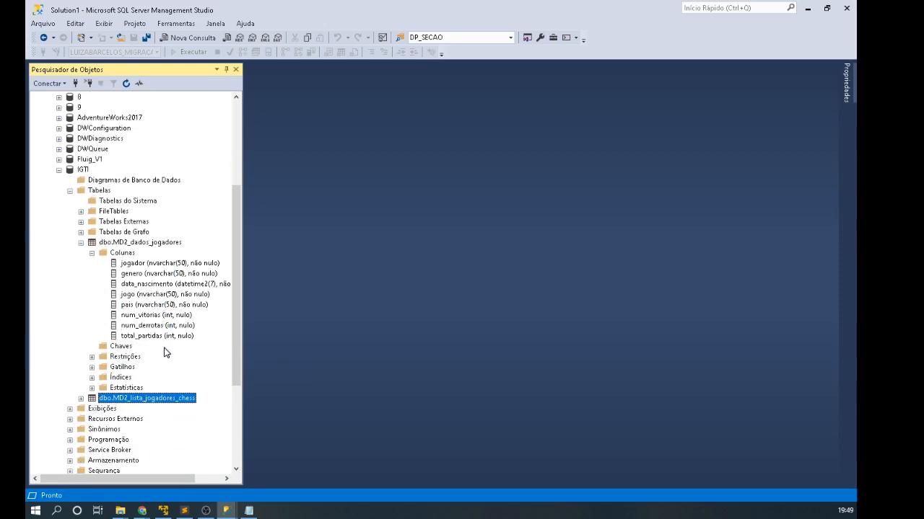
{"action": "left_click", "coordinate": [92, 368]}
{"action": "left_click", "coordinate": [91, 377]}
{"action": "left_click", "coordinate": [92, 388]}
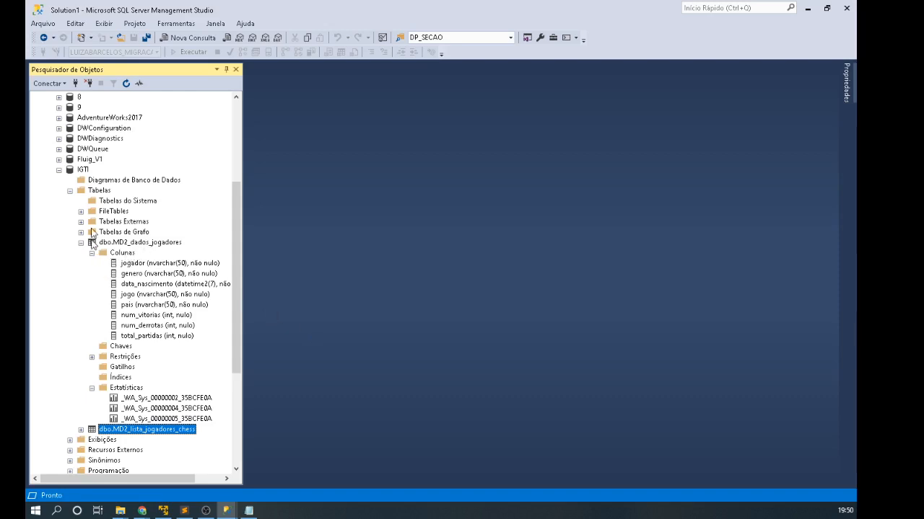
{"action": "left_click", "coordinate": [112, 245]}
Step: Open dbo.MD2_dados_jogadores in Design, rename column jogador to jogadores, and save
{"action": "right_click", "coordinate": [112, 246]}
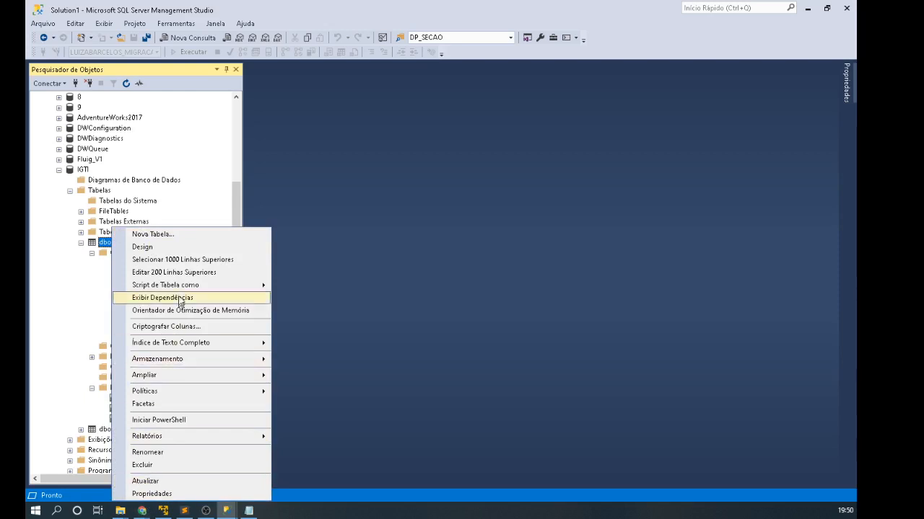
{"action": "left_click", "coordinate": [142, 247]}
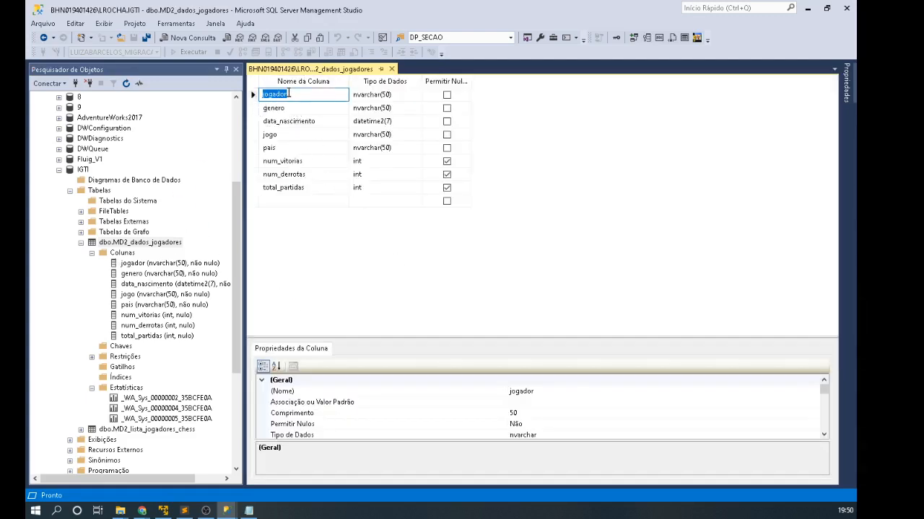
{"action": "left_click", "coordinate": [282, 94]}
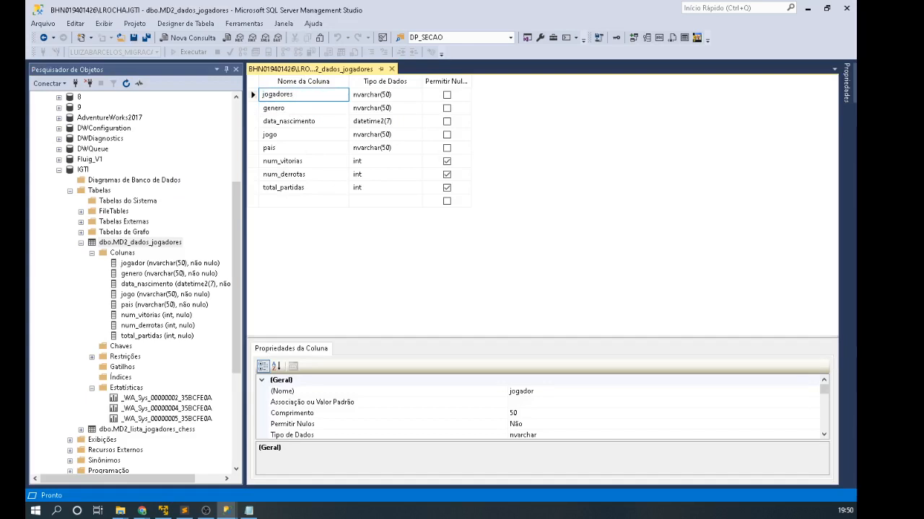
{"action": "left_click", "coordinate": [366, 276]}
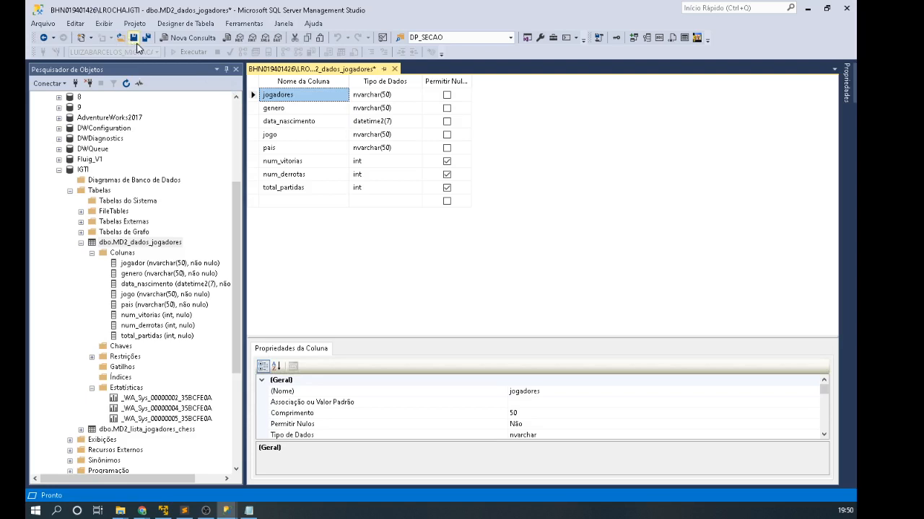
{"action": "left_click", "coordinate": [134, 37]}
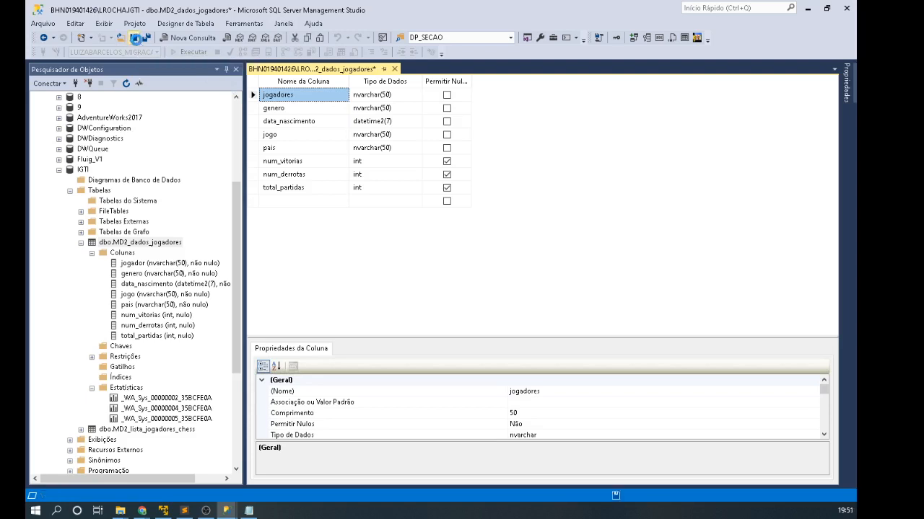
Step: Refresh the Colunas folder so the tree shows the renamed jogadores column
{"action": "left_click", "coordinate": [148, 266]}
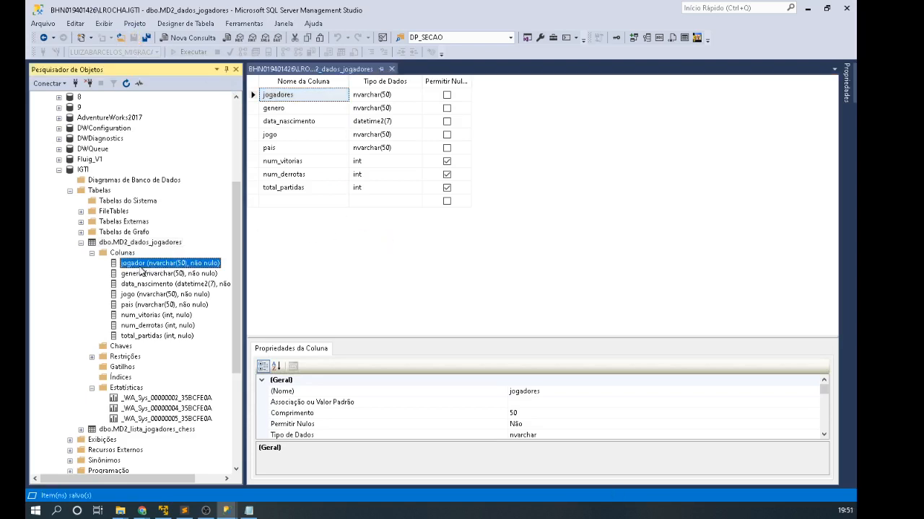
{"action": "right_click", "coordinate": [127, 254]}
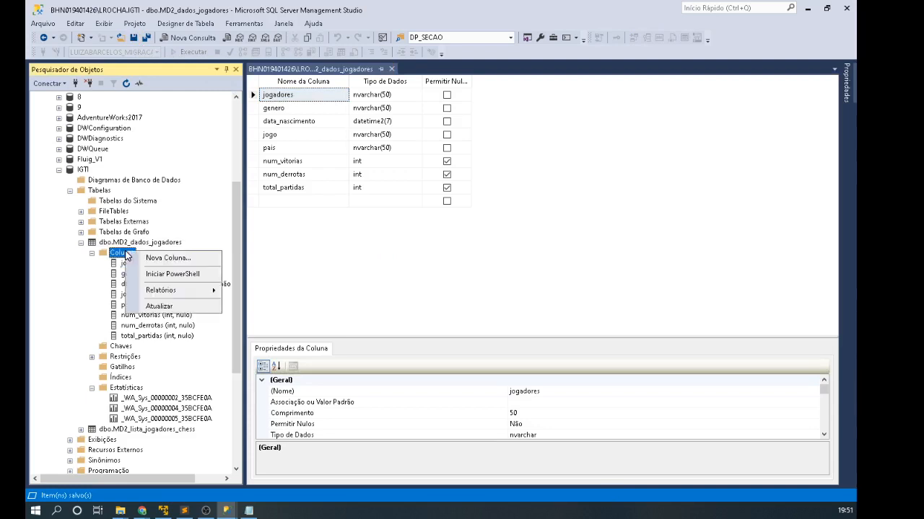
{"action": "left_click", "coordinate": [170, 311]}
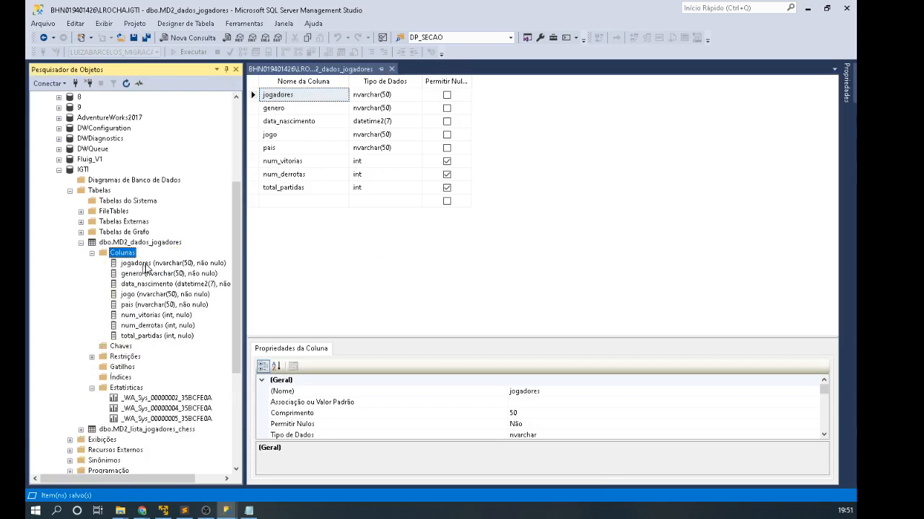
{"action": "left_click", "coordinate": [135, 267]}
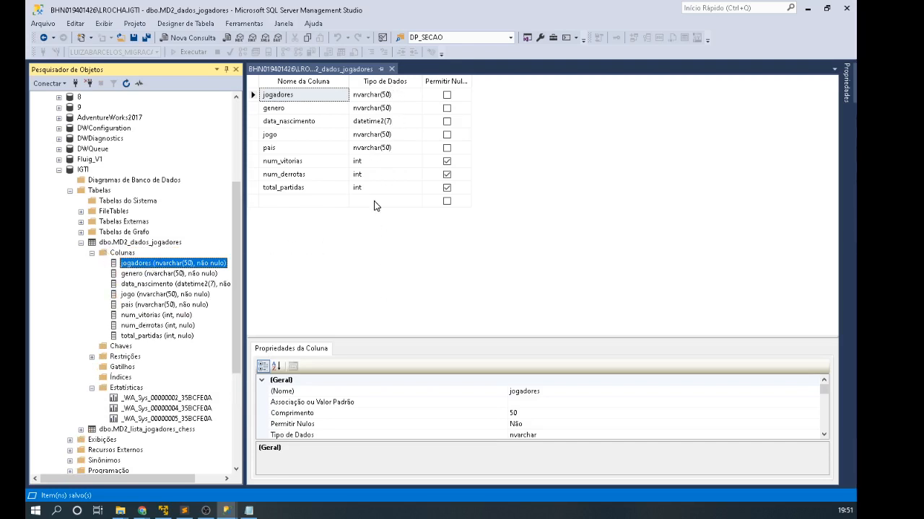
Step: Collapse the table and browse IGTI's Exibições and Programação folders: procedures, functions, database triggers
{"action": "left_click", "coordinate": [92, 253]}
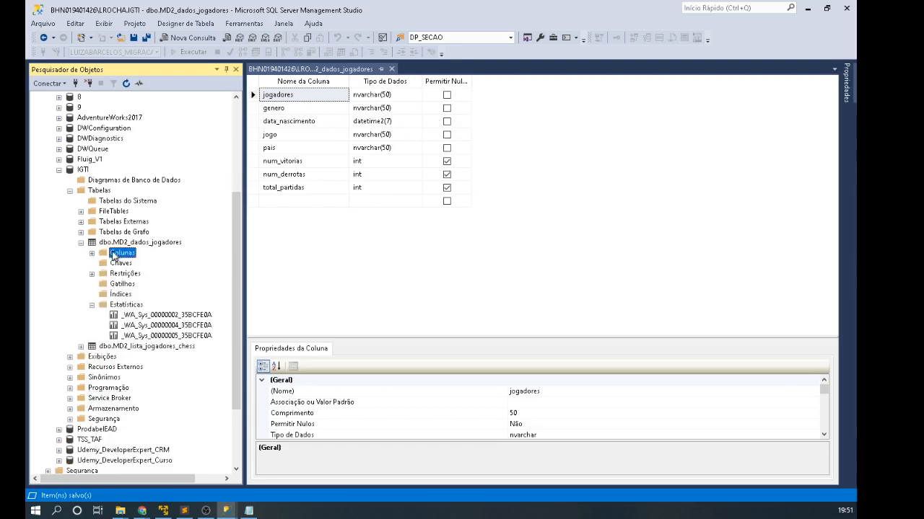
{"action": "left_click", "coordinate": [85, 243]}
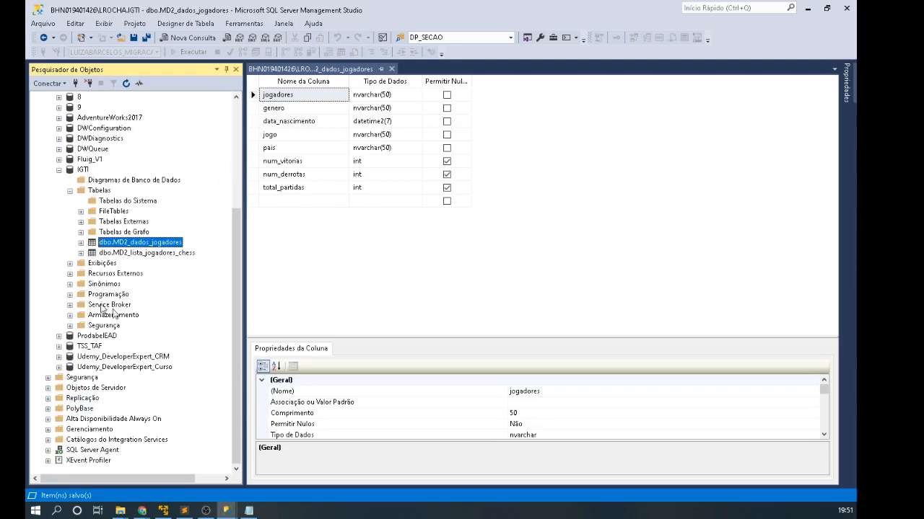
{"action": "left_click", "coordinate": [98, 265]}
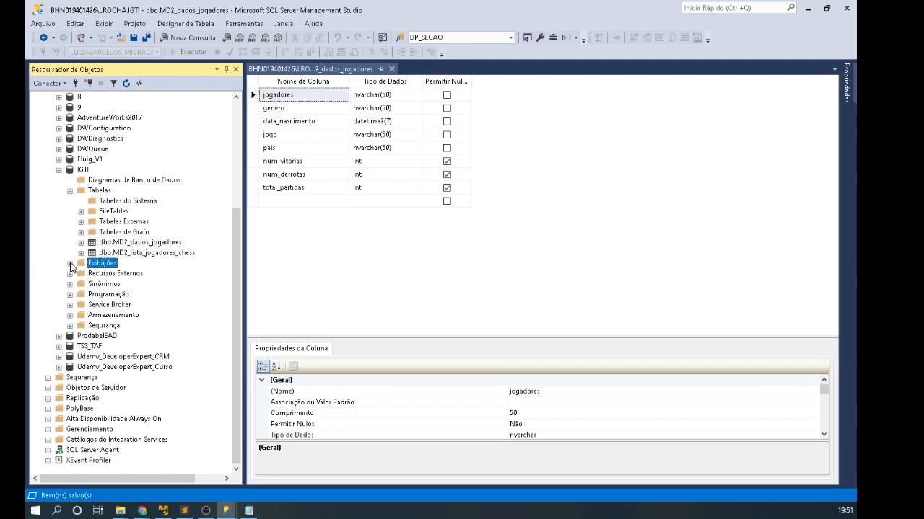
{"action": "left_click", "coordinate": [70, 264]}
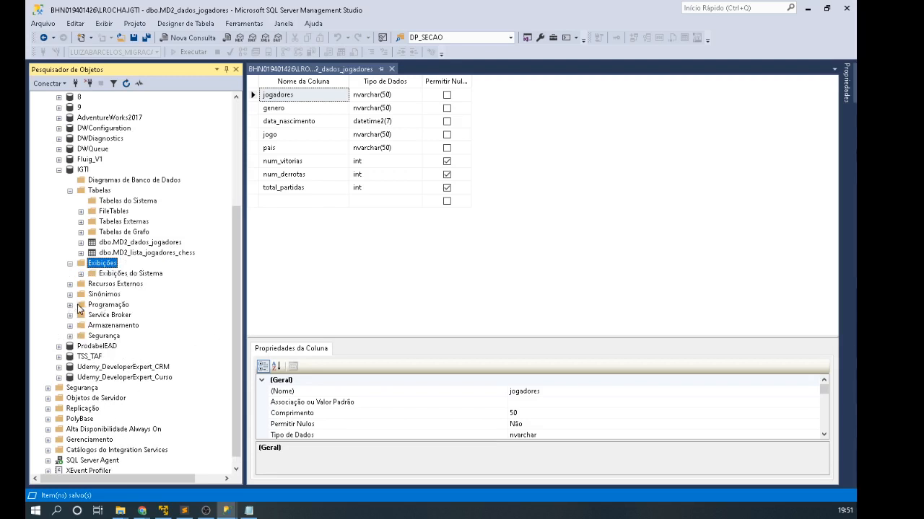
{"action": "left_click", "coordinate": [70, 304]}
{"action": "left_click", "coordinate": [118, 255]}
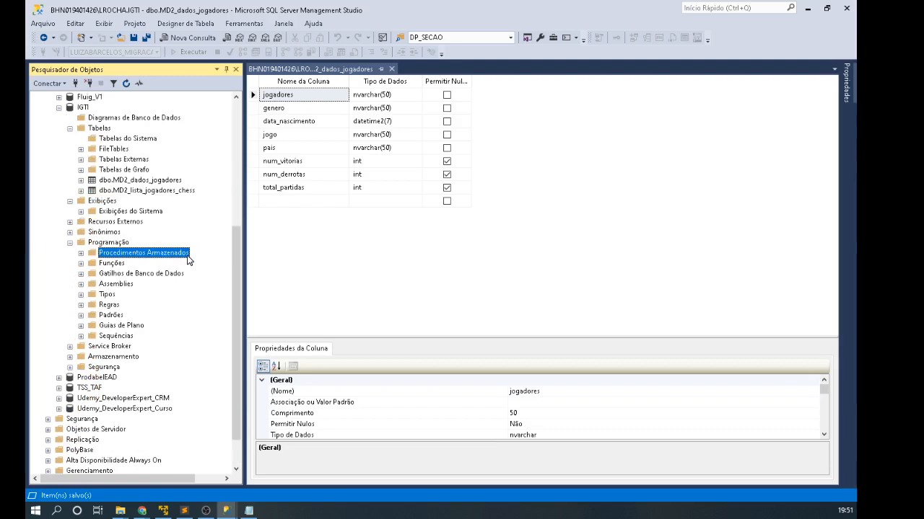
{"action": "left_click", "coordinate": [111, 265]}
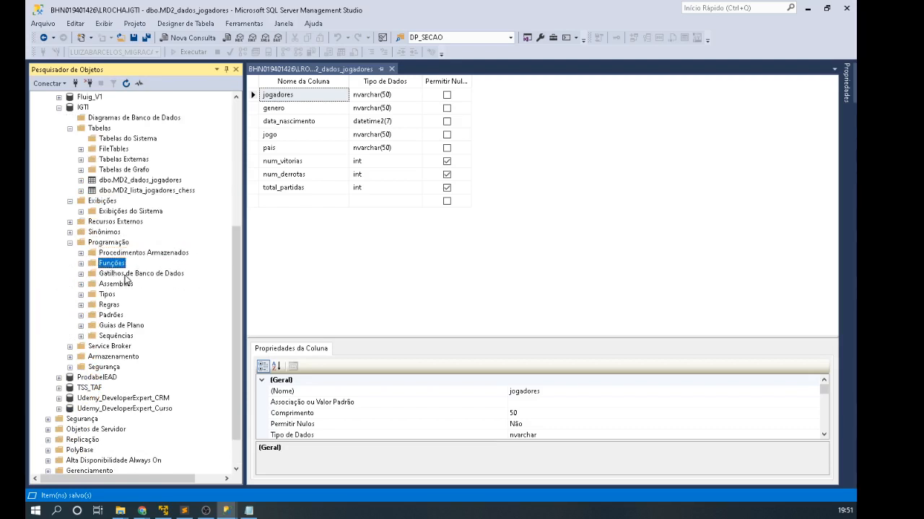
{"action": "left_click", "coordinate": [127, 277]}
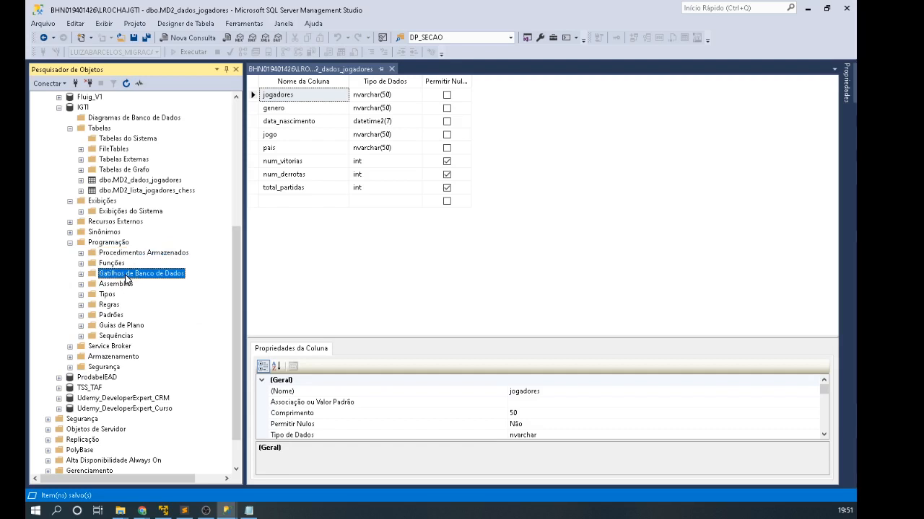
Step: Browse Tipos' system and user-defined data types, then collapse Tabelas, Exibições and Programação
{"action": "left_click", "coordinate": [130, 181]}
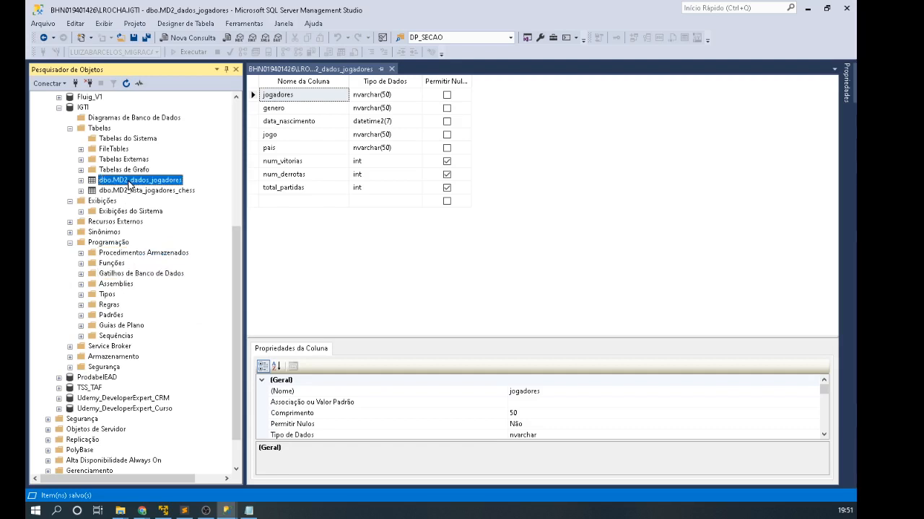
{"action": "double_click", "coordinate": [108, 296]}
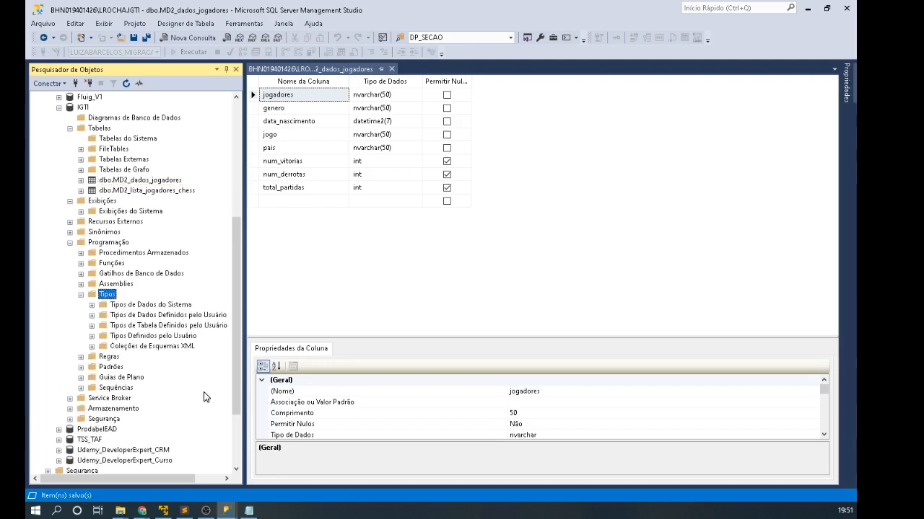
{"action": "left_click", "coordinate": [160, 306]}
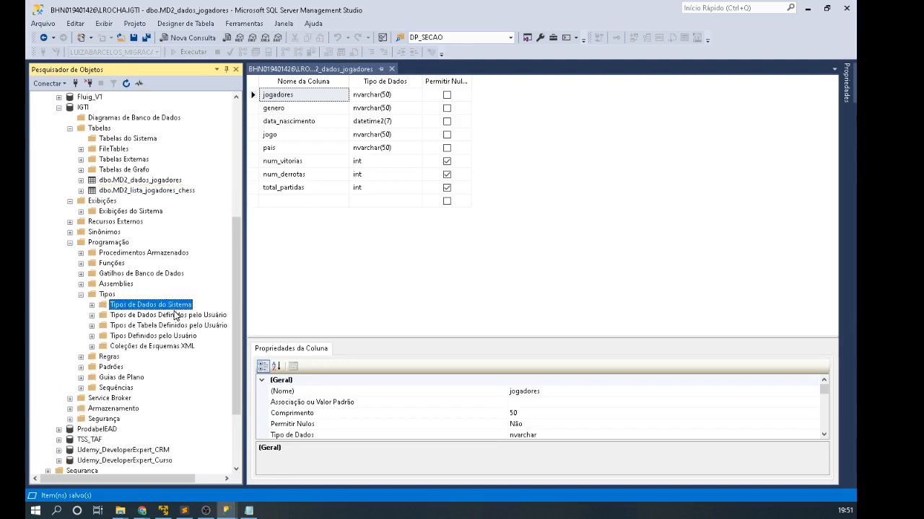
{"action": "left_click", "coordinate": [174, 316]}
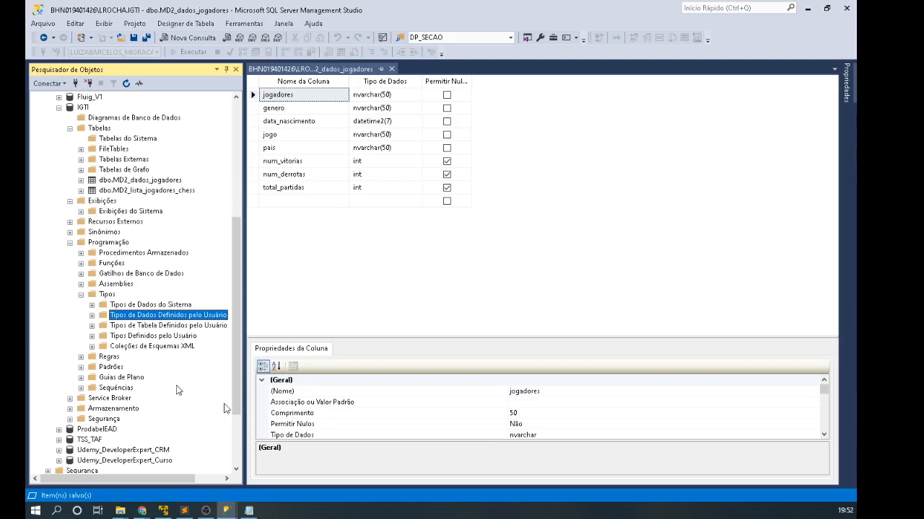
{"action": "scroll", "coordinate": [124, 357], "scroll_direction": "down", "scroll_amount": 3}
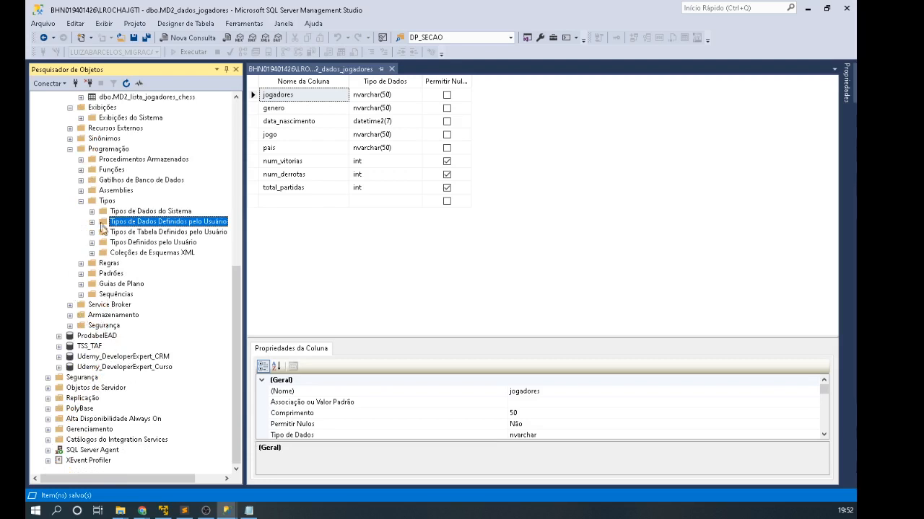
{"action": "scroll", "coordinate": [75, 183], "scroll_direction": "up", "scroll_amount": 4}
{"action": "left_click", "coordinate": [70, 159]}
{"action": "left_click", "coordinate": [70, 170]}
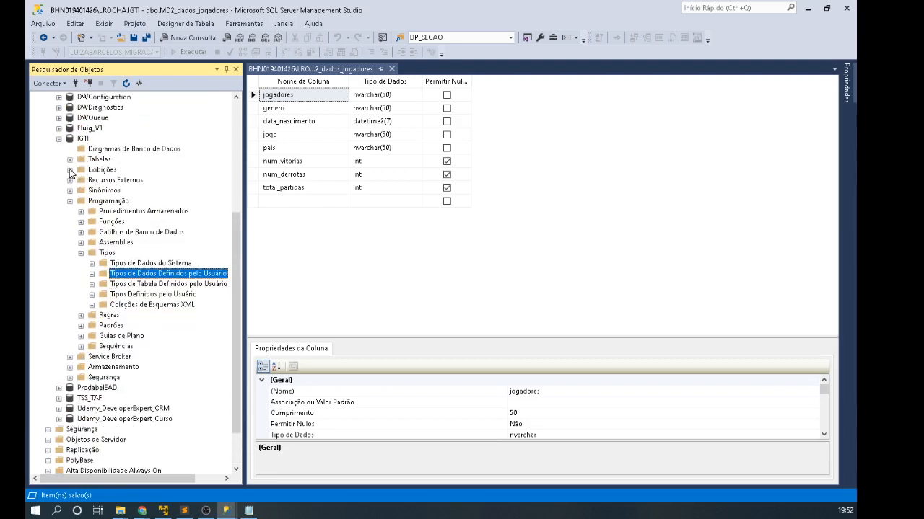
{"action": "left_click", "coordinate": [69, 202]}
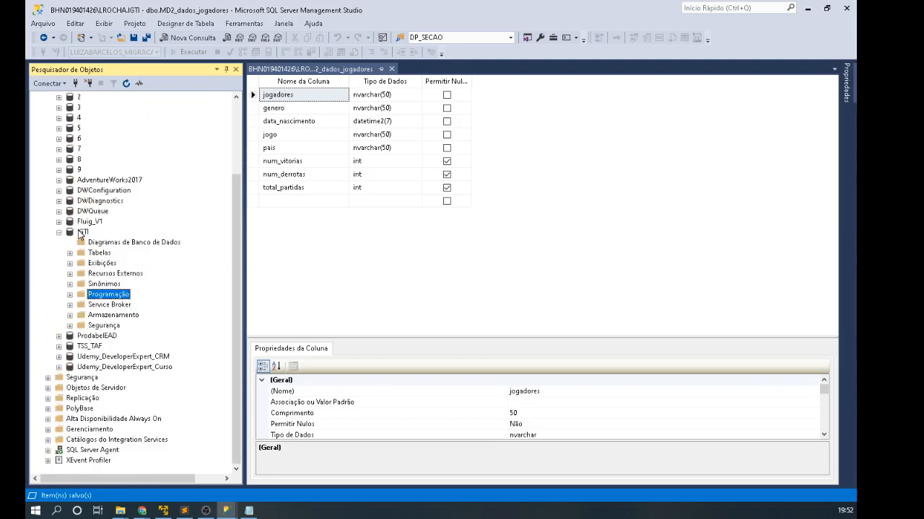
{"action": "left_click", "coordinate": [81, 233]}
Step: Expand IGTI's Segurança > Usuários, review dbo, guest, INFORMATION_SCHEMA and sys, then collapse IGTI
{"action": "left_click", "coordinate": [106, 326]}
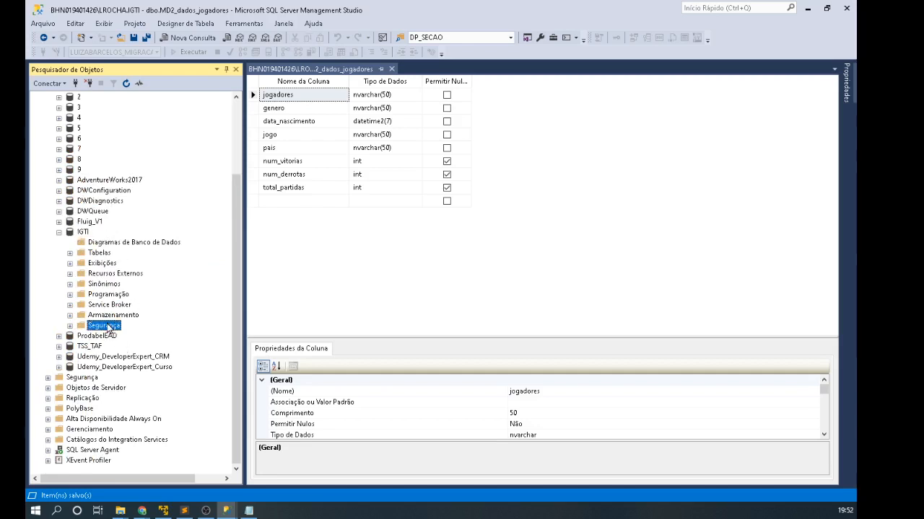
{"action": "left_click", "coordinate": [70, 325]}
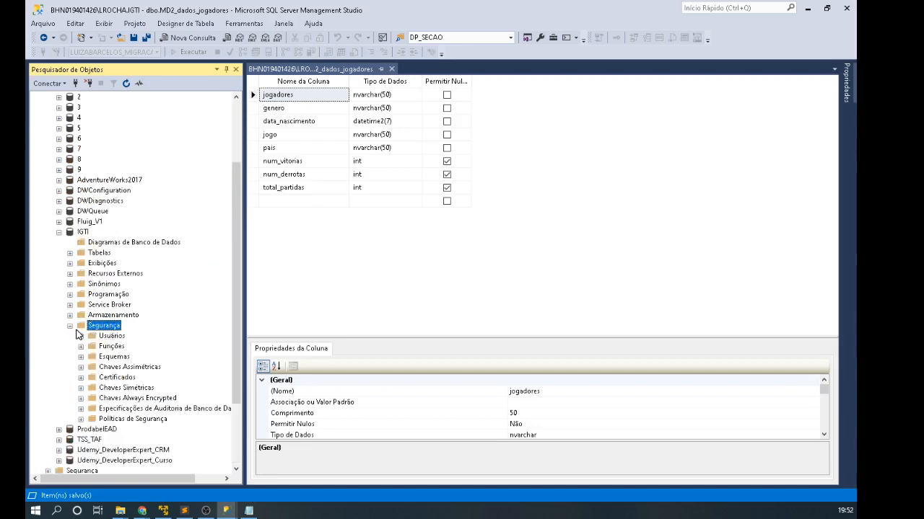
{"action": "left_click", "coordinate": [107, 347]}
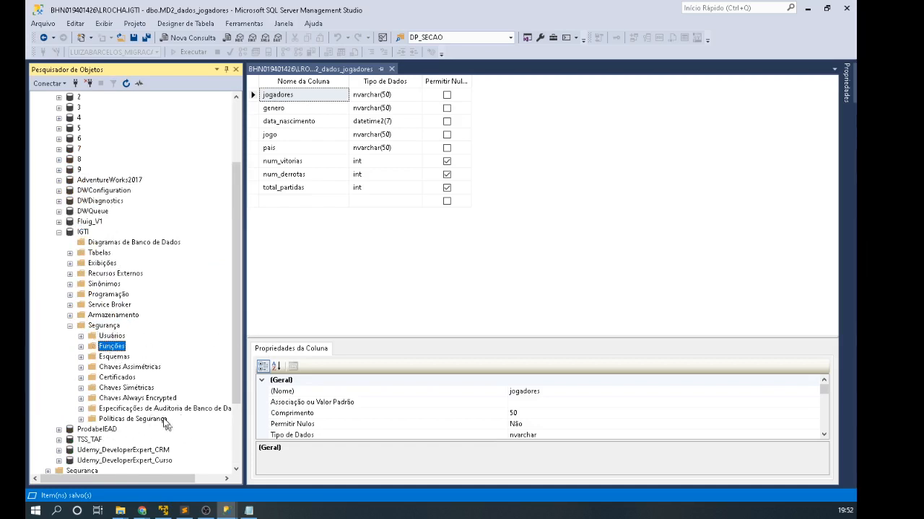
{"action": "left_click", "coordinate": [108, 336]}
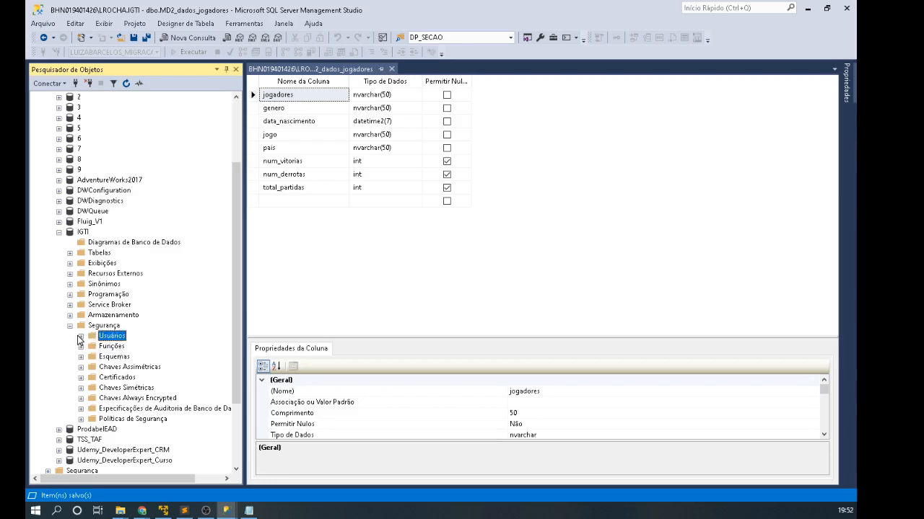
{"action": "left_click", "coordinate": [81, 337]}
{"action": "left_click", "coordinate": [116, 347]}
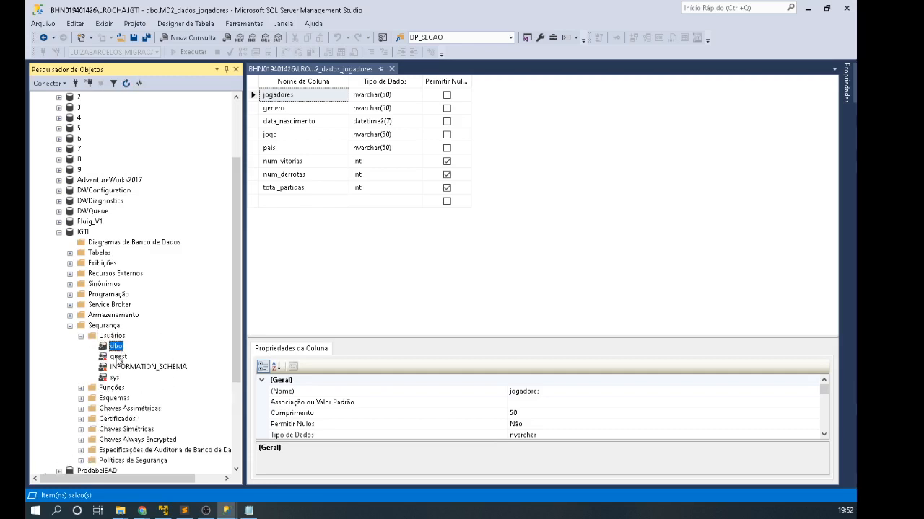
{"action": "left_click", "coordinate": [118, 356]}
{"action": "left_click", "coordinate": [114, 378]}
{"action": "left_click", "coordinate": [112, 336]}
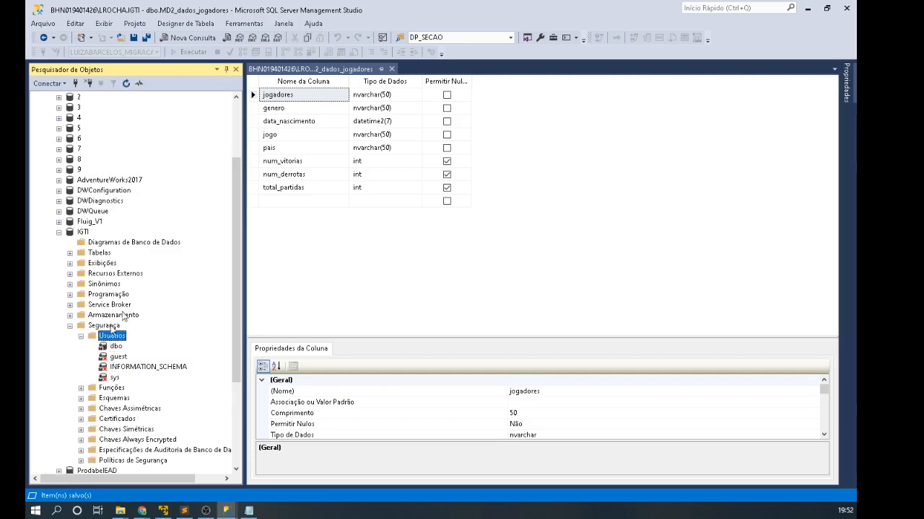
{"action": "left_click", "coordinate": [83, 232]}
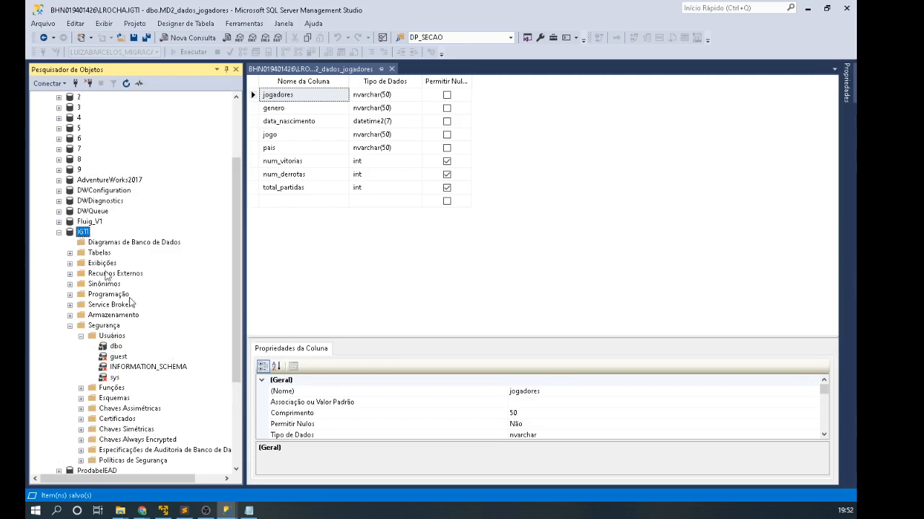
{"action": "left_click", "coordinate": [60, 233]}
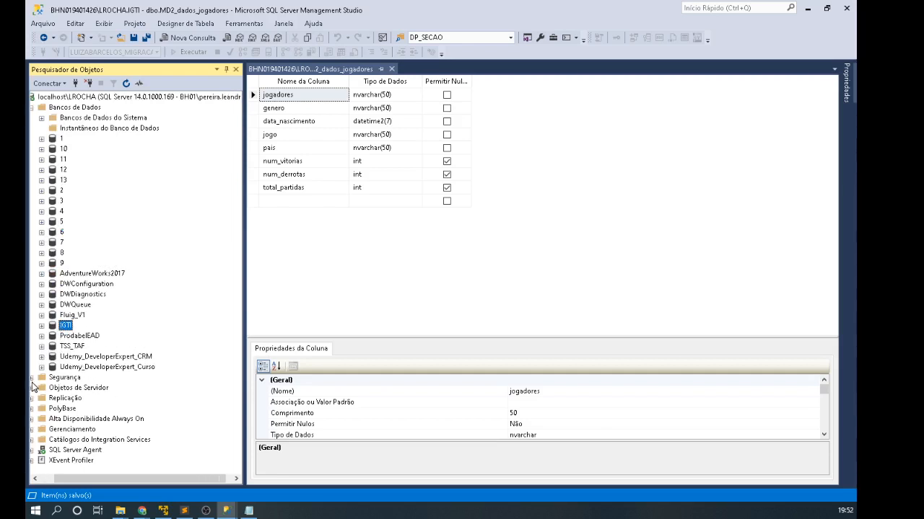
Step: Collapse Bancos de Dados, expand server Segurança > Logons, and bring up the sa login's actions
{"action": "left_click", "coordinate": [75, 378]}
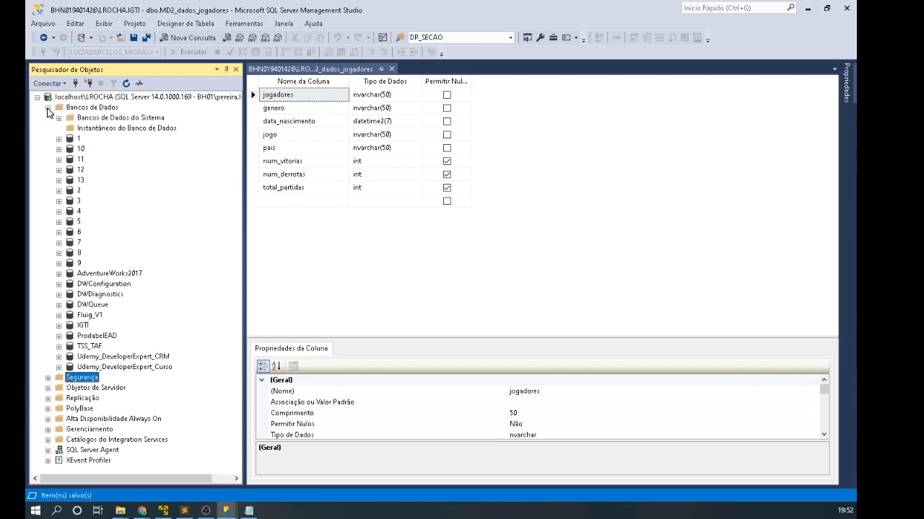
{"action": "left_click", "coordinate": [48, 107]}
{"action": "left_click", "coordinate": [85, 98]}
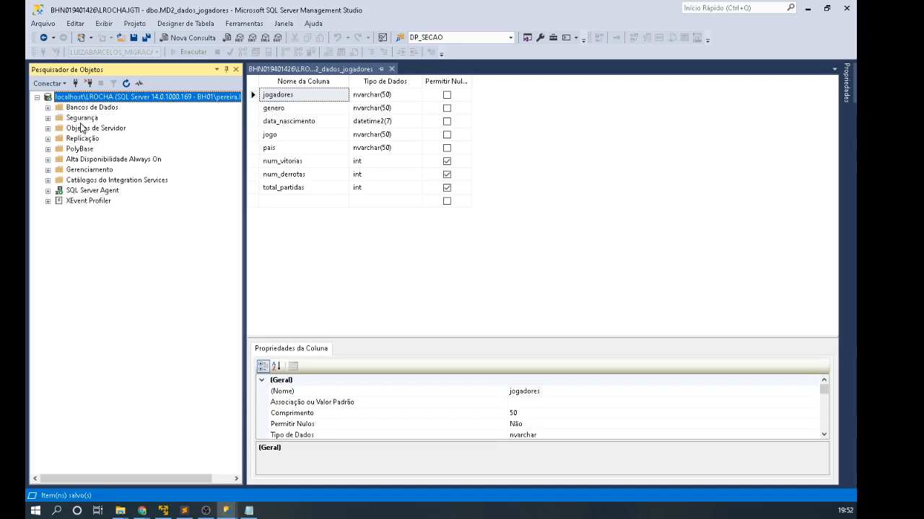
{"action": "left_click", "coordinate": [48, 118]}
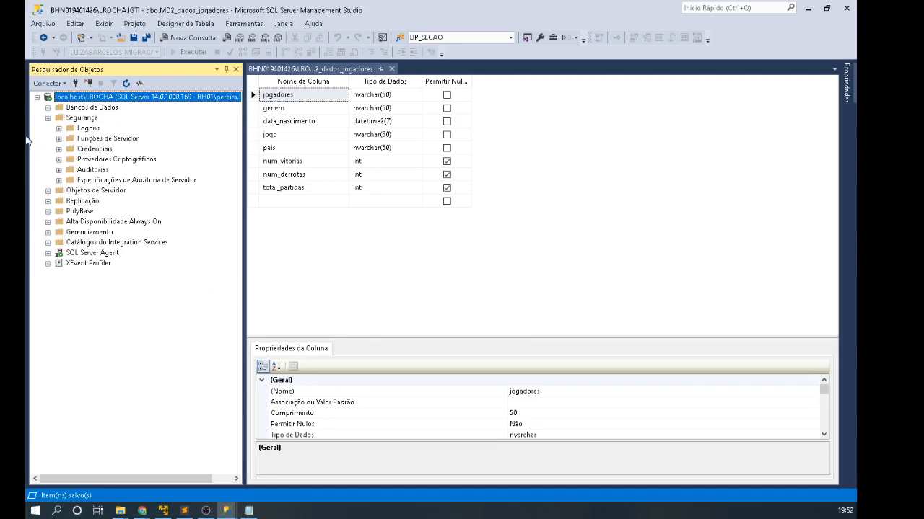
{"action": "left_click", "coordinate": [58, 127]}
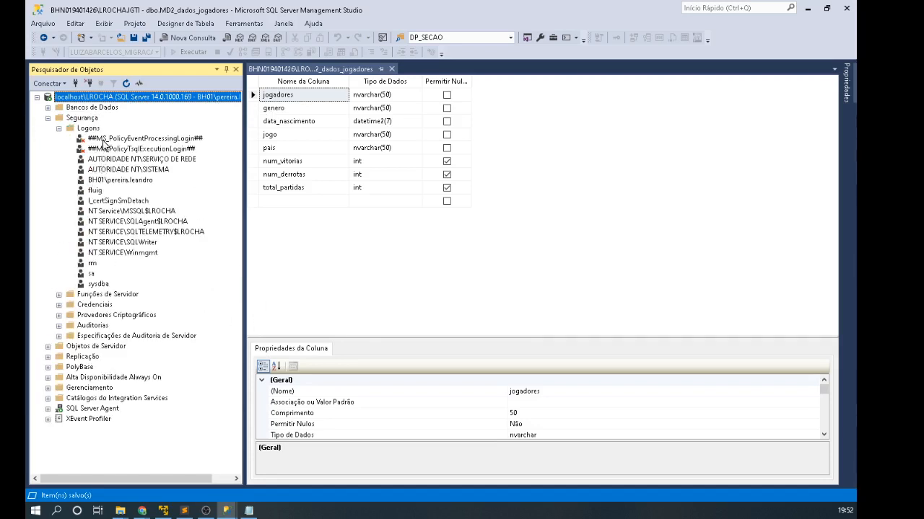
{"action": "left_click", "coordinate": [114, 256]}
{"action": "key", "text": "Up"}
{"action": "key", "text": "Up"}
{"action": "key", "text": "Up"}
{"action": "key", "text": "Up"}
{"action": "key", "text": "Up"}
{"action": "key", "text": "Up"}
{"action": "key", "text": "Up"}
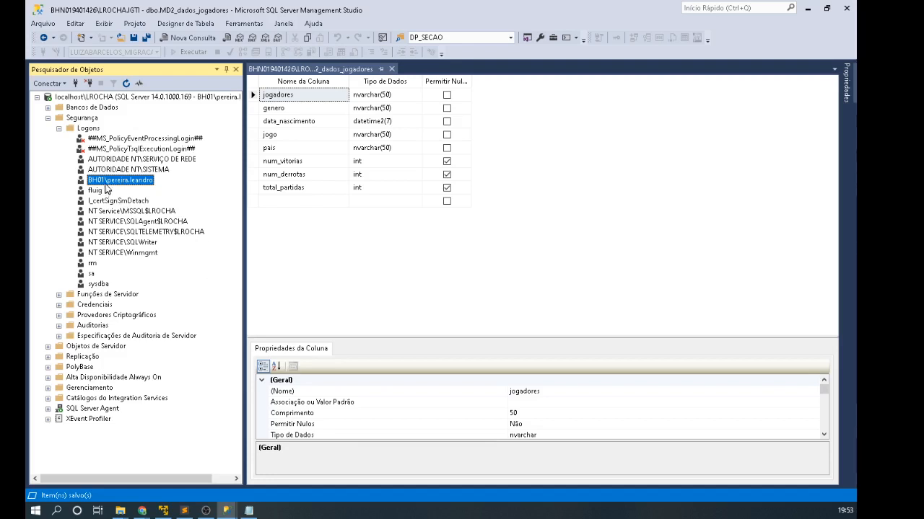
{"action": "left_click", "coordinate": [94, 192]}
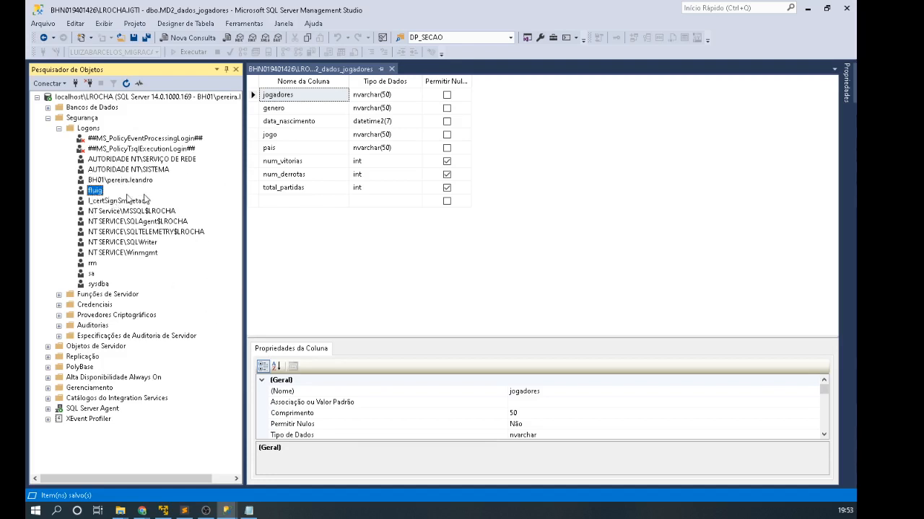
{"action": "left_click", "coordinate": [91, 274]}
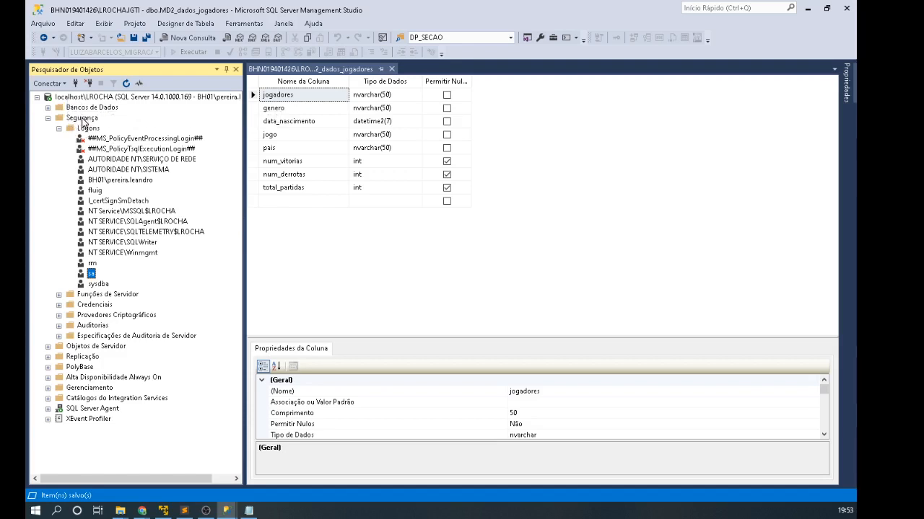
{"action": "right_click", "coordinate": [91, 275]}
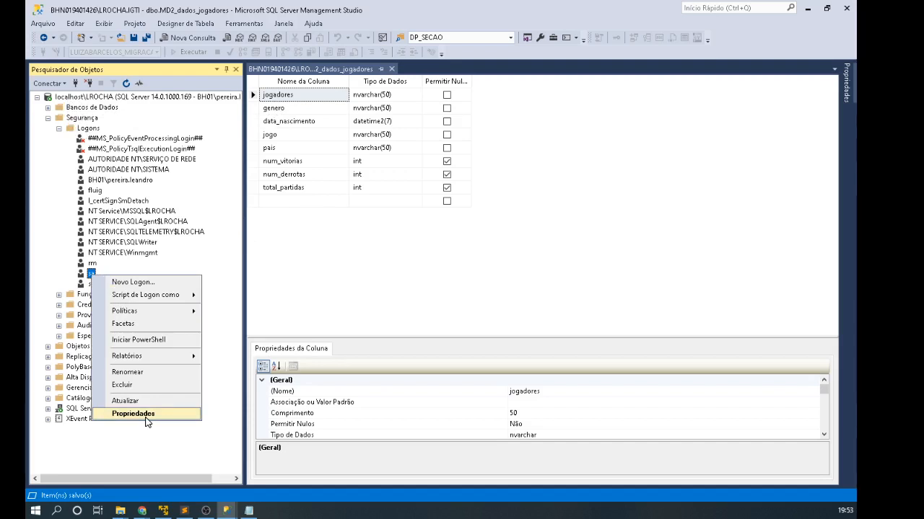
Step: Open Propriedades for the sa login and review its password and confirmation fields
{"action": "left_click", "coordinate": [309, 282]}
{"action": "left_click", "coordinate": [87, 275]}
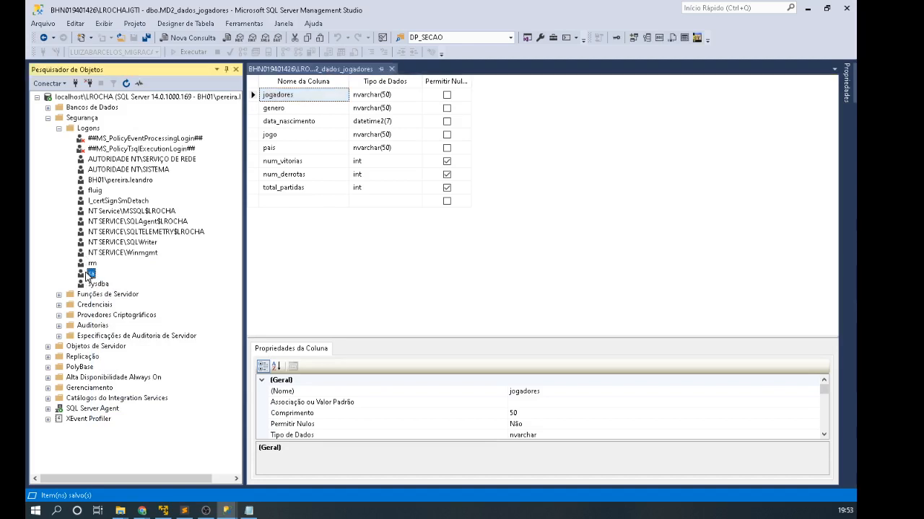
{"action": "right_click", "coordinate": [87, 274]}
{"action": "left_click", "coordinate": [141, 412]}
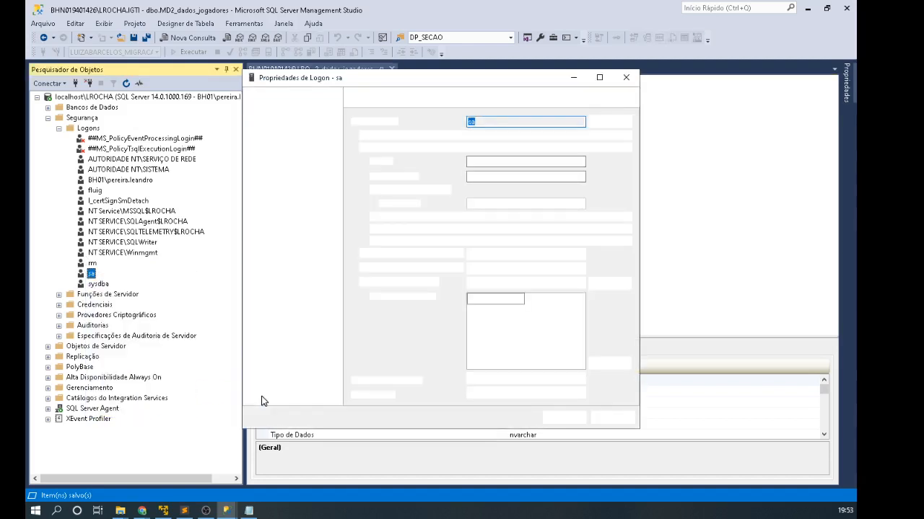
{"action": "left_click", "coordinate": [530, 161]}
{"action": "left_click", "coordinate": [537, 178]}
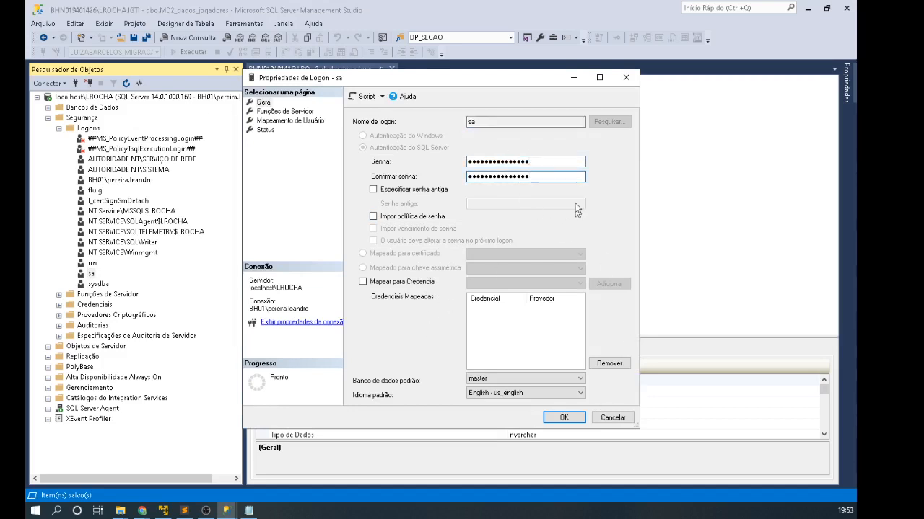
{"action": "key", "text": "shift+Tab"}
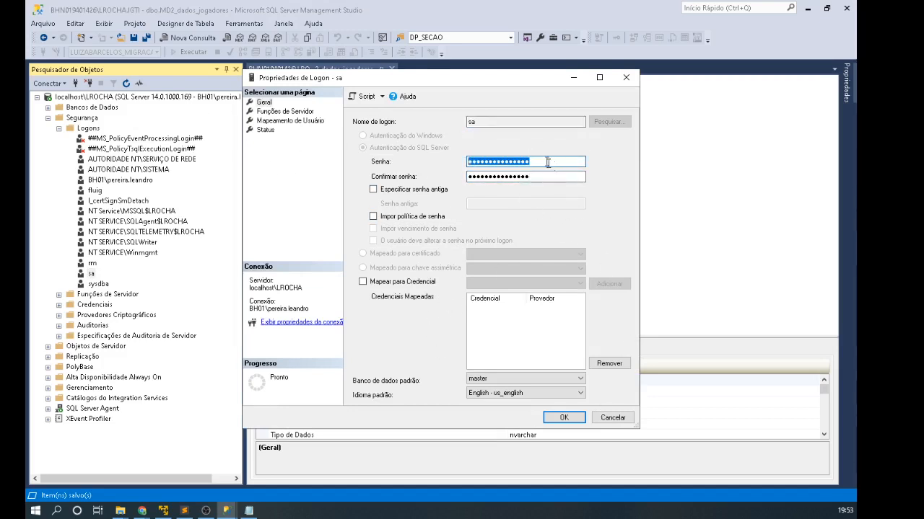
{"action": "key", "text": "Tab"}
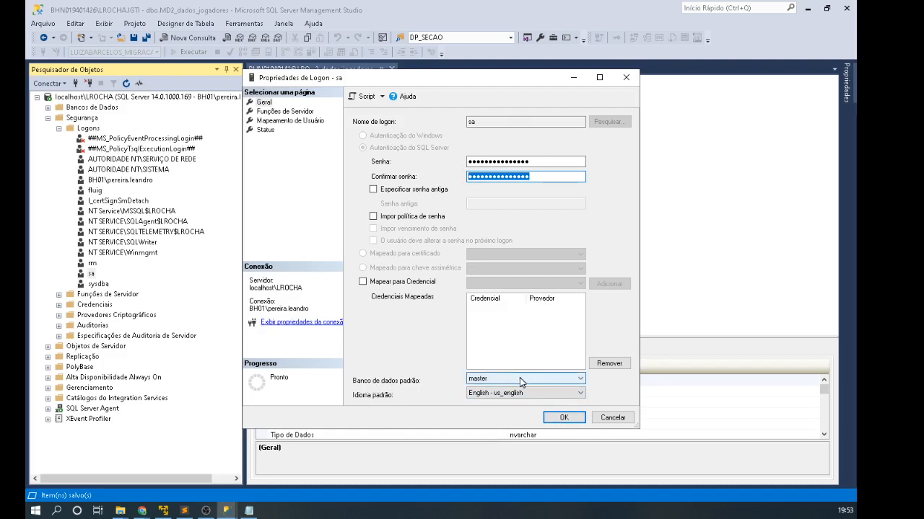
Step: Keep master as default database and English - us_english as language, and enforce password policy
{"action": "left_click", "coordinate": [48, 107]}
{"action": "left_click", "coordinate": [59, 118]}
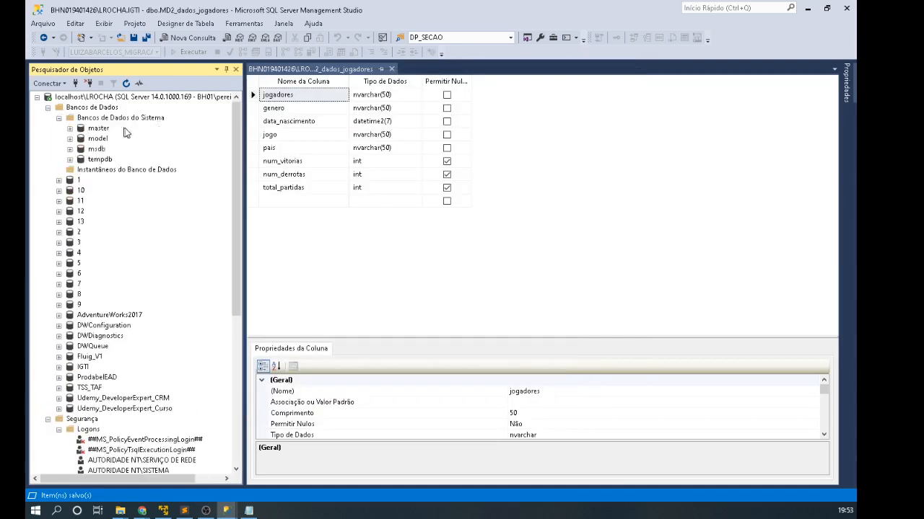
{"action": "left_click", "coordinate": [101, 129]}
{"action": "left_click", "coordinate": [48, 107]}
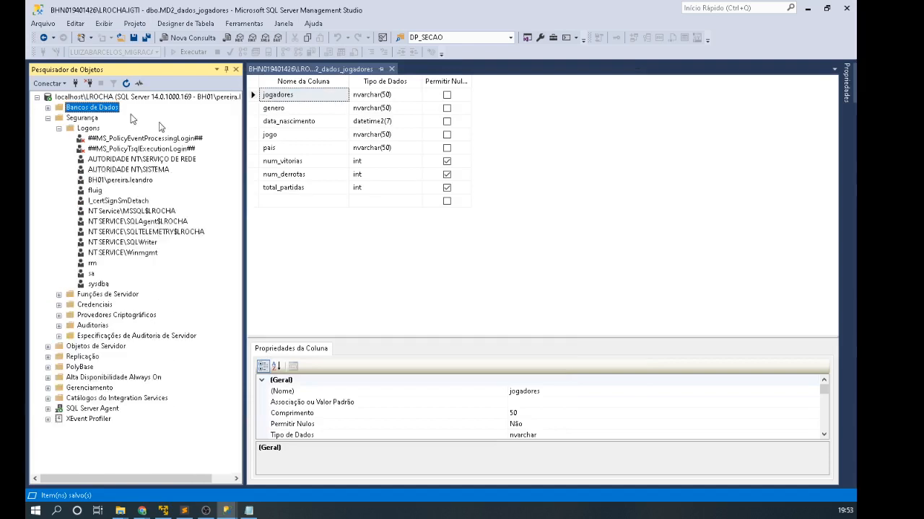
{"action": "key", "text": "alt+Tab"}
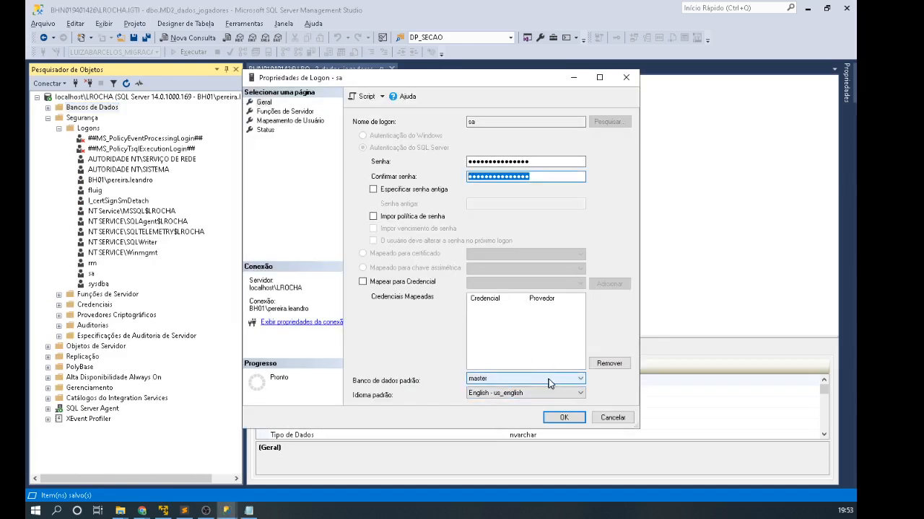
{"action": "left_click", "coordinate": [552, 380]}
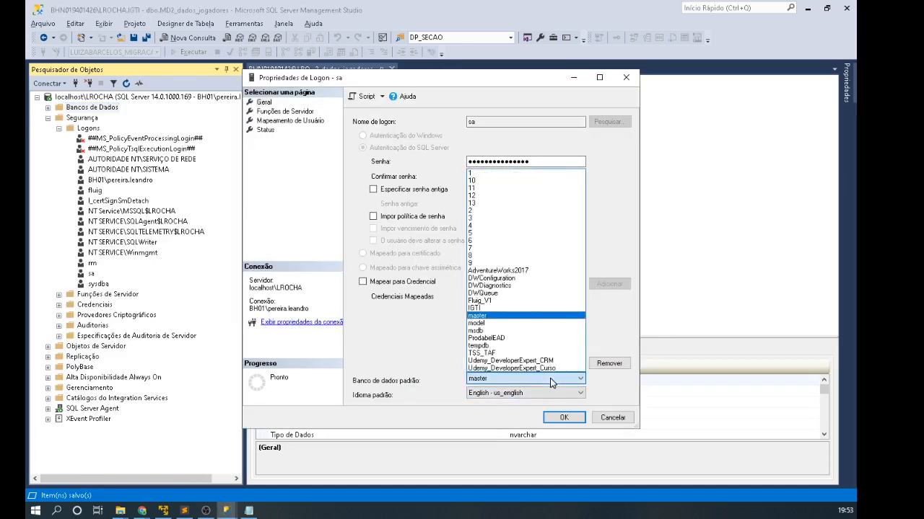
{"action": "left_click", "coordinate": [542, 315]}
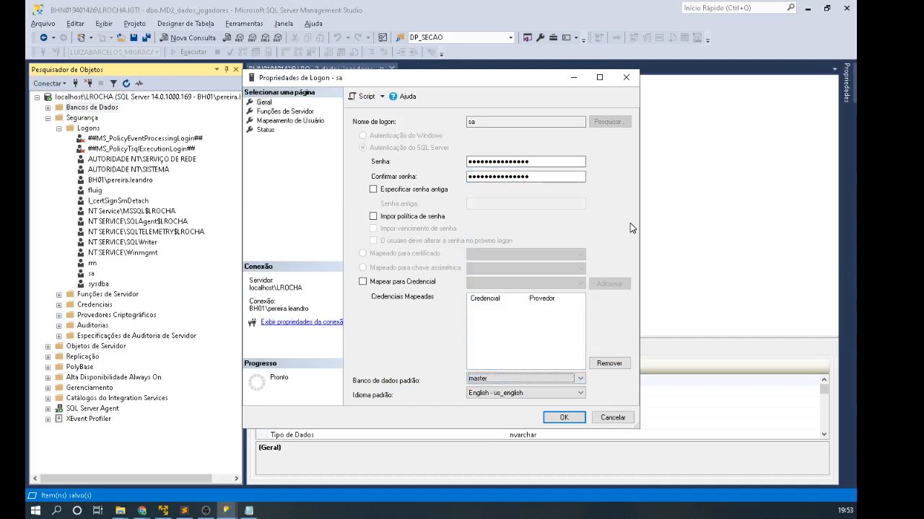
{"action": "left_click", "coordinate": [528, 393]}
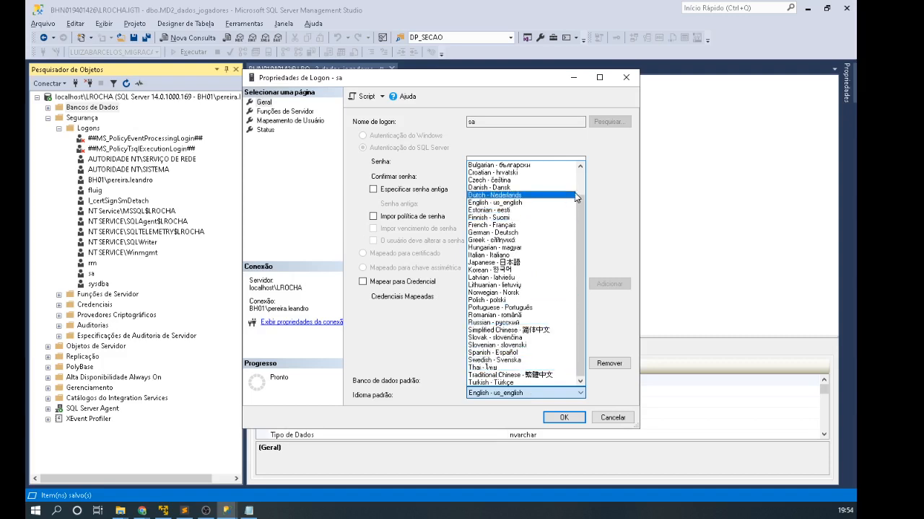
{"action": "left_click", "coordinate": [620, 220]}
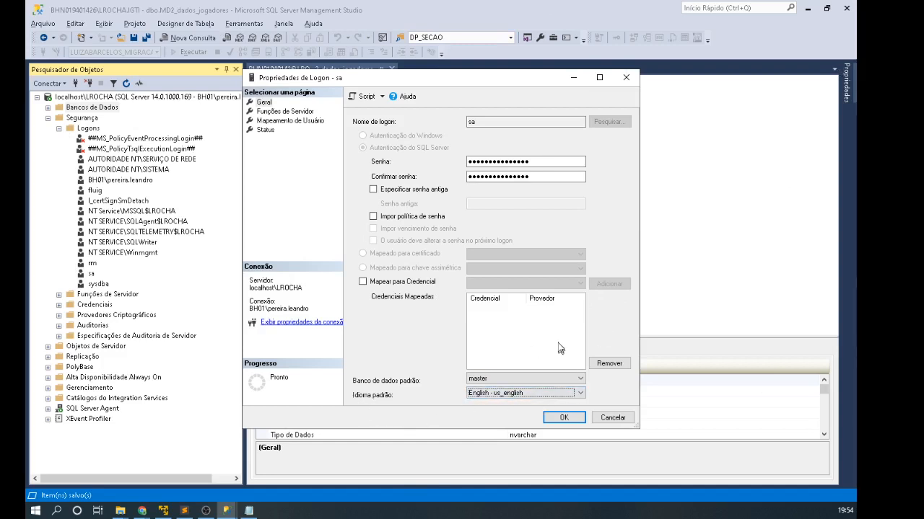
{"action": "left_click", "coordinate": [373, 216]}
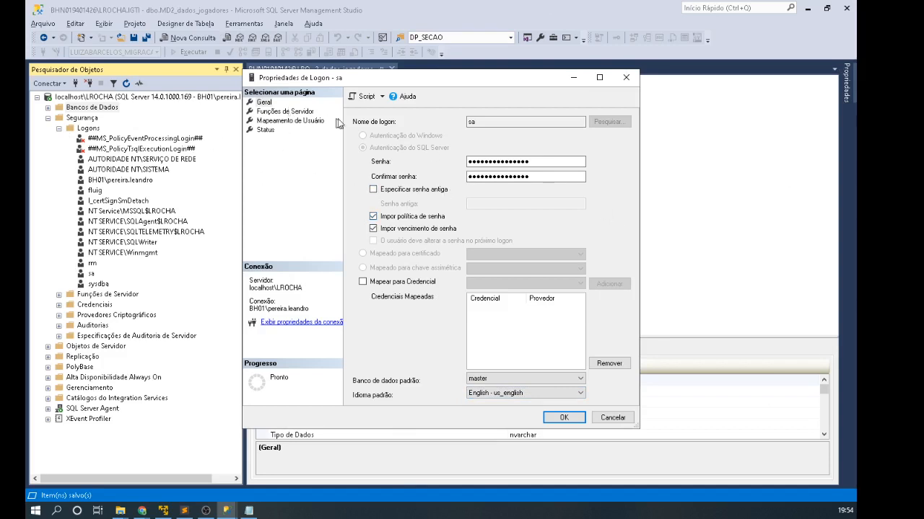
Step: Review sa's Funções de Servidor and Mapeamento de Usuário pages, then cancel the dialog
{"action": "left_click", "coordinate": [288, 112]}
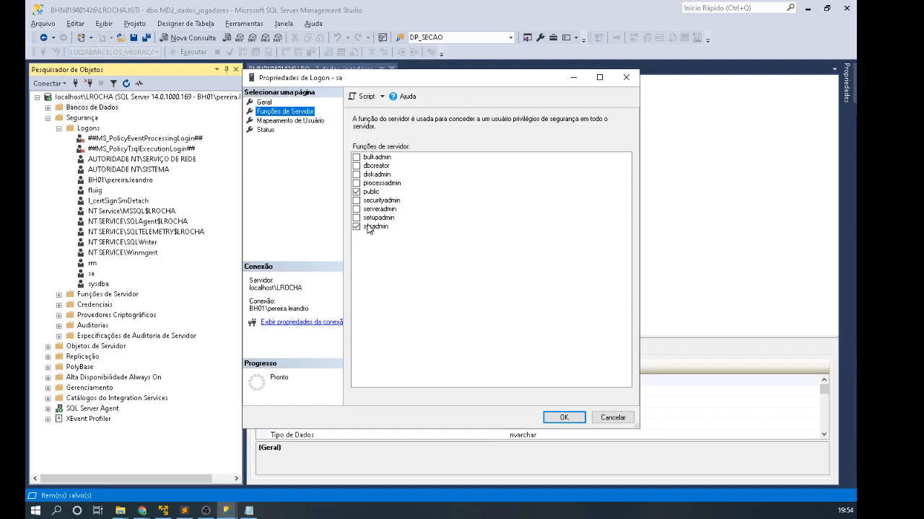
{"action": "left_click", "coordinate": [296, 121]}
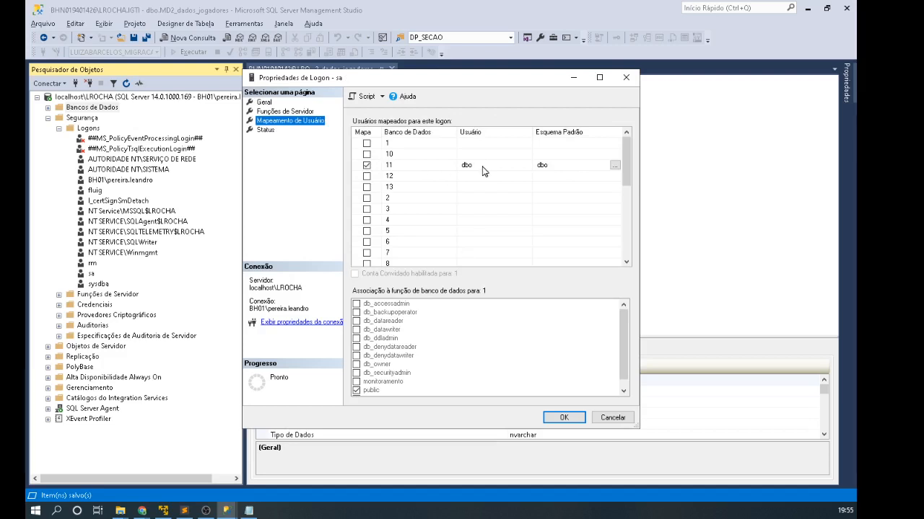
{"action": "left_click_drag", "start_coordinate": [626, 188], "coordinate": [625, 129]}
{"action": "left_click_drag", "start_coordinate": [623, 164], "coordinate": [625, 238]}
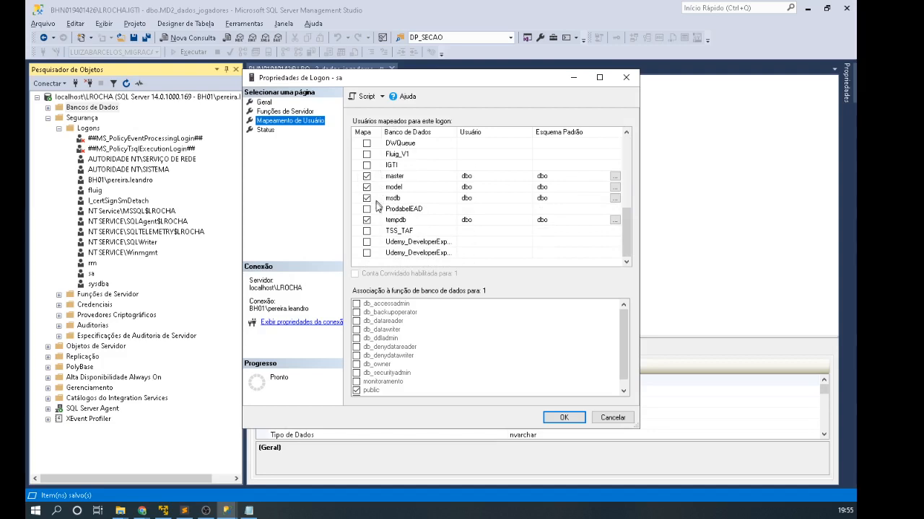
{"action": "left_click", "coordinate": [613, 421]}
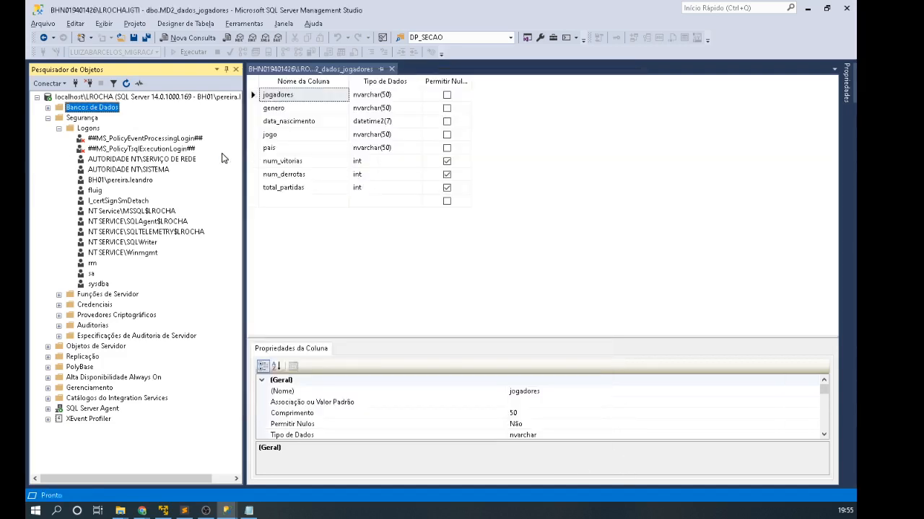
Step: Close the dados_jogadores design, collapse Logons and Segurança, and start Novo Banco de Dados
{"action": "left_click", "coordinate": [390, 301]}
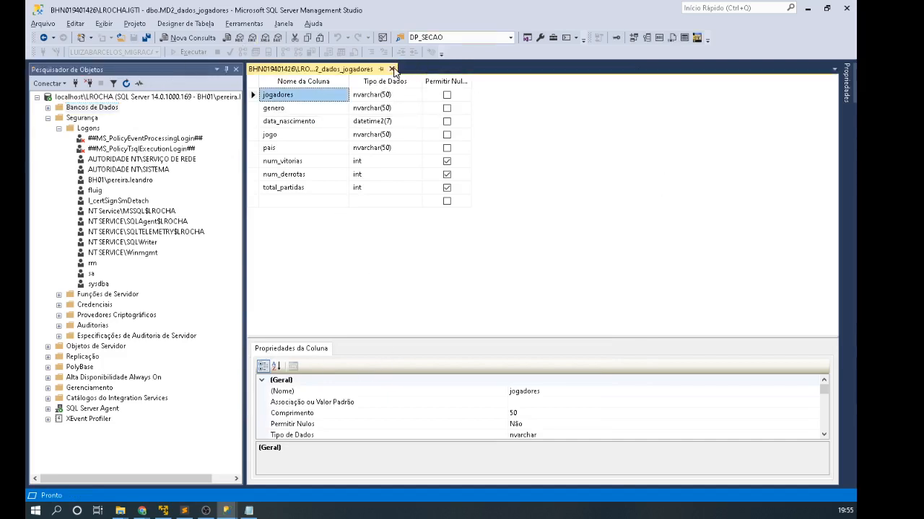
{"action": "left_click", "coordinate": [391, 69]}
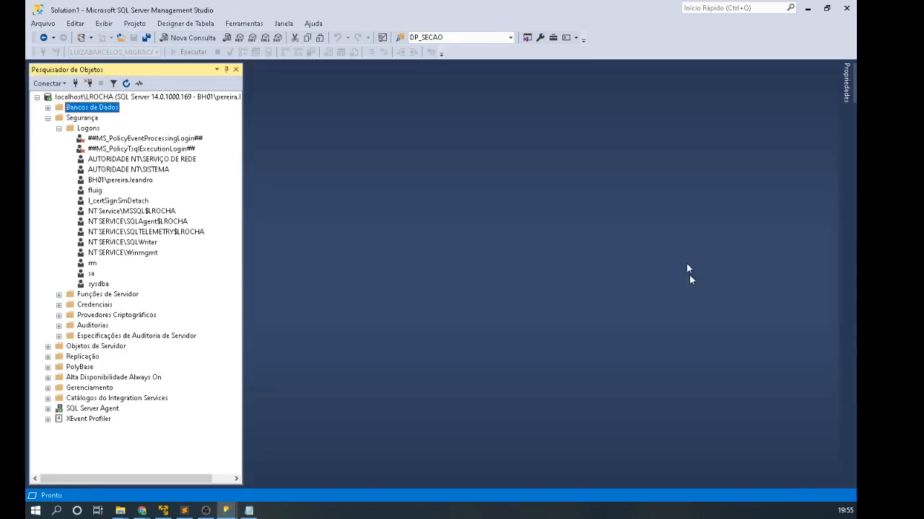
{"action": "left_click", "coordinate": [59, 128]}
{"action": "left_click", "coordinate": [48, 117]}
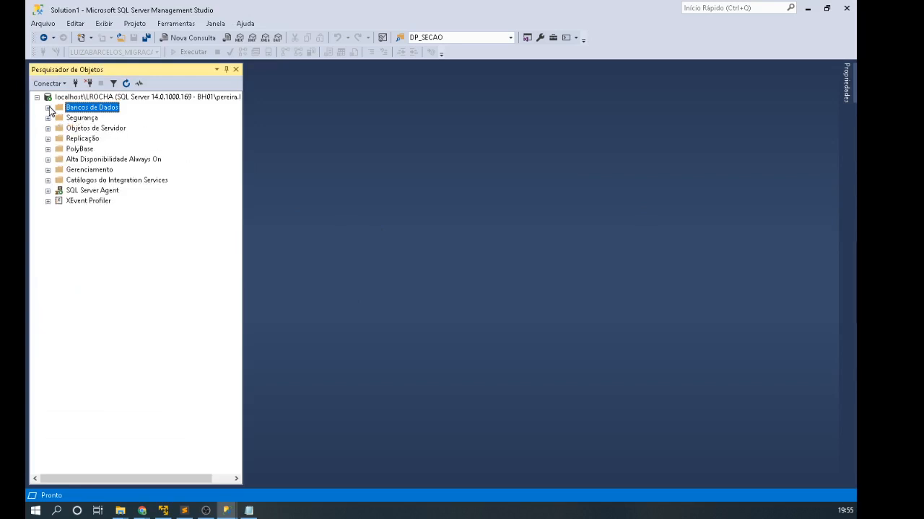
{"action": "left_click", "coordinate": [48, 107]}
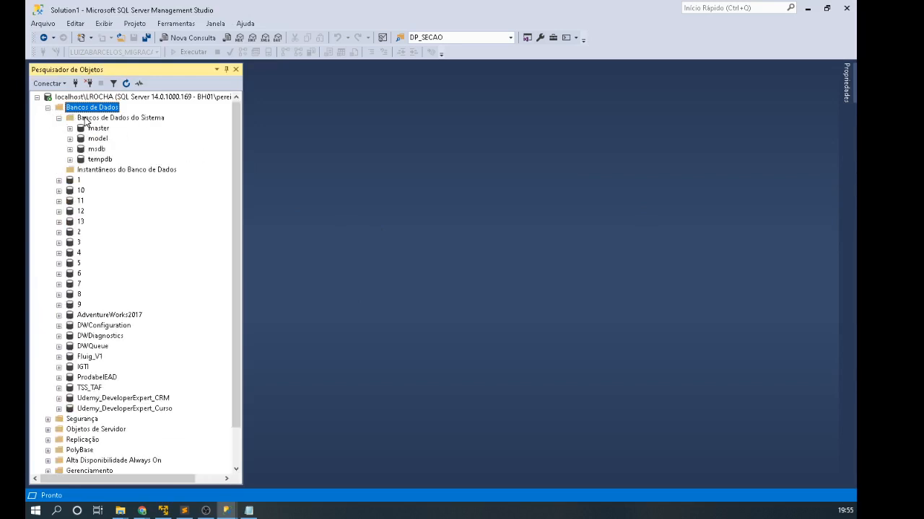
{"action": "right_click", "coordinate": [81, 107]}
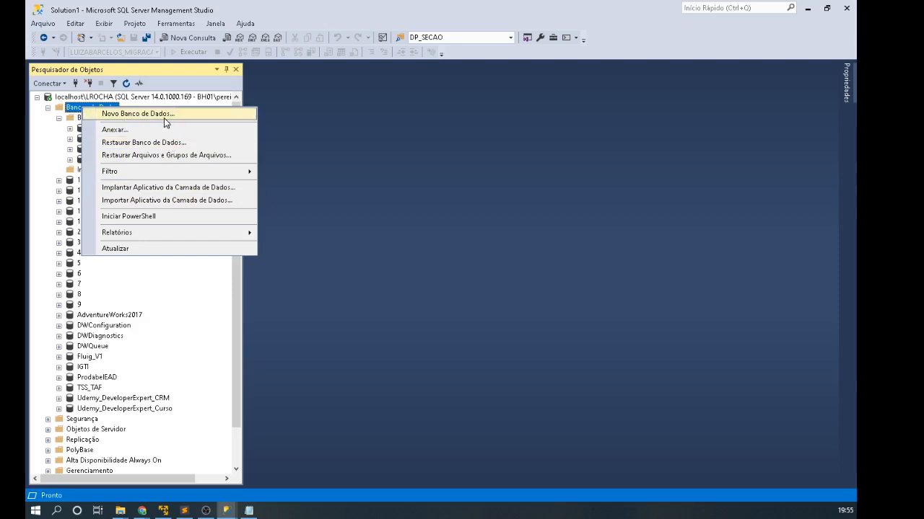
{"action": "left_click", "coordinate": [139, 116]}
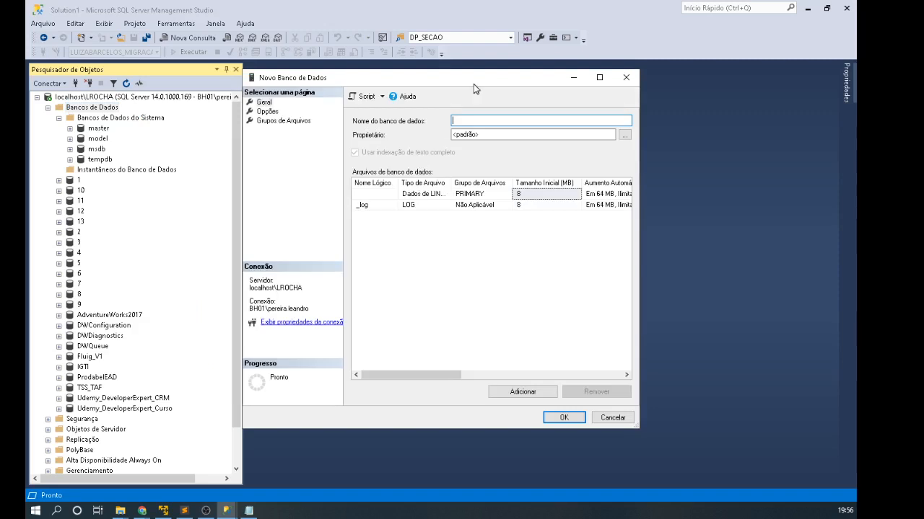
Step: Name the new database PrimeiroBanco, keep the default owner, and maximize the dialog
{"action": "left_click_drag", "start_coordinate": [474, 84], "coordinate": [431, 86]}
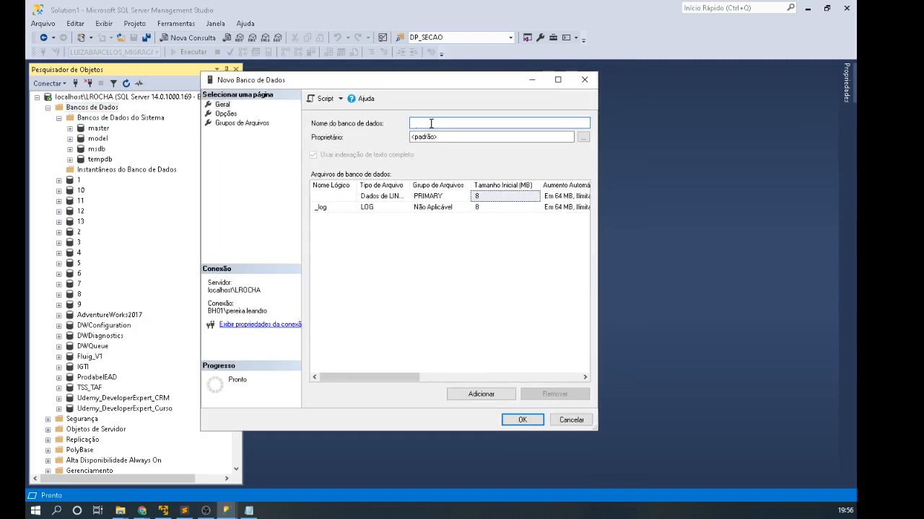
{"action": "type", "text": "Prmiei"}
{"action": "key", "text": "BackSpace"}
{"action": "key", "text": "BackSpace"}
{"action": "key", "text": "BackSpace"}
{"action": "type", "text": "ei"}
{"action": "key", "text": "BackSpace"}
{"action": "key", "text": "BackSpace"}
{"action": "key", "text": "BackSpace"}
{"action": "type", "text": "imero"}
{"action": "type", "text": "Banc"}
{"action": "type", "text": "i"}
{"action": "left_click", "coordinate": [583, 137]}
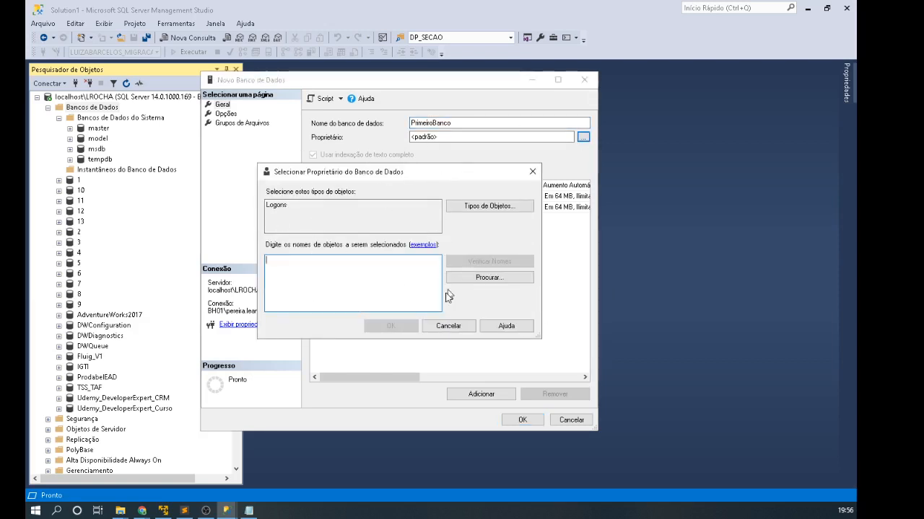
{"action": "left_click", "coordinate": [448, 326]}
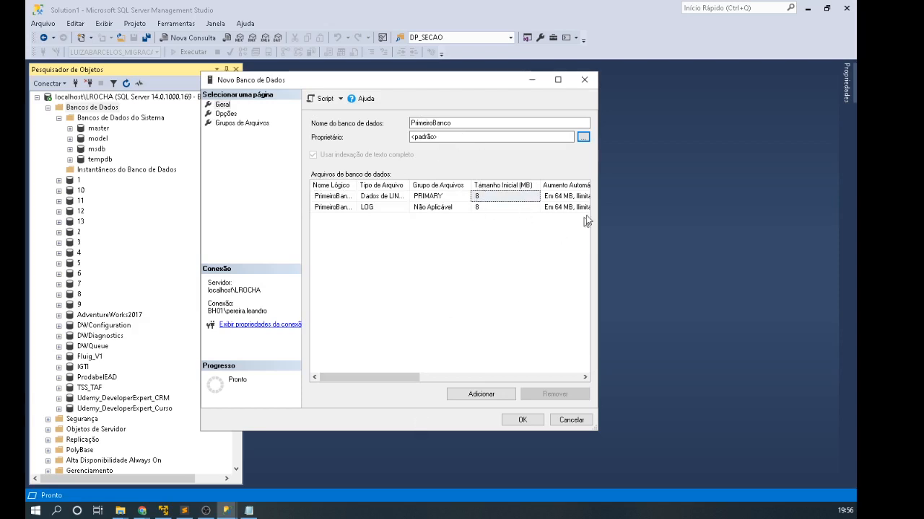
{"action": "left_click", "coordinate": [557, 79]}
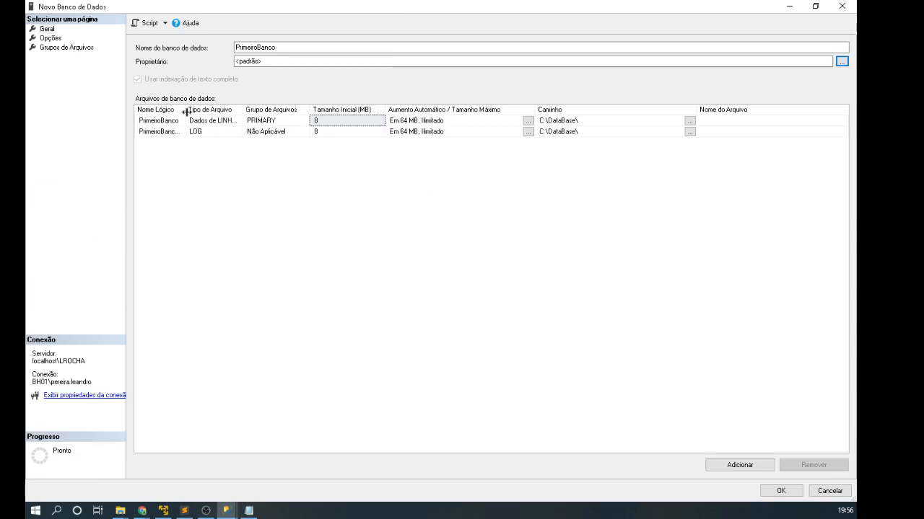
Step: Widen the database file grid columns and check the open File Explorer windows
{"action": "left_click_drag", "start_coordinate": [185, 110], "coordinate": [208, 112]}
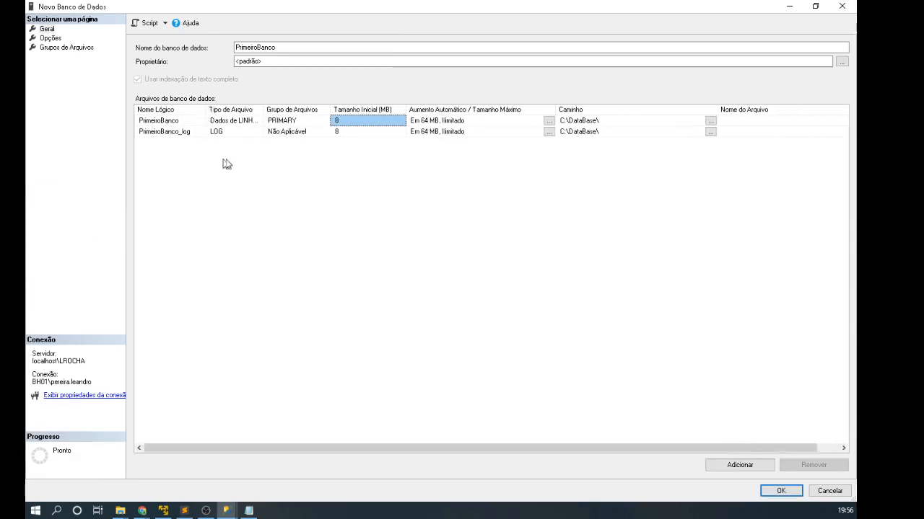
{"action": "left_click_drag", "start_coordinate": [266, 111], "coordinate": [302, 111]}
{"action": "left_click", "coordinate": [232, 122]}
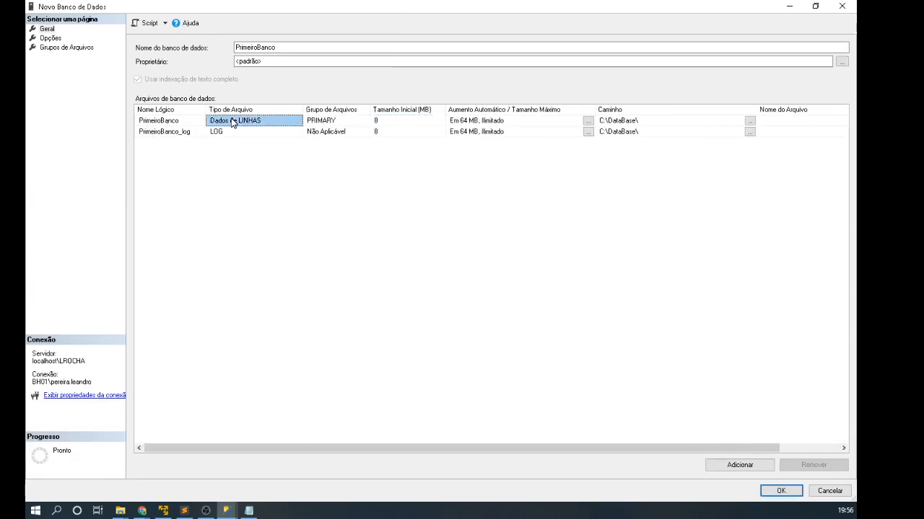
{"action": "left_click", "coordinate": [223, 134]}
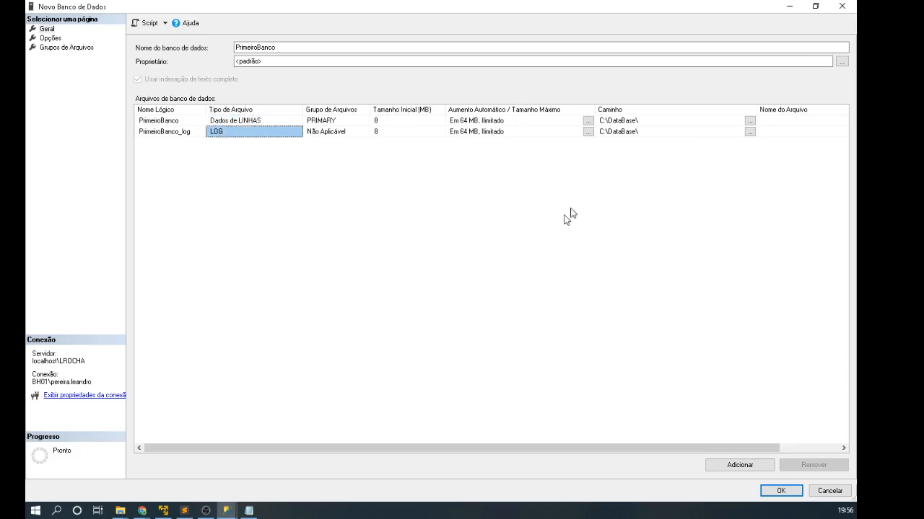
{"action": "left_click", "coordinate": [613, 122]}
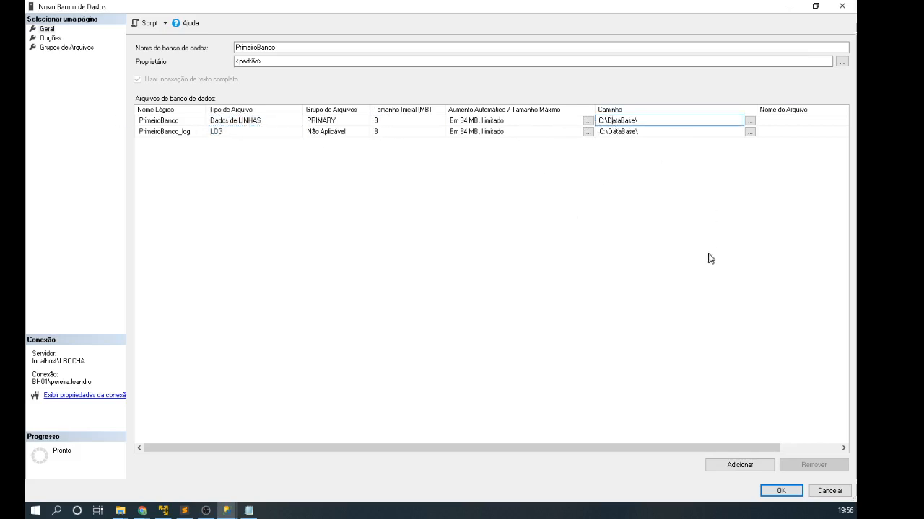
{"action": "left_click", "coordinate": [120, 511]}
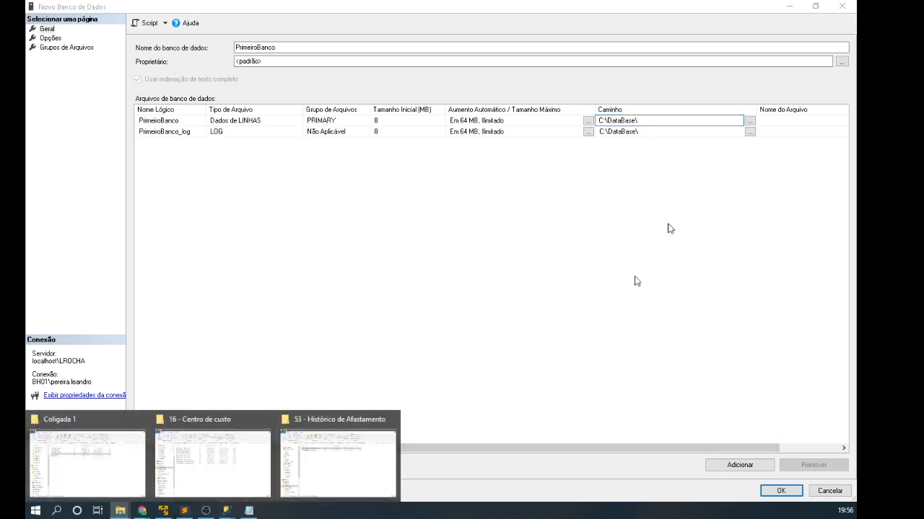
{"action": "left_click", "coordinate": [662, 120]}
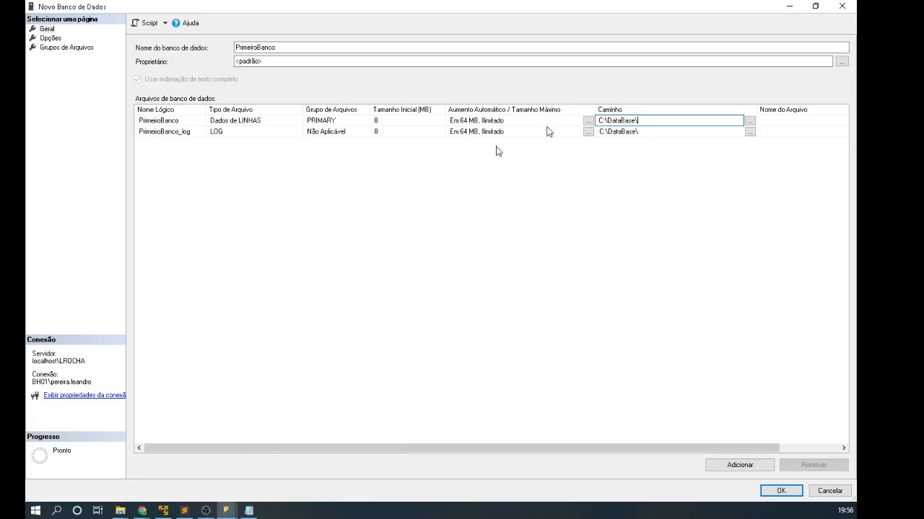
{"action": "left_click", "coordinate": [120, 511]}
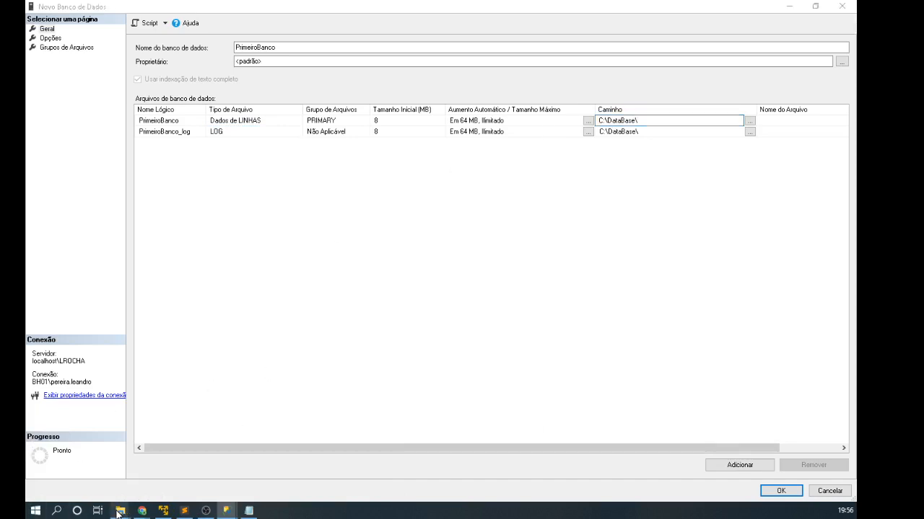
{"action": "left_click", "coordinate": [445, 243]}
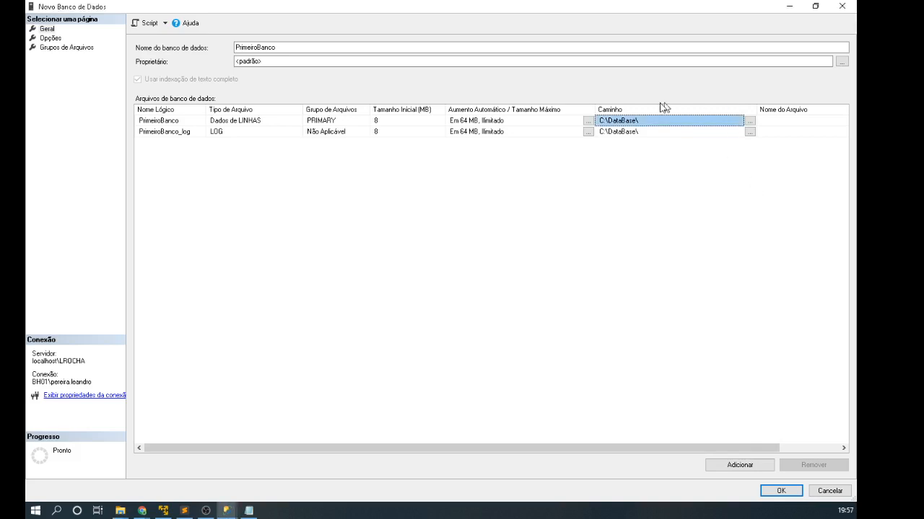
Step: Set both the data and log file paths to C:\DataBase\PrimeiroBanco
{"action": "left_click", "coordinate": [617, 124]}
{"action": "key", "text": "ctrl+a"}
{"action": "type", "text": "C:\\DataBase\\PrimeiroBanco"}
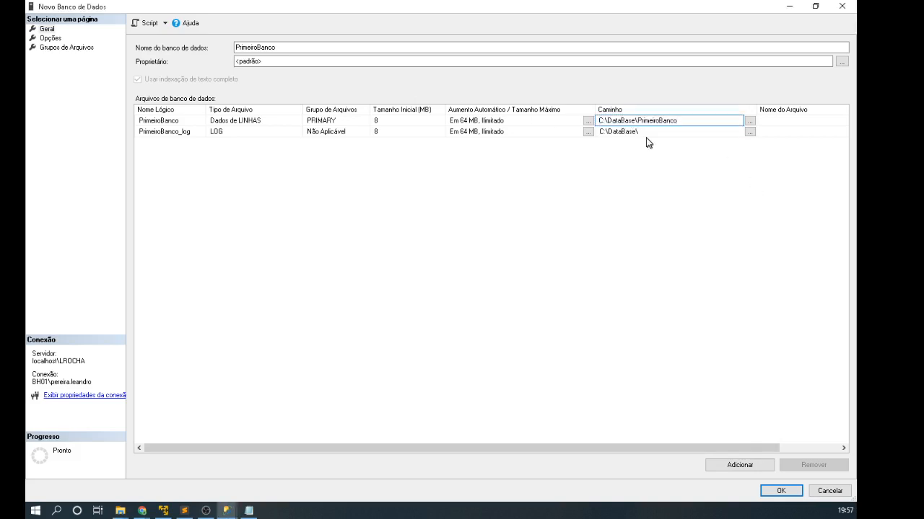
{"action": "left_click", "coordinate": [632, 130]}
{"action": "key", "text": "ctrl+a"}
{"action": "type", "text": "C:\\DataBase\\PrimeiroBanco"}
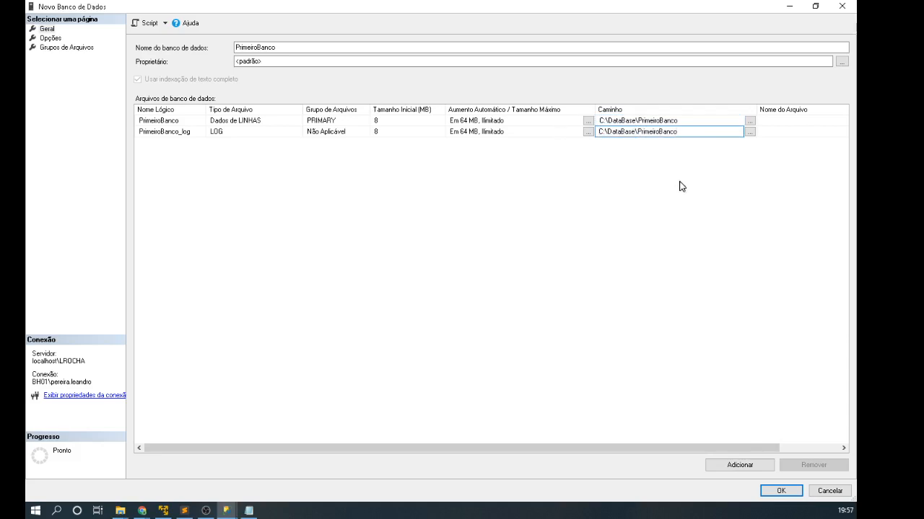
Step: Copy PrimeiroBanco into both Nome do Arquivo cells and show the Opções page
{"action": "left_click", "coordinate": [774, 120]}
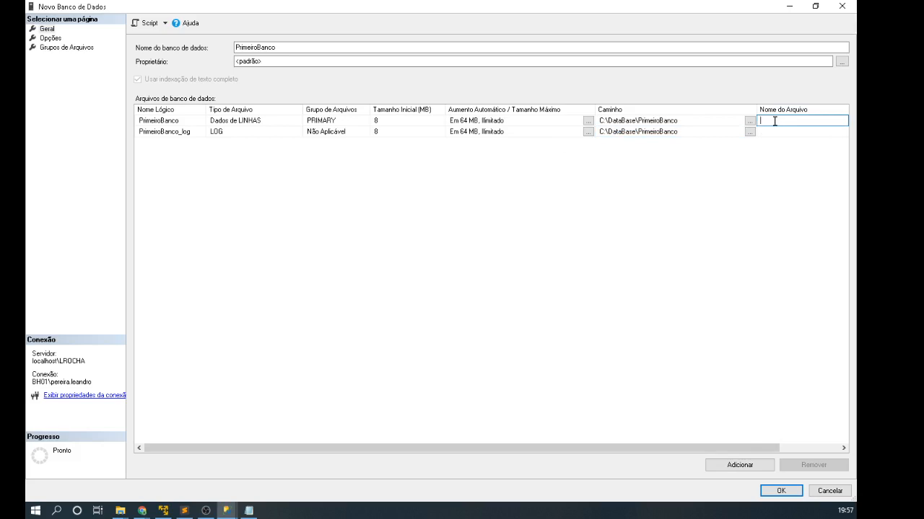
{"action": "double_click", "coordinate": [296, 47]}
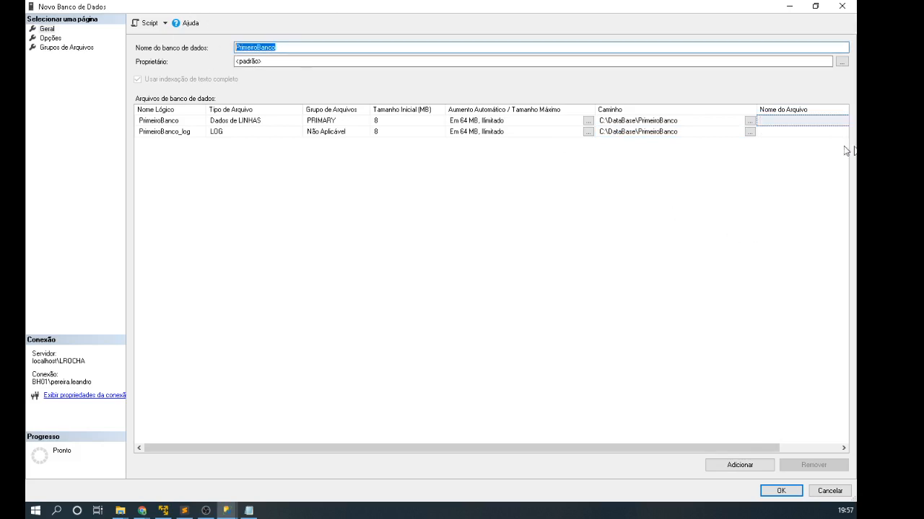
{"action": "key", "text": "ctrl+c"}
{"action": "left_click", "coordinate": [775, 120]}
{"action": "key", "text": "ctrl+v"}
{"action": "left_click", "coordinate": [773, 132]}
{"action": "key", "text": "ctrl+v"}
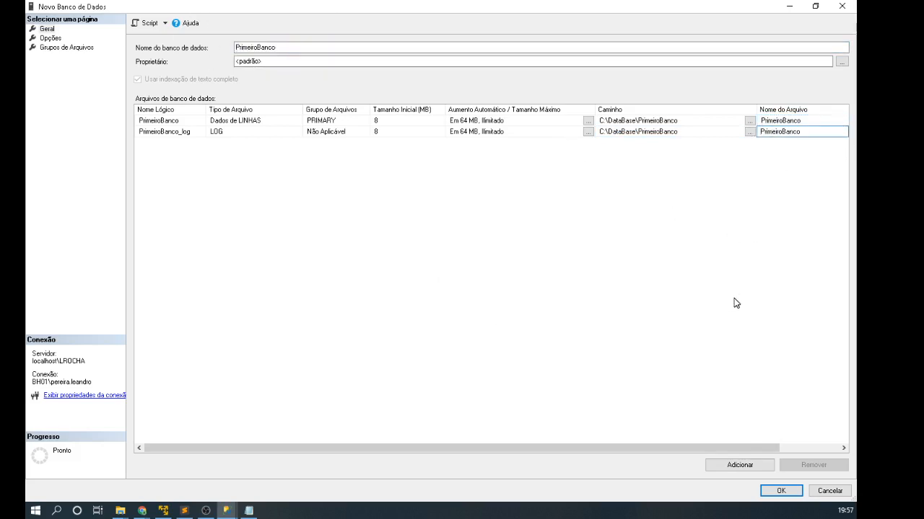
{"action": "left_click", "coordinate": [50, 38]}
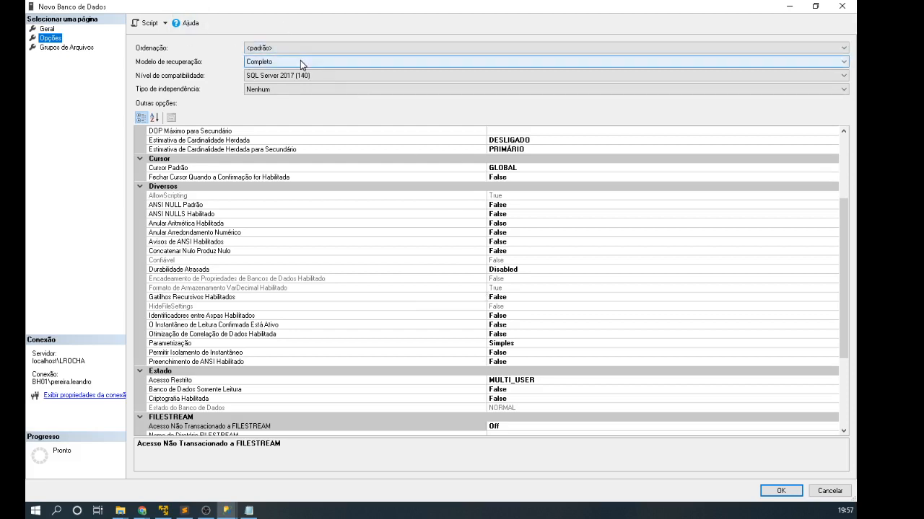
{"action": "left_click", "coordinate": [251, 47]}
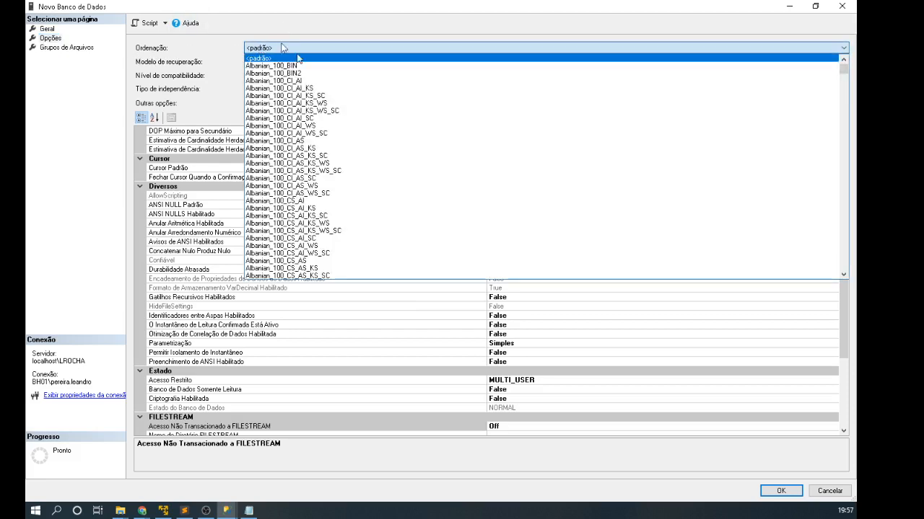
{"action": "left_click", "coordinate": [194, 48]}
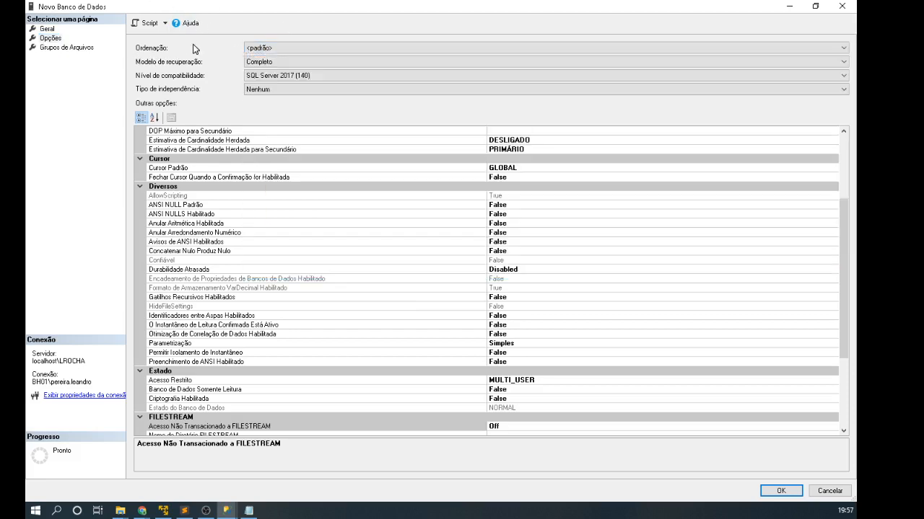
{"action": "left_click", "coordinate": [271, 48]}
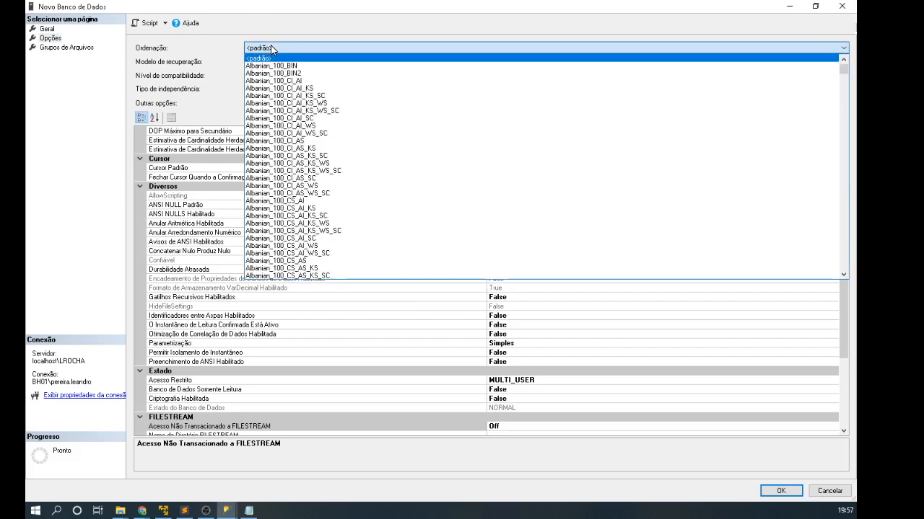
{"action": "left_click", "coordinate": [226, 49]}
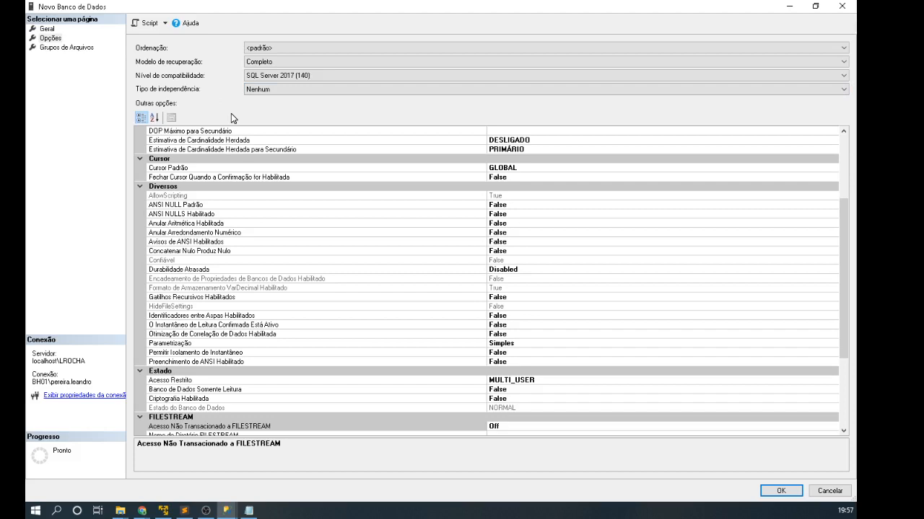
{"action": "left_click", "coordinate": [274, 64]}
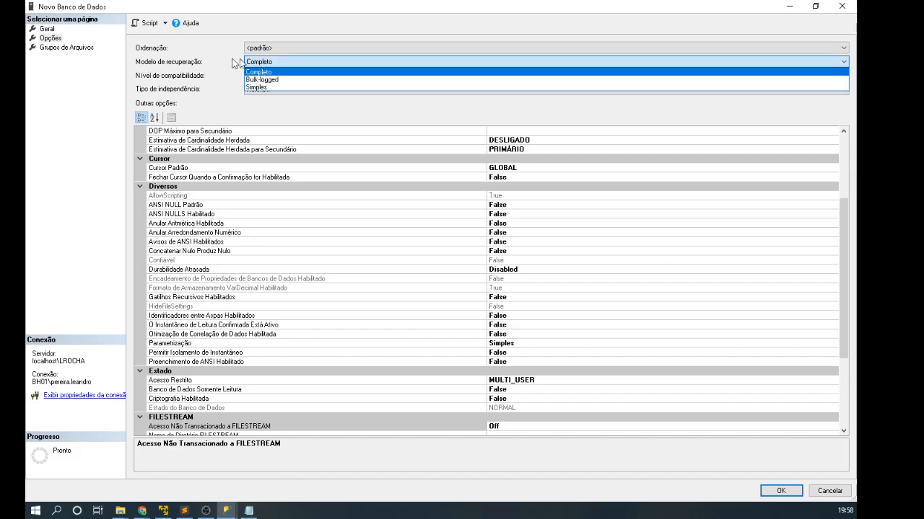
{"action": "left_click", "coordinate": [203, 52]}
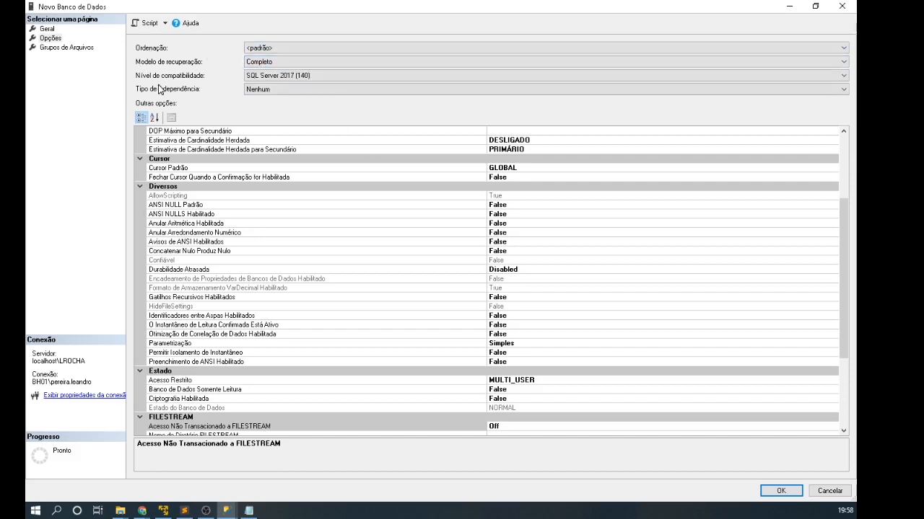
{"action": "left_click", "coordinate": [290, 75]}
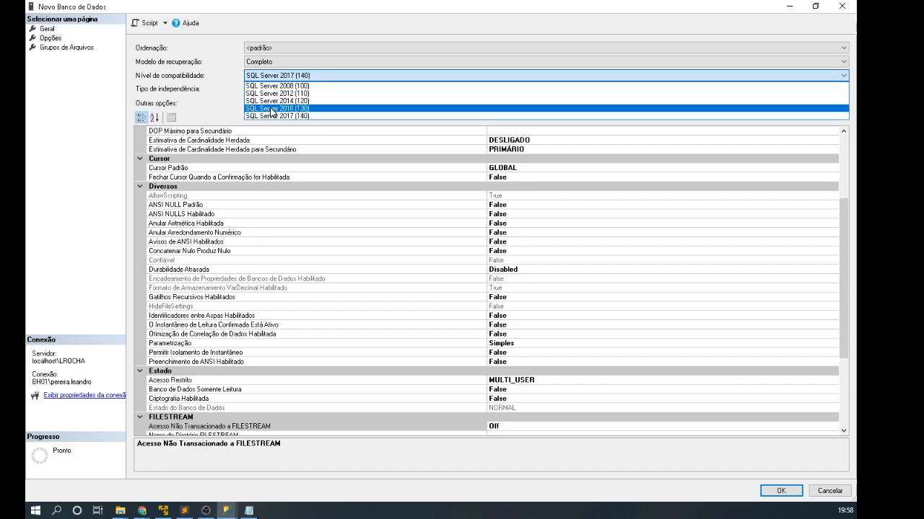
Step: Set Nível de compatibilidade to SQL Server 2017 (140), then view the Grupos de Arquivos page
{"action": "left_click", "coordinate": [291, 101]}
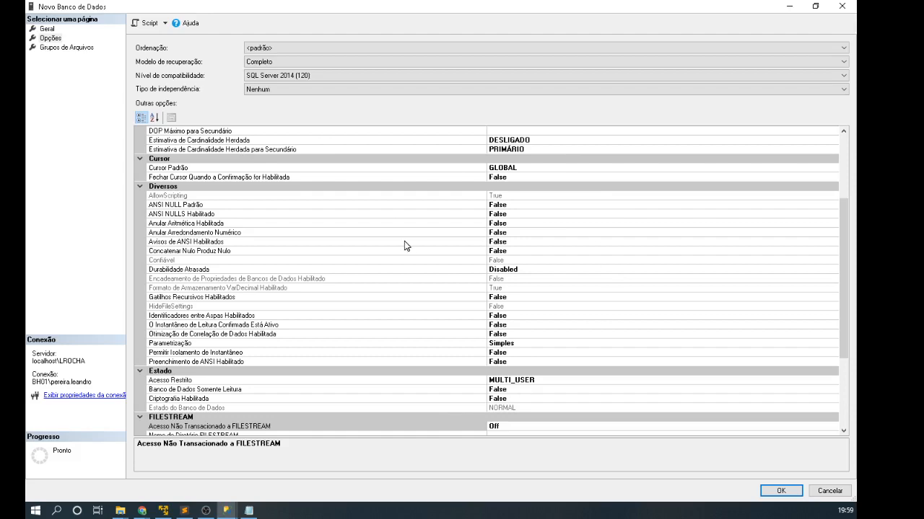
{"action": "left_click_drag", "start_coordinate": [849, 229], "coordinate": [826, 130]}
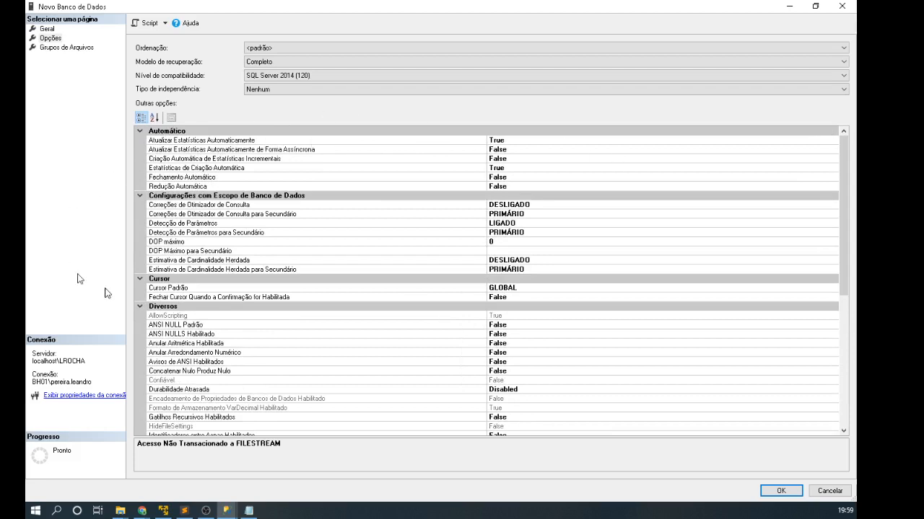
{"action": "left_click", "coordinate": [176, 178]}
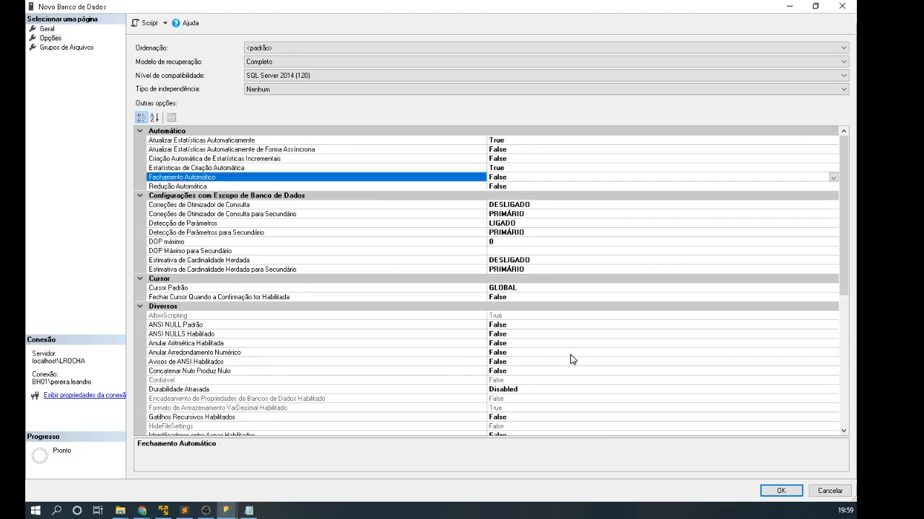
{"action": "left_click", "coordinate": [304, 76]}
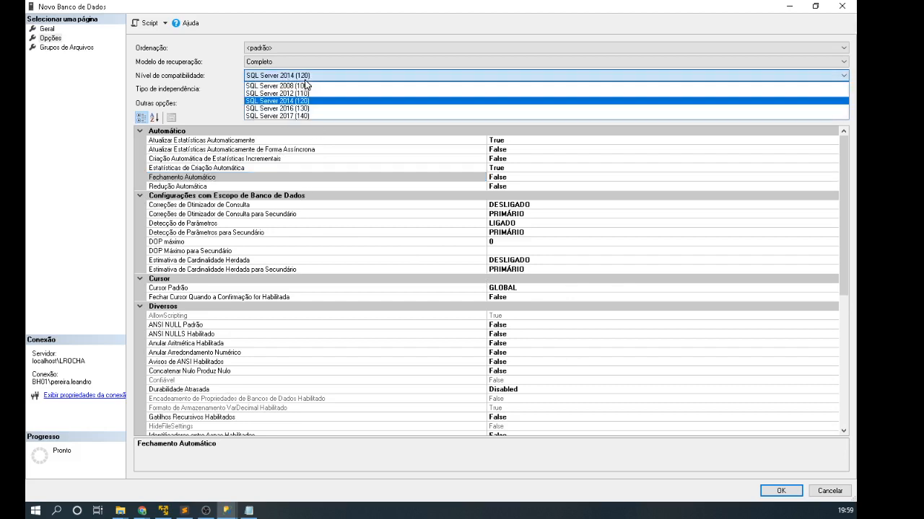
{"action": "left_click", "coordinate": [291, 116]}
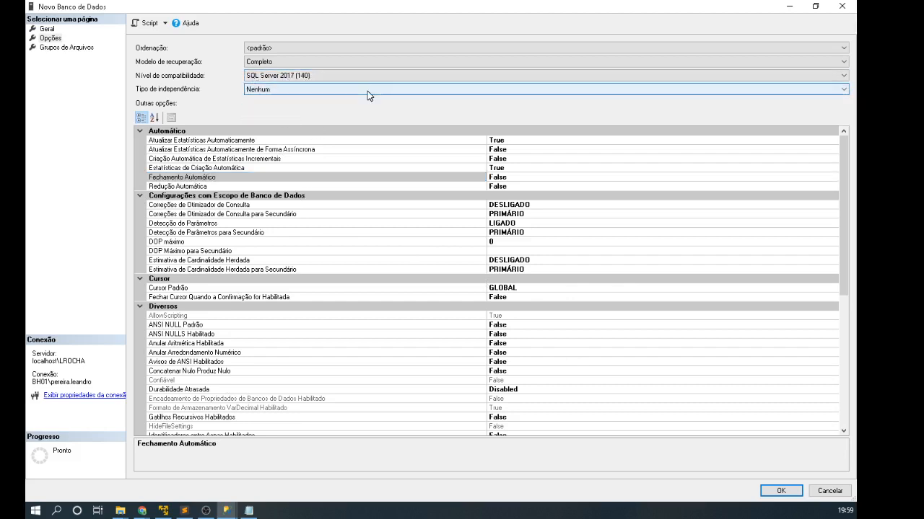
{"action": "left_click", "coordinate": [72, 48]}
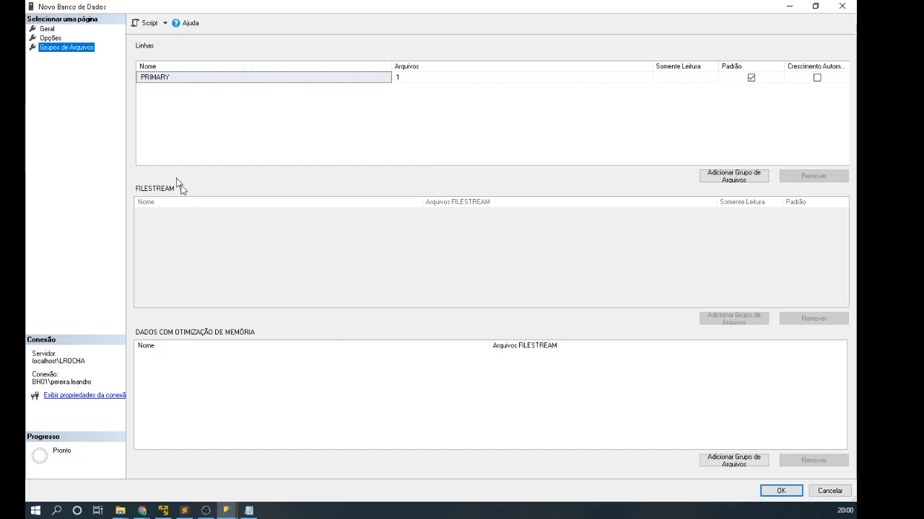
Step: Return to the Geral page and confirm creating PrimeiroBanco, which fails with error 5170
{"action": "left_click", "coordinate": [48, 29]}
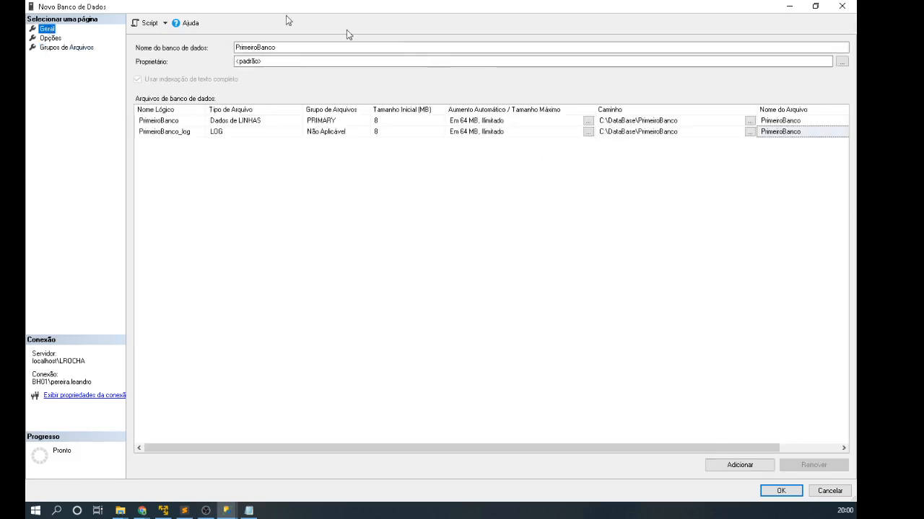
{"action": "left_click", "coordinate": [782, 493]}
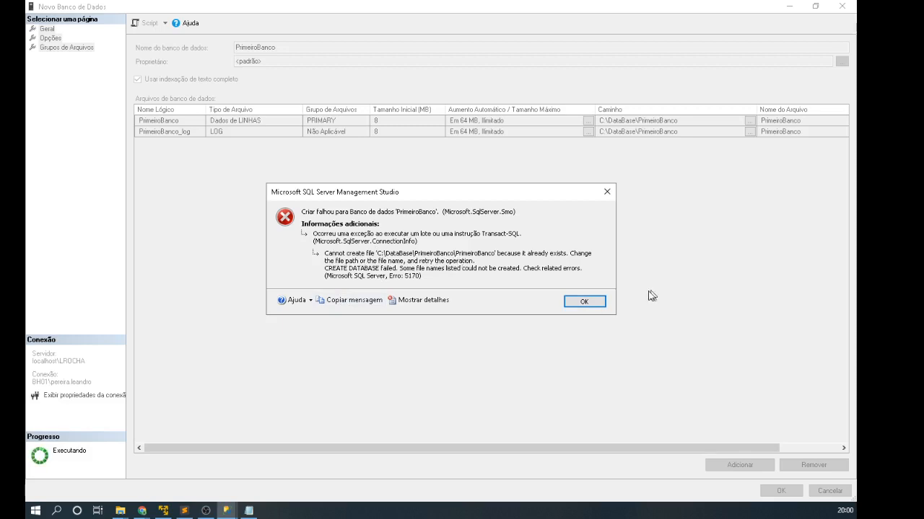
Step: Dismiss the error, empty both Nome do Arquivo cells, and retry creating PrimeiroBanco
{"action": "left_click", "coordinate": [584, 301]}
{"action": "left_click", "coordinate": [804, 121]}
{"action": "double_click", "coordinate": [803, 121]}
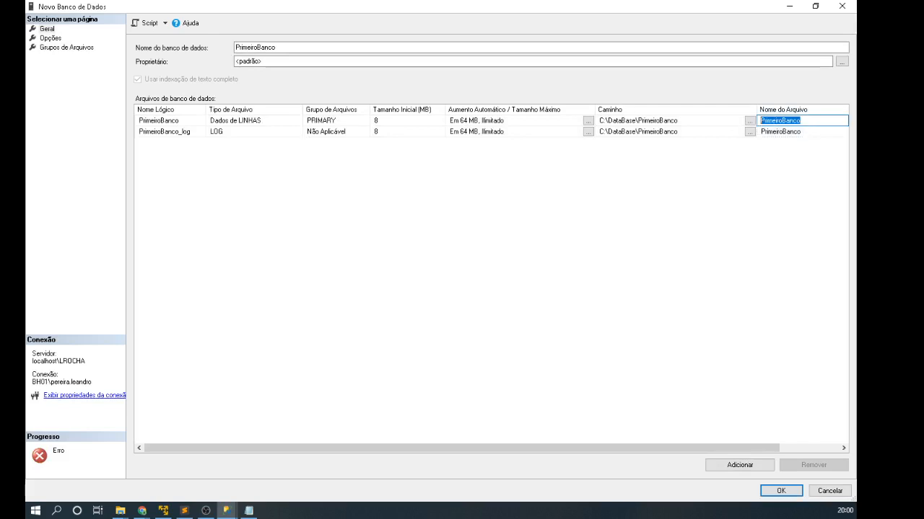
{"action": "key", "text": "BackSpace"}
{"action": "left_click", "coordinate": [804, 131]}
{"action": "double_click", "coordinate": [804, 131]}
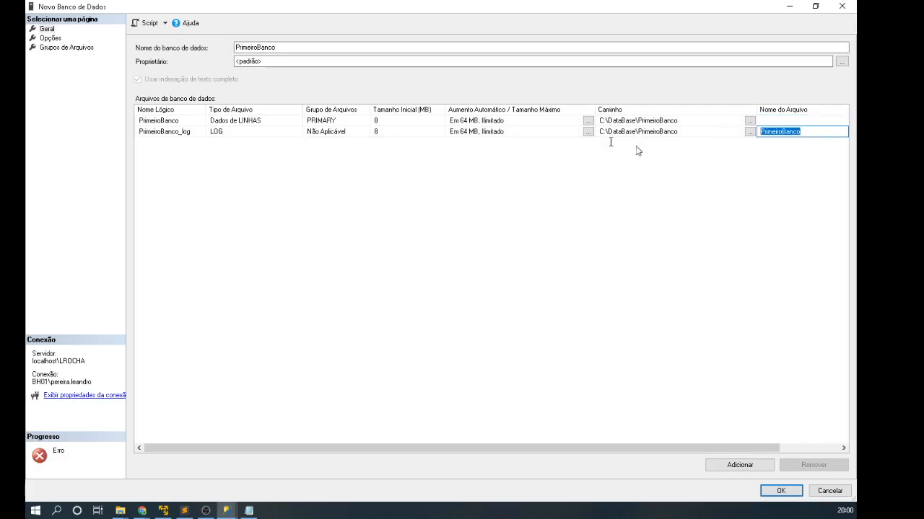
{"action": "key", "text": "BackSpace"}
{"action": "left_click", "coordinate": [781, 489]}
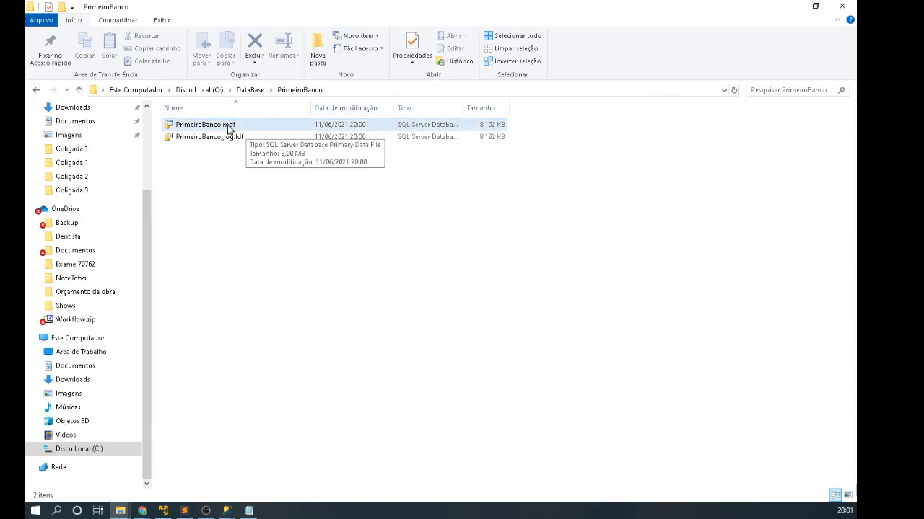
Step: Autofit the Tipo column to show full types for PrimeiroBanco.mdf and PrimeiroBanco_log.ldf
{"action": "left_click", "coordinate": [225, 127]}
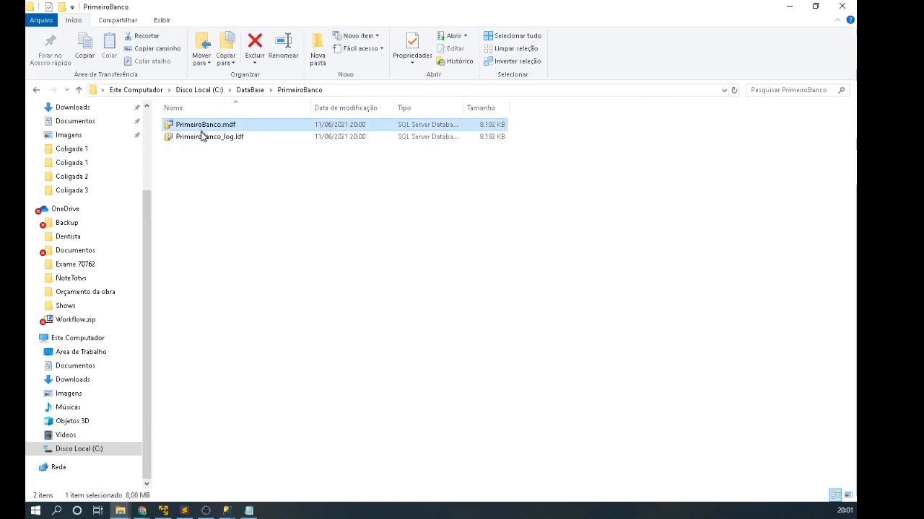
{"action": "left_click", "coordinate": [198, 137]}
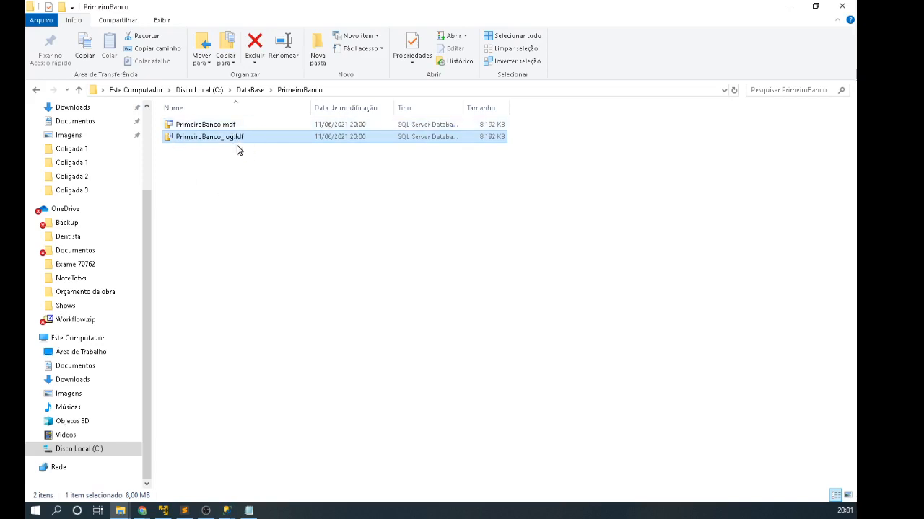
{"action": "double_click", "coordinate": [464, 108]}
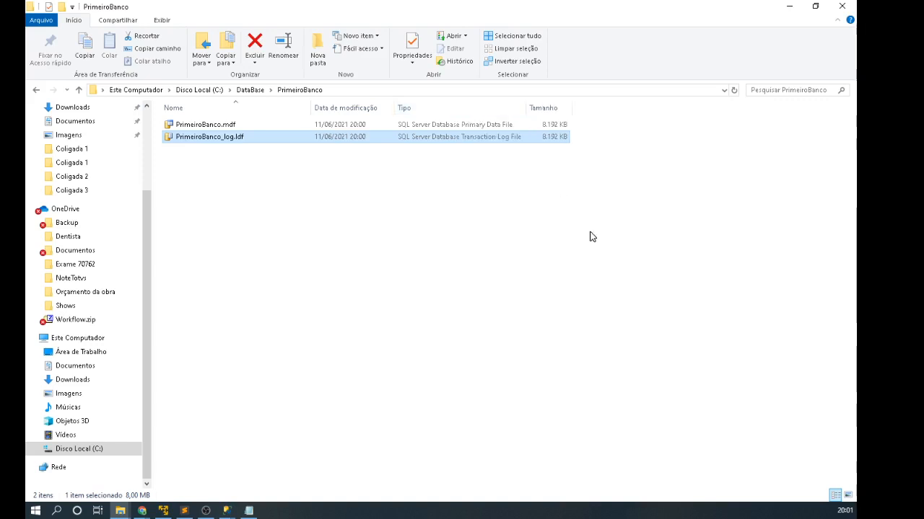
{"action": "left_click", "coordinate": [478, 127]}
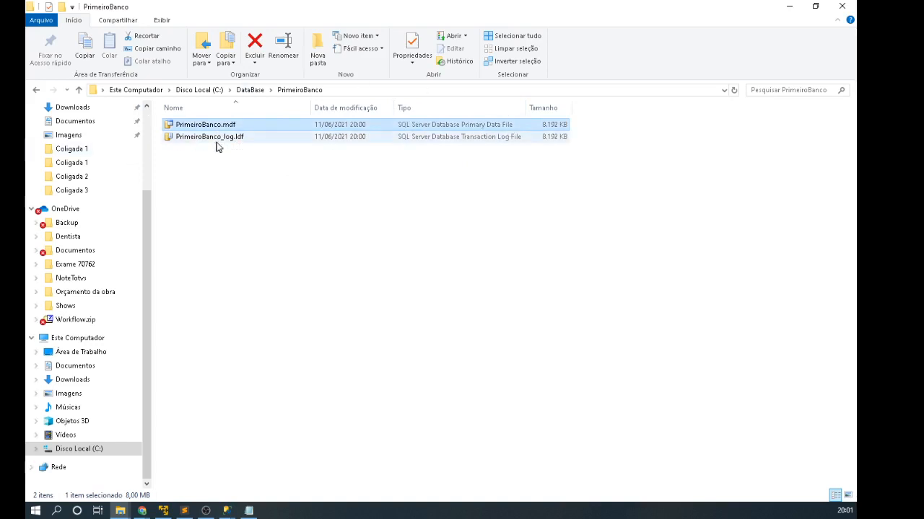
{"action": "left_click", "coordinate": [482, 141]}
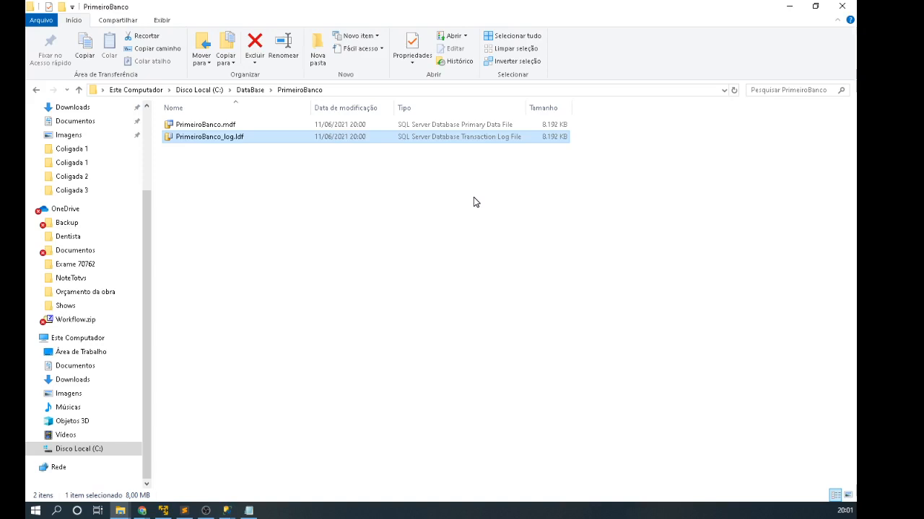
{"action": "left_click", "coordinate": [474, 197]}
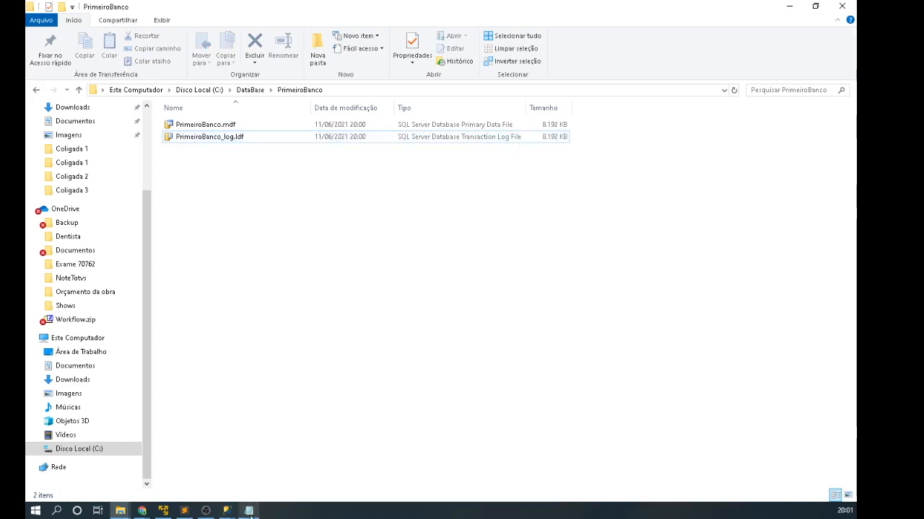
{"action": "left_click", "coordinate": [224, 509]}
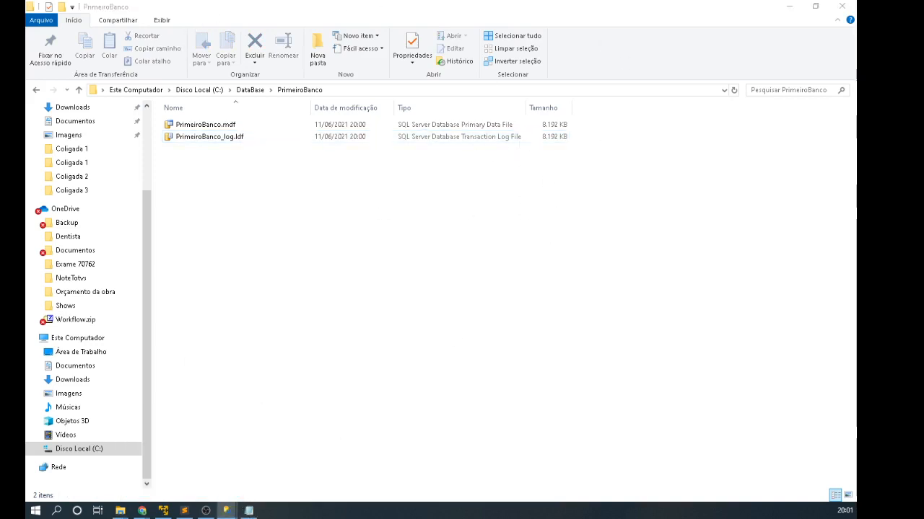
Step: Open a new query window and connect it to the PrimeiroBanco database
{"action": "left_click", "coordinate": [228, 513]}
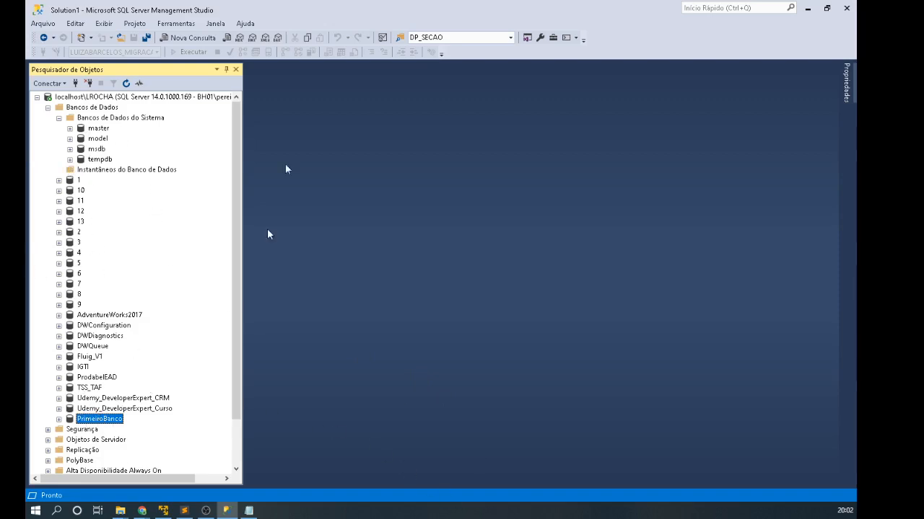
{"action": "left_click", "coordinate": [191, 40]}
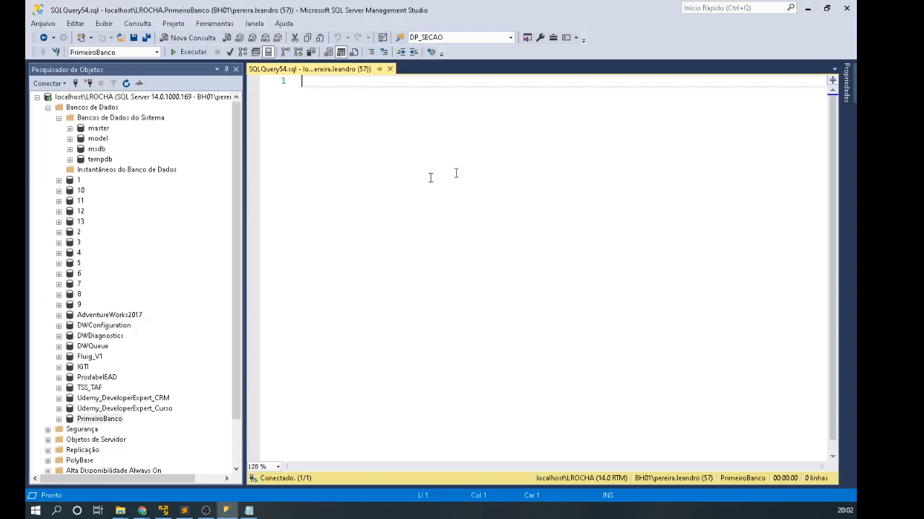
{"action": "left_click", "coordinate": [156, 52]}
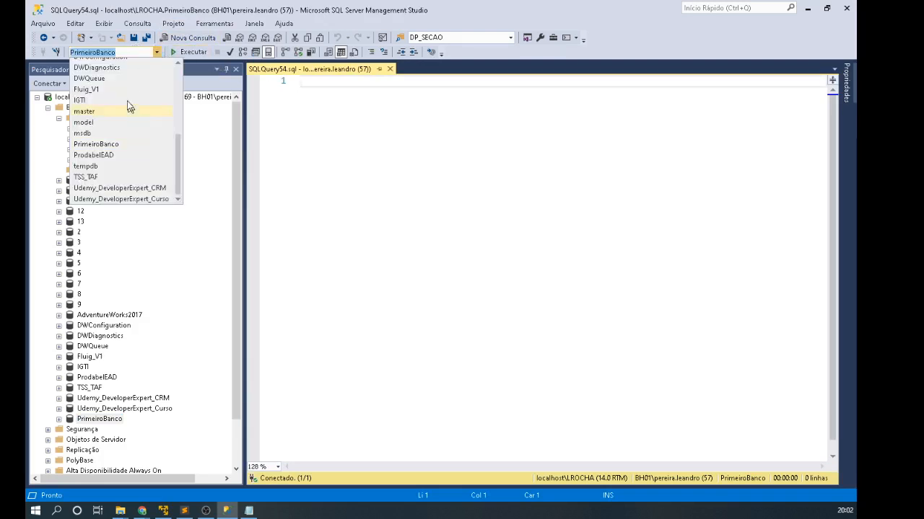
{"action": "left_click", "coordinate": [85, 101]}
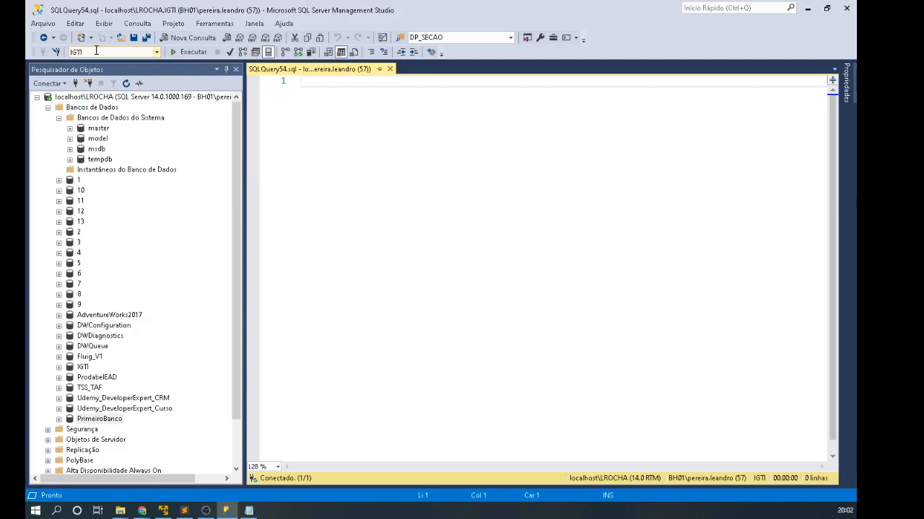
{"action": "left_click", "coordinate": [155, 51]}
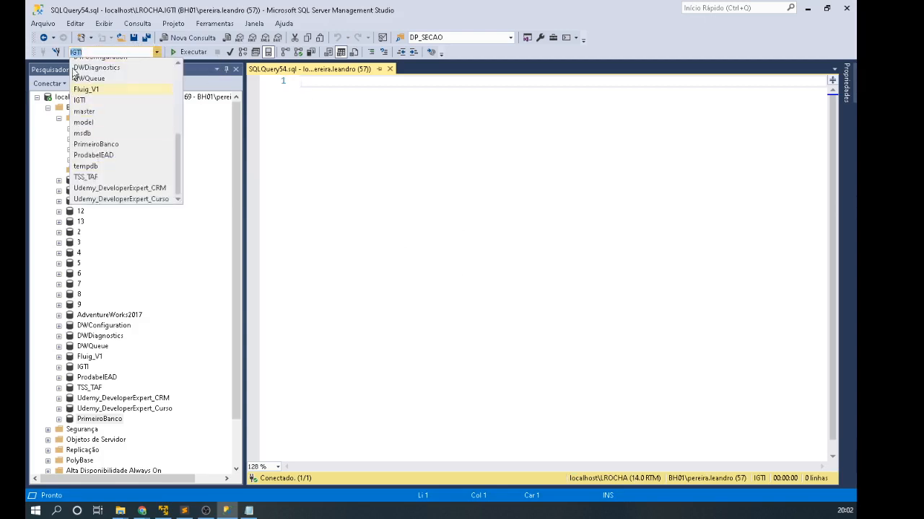
{"action": "left_click", "coordinate": [104, 144]}
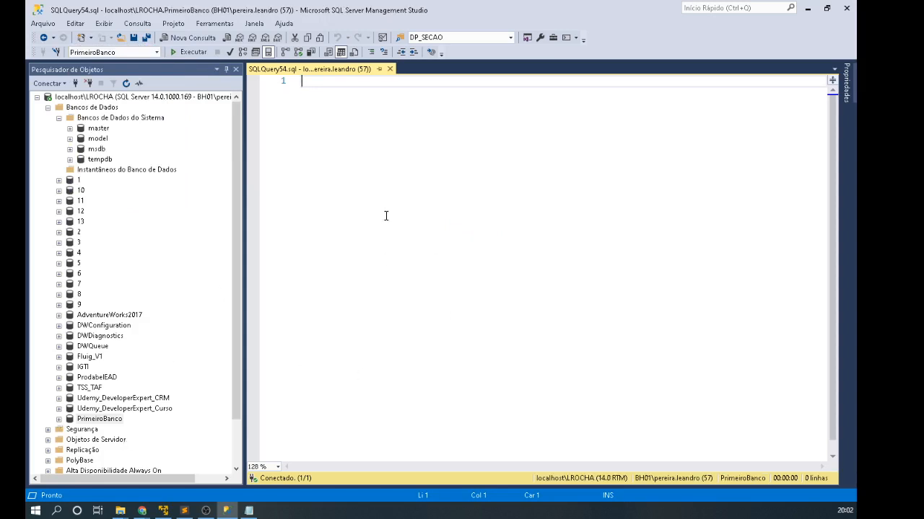
Step: Type and delete 'create' in the editor, then select AdventureWorks2017 in Object Explorer
{"action": "type", "text": "create"}
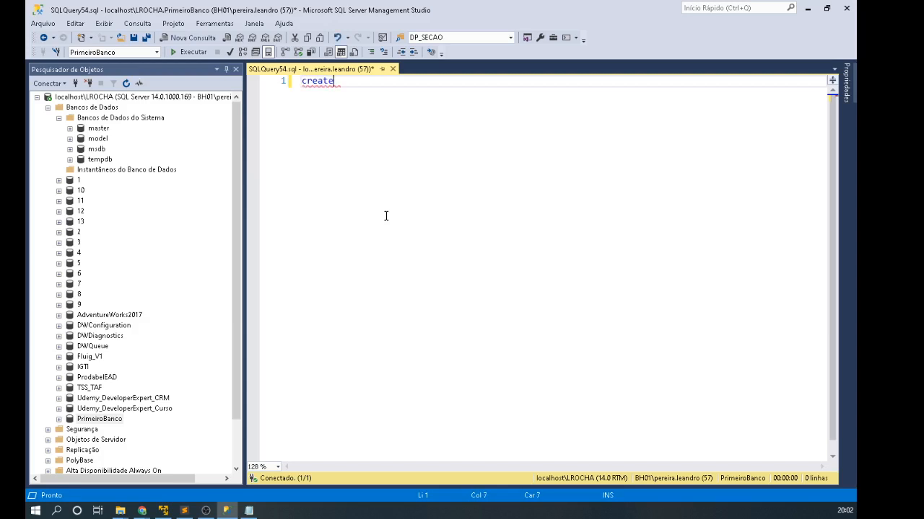
{"action": "double_click", "coordinate": [320, 82]}
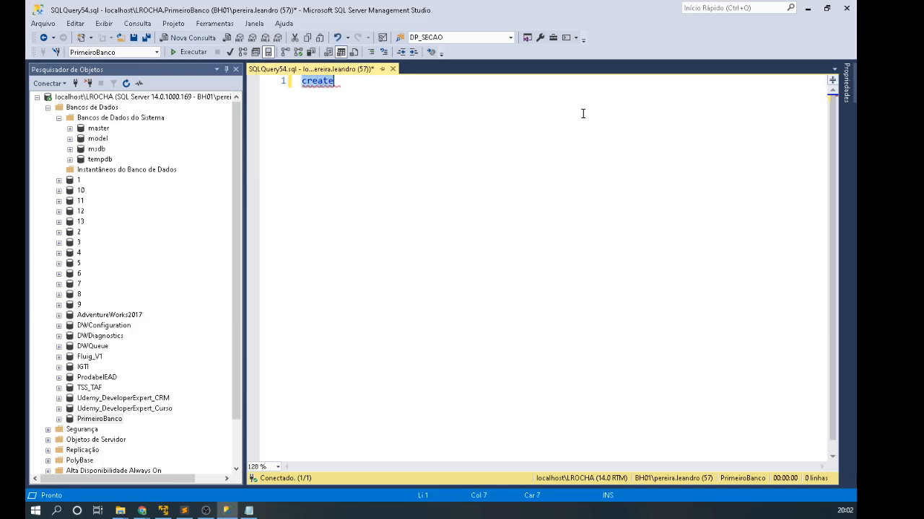
{"action": "key", "text": "BackSpace"}
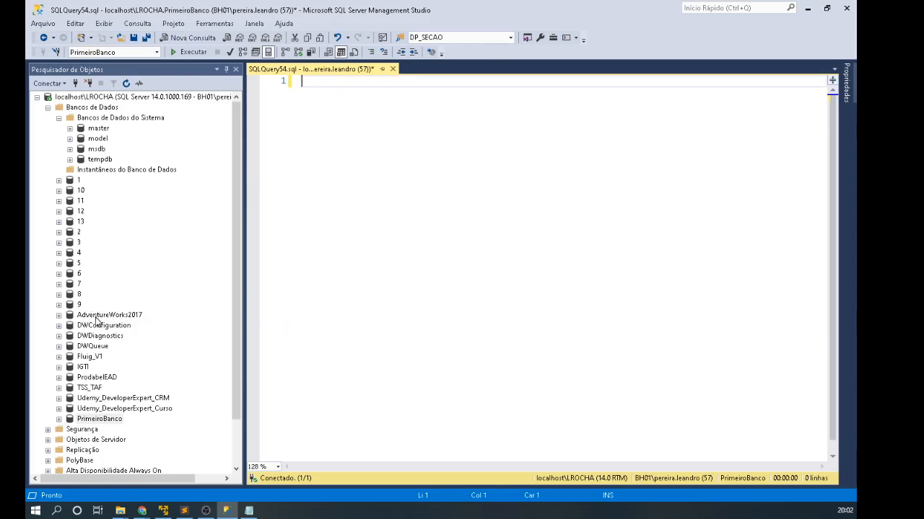
{"action": "left_click", "coordinate": [98, 315]}
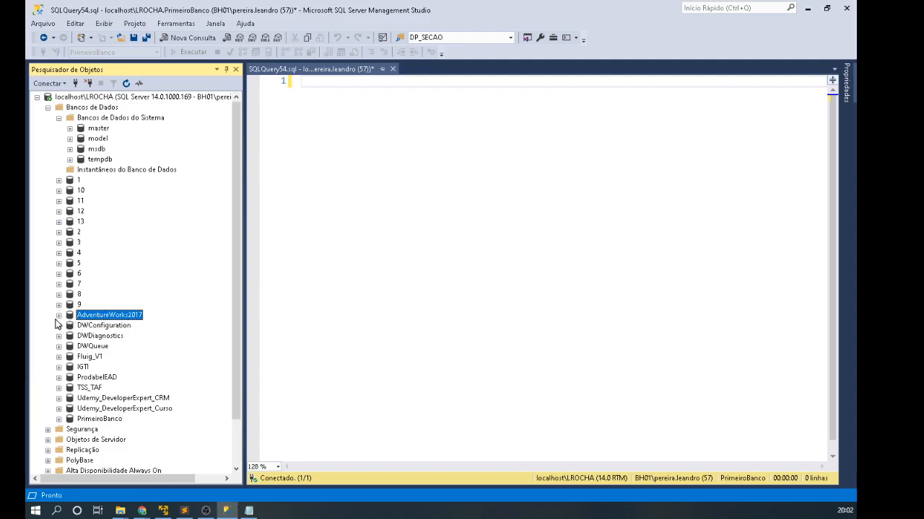
{"action": "double_click", "coordinate": [123, 315]}
{"action": "scroll", "coordinate": [177, 350], "scroll_direction": "down", "scroll_amount": 4}
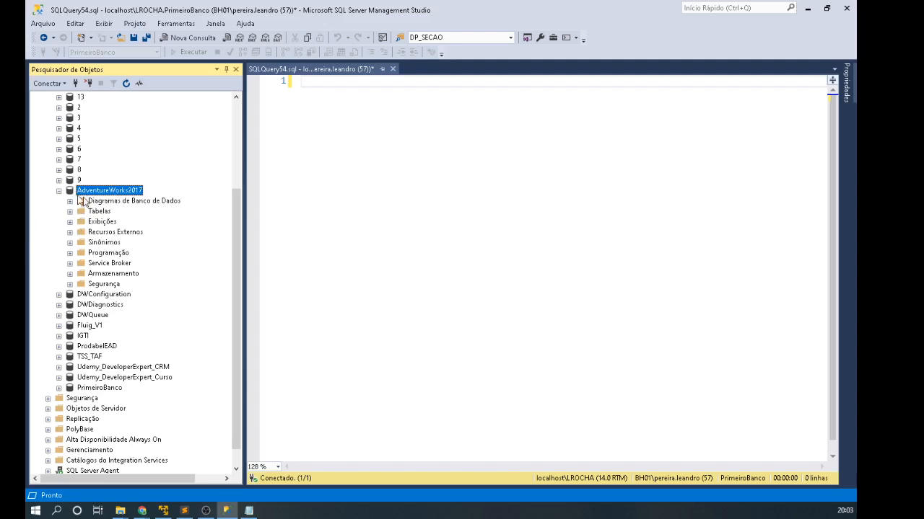
{"action": "left_click", "coordinate": [70, 212]}
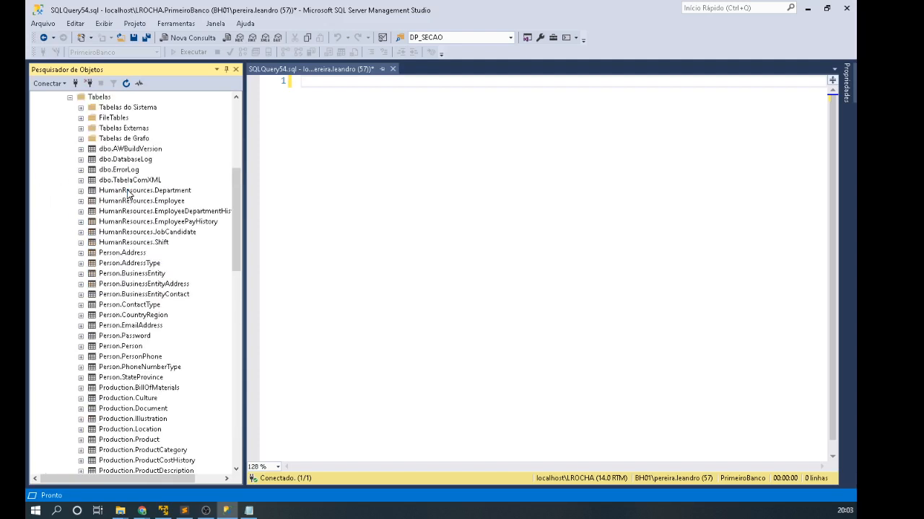
{"action": "scroll", "coordinate": [137, 281], "scroll_direction": "down", "scroll_amount": 16}
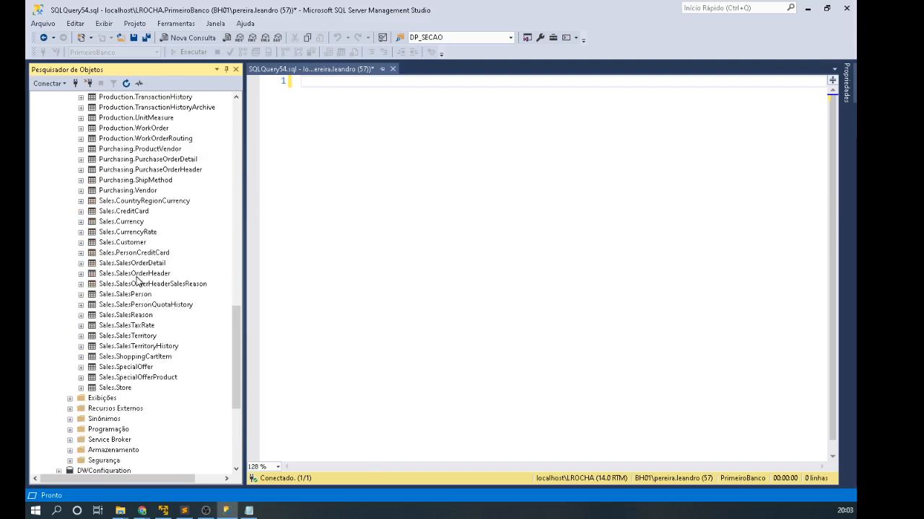
{"action": "scroll", "coordinate": [137, 281], "scroll_direction": "up", "scroll_amount": 20}
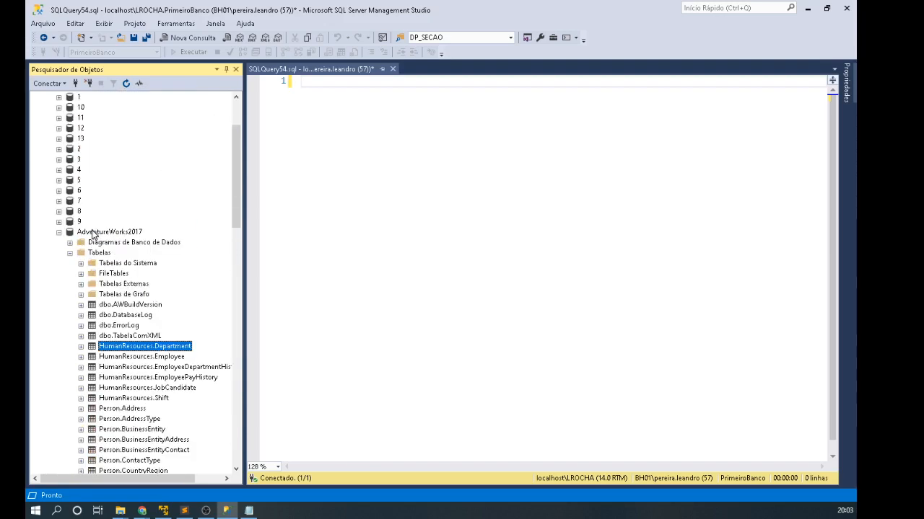
{"action": "scroll", "coordinate": [144, 289], "scroll_direction": "down", "scroll_amount": 3}
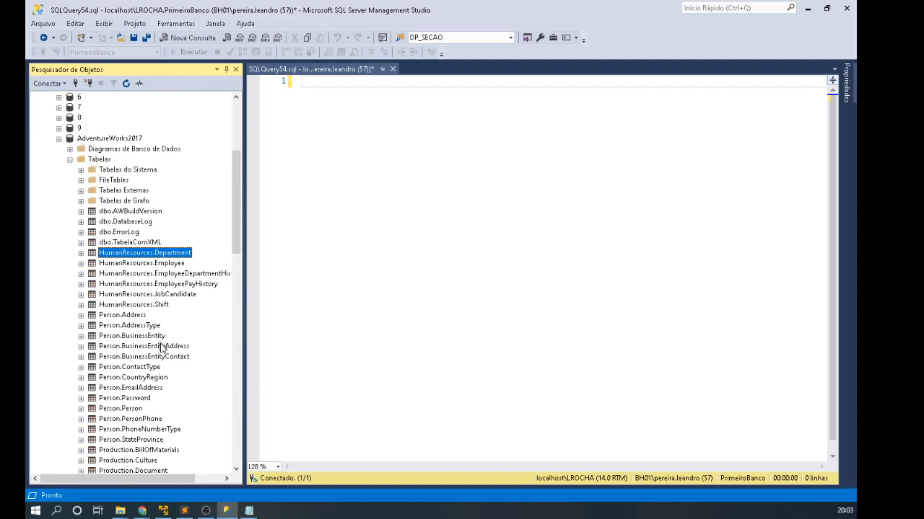
{"action": "left_click", "coordinate": [124, 326]}
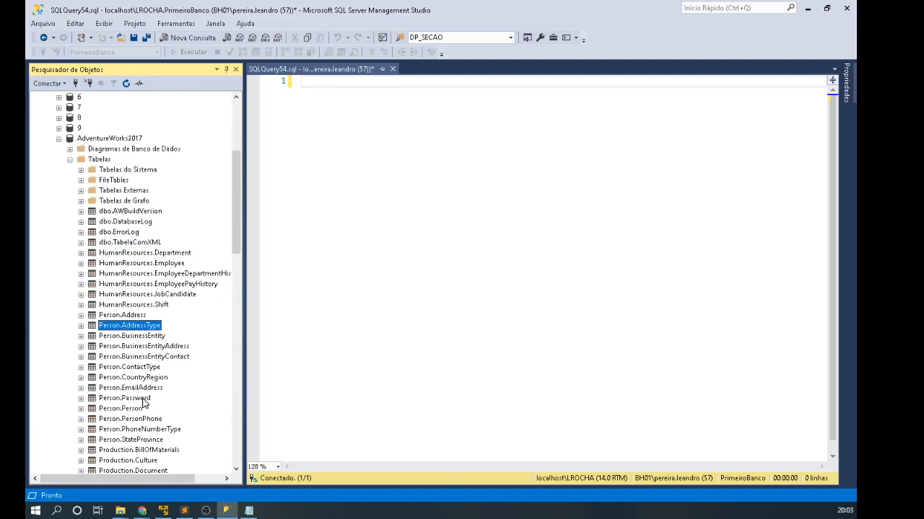
{"action": "scroll", "coordinate": [143, 404], "scroll_direction": "down", "scroll_amount": 8}
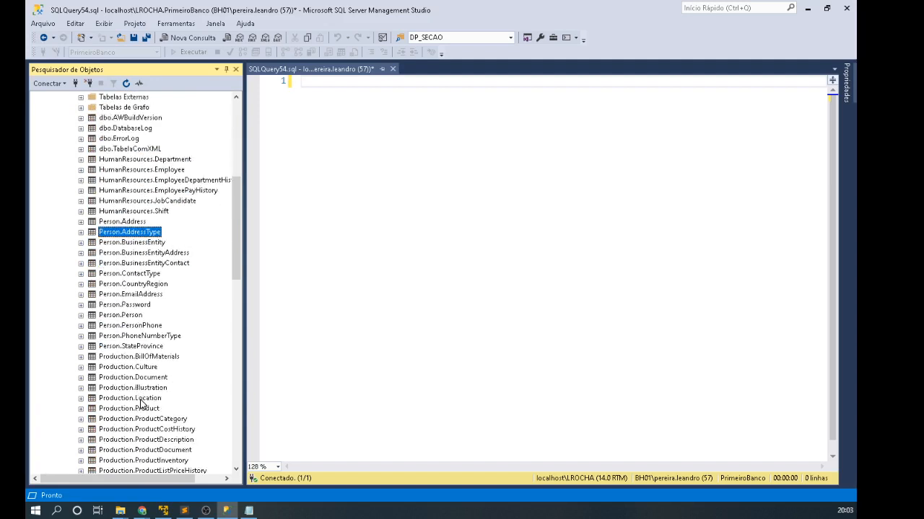
{"action": "scroll", "coordinate": [141, 405], "scroll_direction": "up", "scroll_amount": 5}
{"action": "scroll", "coordinate": [140, 404], "scroll_direction": "up", "scroll_amount": 3}
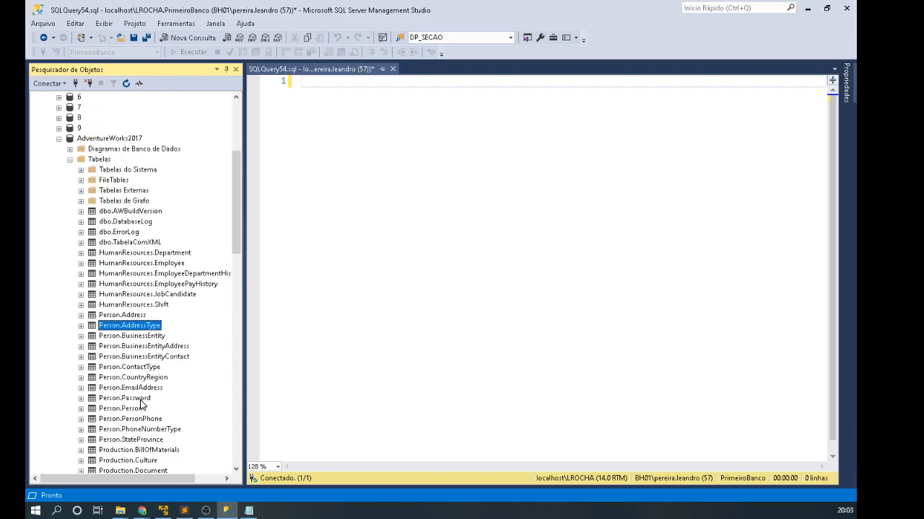
{"action": "left_click", "coordinate": [138, 253]}
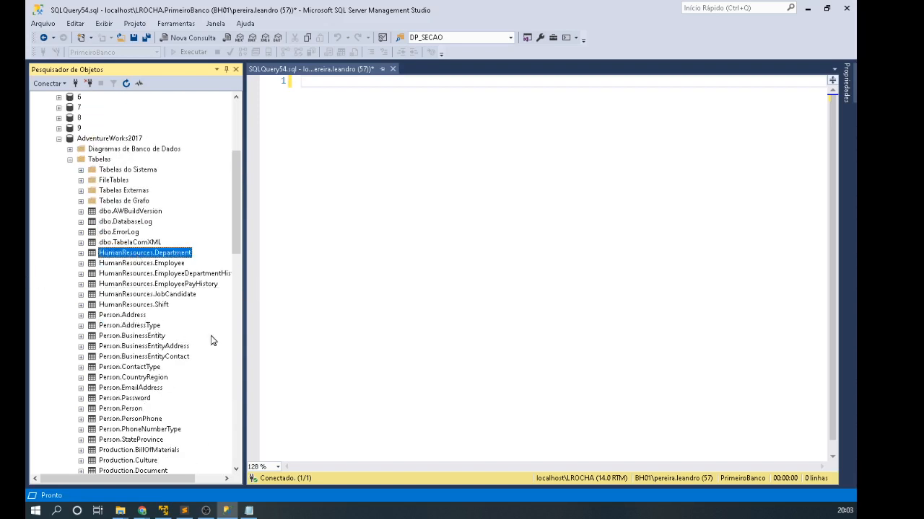
{"action": "left_click", "coordinate": [171, 265]}
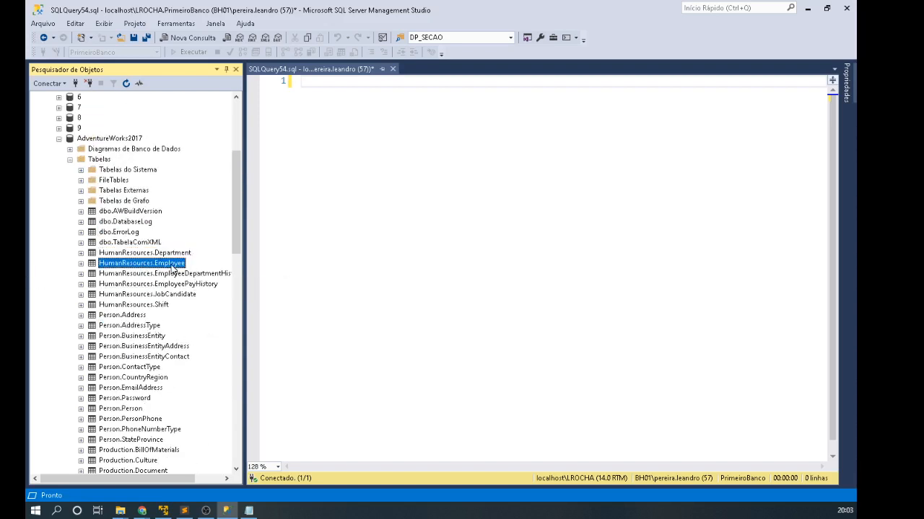
{"action": "left_click", "coordinate": [137, 348]}
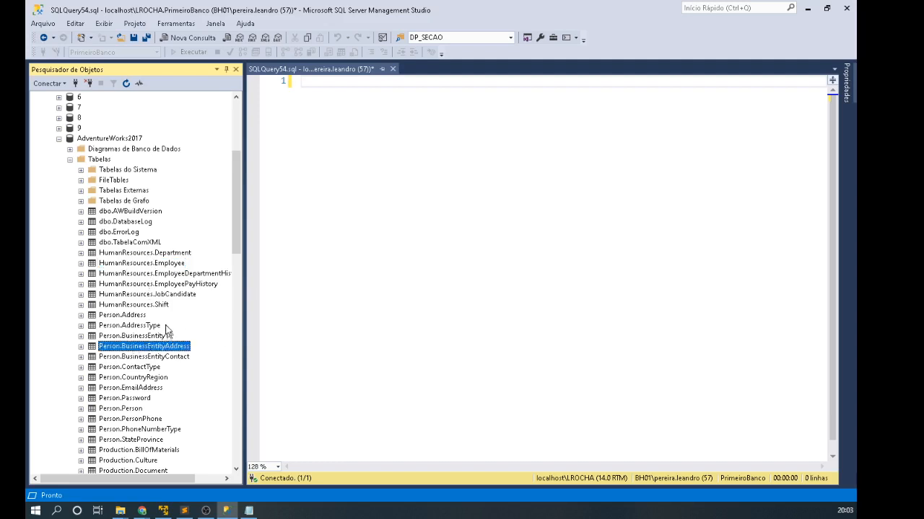
{"action": "scroll", "coordinate": [163, 326], "scroll_direction": "down", "scroll_amount": 5}
{"action": "scroll", "coordinate": [163, 327], "scroll_direction": "up", "scroll_amount": 5}
{"action": "left_click", "coordinate": [132, 254]}
{"action": "left_click", "coordinate": [132, 255]}
{"action": "key", "text": "ctrl+c"}
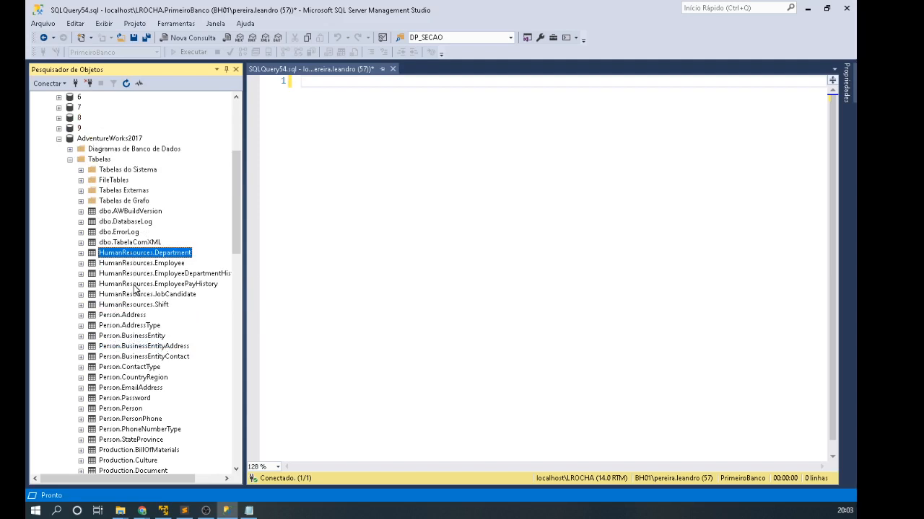
Step: Query select * from Department and rerun it against AdventureWorks2017
{"action": "left_click", "coordinate": [544, 189]}
{"action": "type", "text": "se"}
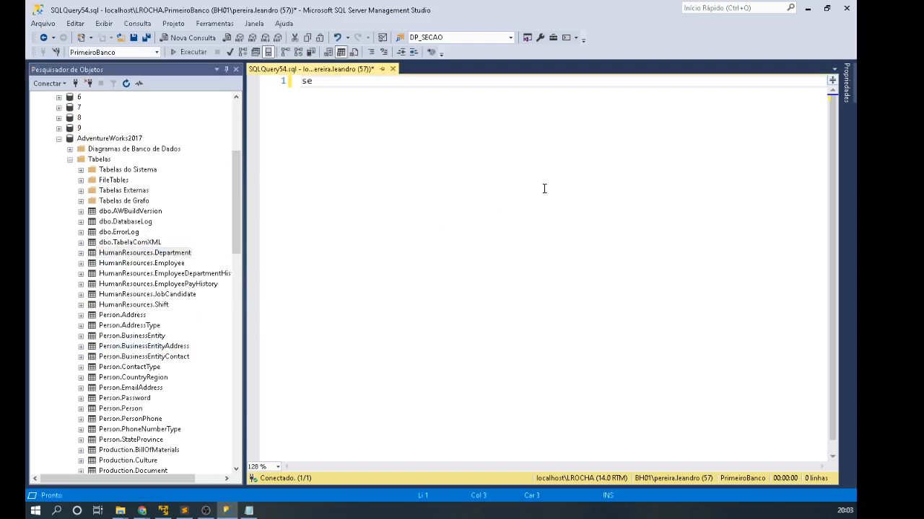
{"action": "type", "text": "lect * fro"}
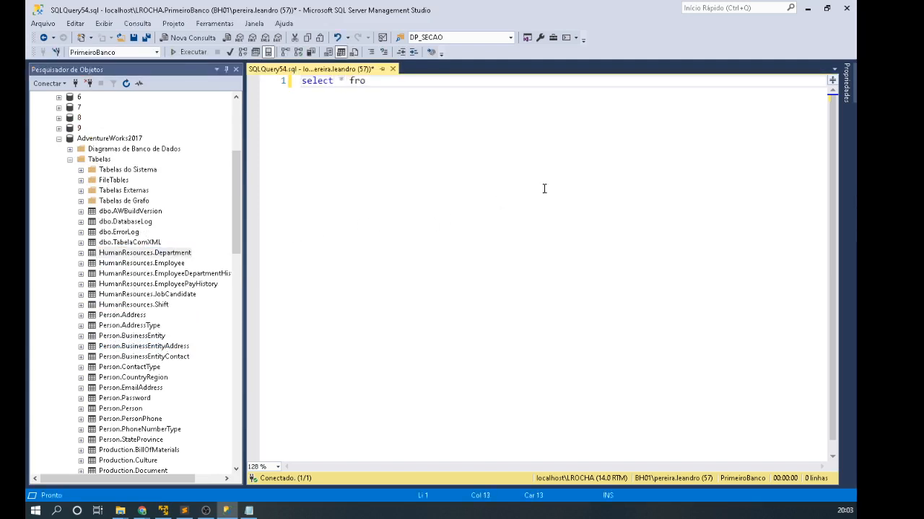
{"action": "type", "text": "m"}
{"action": "key", "text": "ctrl+v"}
{"action": "key", "text": "F5"}
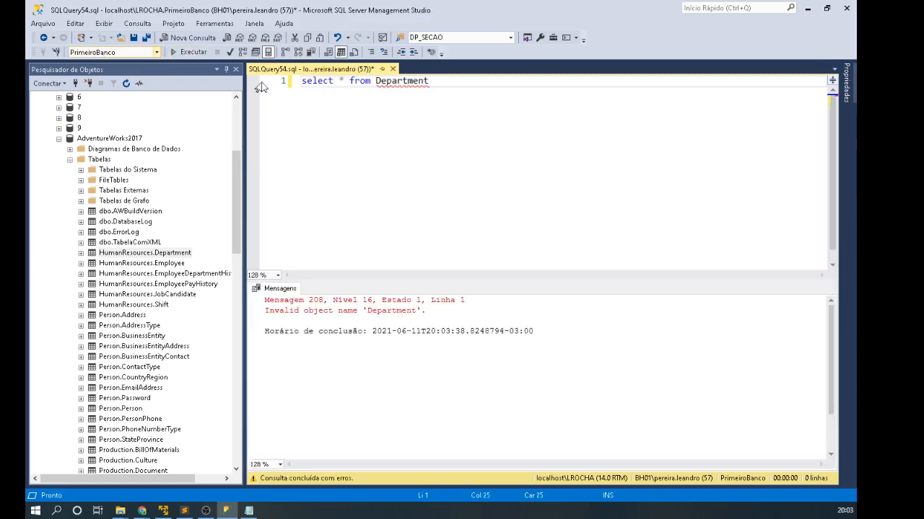
{"action": "left_click", "coordinate": [155, 53]}
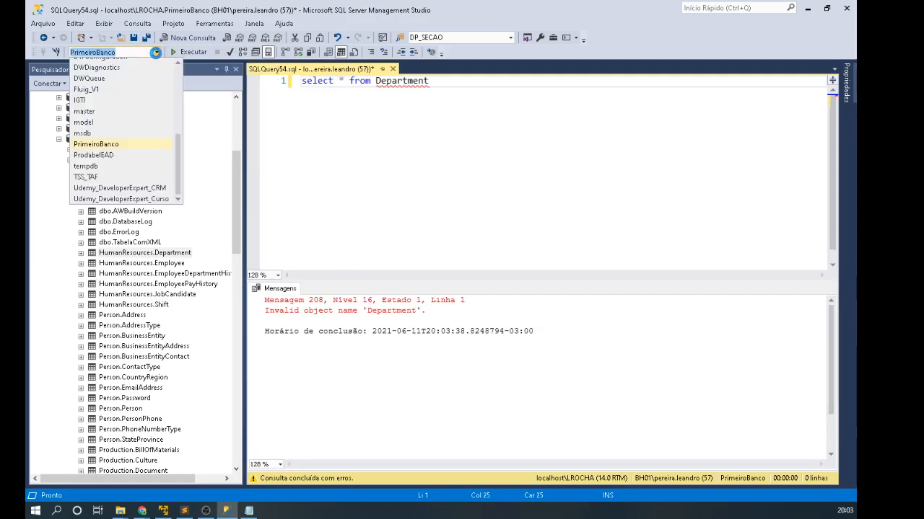
{"action": "scroll", "coordinate": [141, 137], "scroll_direction": "up", "scroll_amount": 1}
{"action": "left_click", "coordinate": [124, 73]}
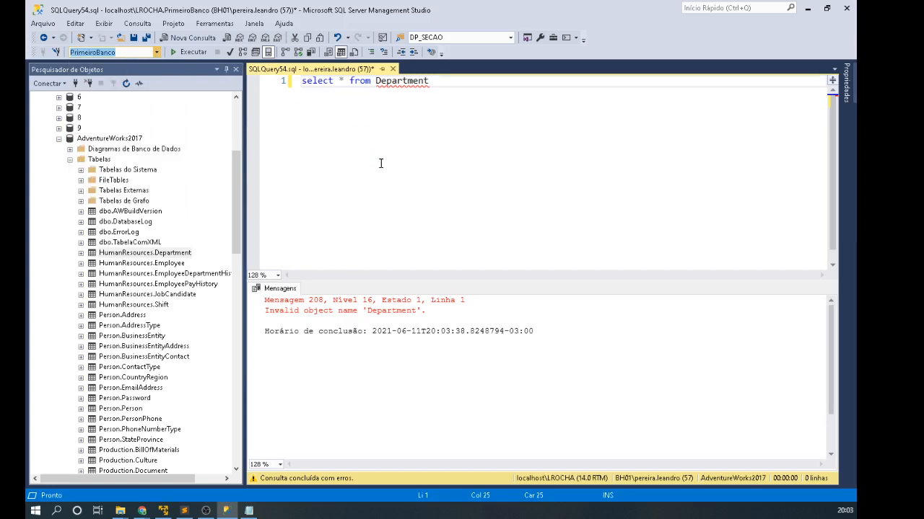
{"action": "left_click", "coordinate": [380, 164]}
{"action": "key", "text": "F5"}
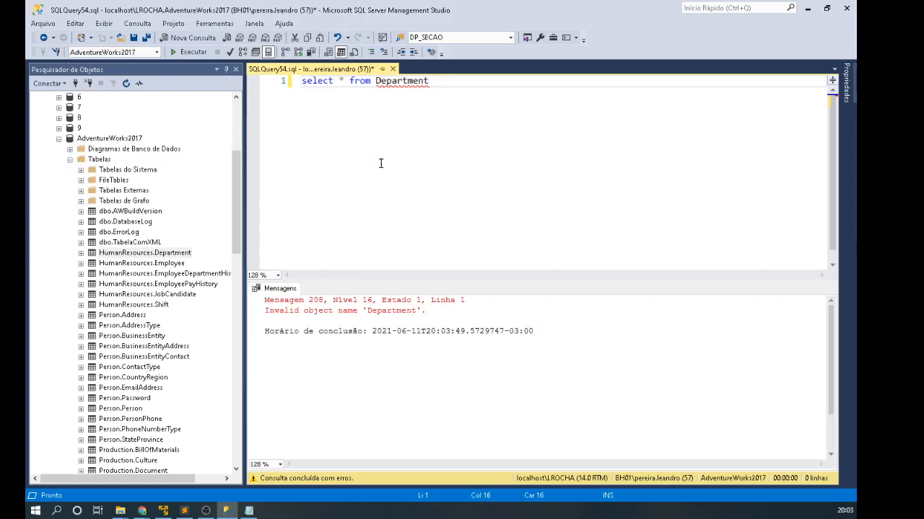
Step: Prefix the table with HumanResources. and run select * from HumanResources.Department
{"action": "left_click", "coordinate": [436, 155]}
{"action": "key", "text": "F5"}
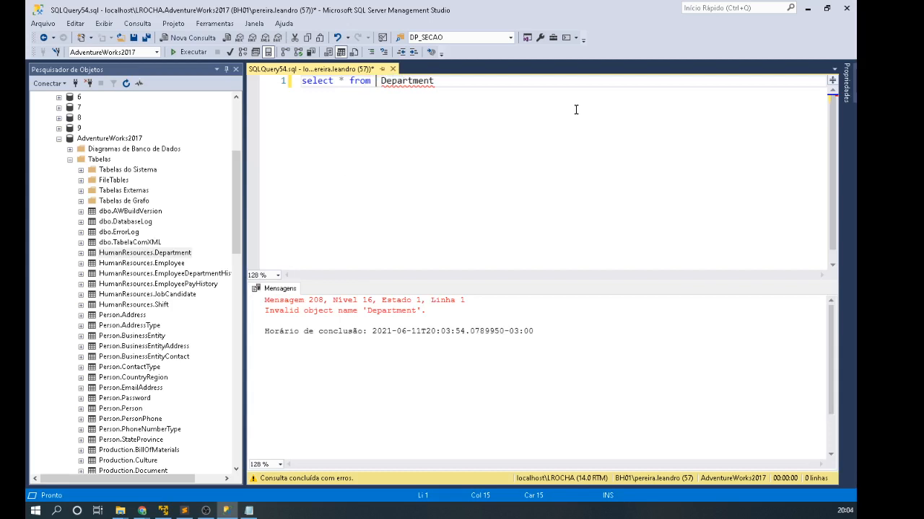
{"action": "type", "text": "huma"}
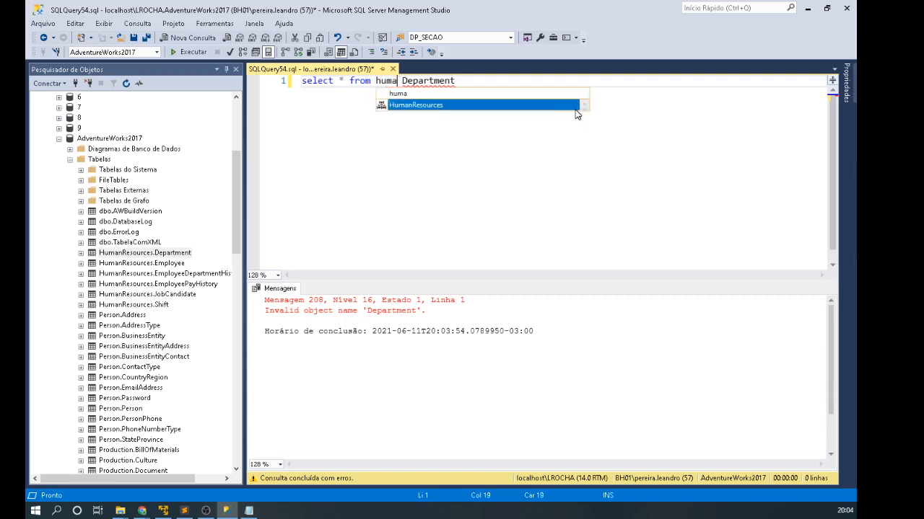
{"action": "key", "text": "Tab"}
{"action": "type", "text": "."}
{"action": "key", "text": "Delete"}
{"action": "key", "text": "F5"}
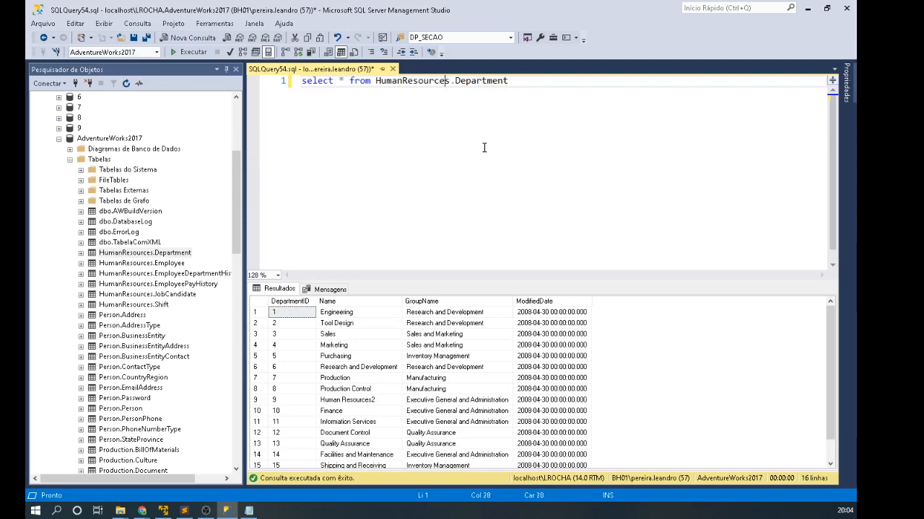
Step: Start a second 'select * from' query below the Department query
{"action": "left_click", "coordinate": [436, 198]}
{"action": "key", "text": "Return"}
{"action": "key", "text": "Return"}
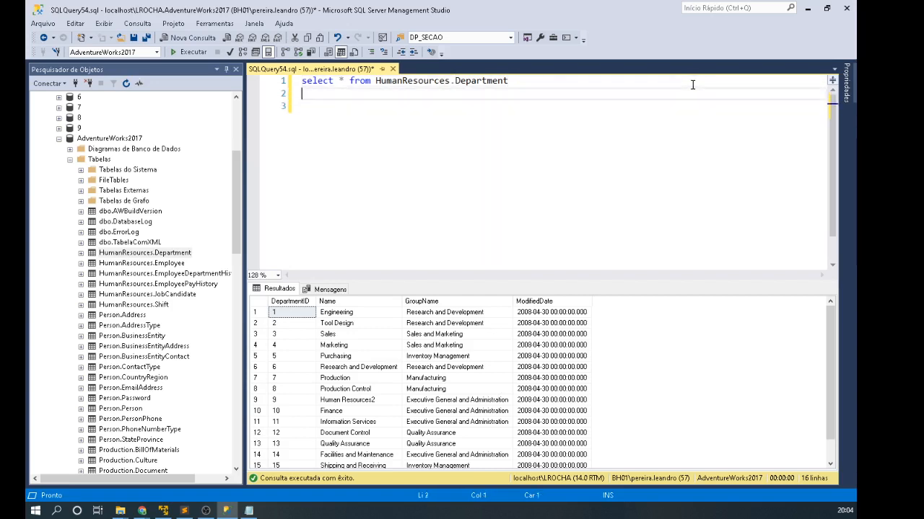
{"action": "type", "text": "select "}
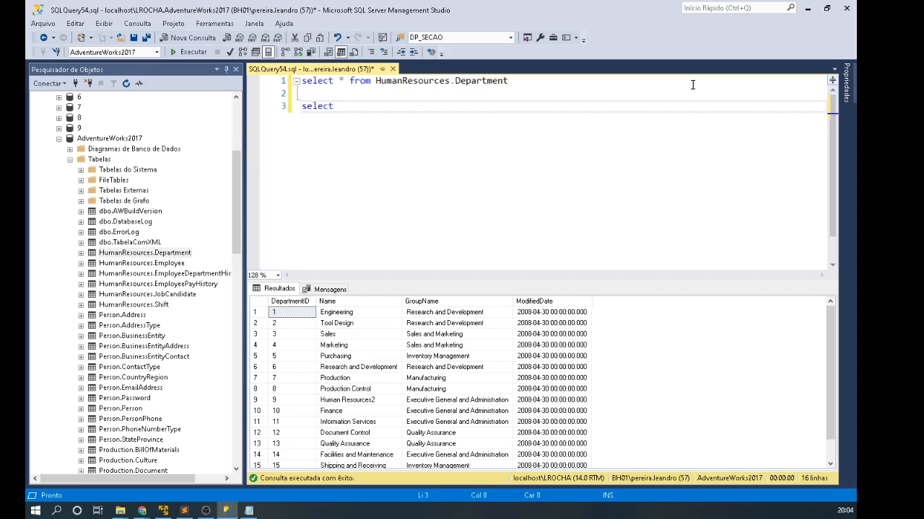
{"action": "type", "text": "* from"}
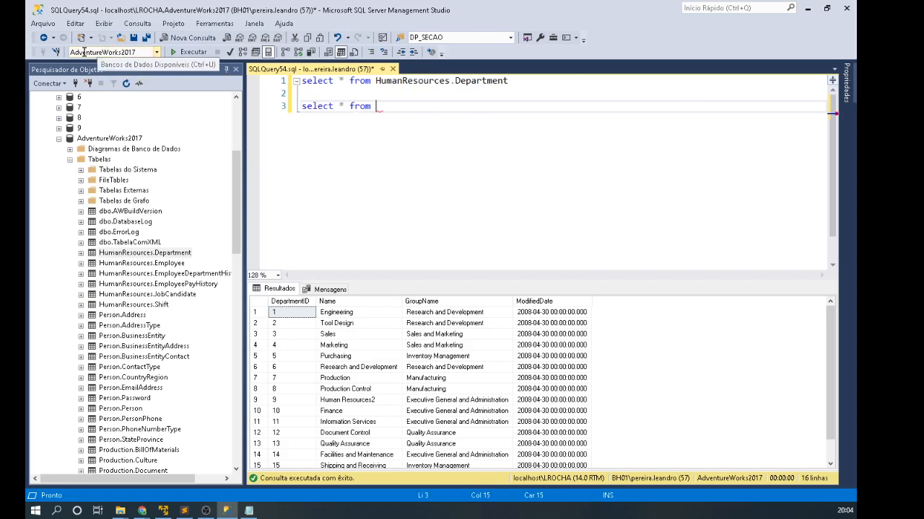
Step: Extend line 3 to 'select * from AdventureWorks2017.' using IntelliSense completion
{"action": "type", "text": "adve"}
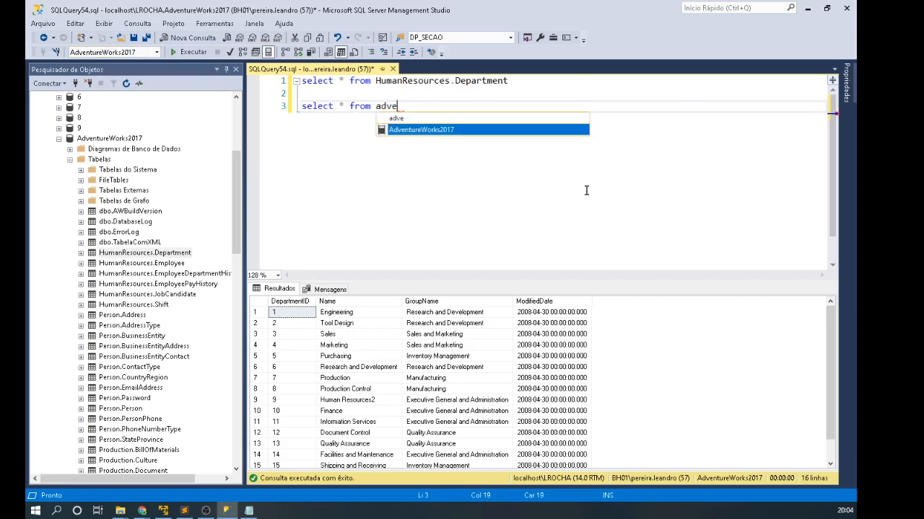
{"action": "key", "text": "Tab"}
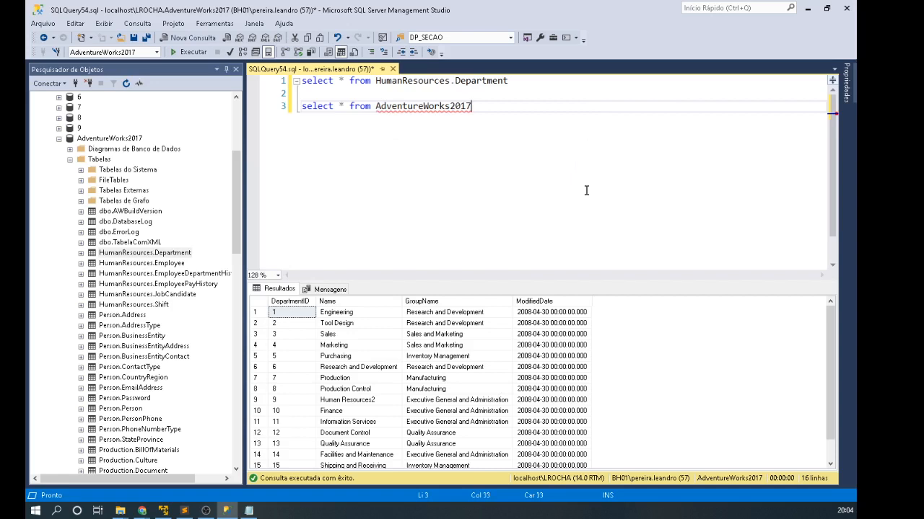
{"action": "type", "text": "."}
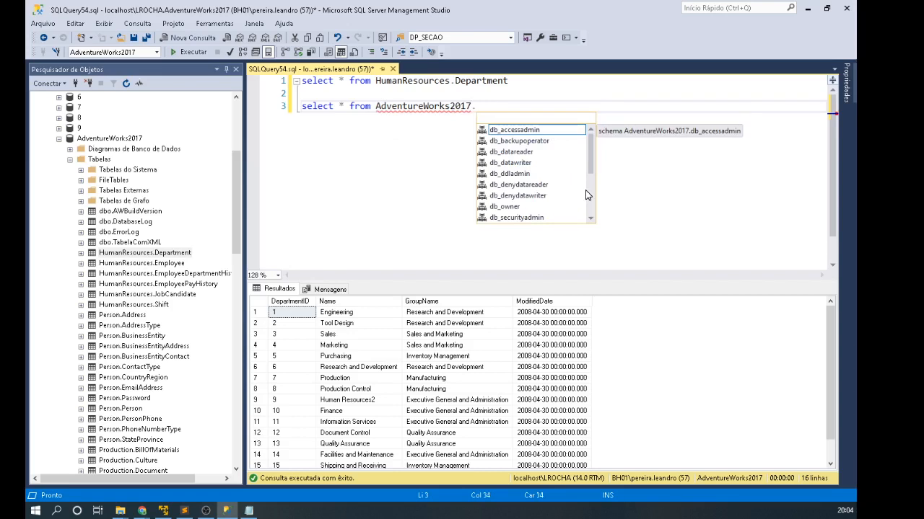
{"action": "left_click", "coordinate": [112, 254]}
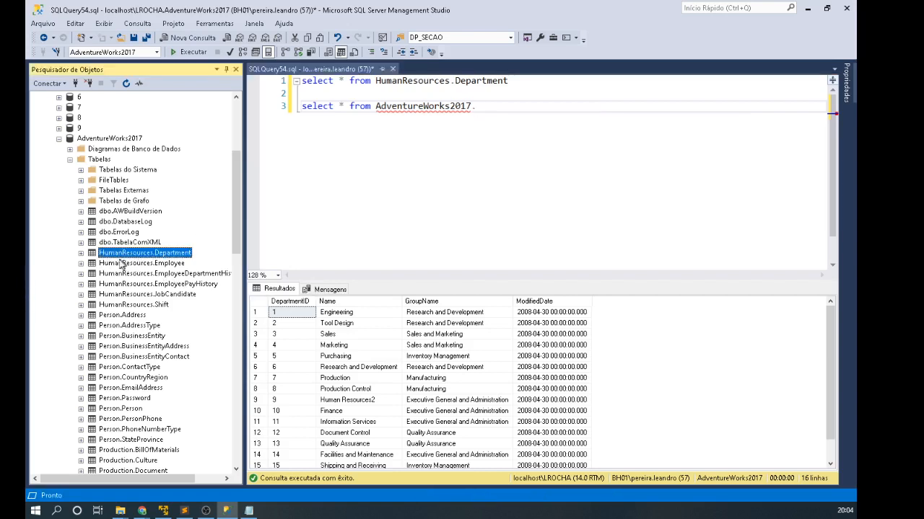
{"action": "left_click", "coordinate": [116, 254]}
{"action": "key", "text": "Escape"}
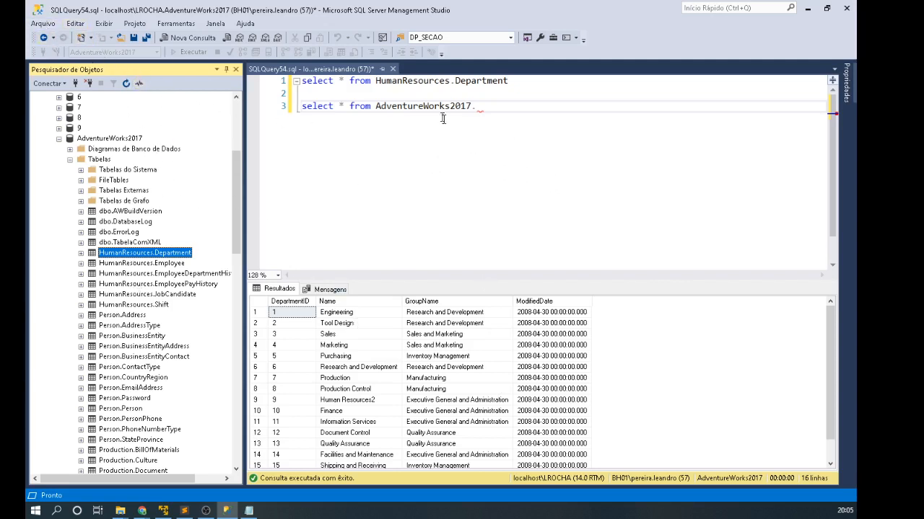
Step: Complete line 3 as AdventureWorks2017.HumanResources.JobCandidate and run only that line
{"action": "left_click", "coordinate": [520, 106]}
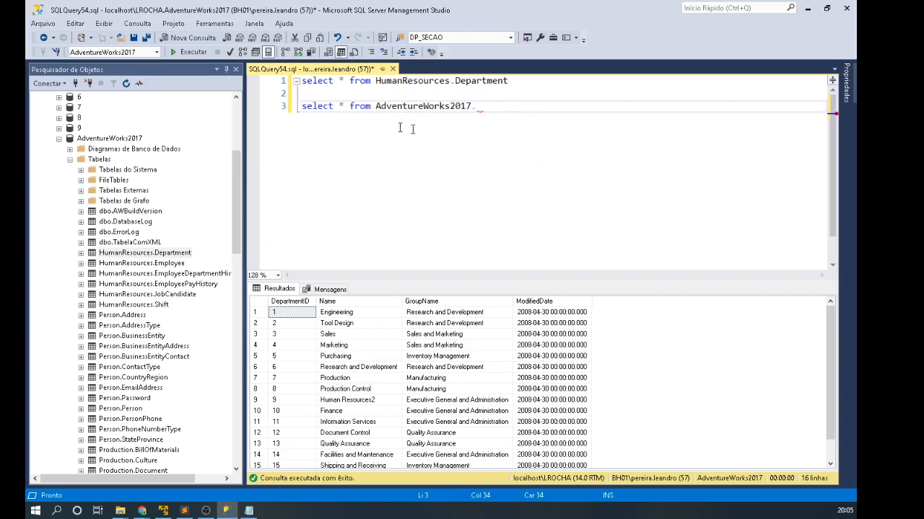
{"action": "type", "text": "huma"}
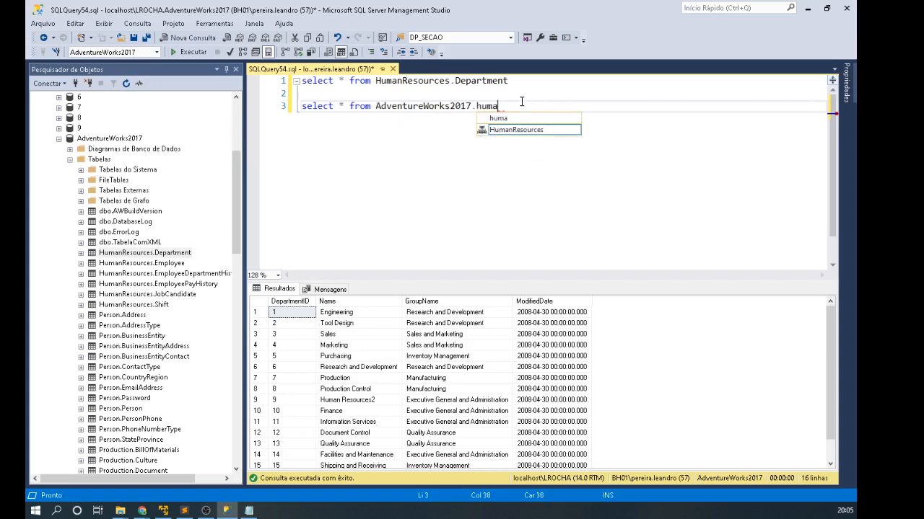
{"action": "key", "text": "Tab"}
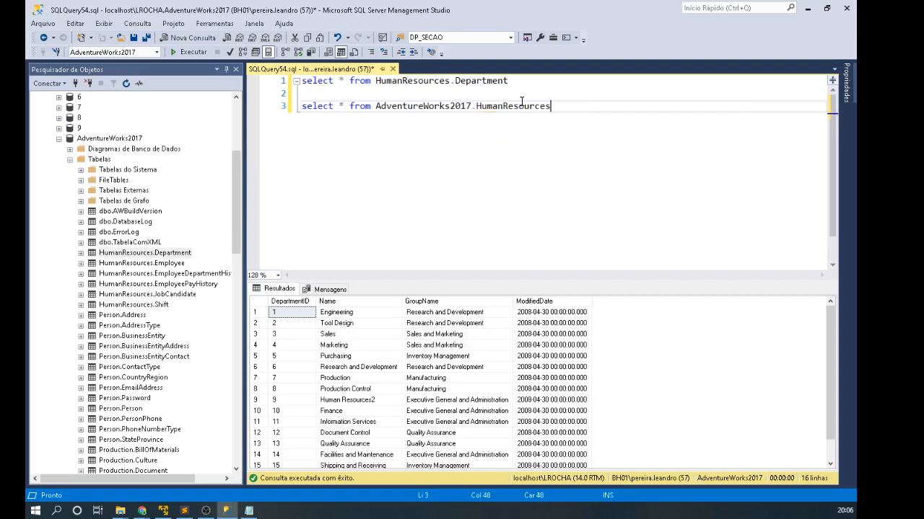
{"action": "type", "text": "."}
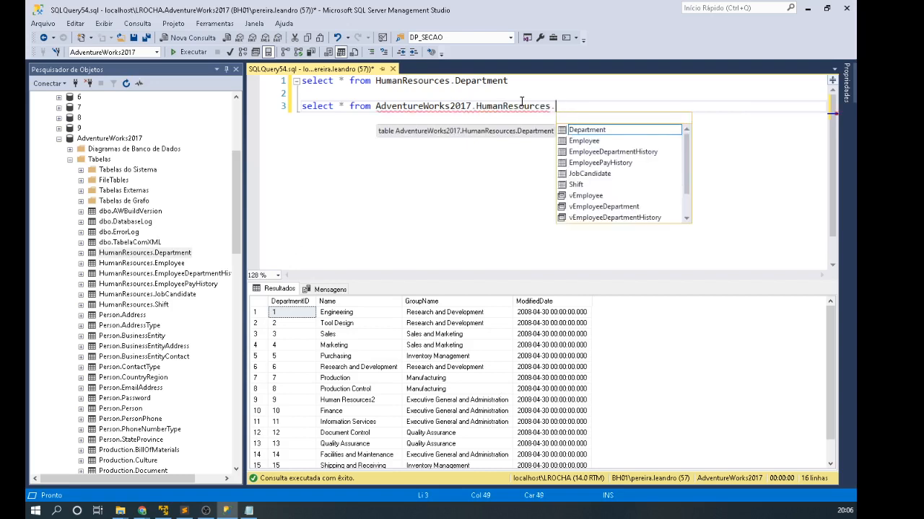
{"action": "key", "text": "Down"}
{"action": "key", "text": "Up"}
{"action": "key", "text": "Up"}
{"action": "key", "text": "Down"}
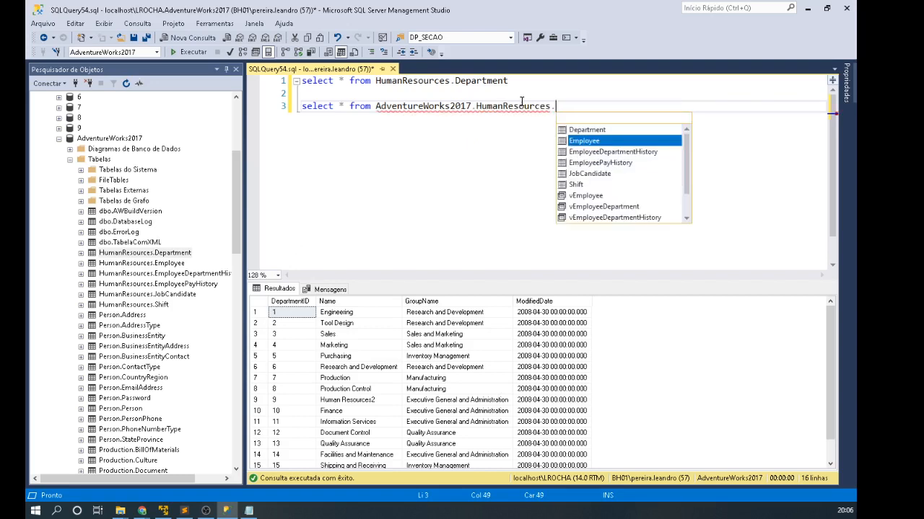
{"action": "key", "text": "Down"}
{"action": "key", "text": "Down"}
{"action": "key", "text": "Down"}
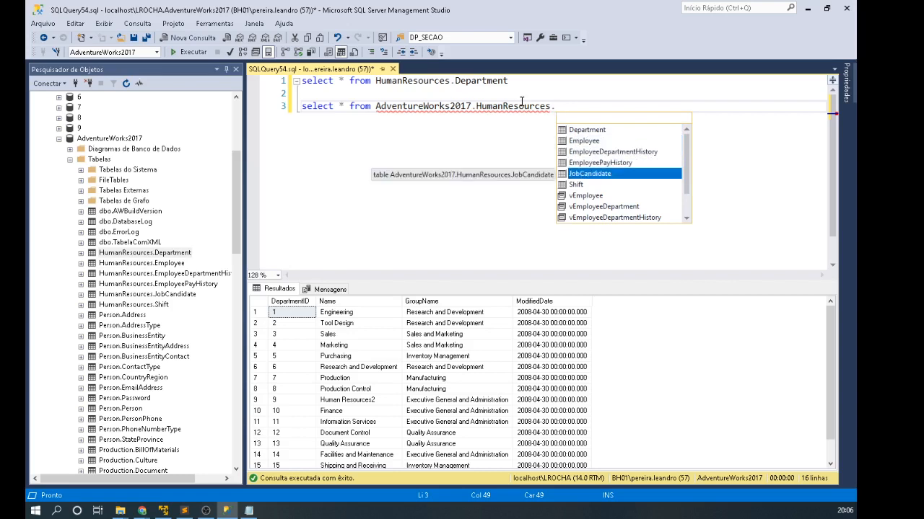
{"action": "key", "text": "Tab"}
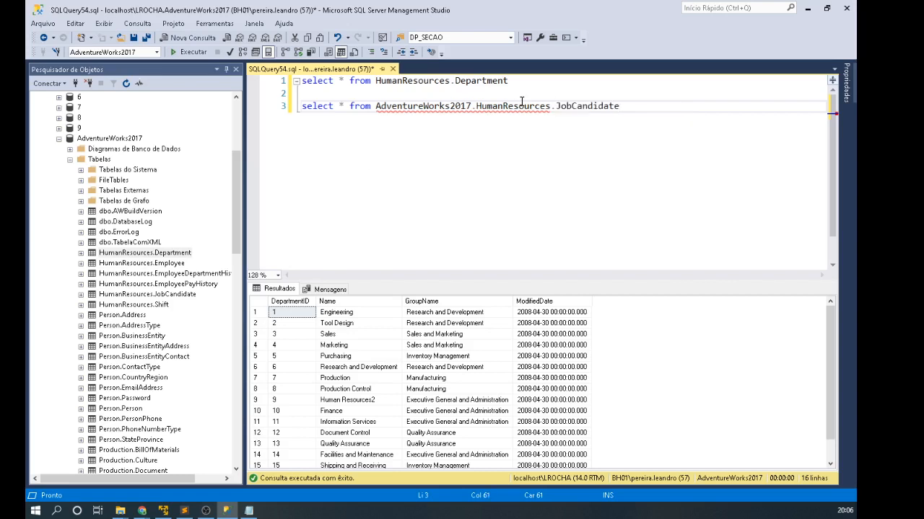
{"action": "key", "text": "shift+Home"}
{"action": "key", "text": "F5"}
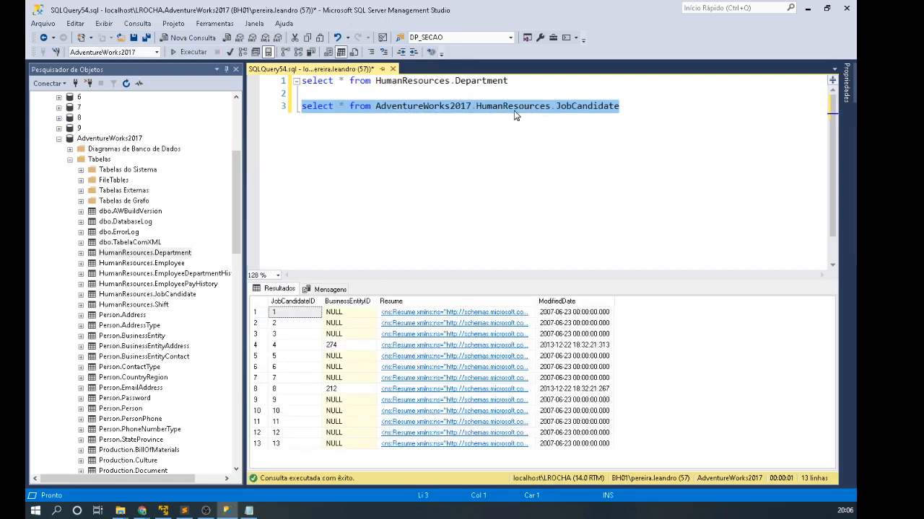
Step: Run both queries in the script and enlarge the results pane
{"action": "left_click", "coordinate": [410, 233]}
{"action": "scroll", "coordinate": [147, 332], "scroll_direction": "down", "scroll_amount": 4}
{"action": "scroll", "coordinate": [162, 350], "scroll_direction": "down", "scroll_amount": 8}
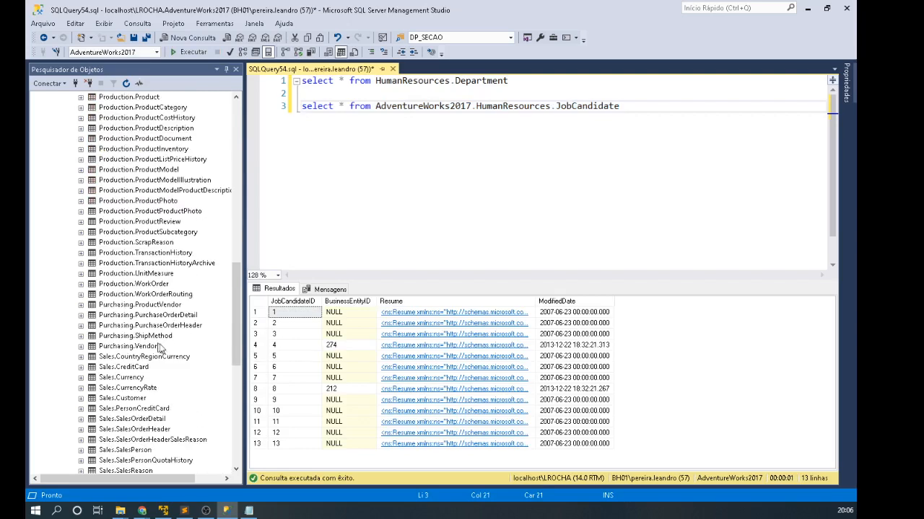
{"action": "scroll", "coordinate": [163, 350], "scroll_direction": "up", "scroll_amount": 15}
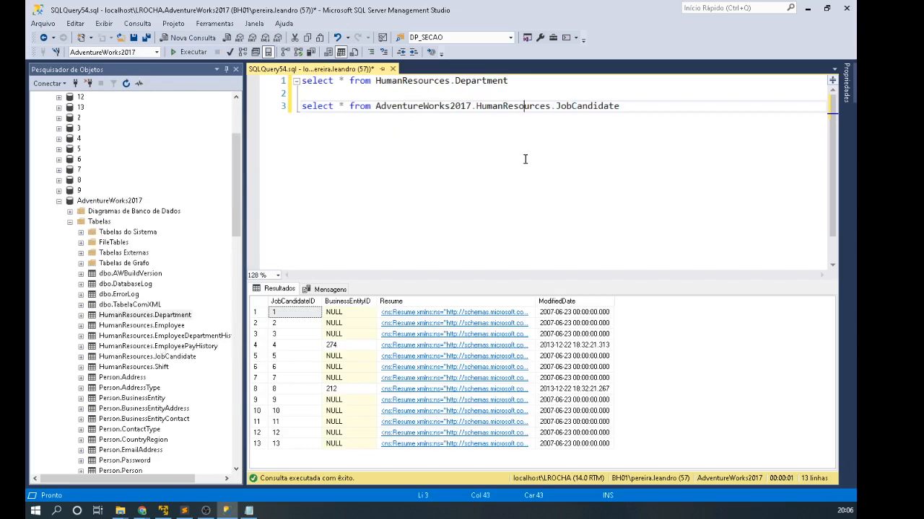
{"action": "left_click", "coordinate": [643, 108]}
{"action": "key", "text": "Up"}
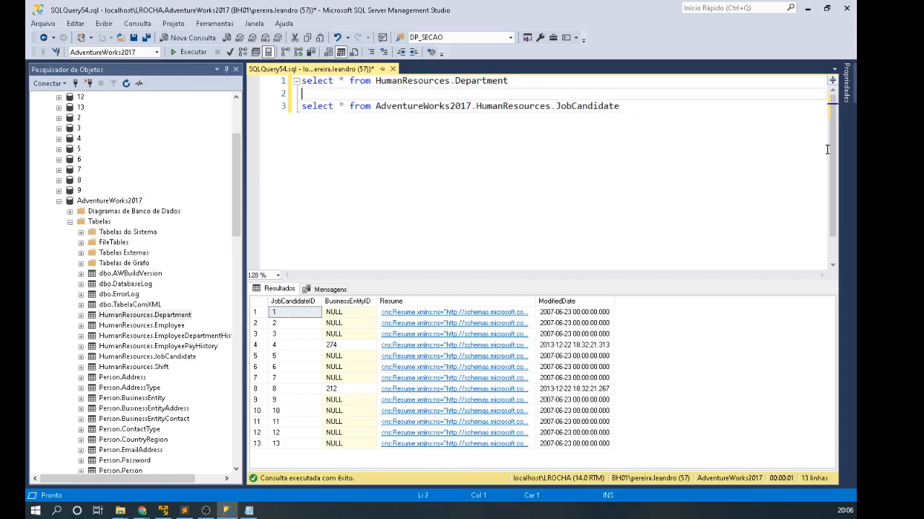
{"action": "key", "text": "F5"}
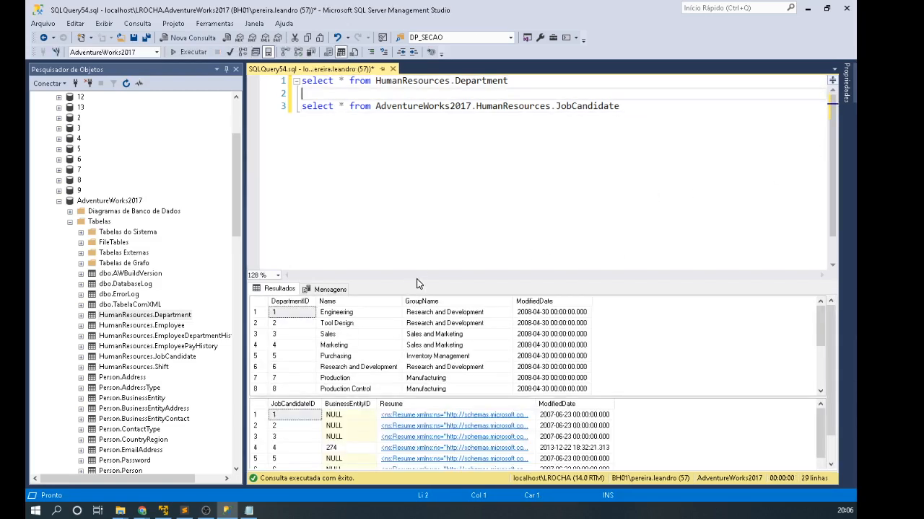
{"action": "left_click_drag", "start_coordinate": [423, 281], "coordinate": [424, 186]}
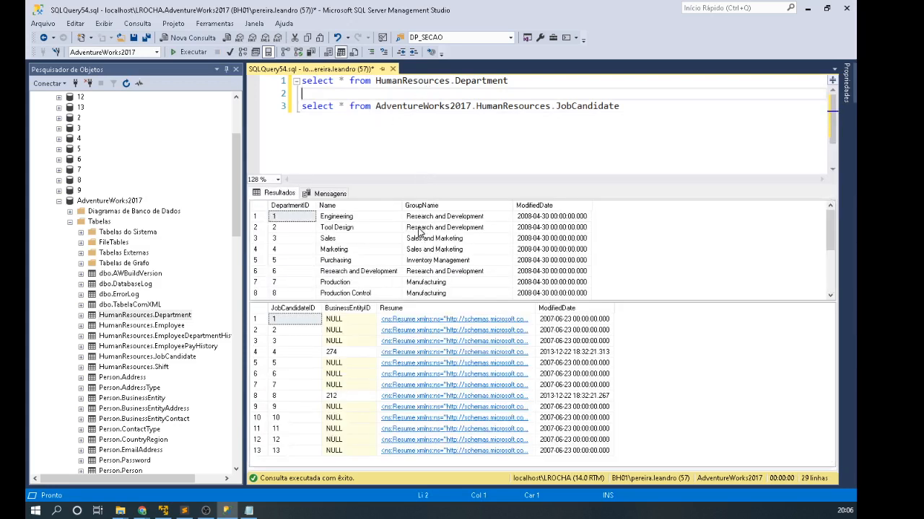
Step: Browse the Department and JobCandidate grids and the Mensagens row counts
{"action": "left_click", "coordinate": [530, 106]}
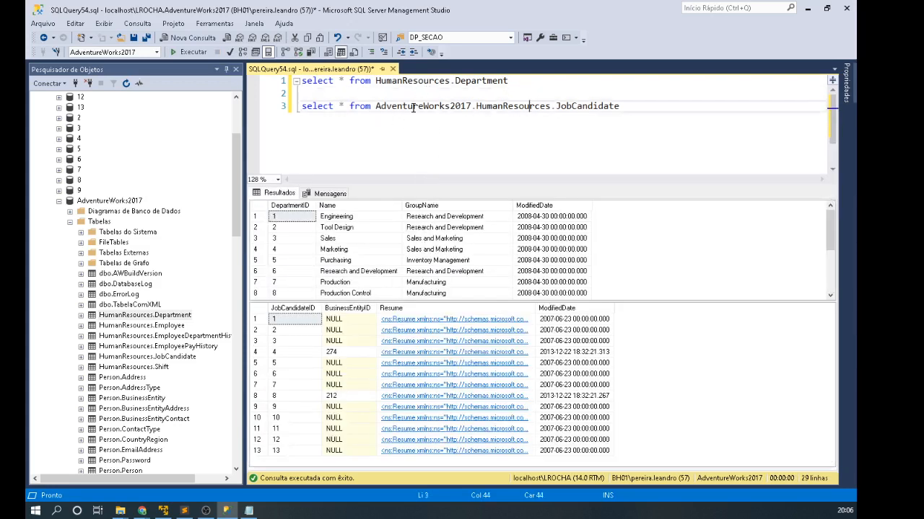
{"action": "left_click", "coordinate": [430, 206]}
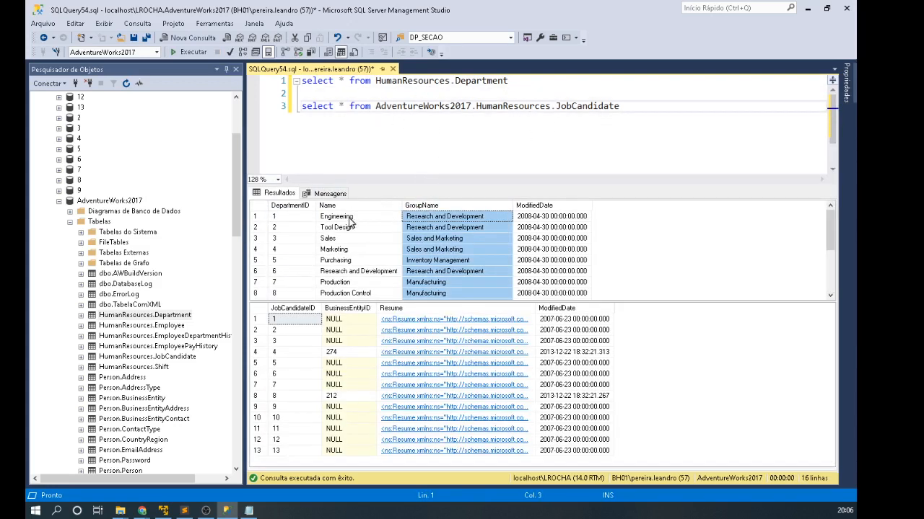
{"action": "left_click_drag", "start_coordinate": [332, 217], "coordinate": [548, 296]}
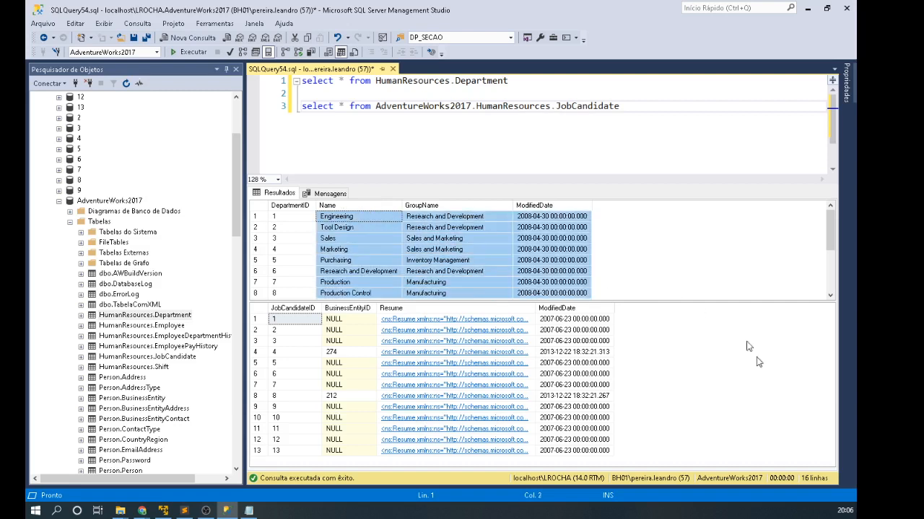
{"action": "left_click", "coordinate": [311, 319]}
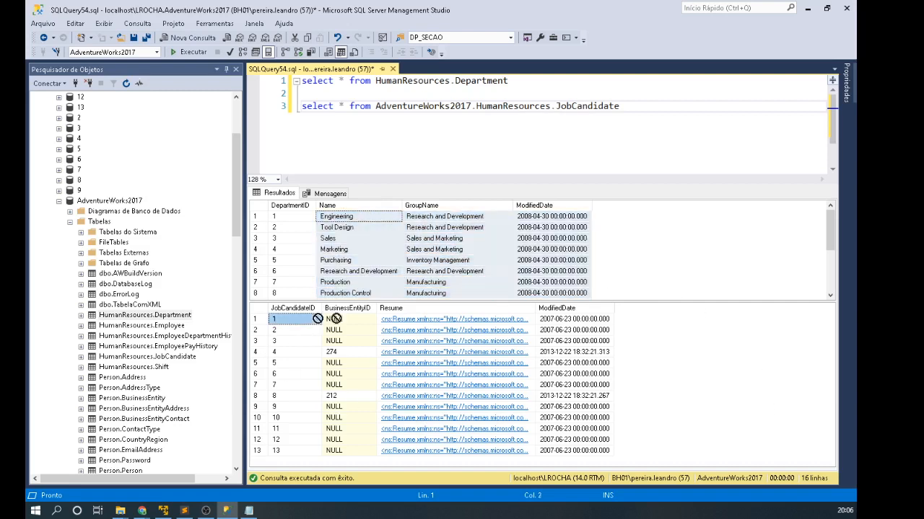
{"action": "left_click", "coordinate": [589, 451]}
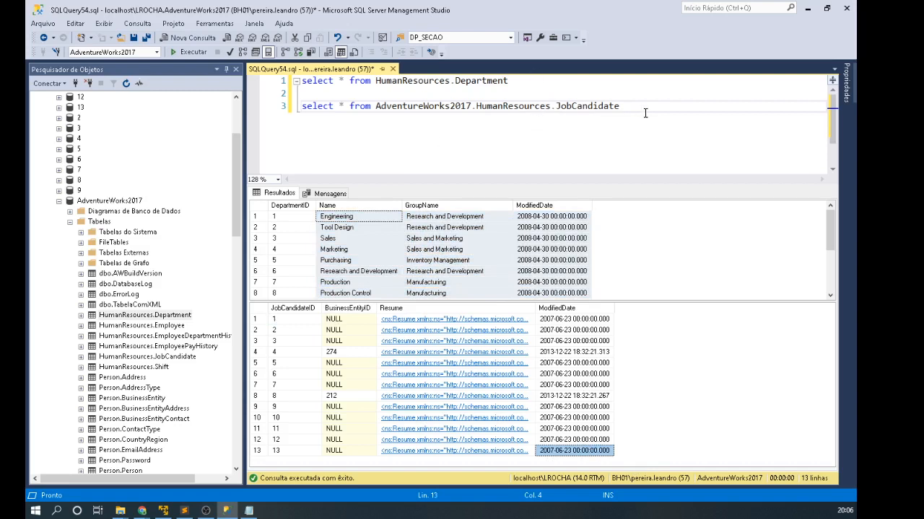
{"action": "left_click", "coordinate": [330, 193]}
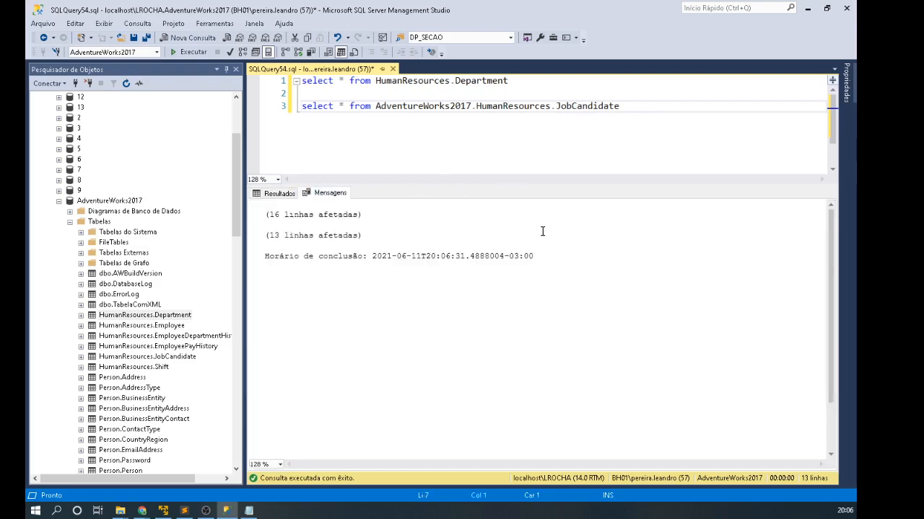
{"action": "left_click", "coordinate": [272, 193]}
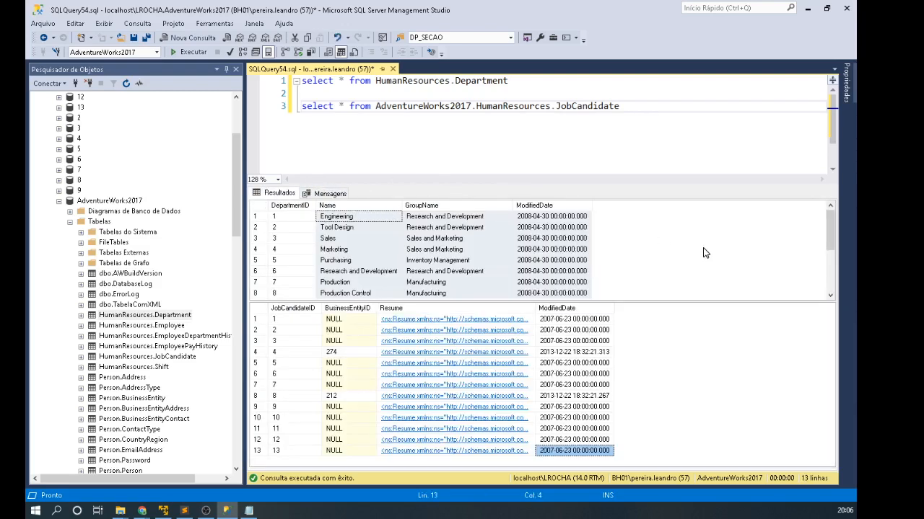
{"action": "left_click", "coordinate": [420, 147]}
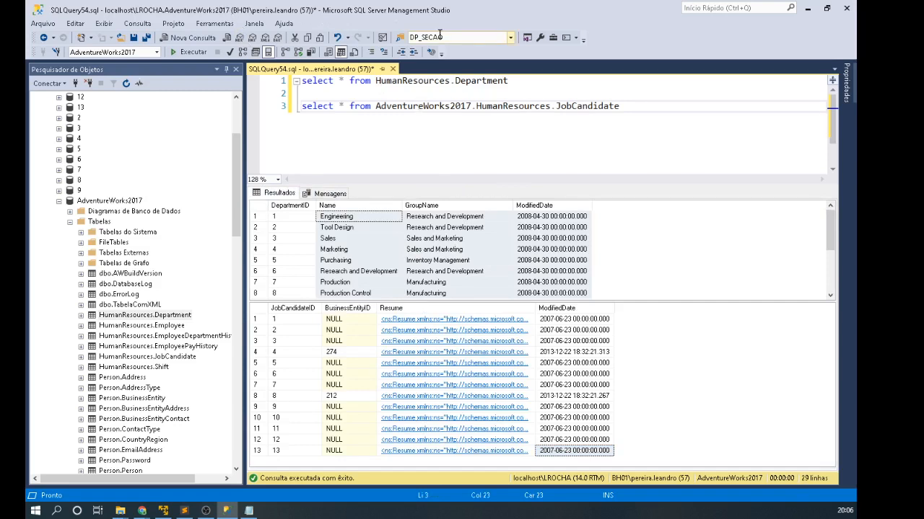
Step: Comment out the Department SELECT on line 1 with Ctrl+K, Ctrl+C
{"action": "key", "text": "Right"}
{"action": "key", "text": "Right"}
{"action": "key", "text": "Right"}
{"action": "mouse_move", "coordinate": [475, 81]}
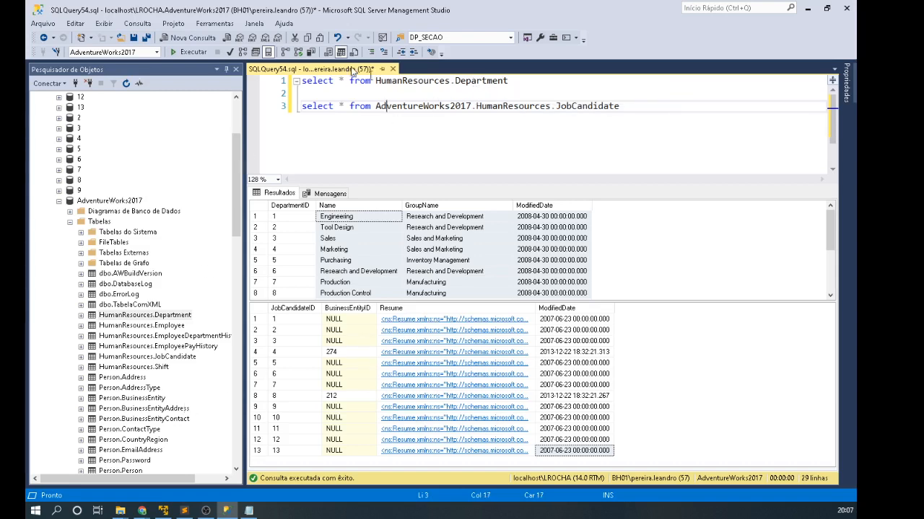
{"action": "left_click", "coordinate": [532, 130]}
{"action": "left_click", "coordinate": [424, 145]}
{"action": "scroll", "coordinate": [464, 136], "scroll_direction": "up", "scroll_amount": 2}
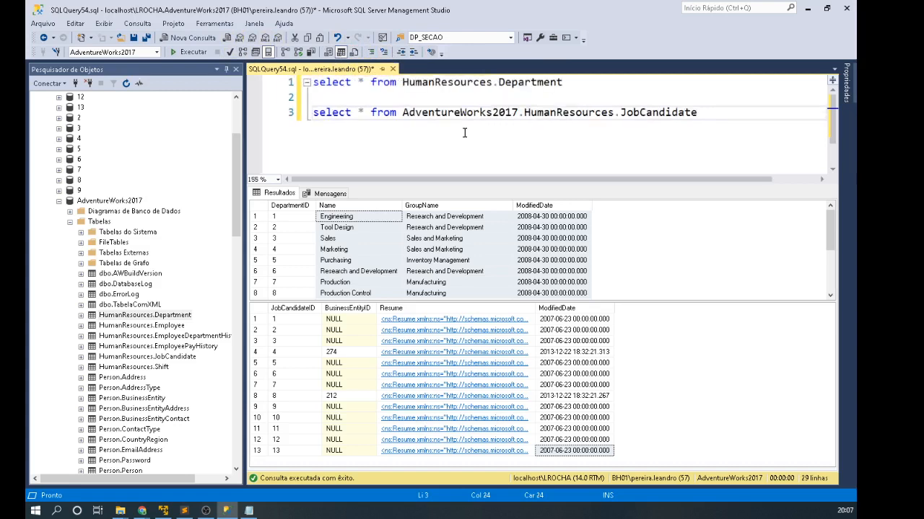
{"action": "left_click", "coordinate": [576, 83]}
{"action": "left_click_drag", "start_coordinate": [576, 82], "coordinate": [238, 81]}
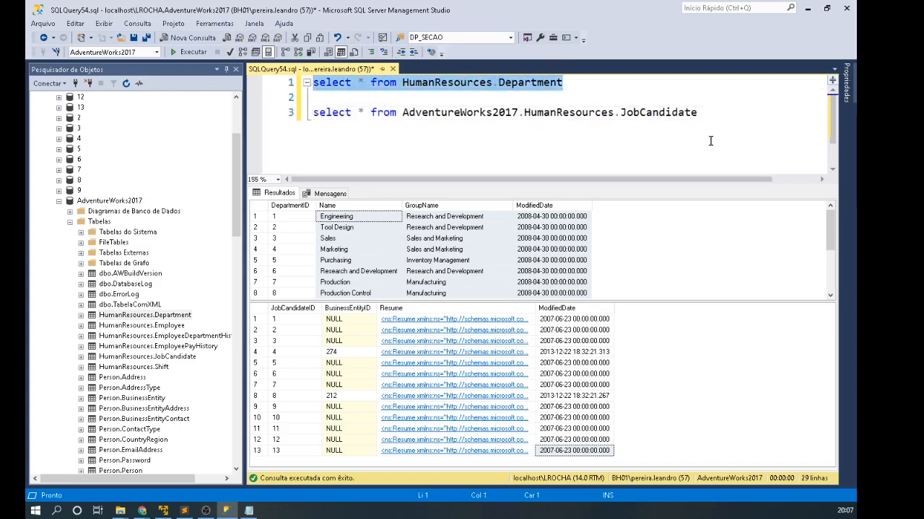
{"action": "key", "text": "ctrl+k"}
{"action": "key", "text": "ctrl+c"}
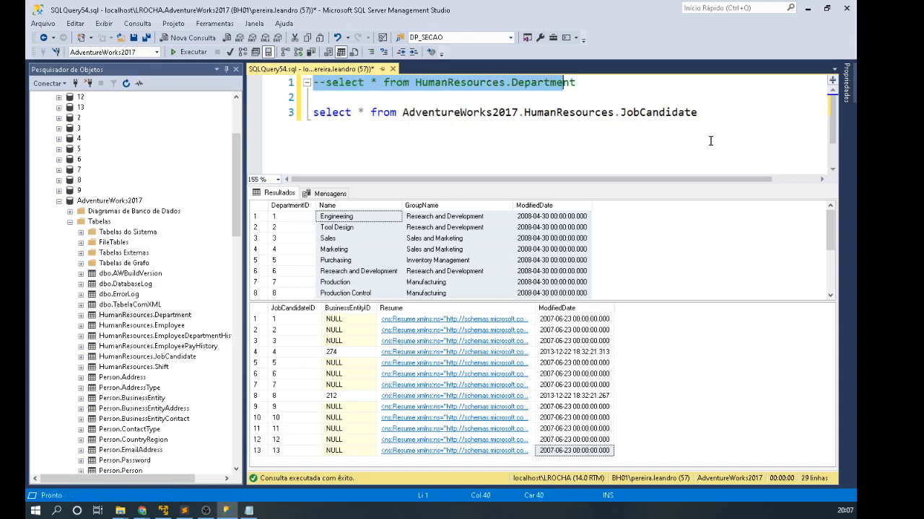
Step: Rerun the script so only the 13 JobCandidate rows are returned
{"action": "key", "text": "Down"}
{"action": "key", "text": "Up"}
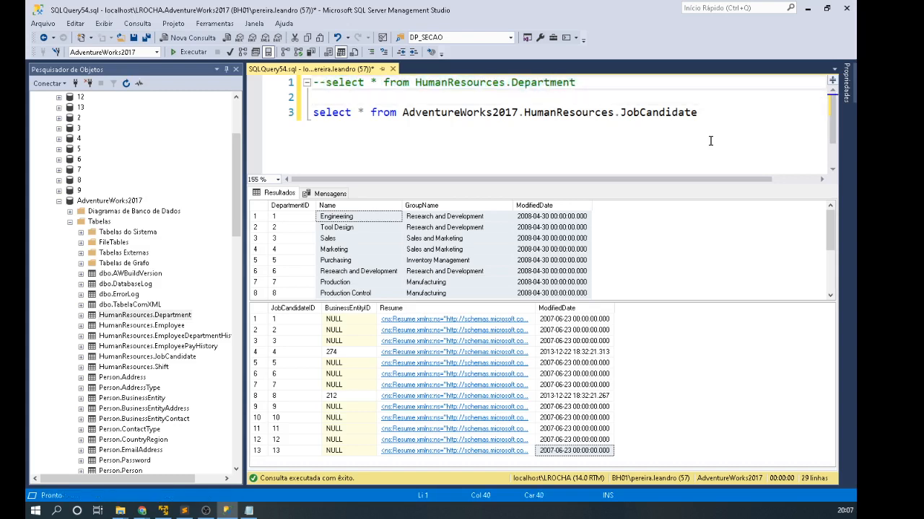
{"action": "key", "text": "Home"}
{"action": "key", "text": "Right"}
{"action": "key", "text": "Down"}
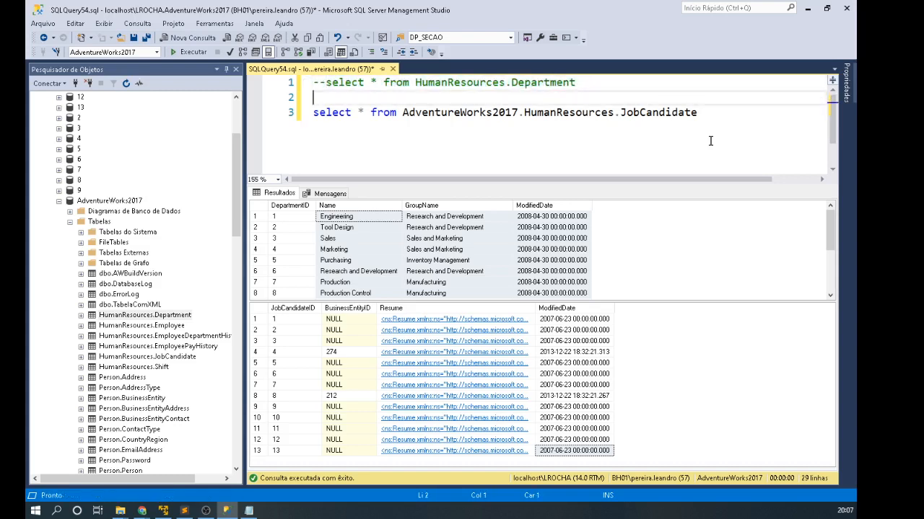
{"action": "key", "text": "F5"}
Step: Convert the commented Department line to uppercase with Ctrl+Shift+U
{"action": "key", "text": "Down"}
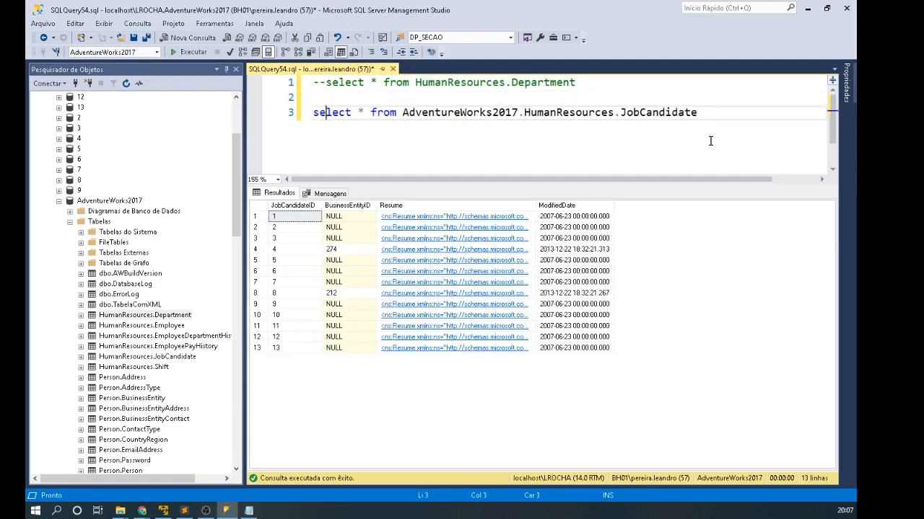
{"action": "key", "text": "Up"}
{"action": "key", "text": "Up"}
{"action": "key", "text": "Home"}
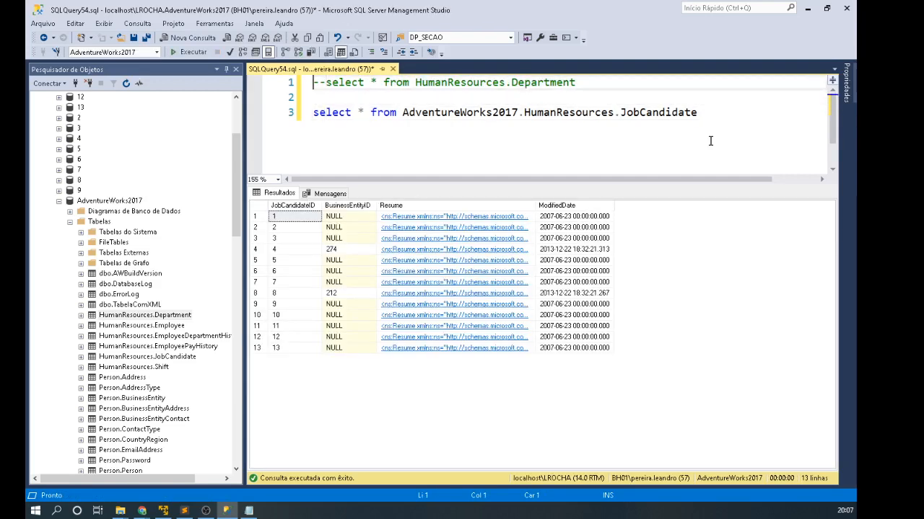
{"action": "key", "text": "shift+End"}
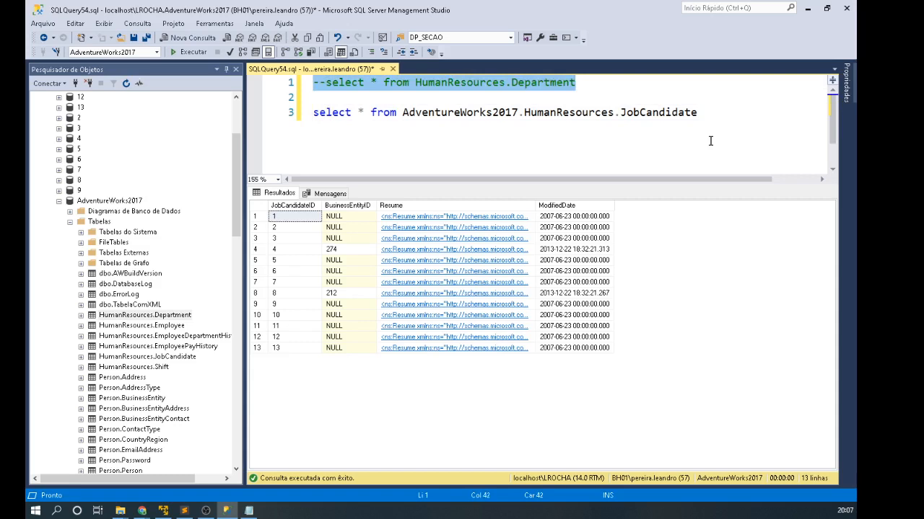
{"action": "key", "text": "ctrl+shift+u"}
{"action": "key", "text": "Down"}
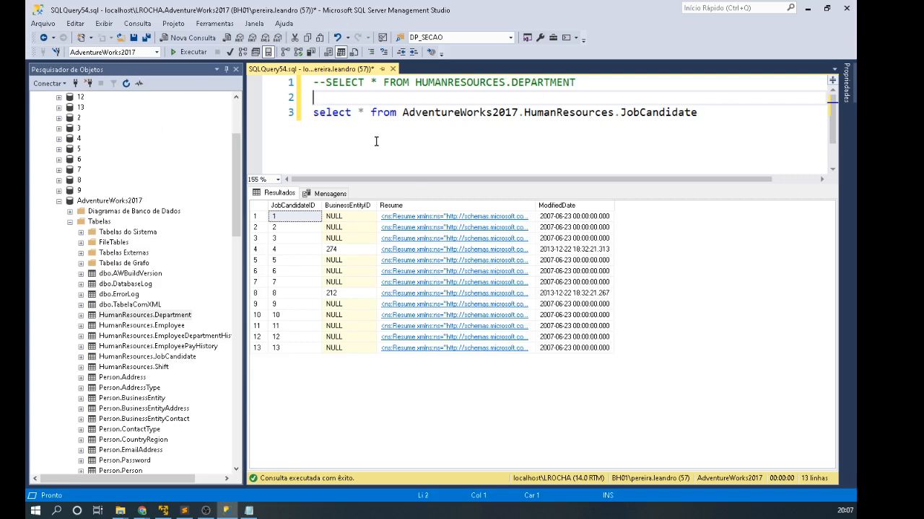
{"action": "left_click", "coordinate": [378, 113]}
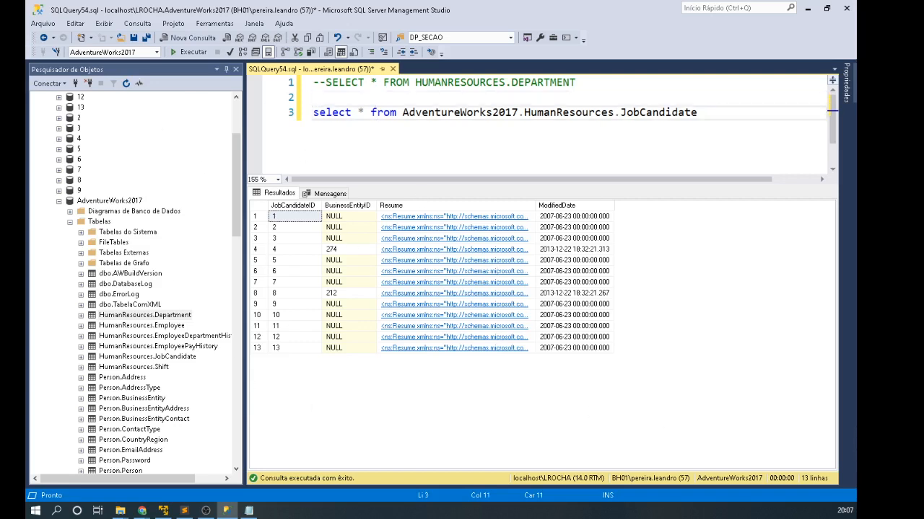
{"action": "key", "text": "alt+Tab"}
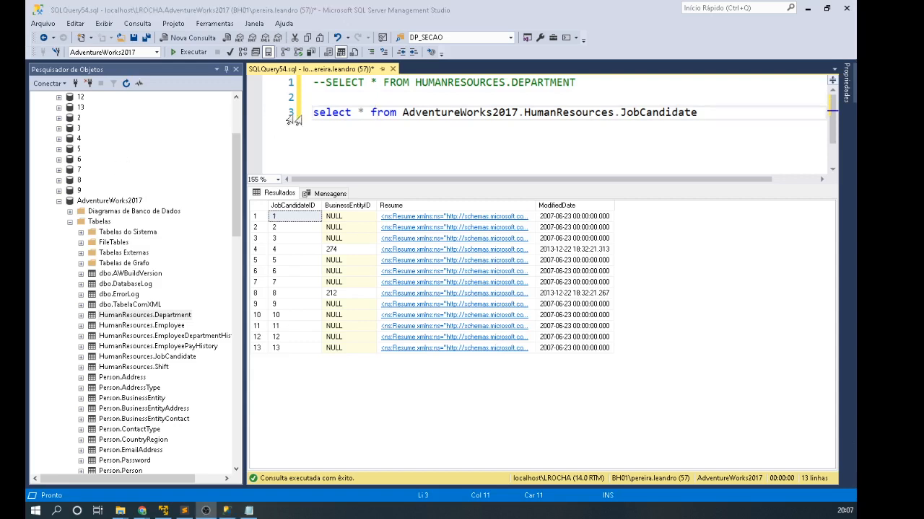
{"action": "left_click_drag", "start_coordinate": [313, 115], "coordinate": [351, 113]}
{"action": "left_click", "coordinate": [500, 112]}
{"action": "double_click", "coordinate": [500, 112]}
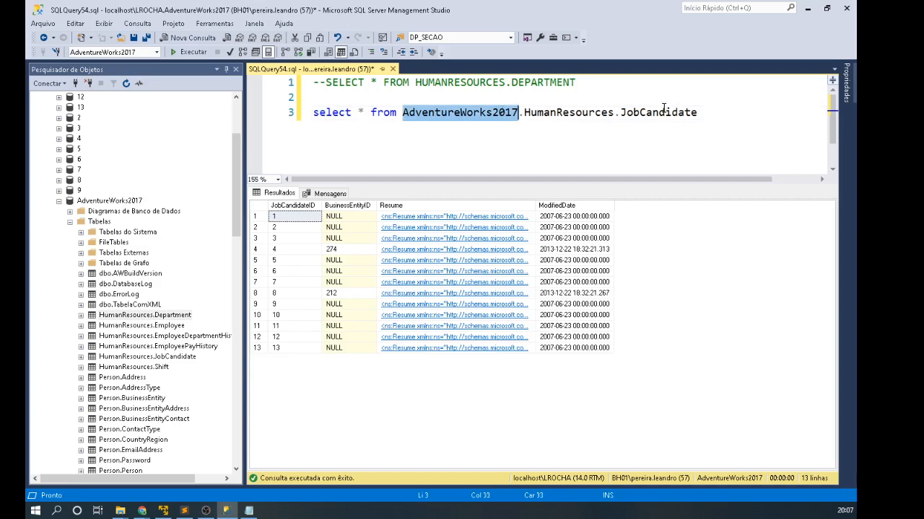
{"action": "double_click", "coordinate": [664, 112]}
{"action": "double_click", "coordinate": [596, 114]}
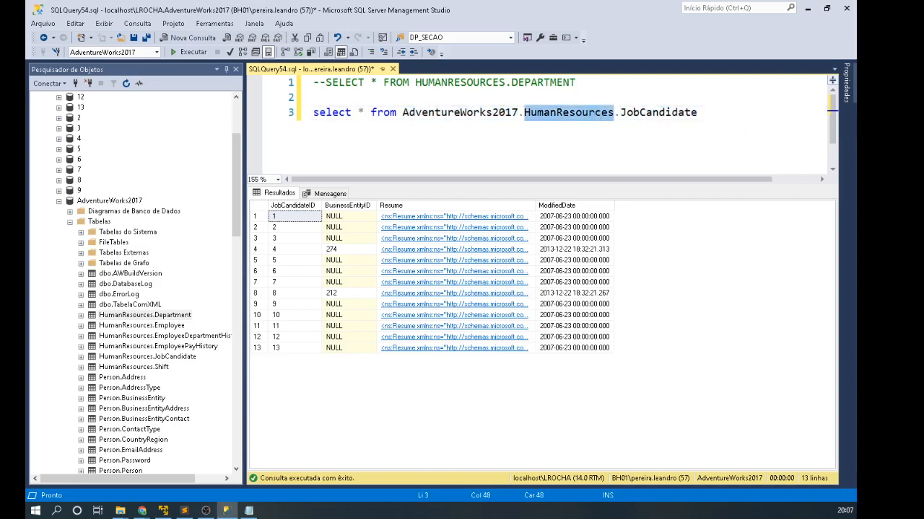
{"action": "double_click", "coordinate": [439, 114]}
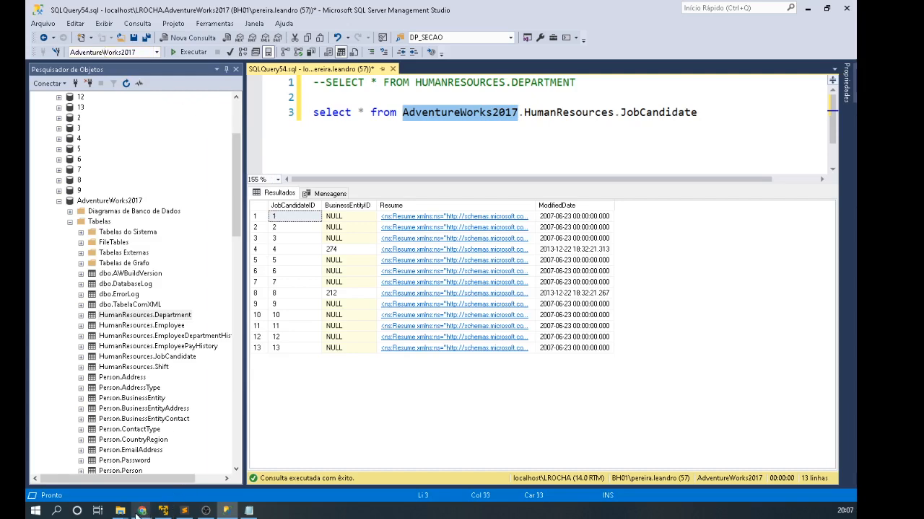
{"action": "mouse_move", "coordinate": [141, 511]}
{"action": "left_click", "coordinate": [541, 101]}
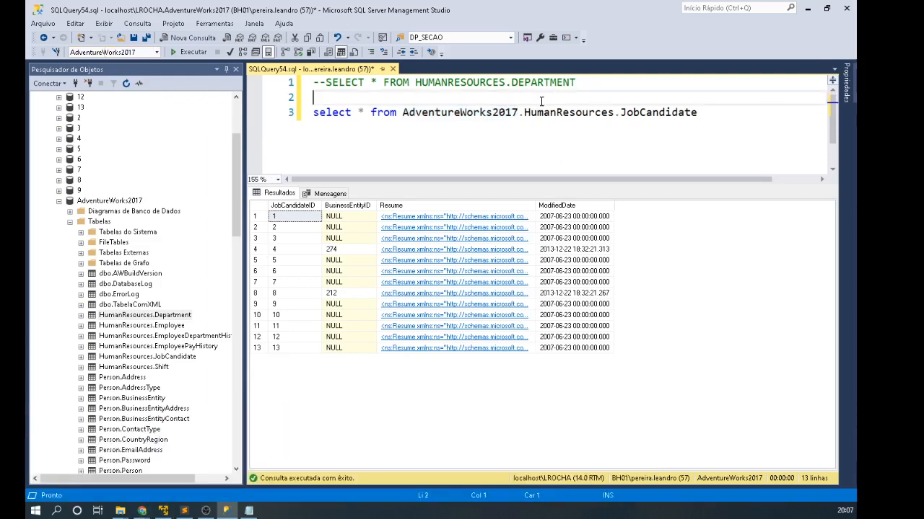
{"action": "left_click", "coordinate": [492, 112]}
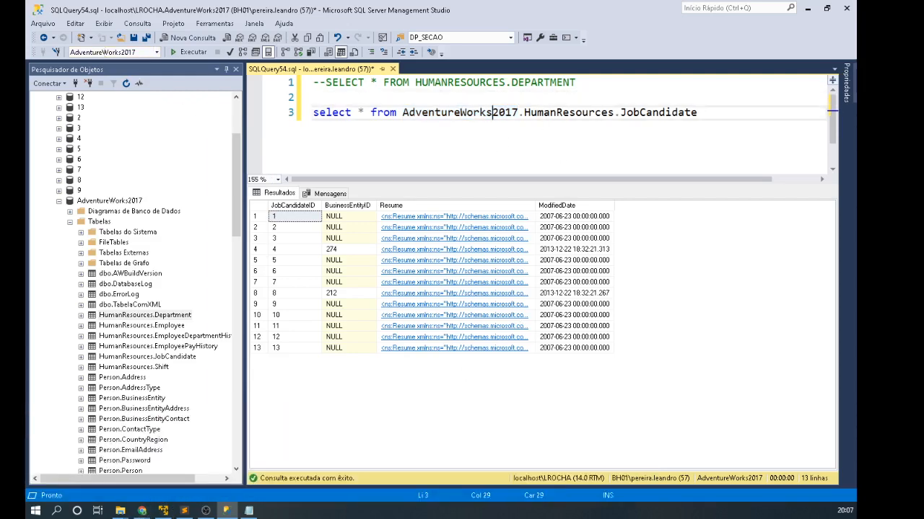